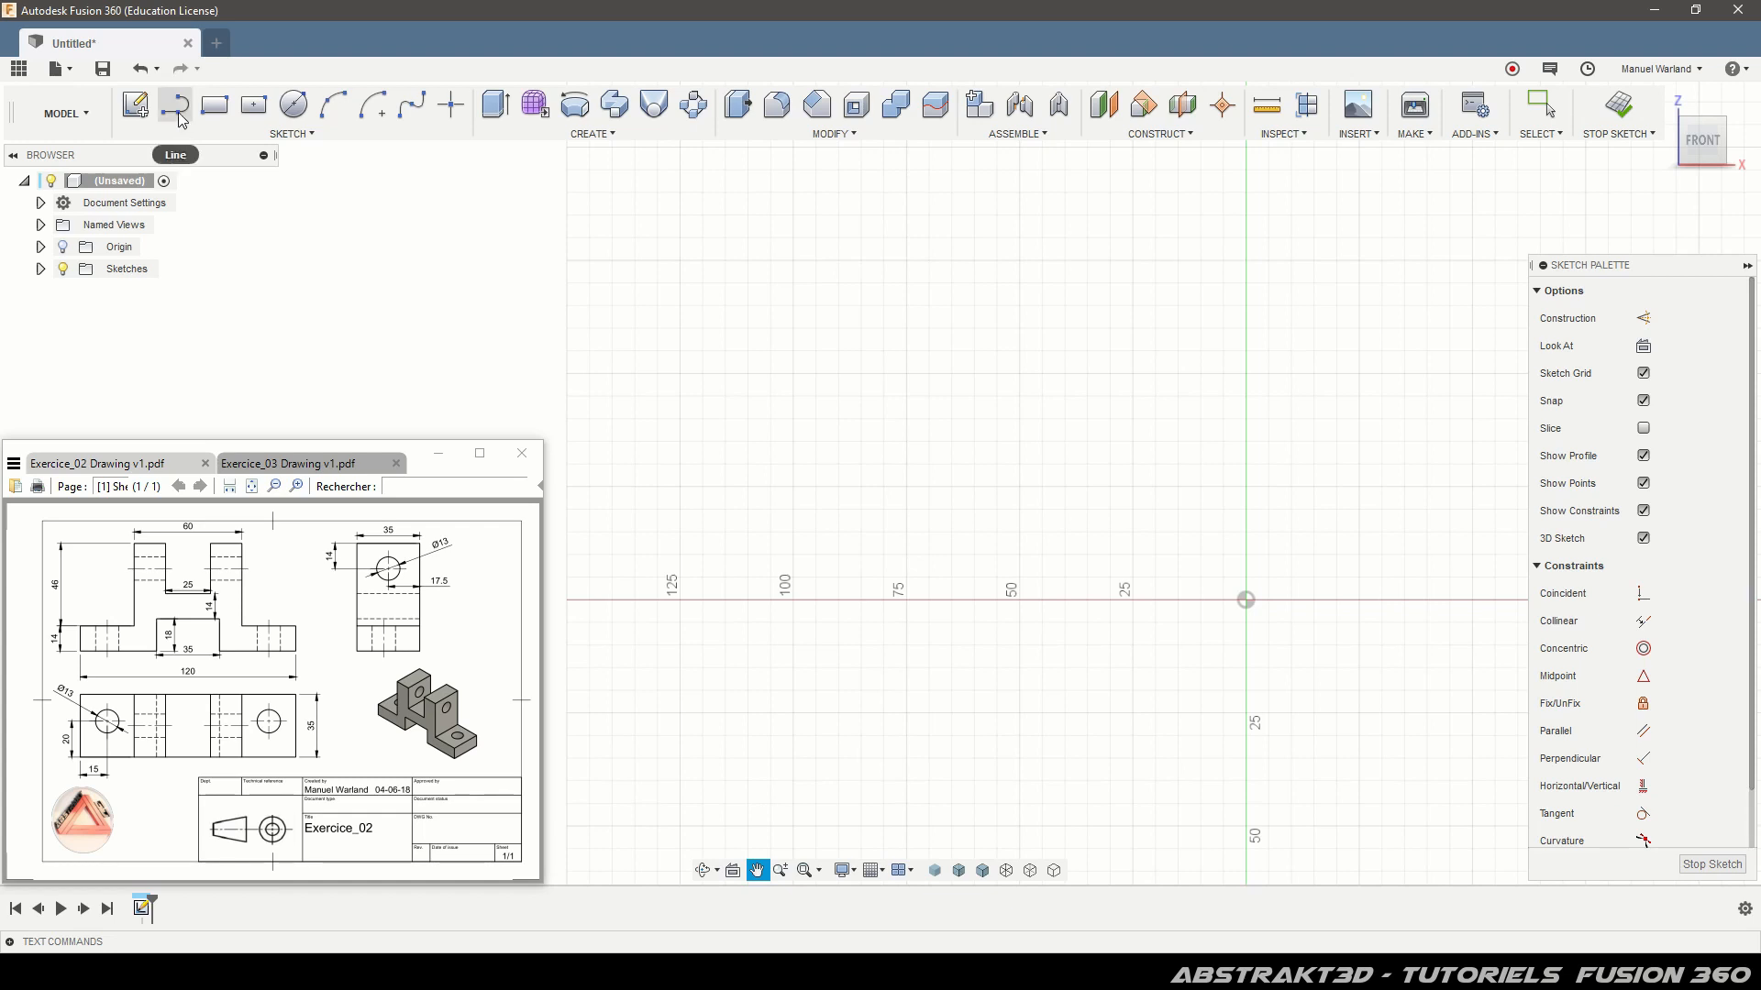
- Draw a vertical line about 95 mm long upward from the origin and convert it to a construction line
click(181, 120)
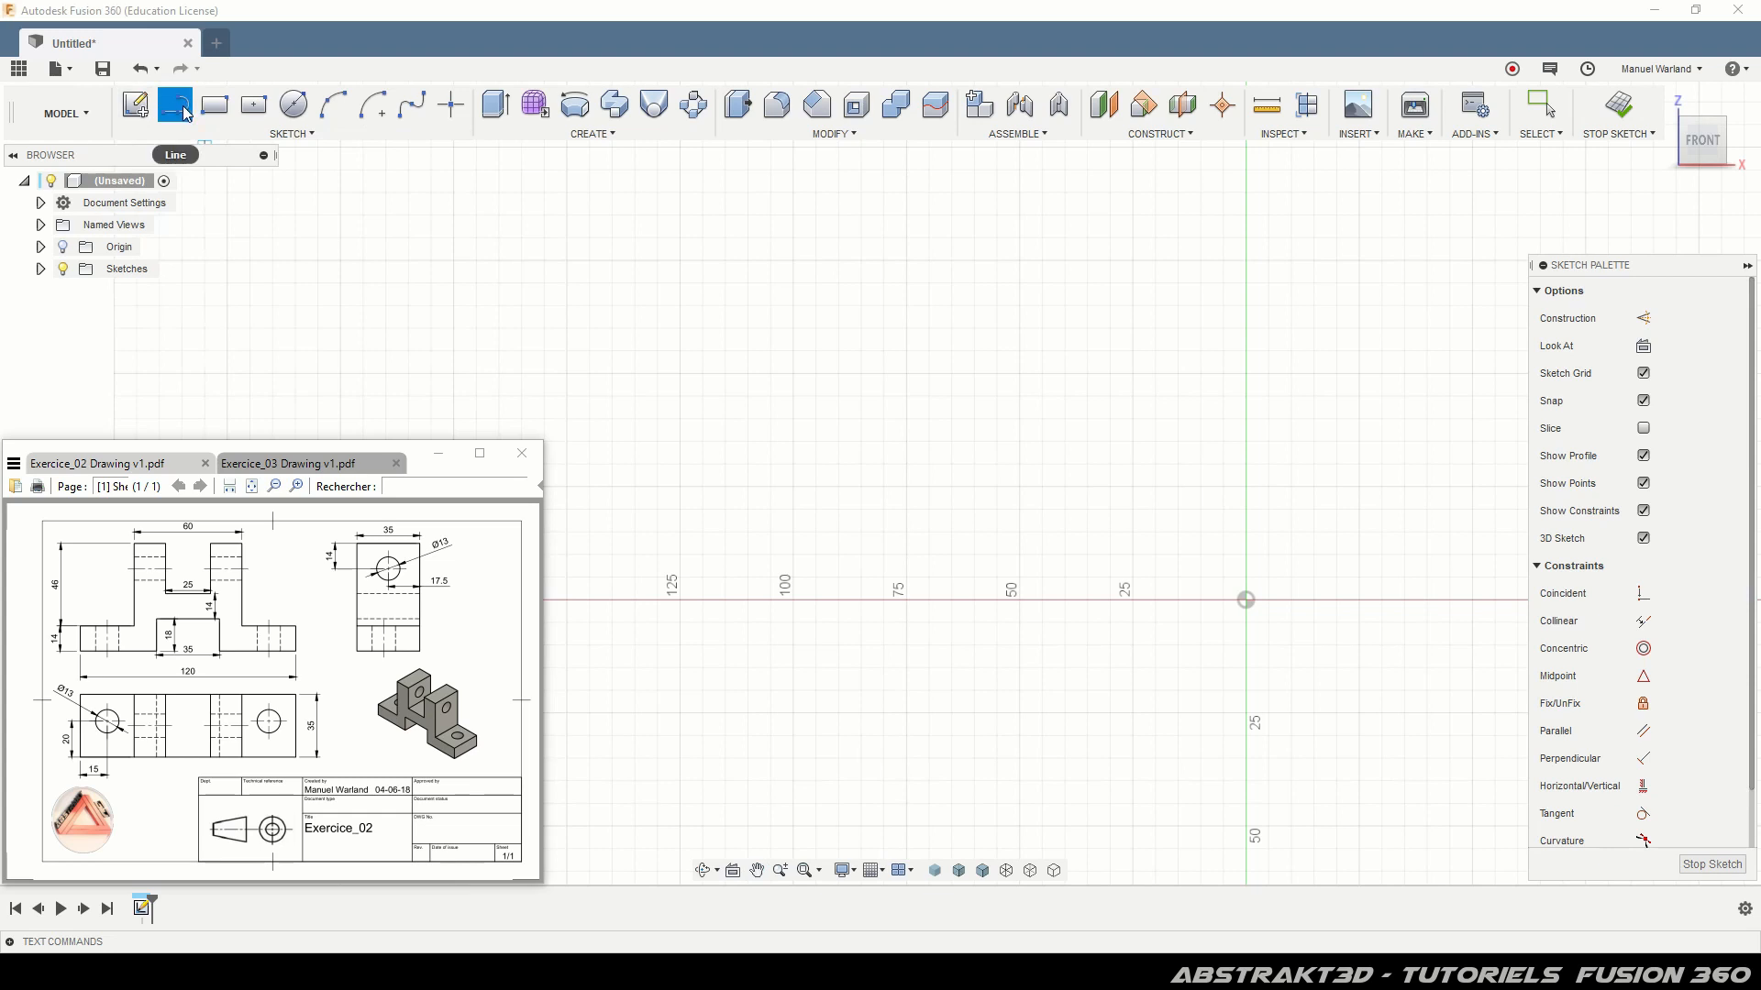
click(1245, 600)
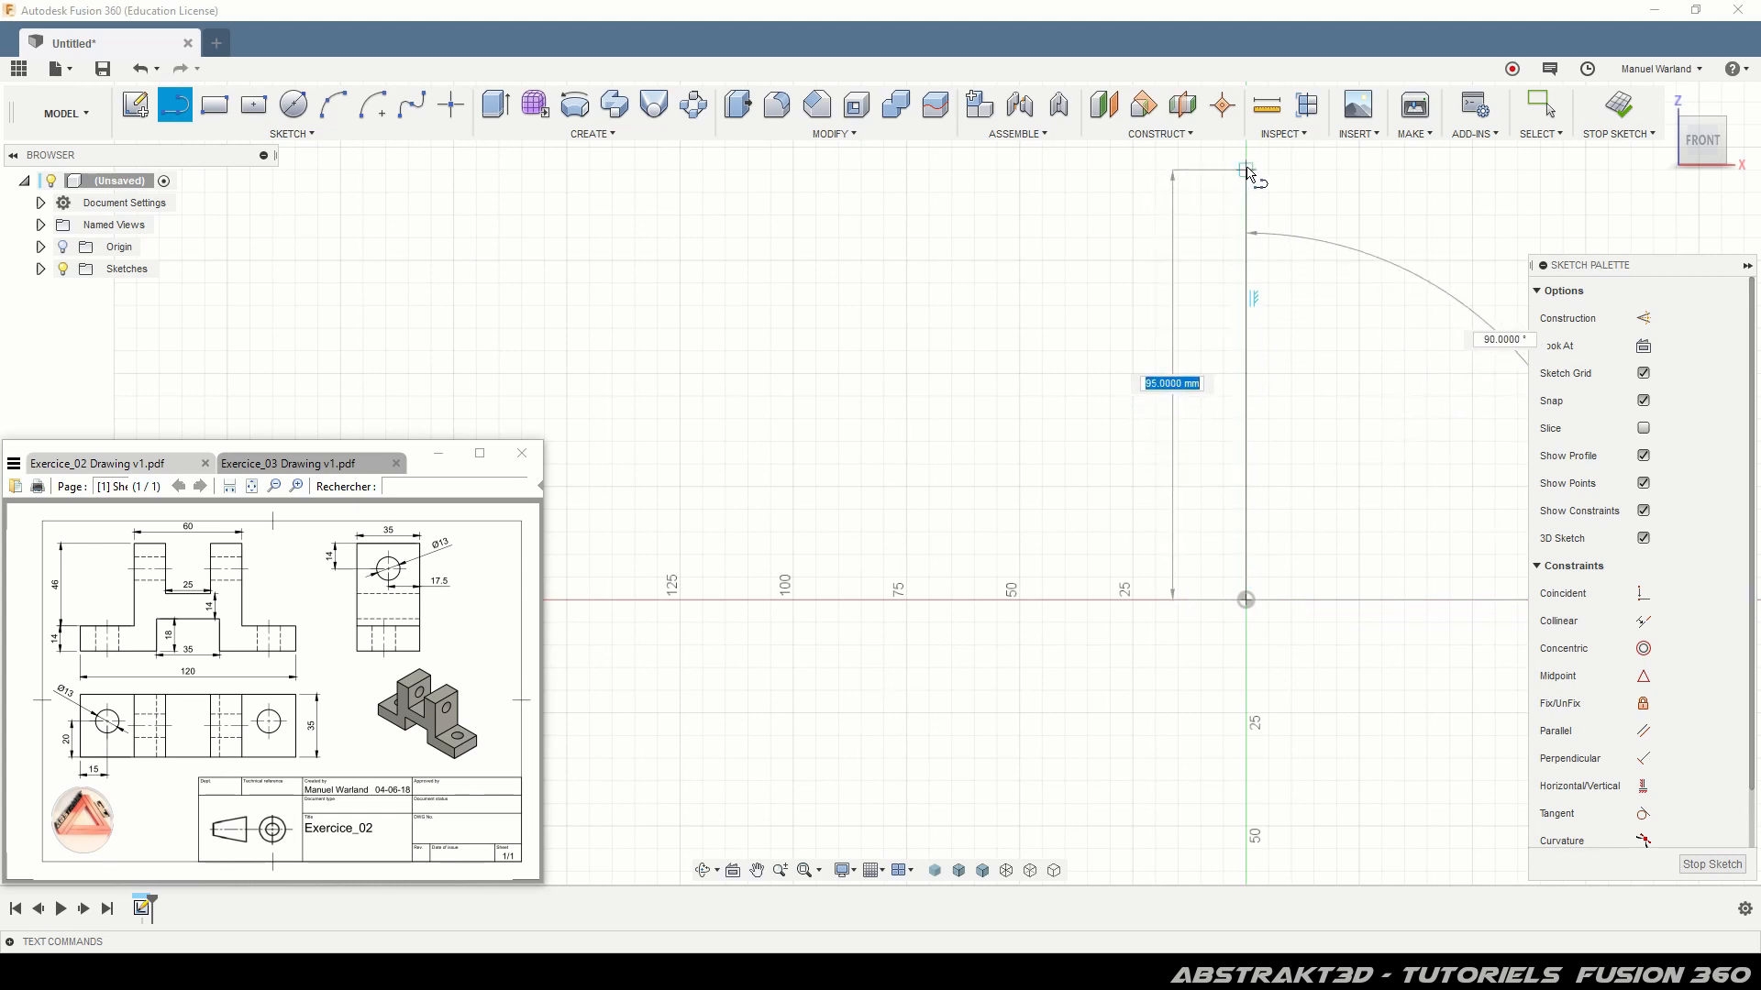
click(1246, 170)
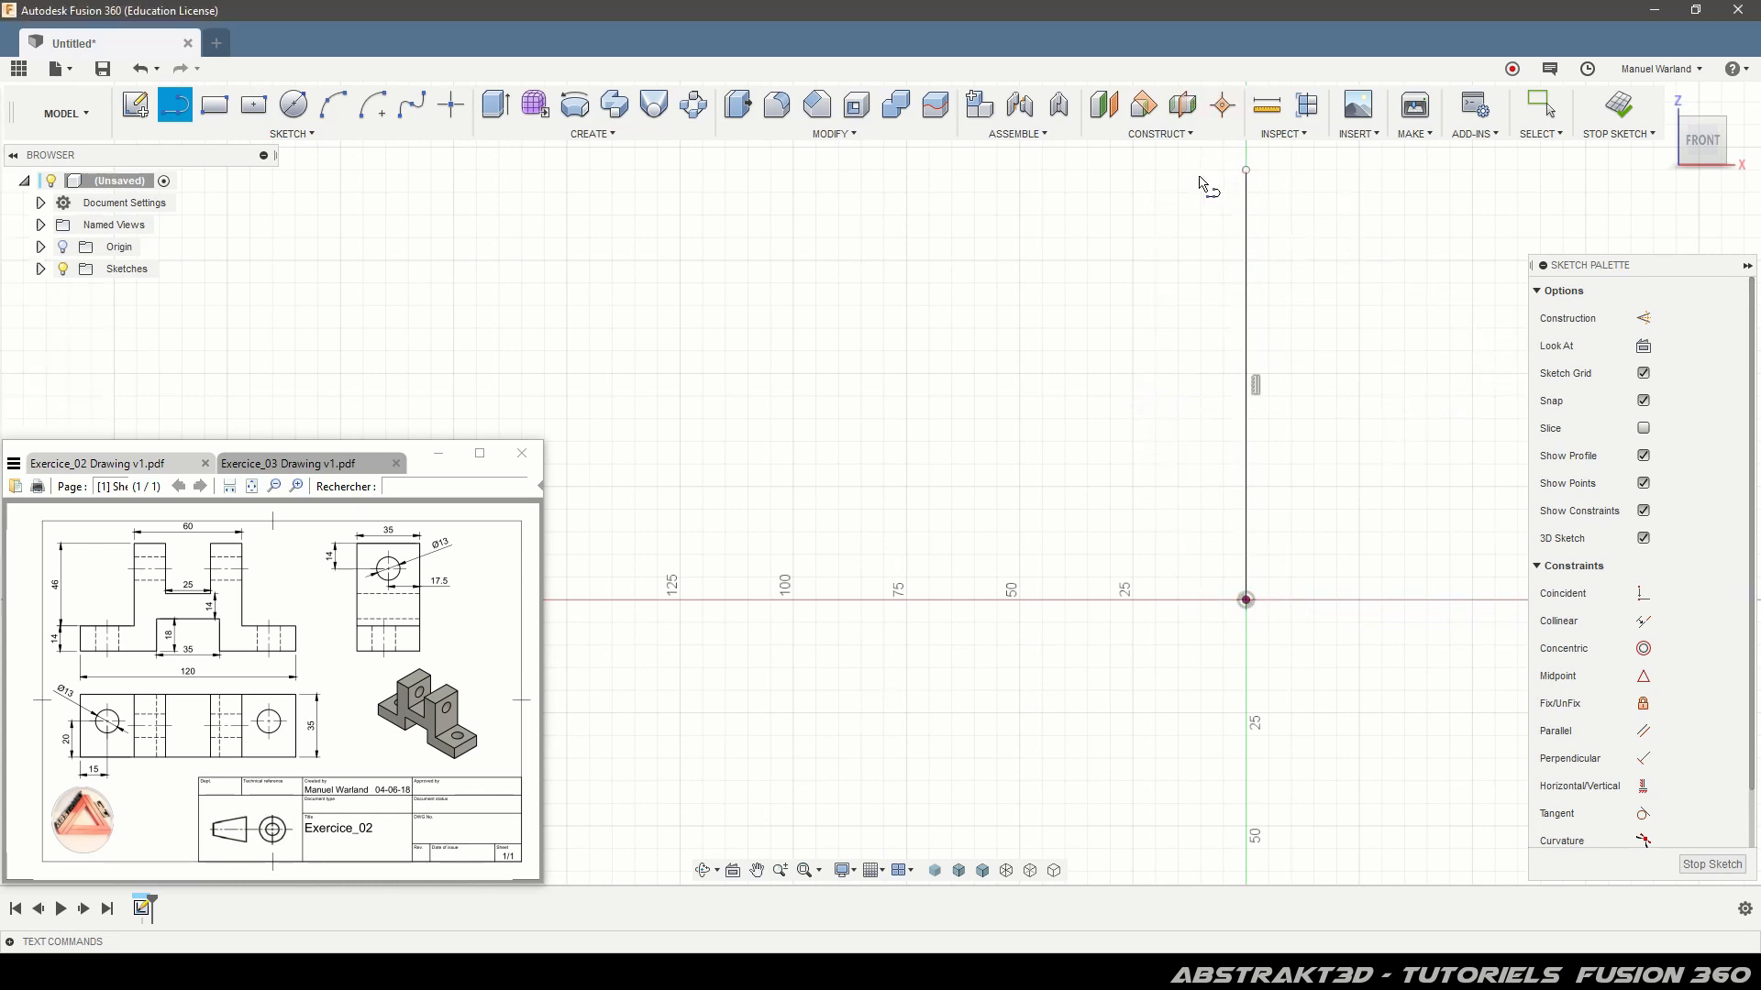
click(1542, 105)
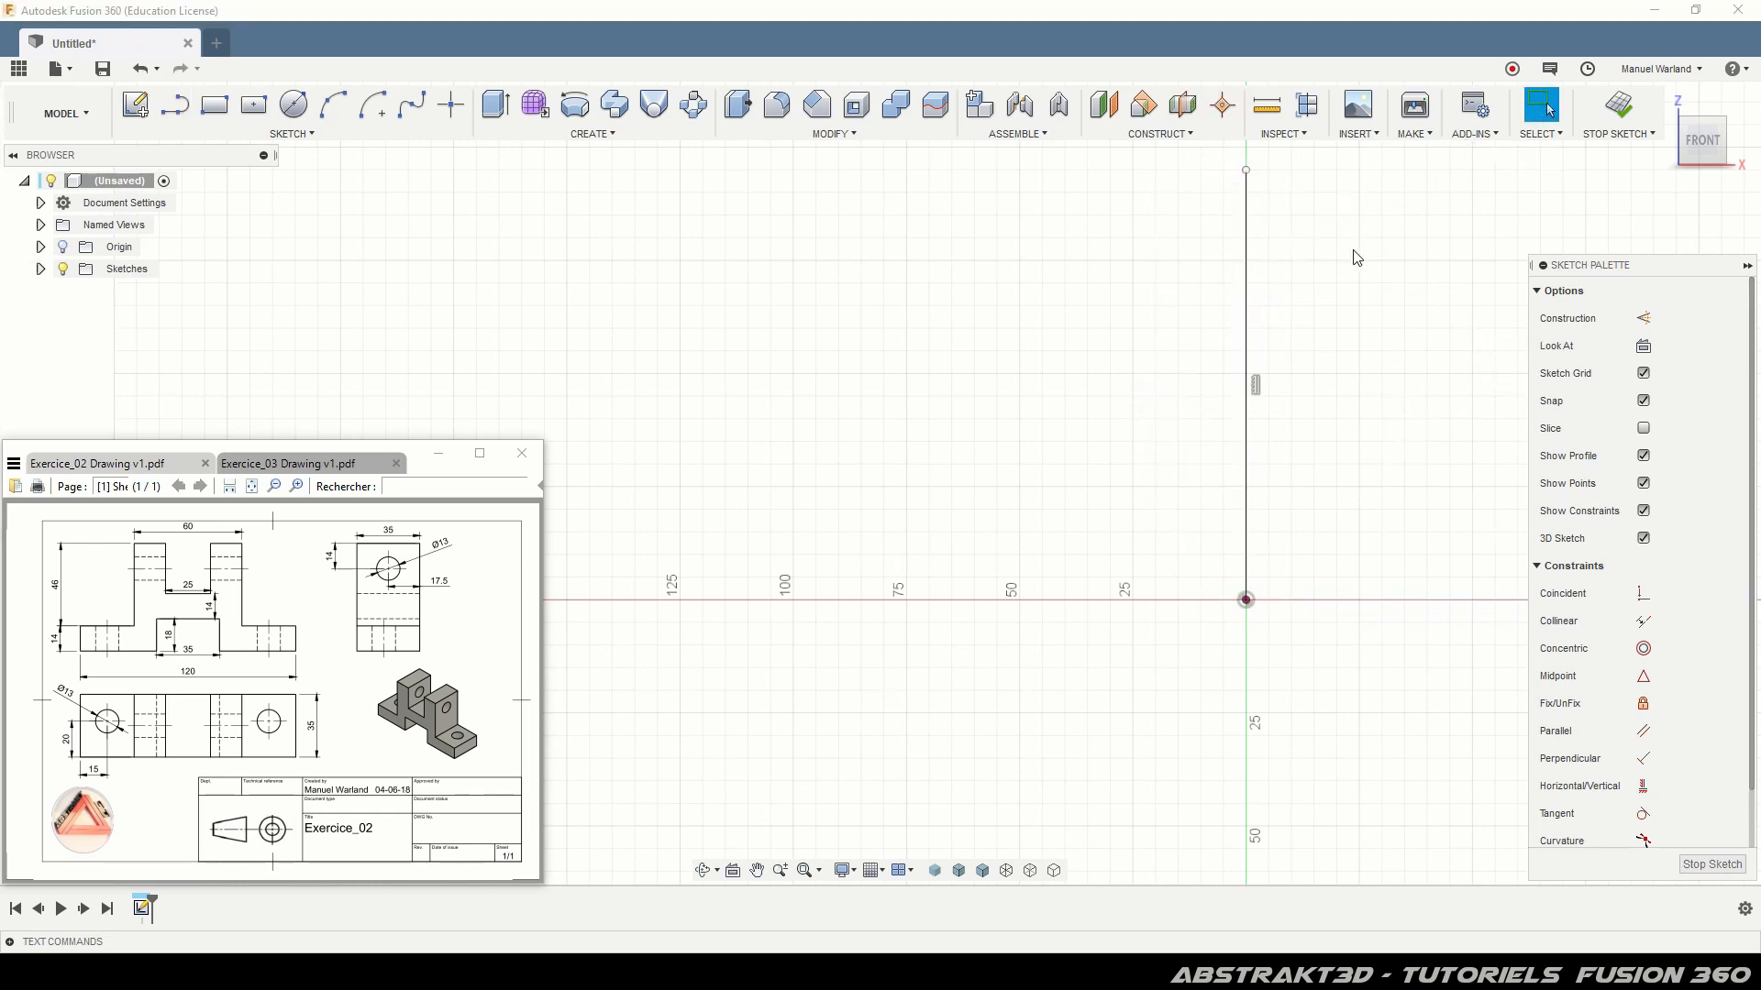
click(1246, 240)
click(1643, 318)
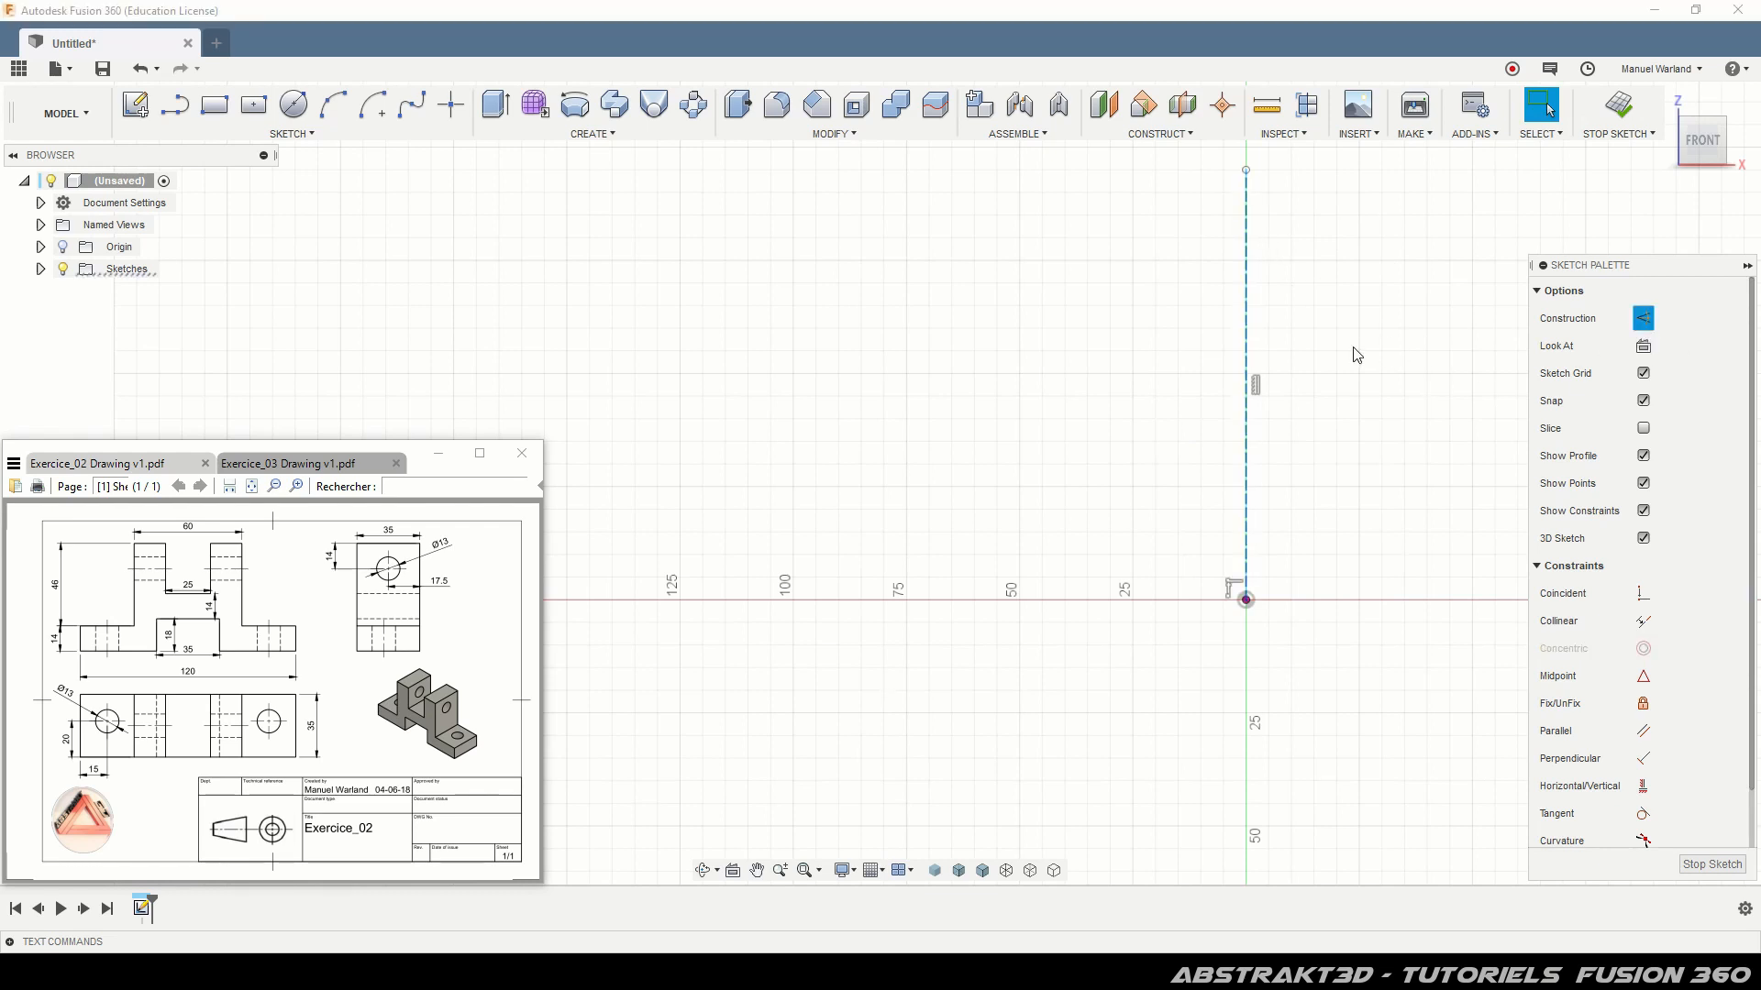
click(1356, 355)
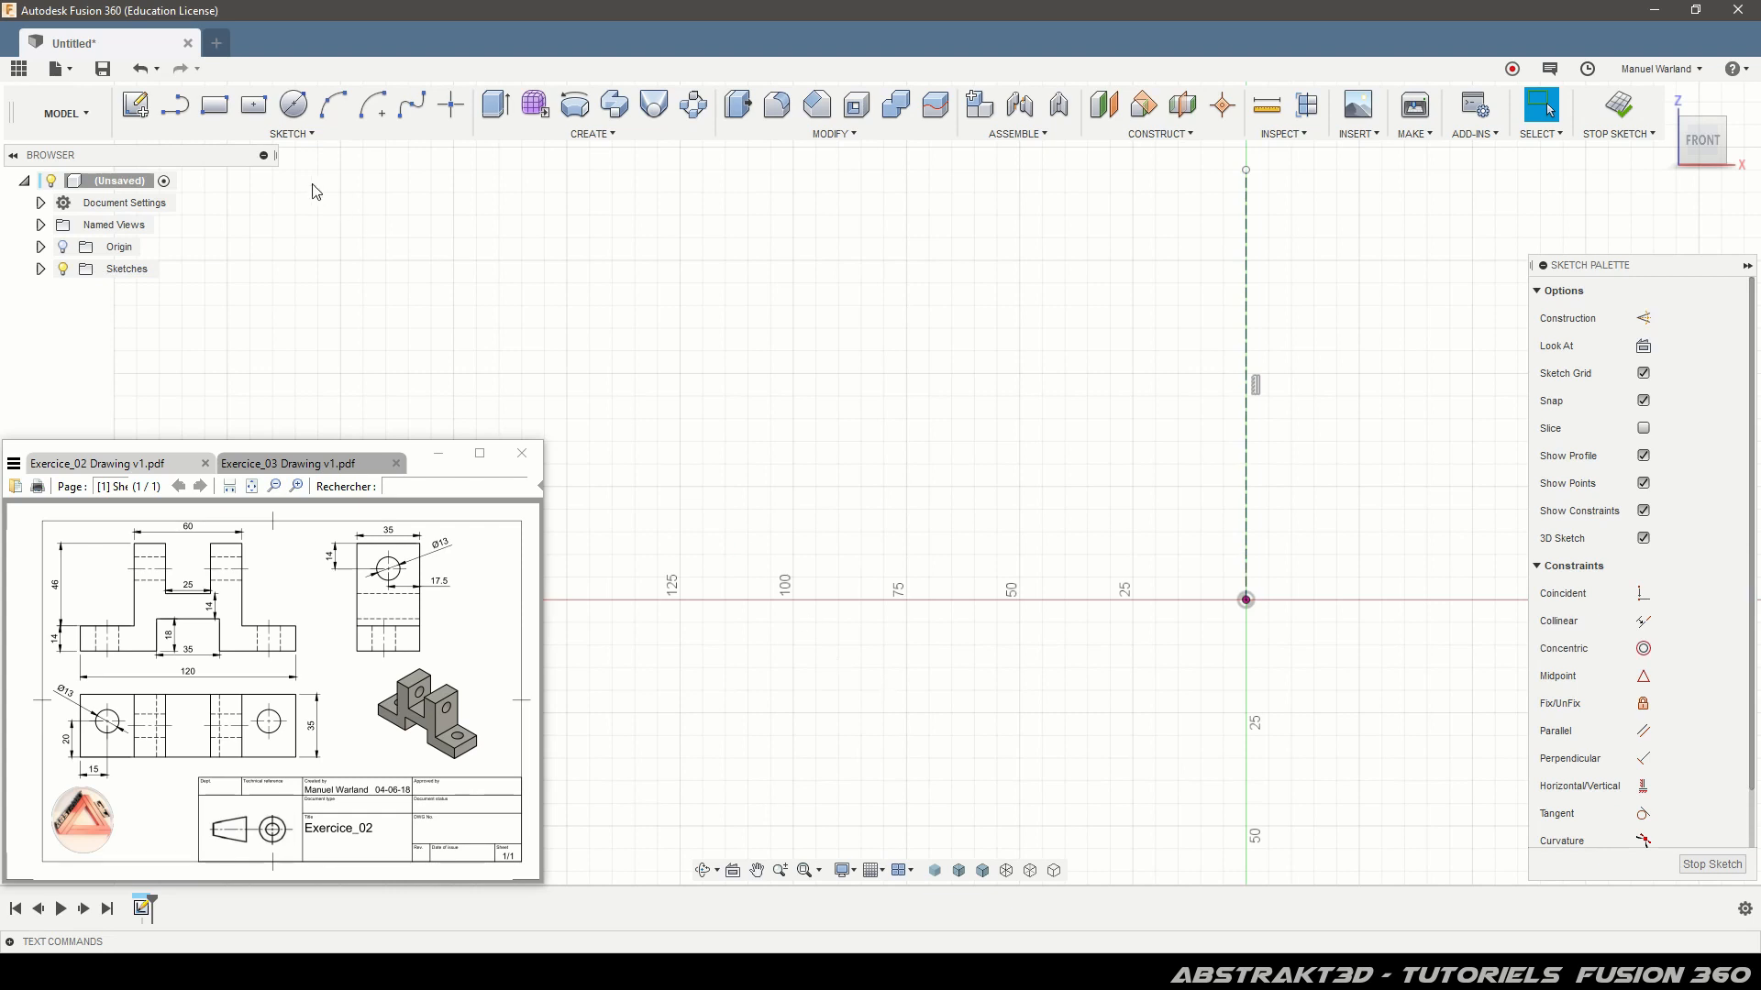
- Sketch the bracket's stepped left-half outline as one line chain, starting and ending on the construction line, with base notch, foot and upright
click(184, 109)
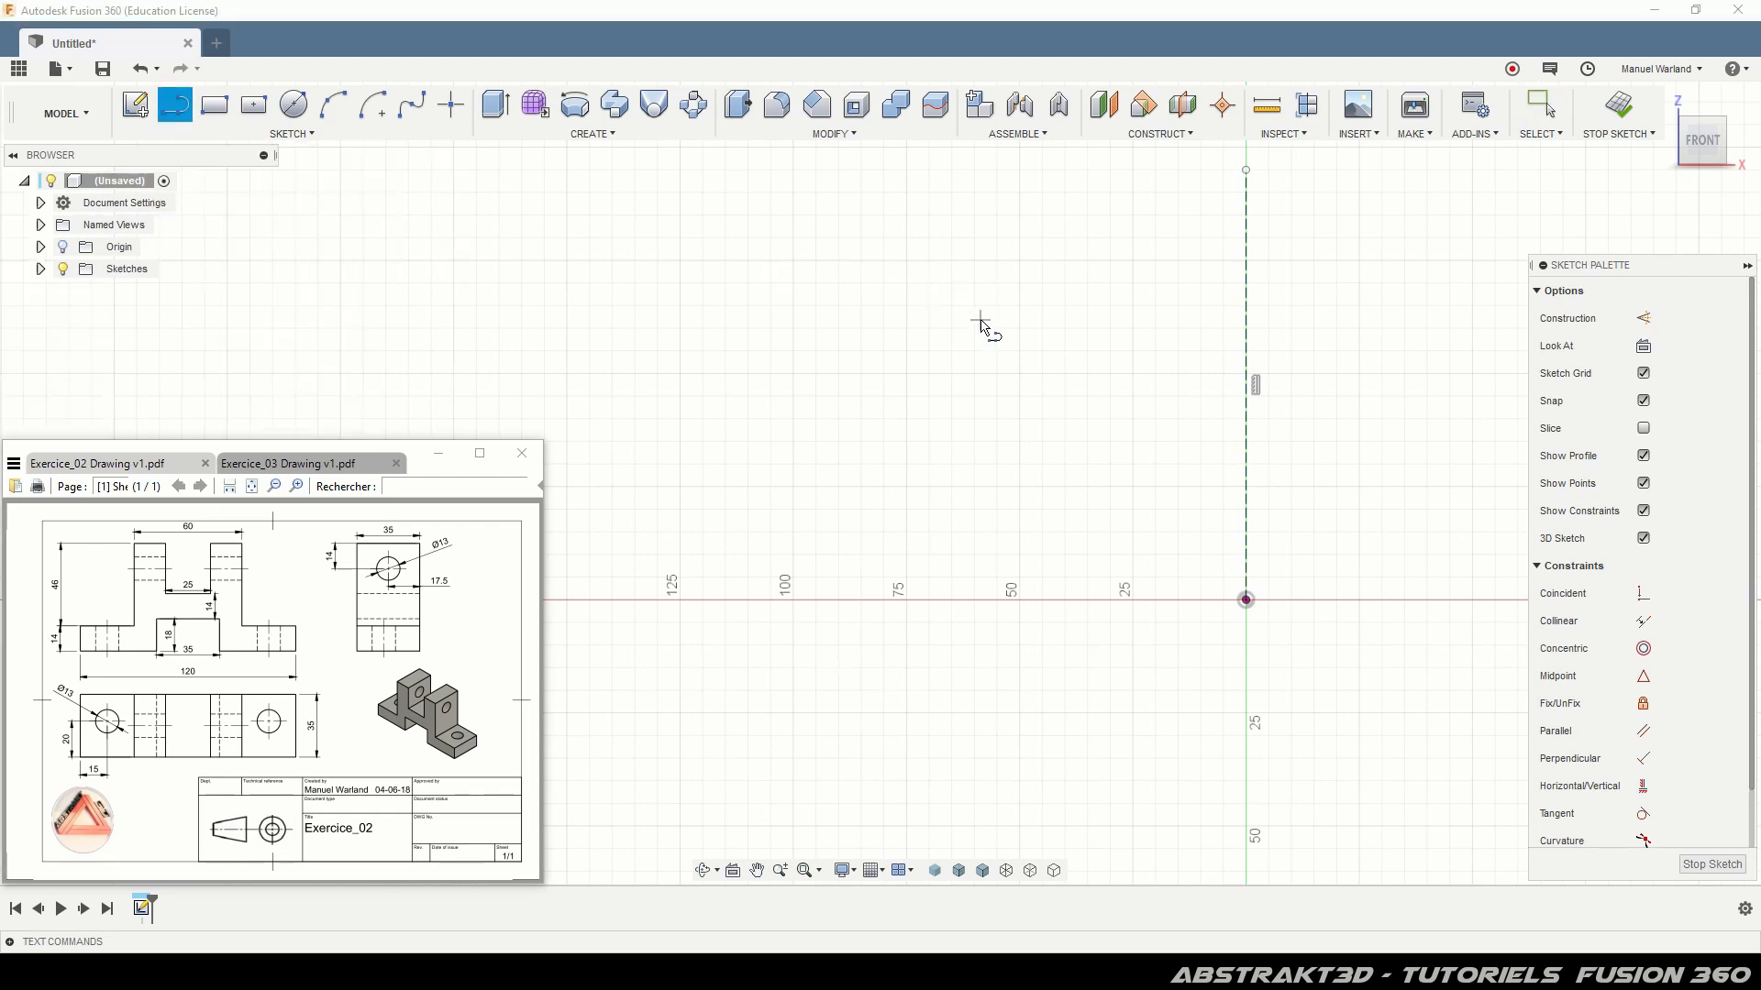
click(1246, 510)
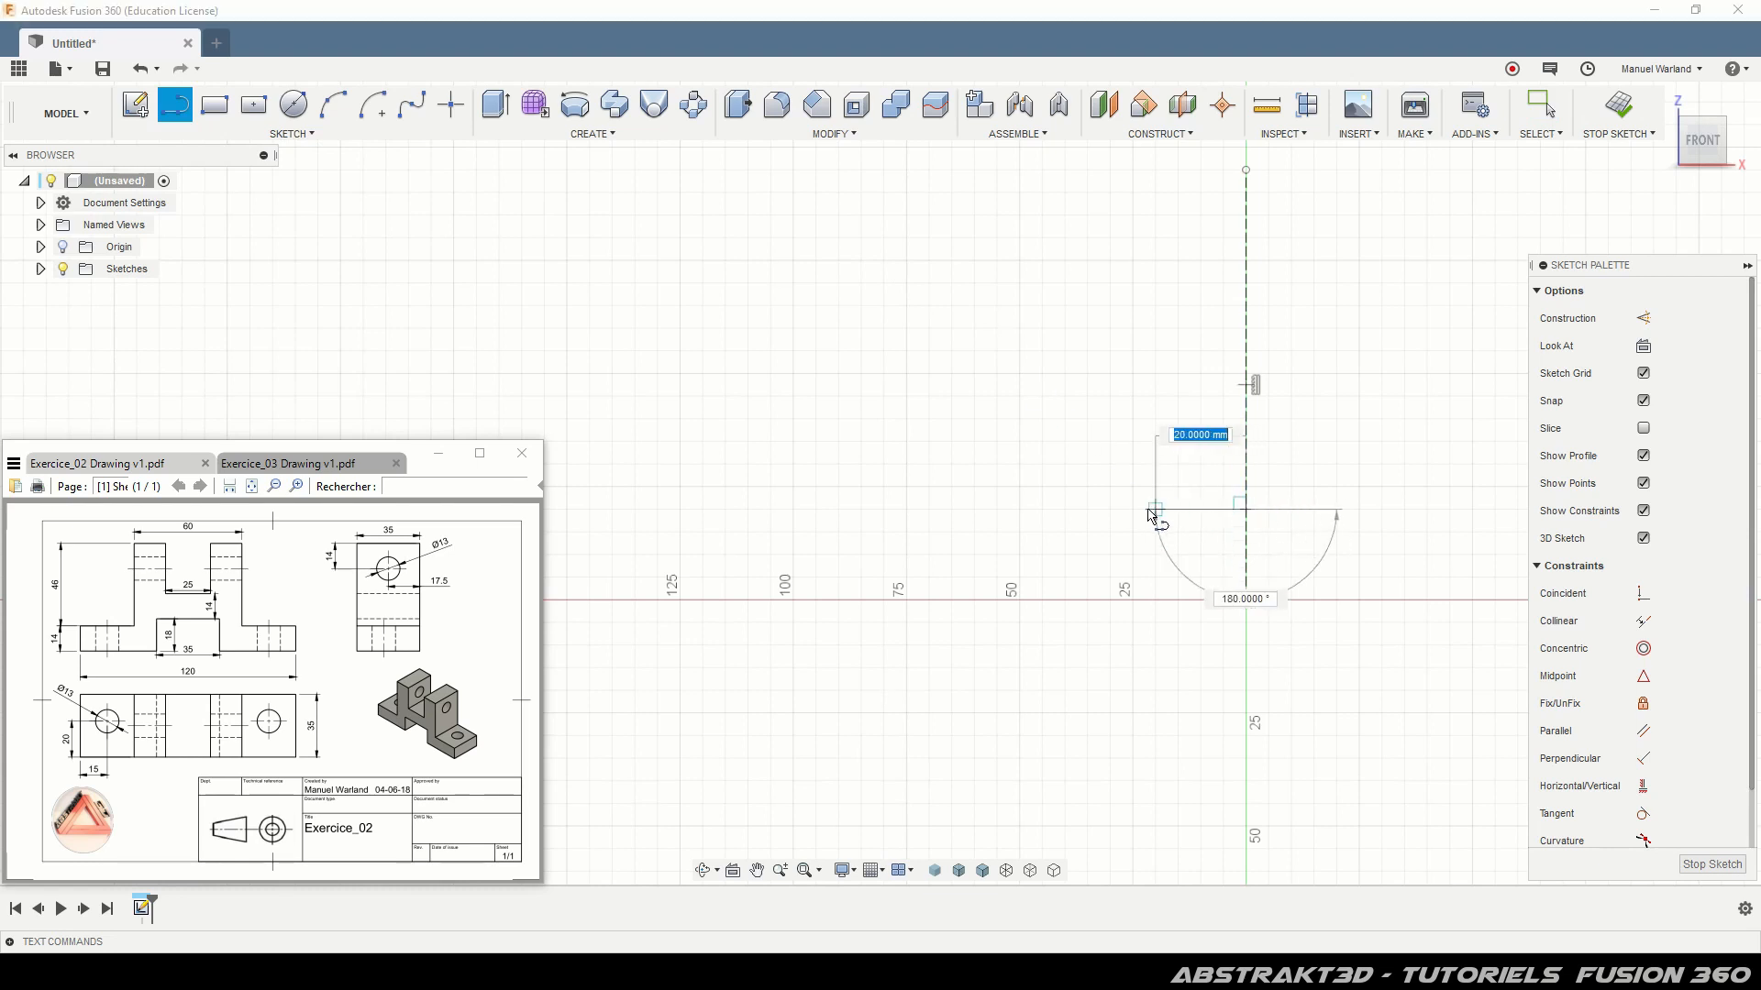
click(1110, 510)
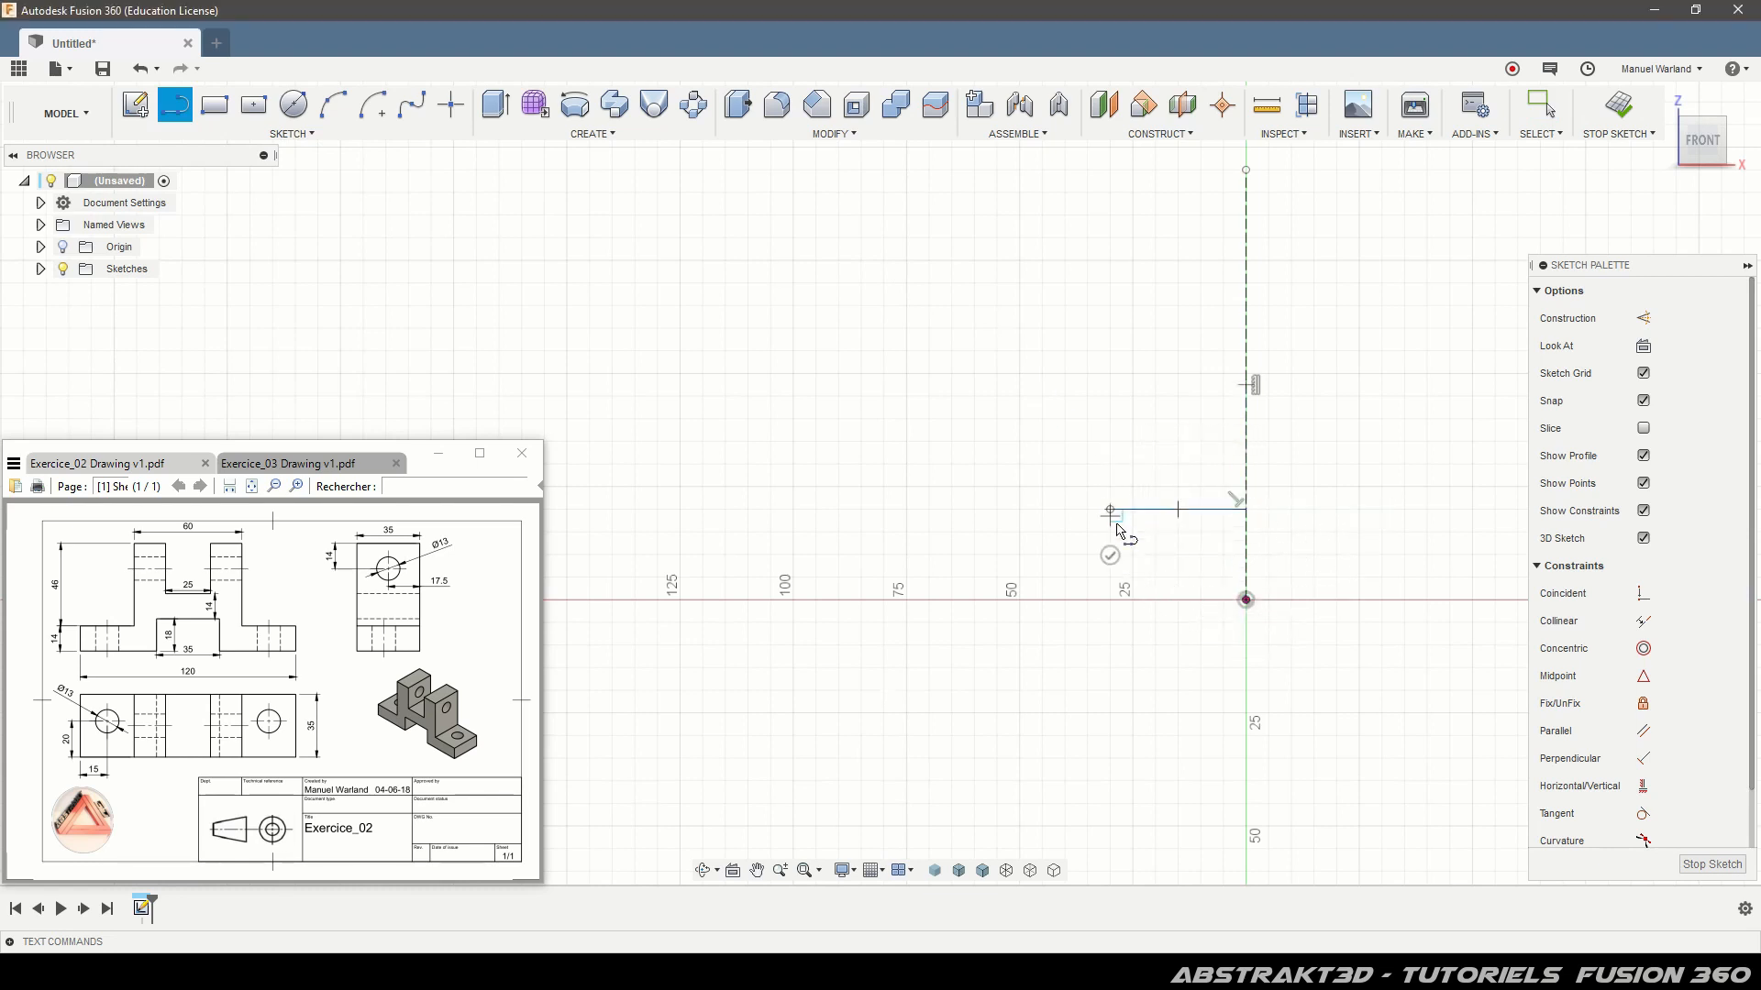
click(1110, 599)
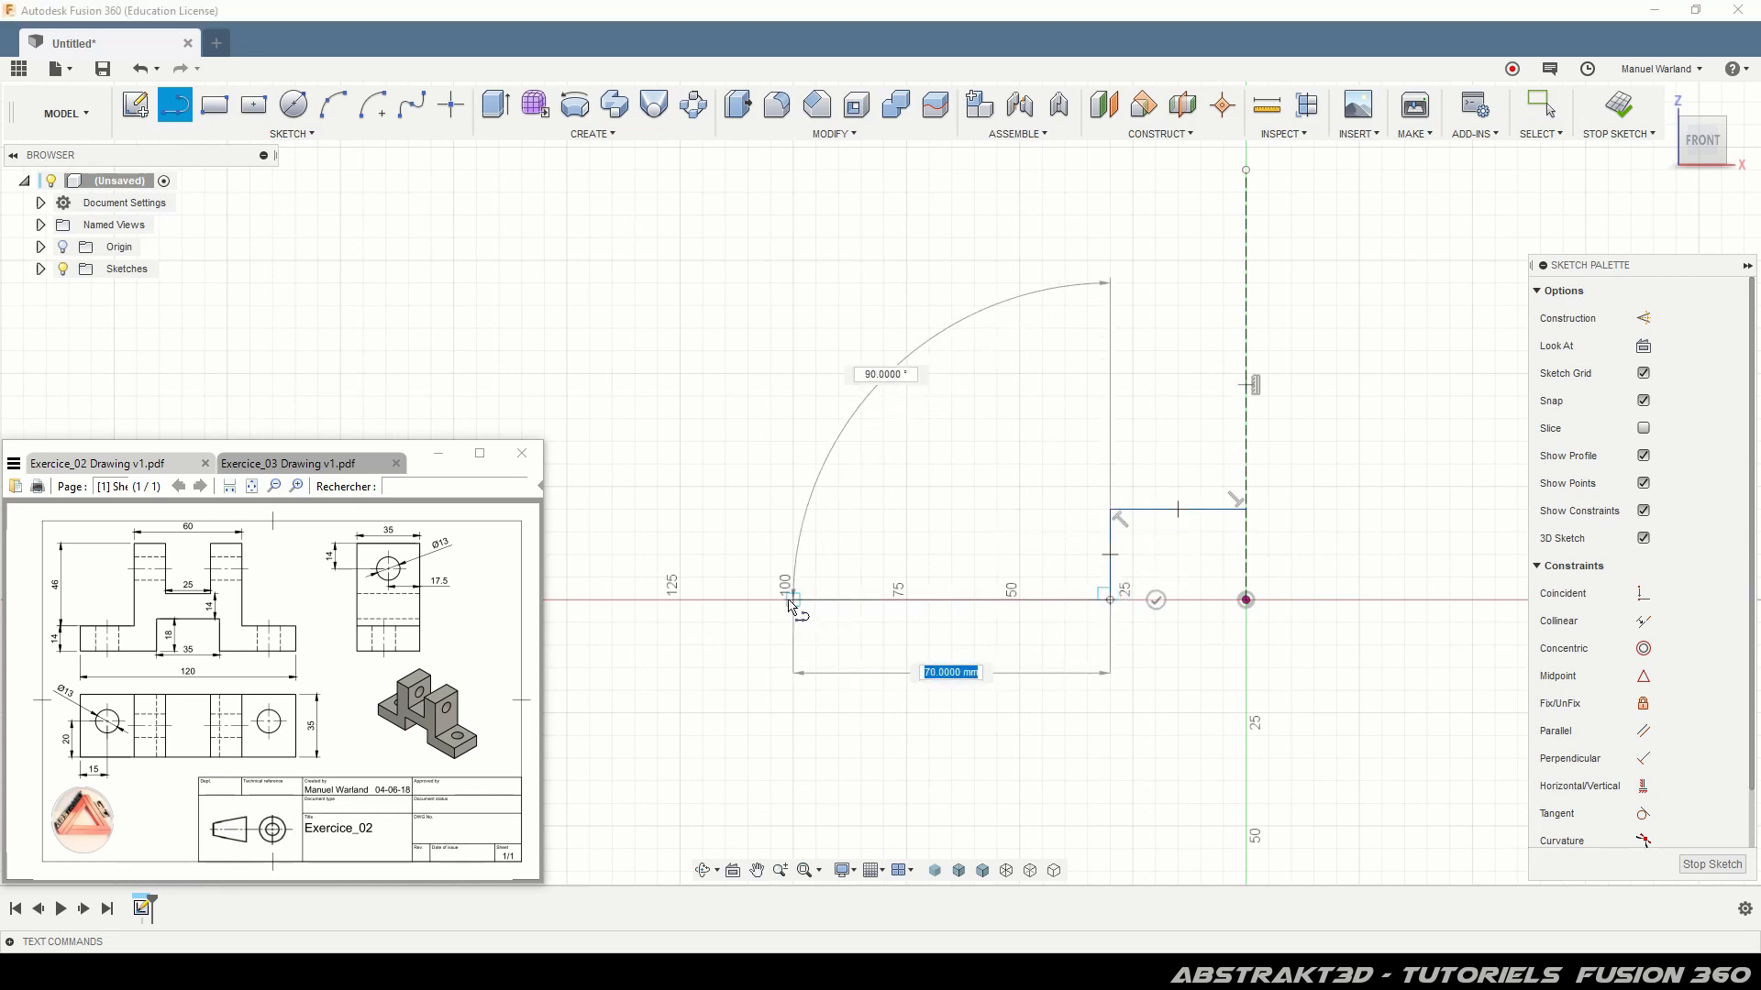
click(771, 602)
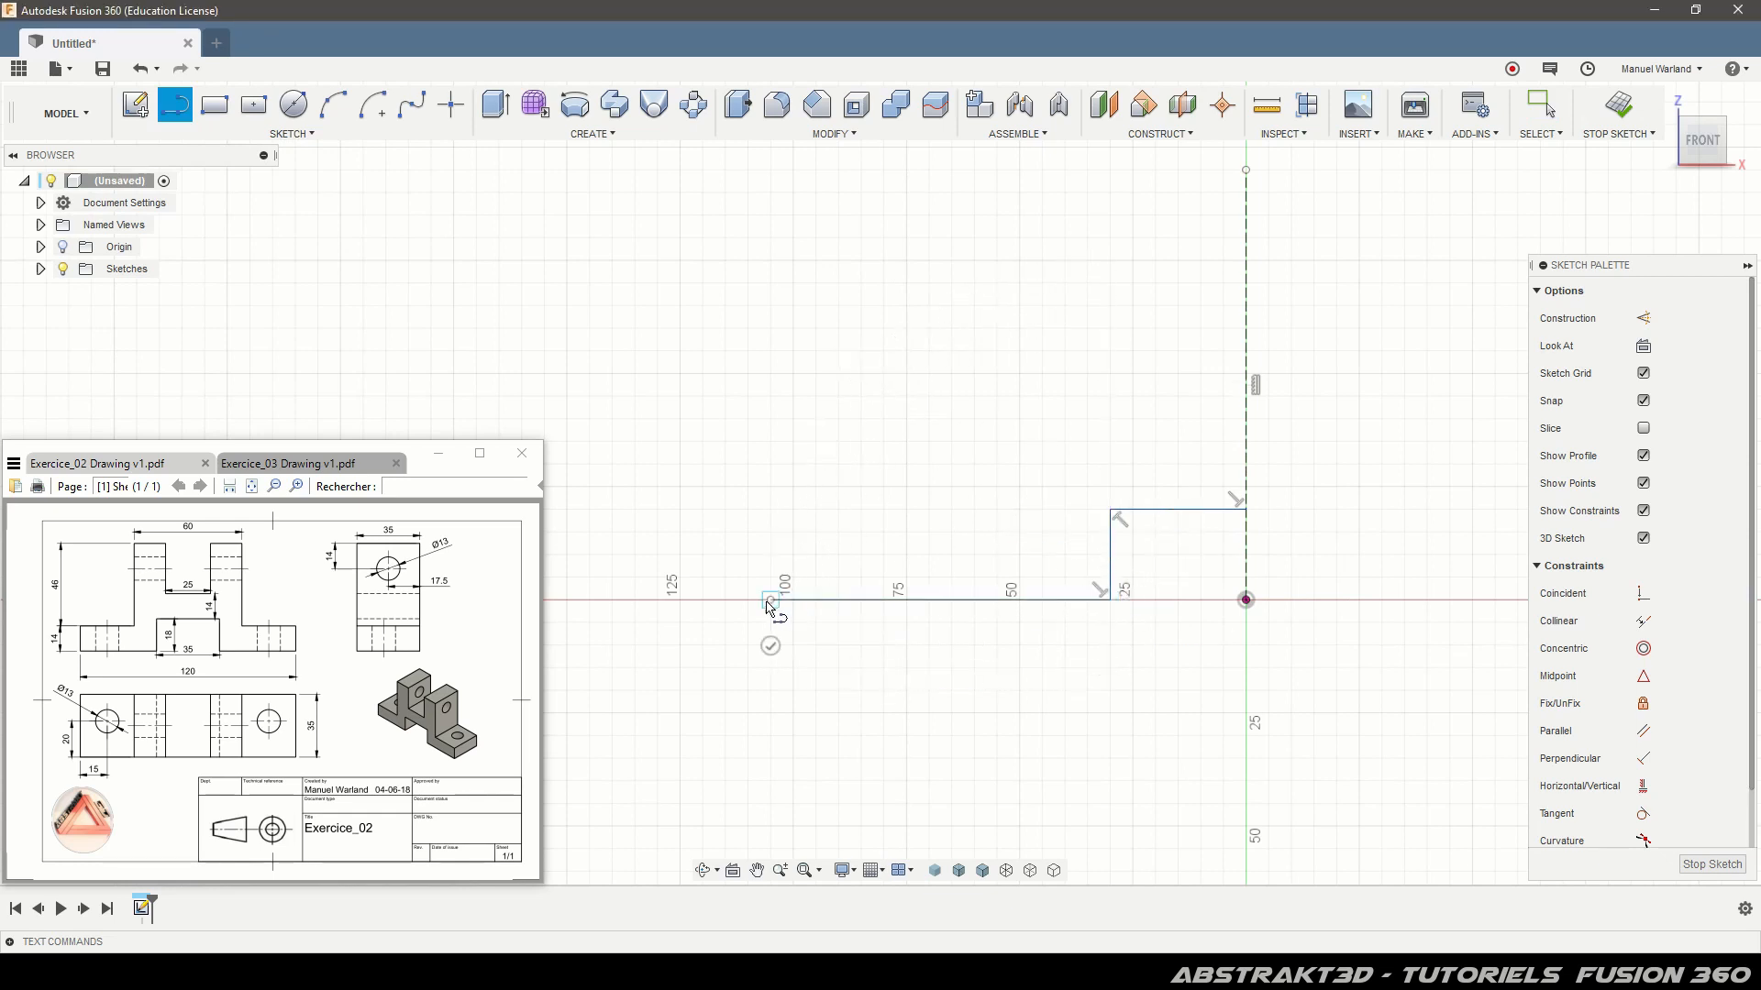
click(772, 532)
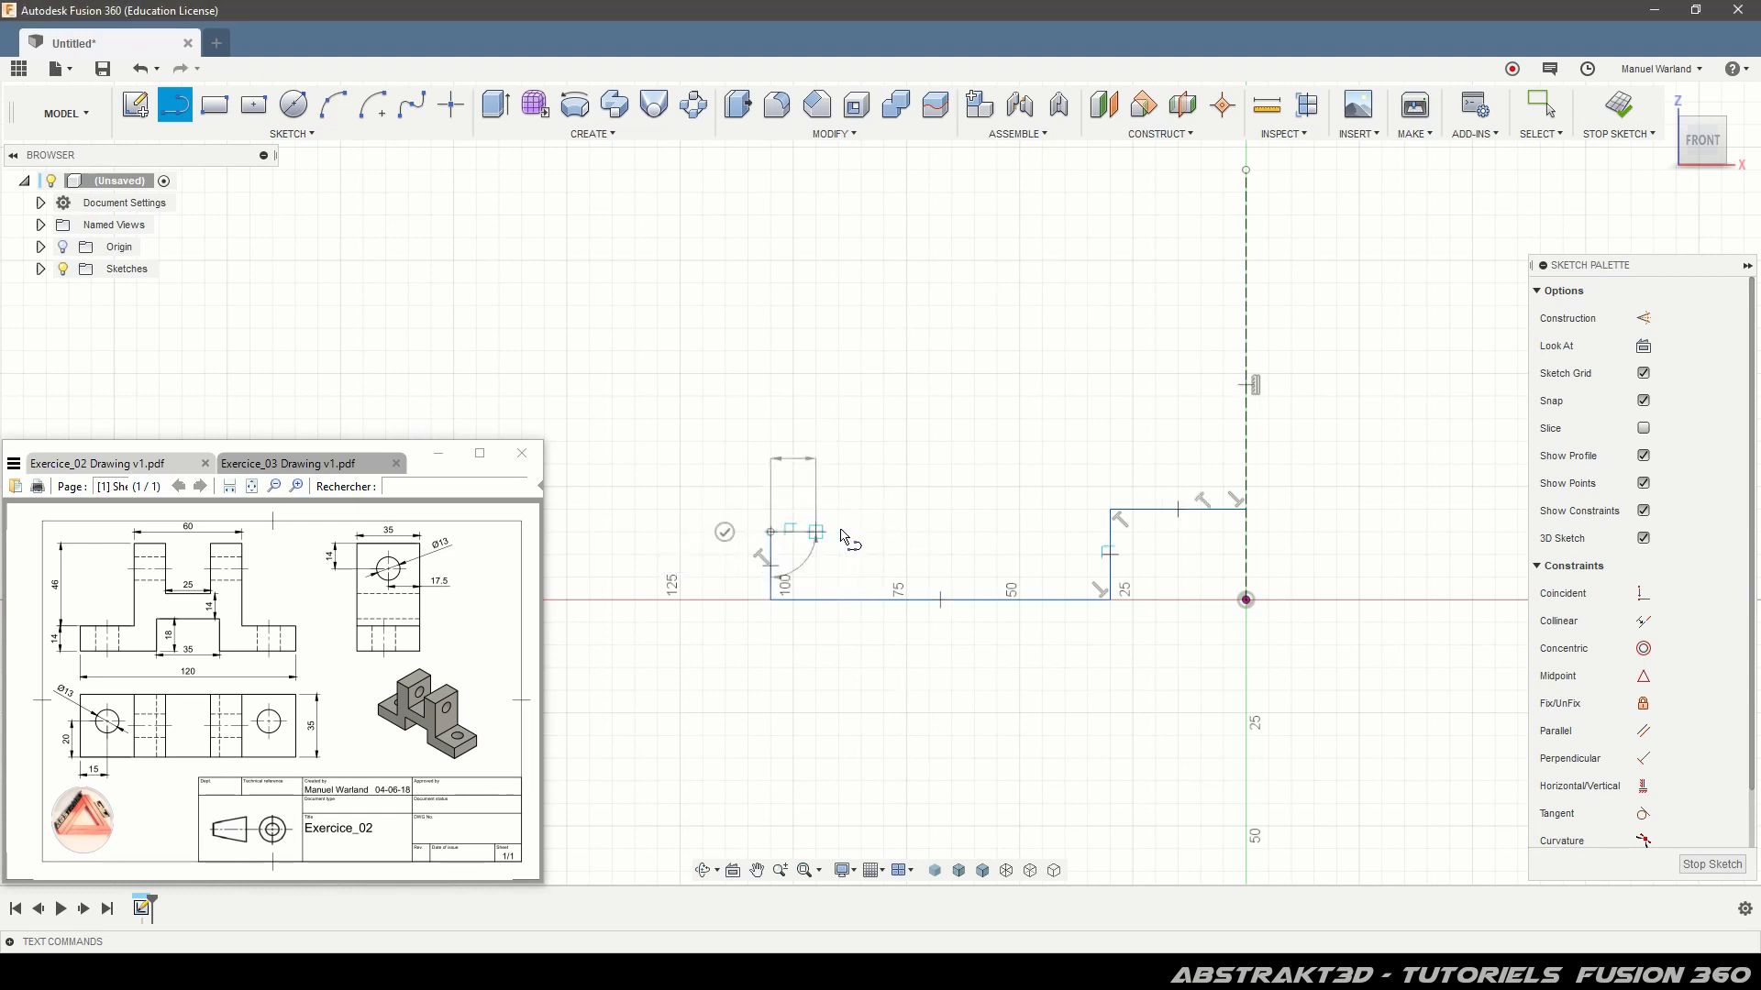
click(940, 532)
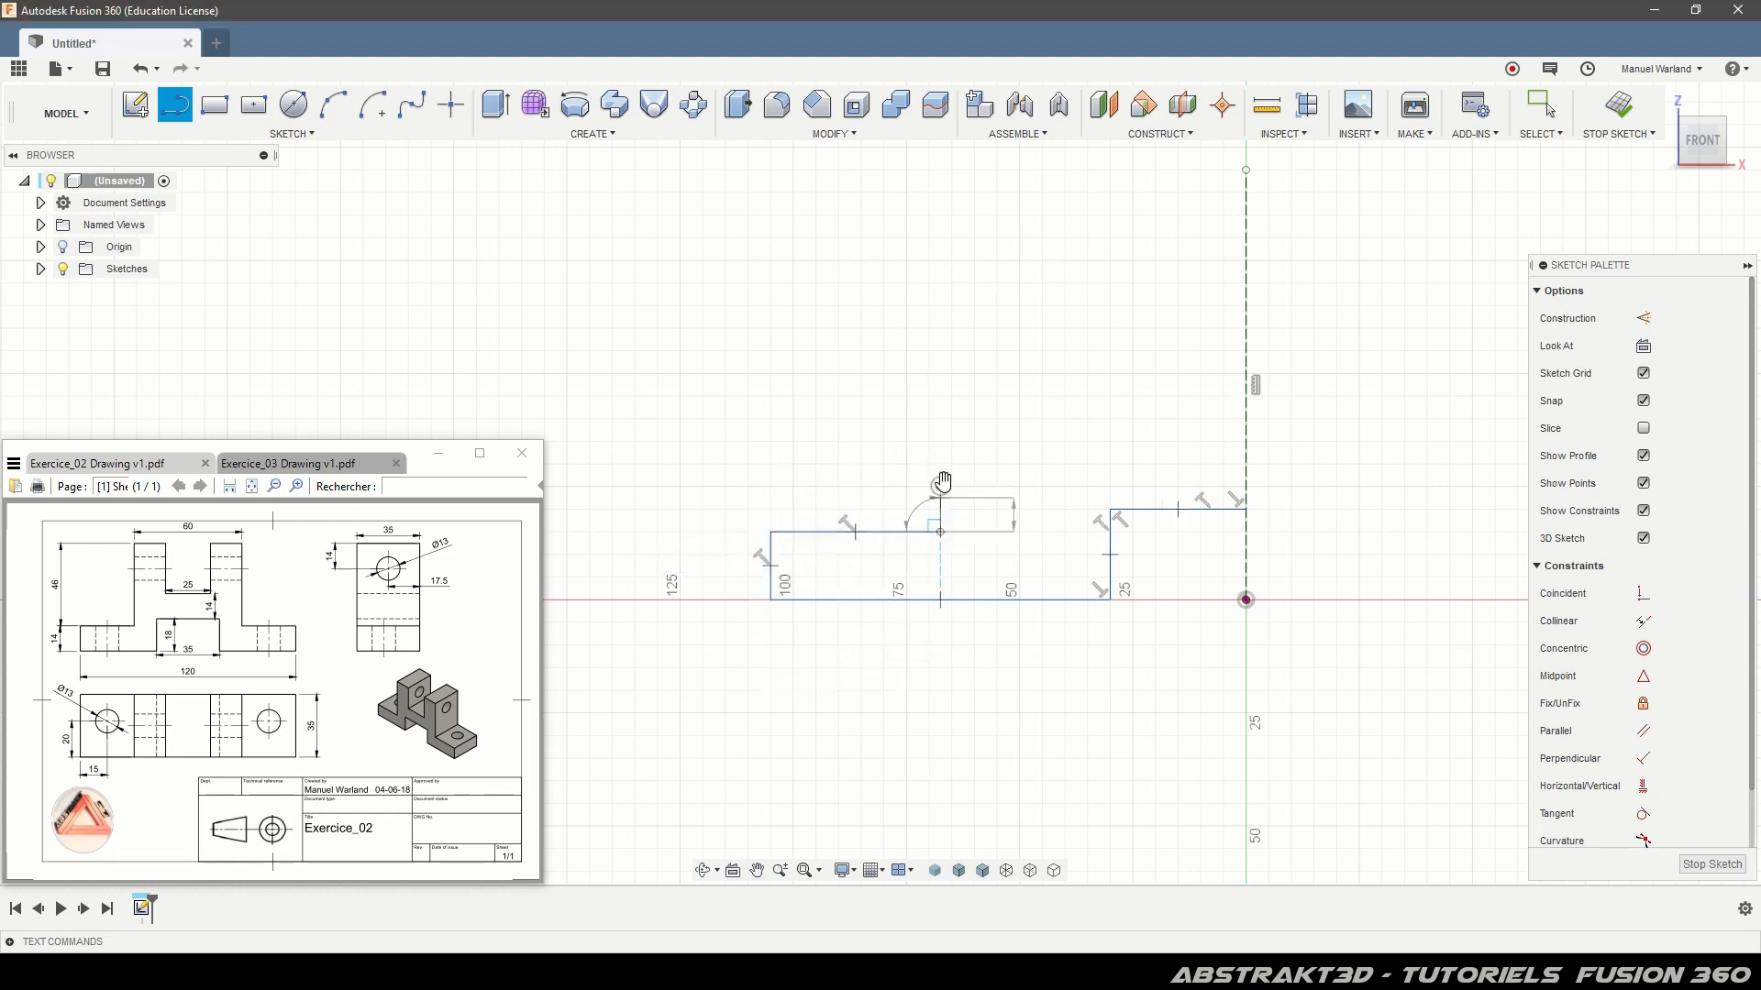
click(940, 192)
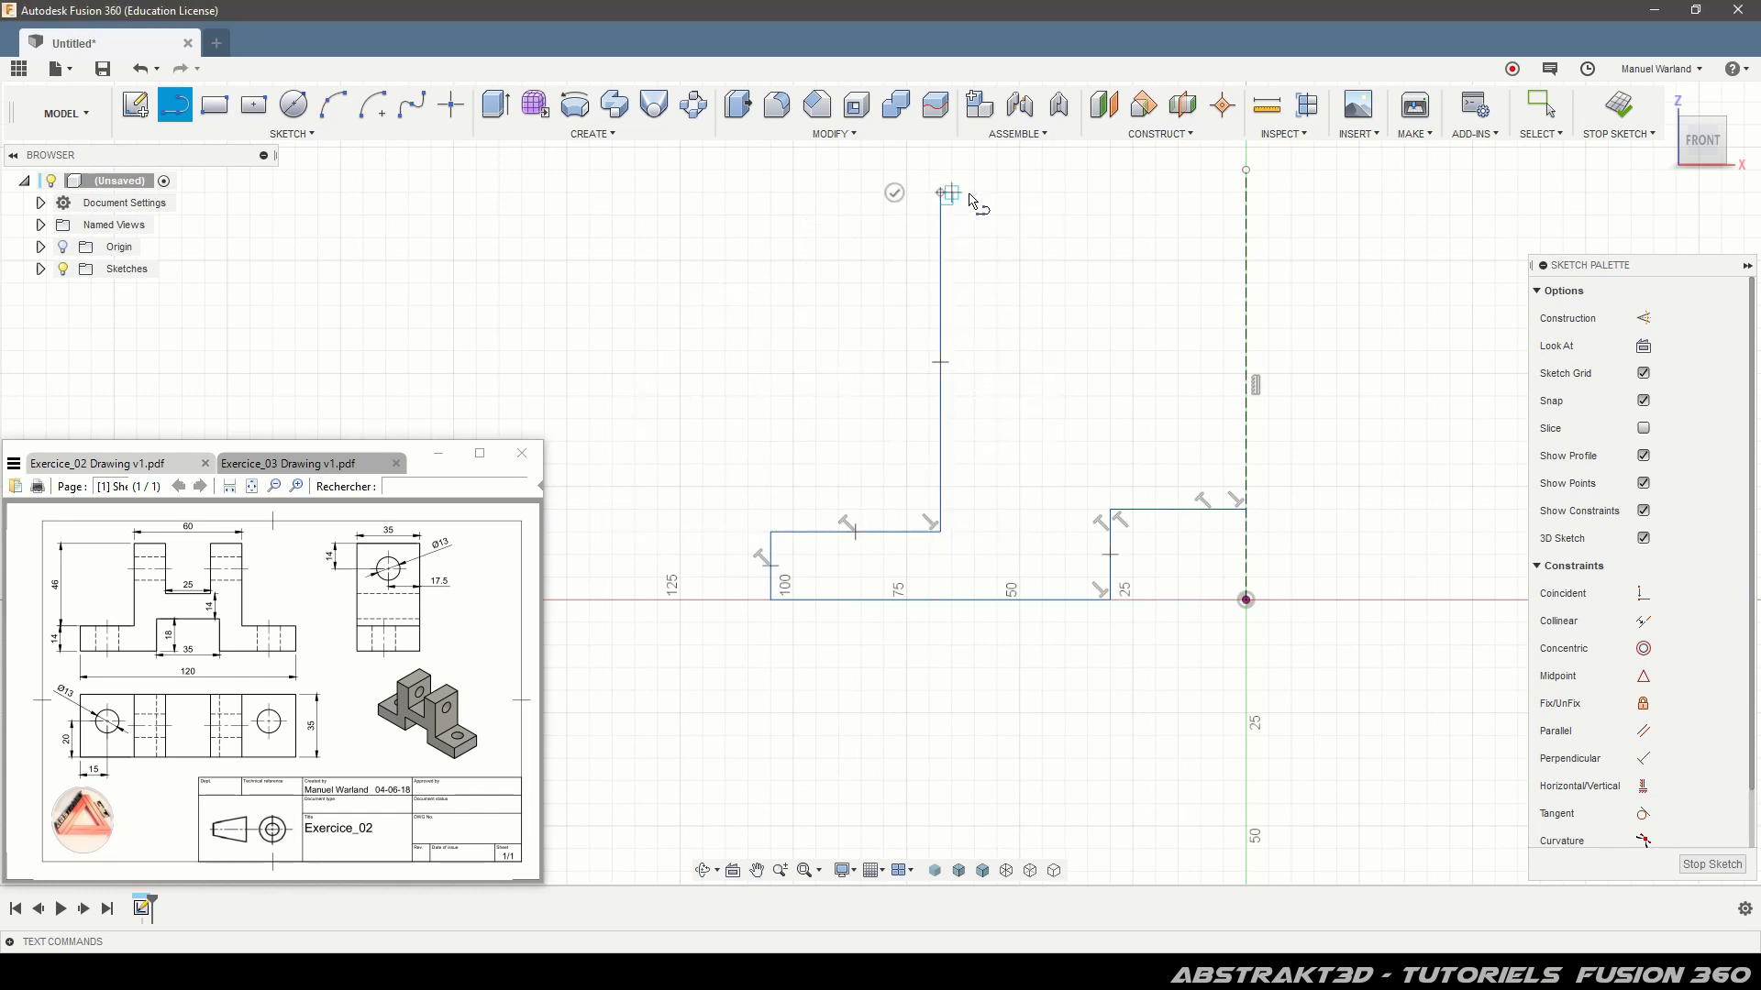
click(1041, 193)
click(1042, 362)
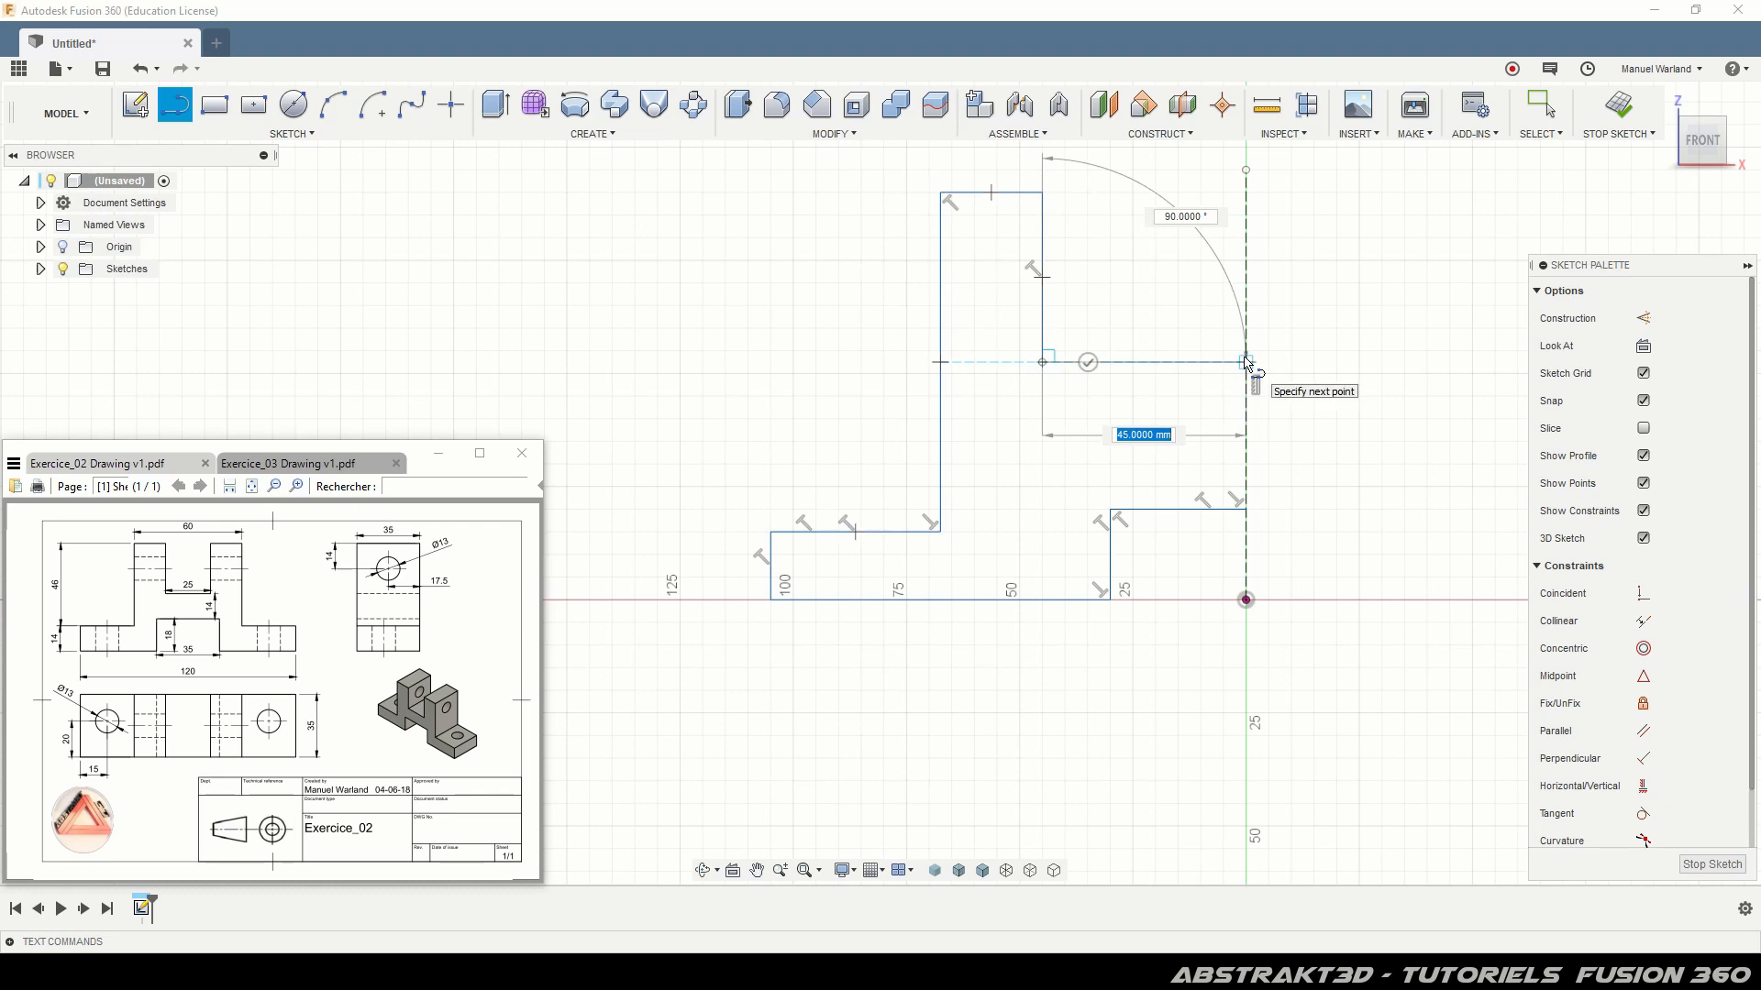
double_click(1246, 362)
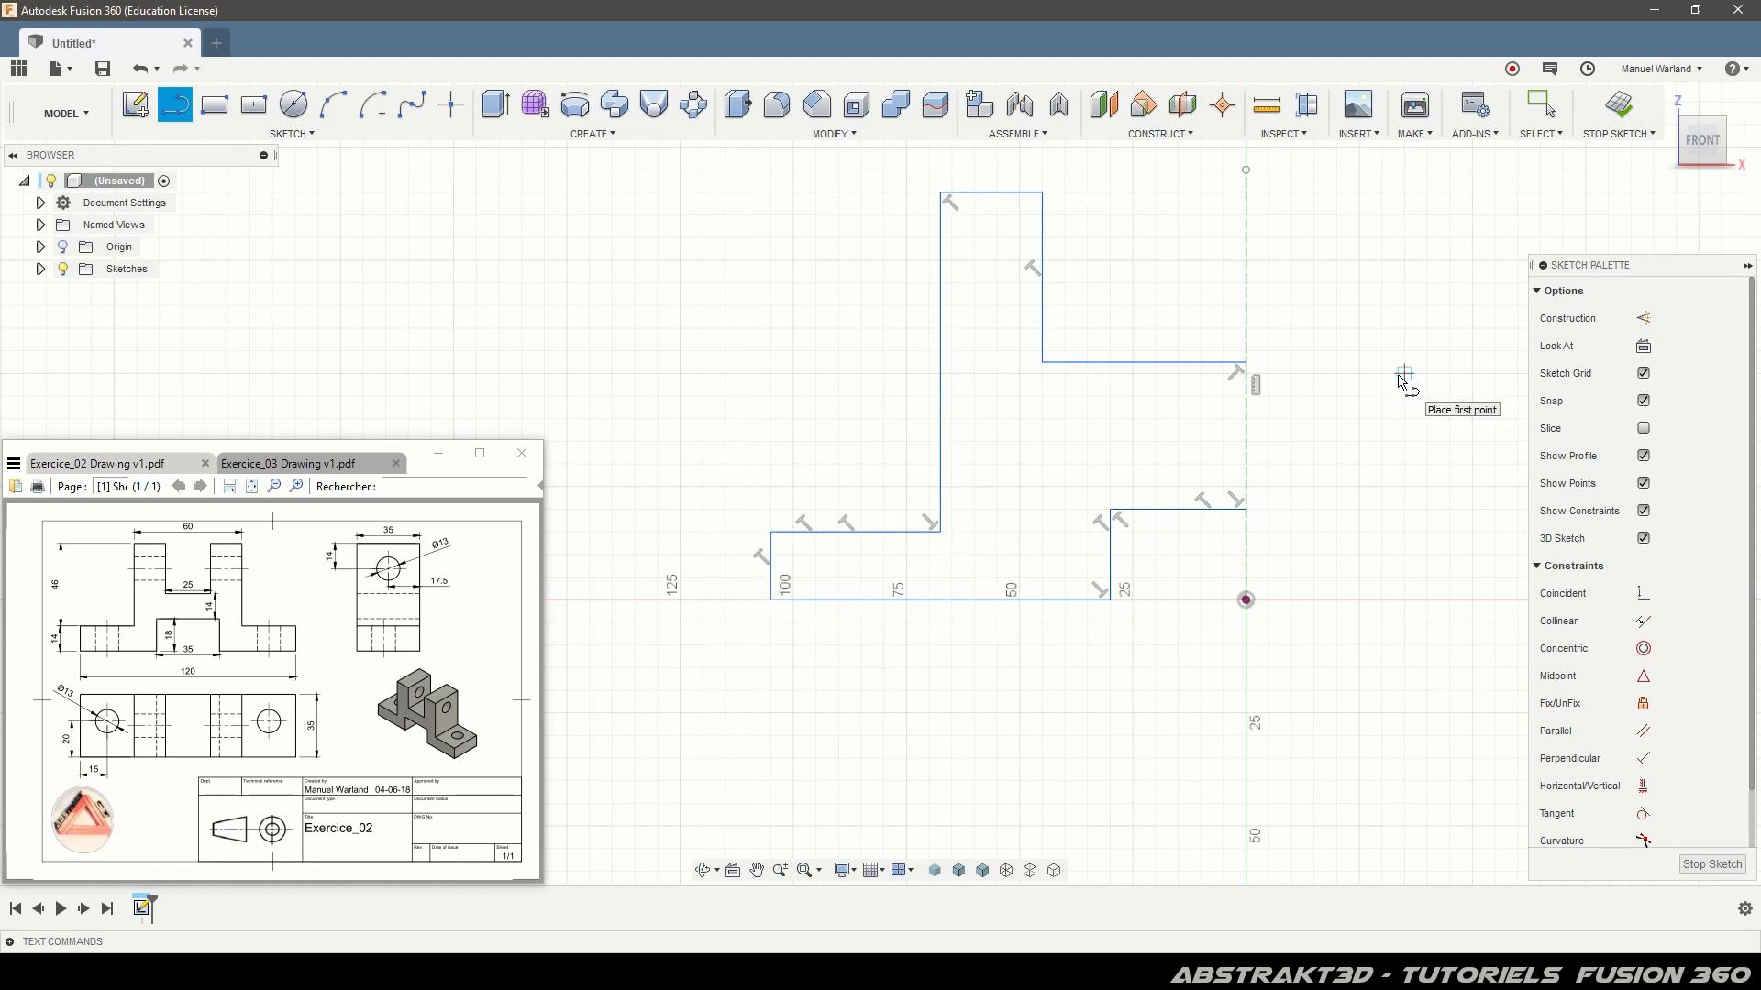
key(Escape)
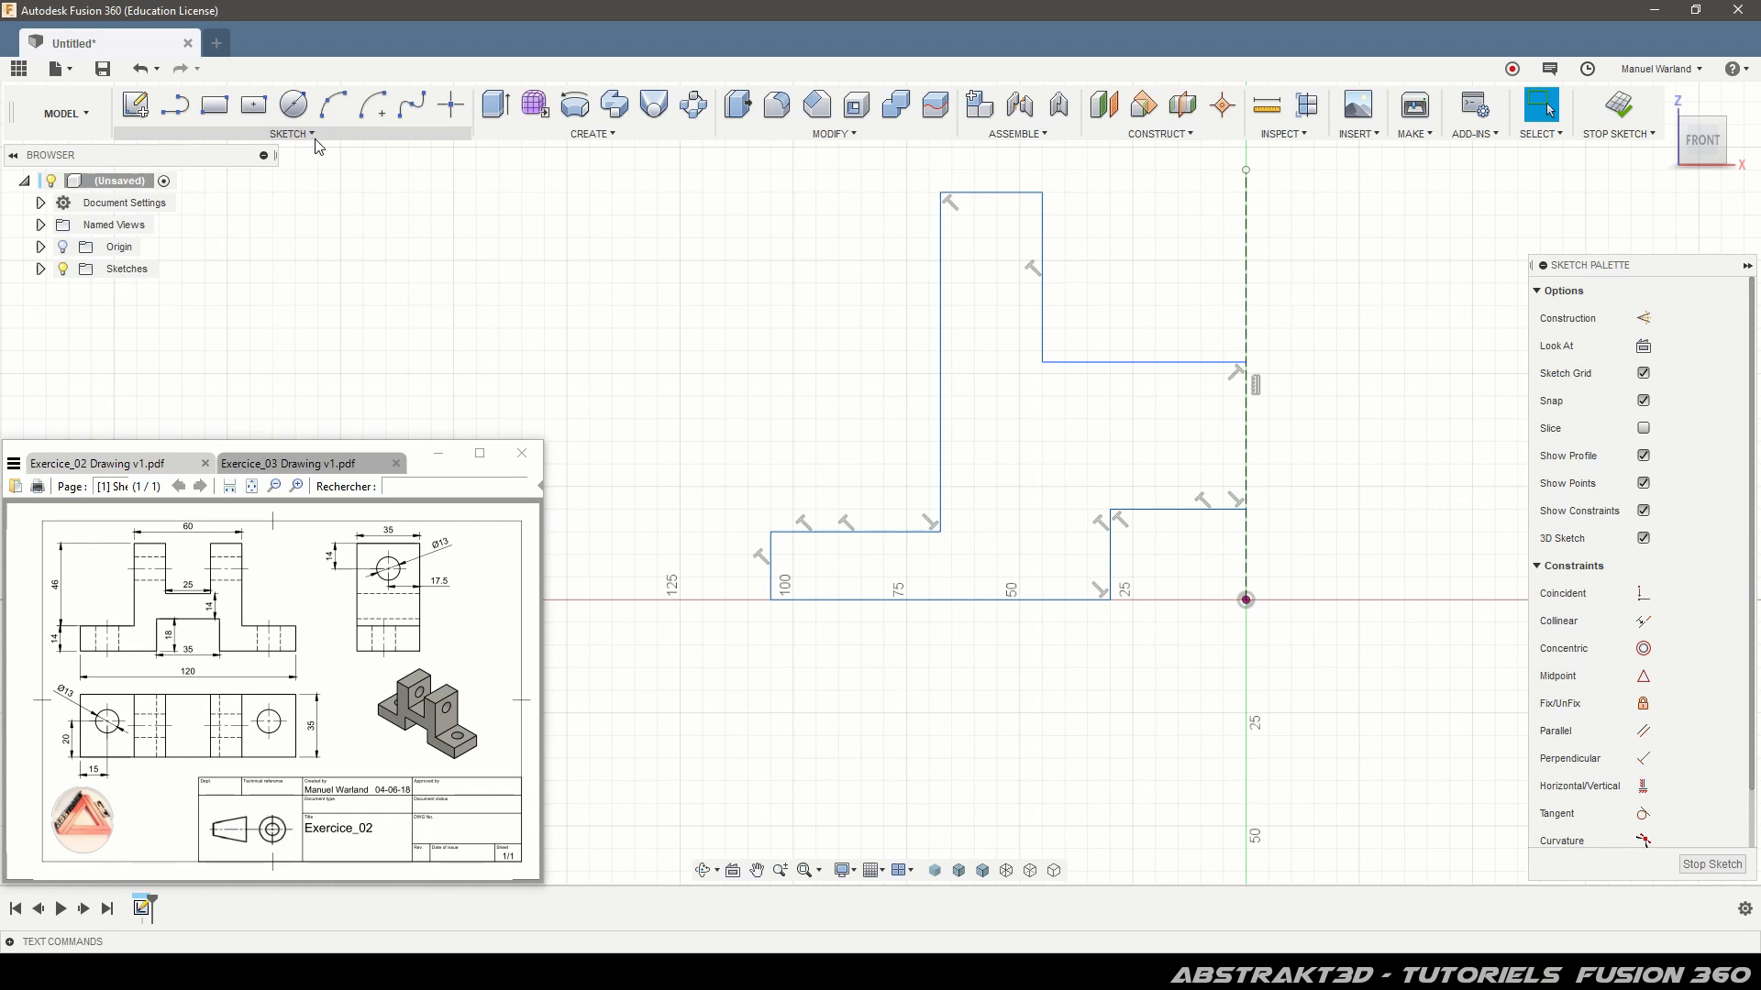
click(292, 133)
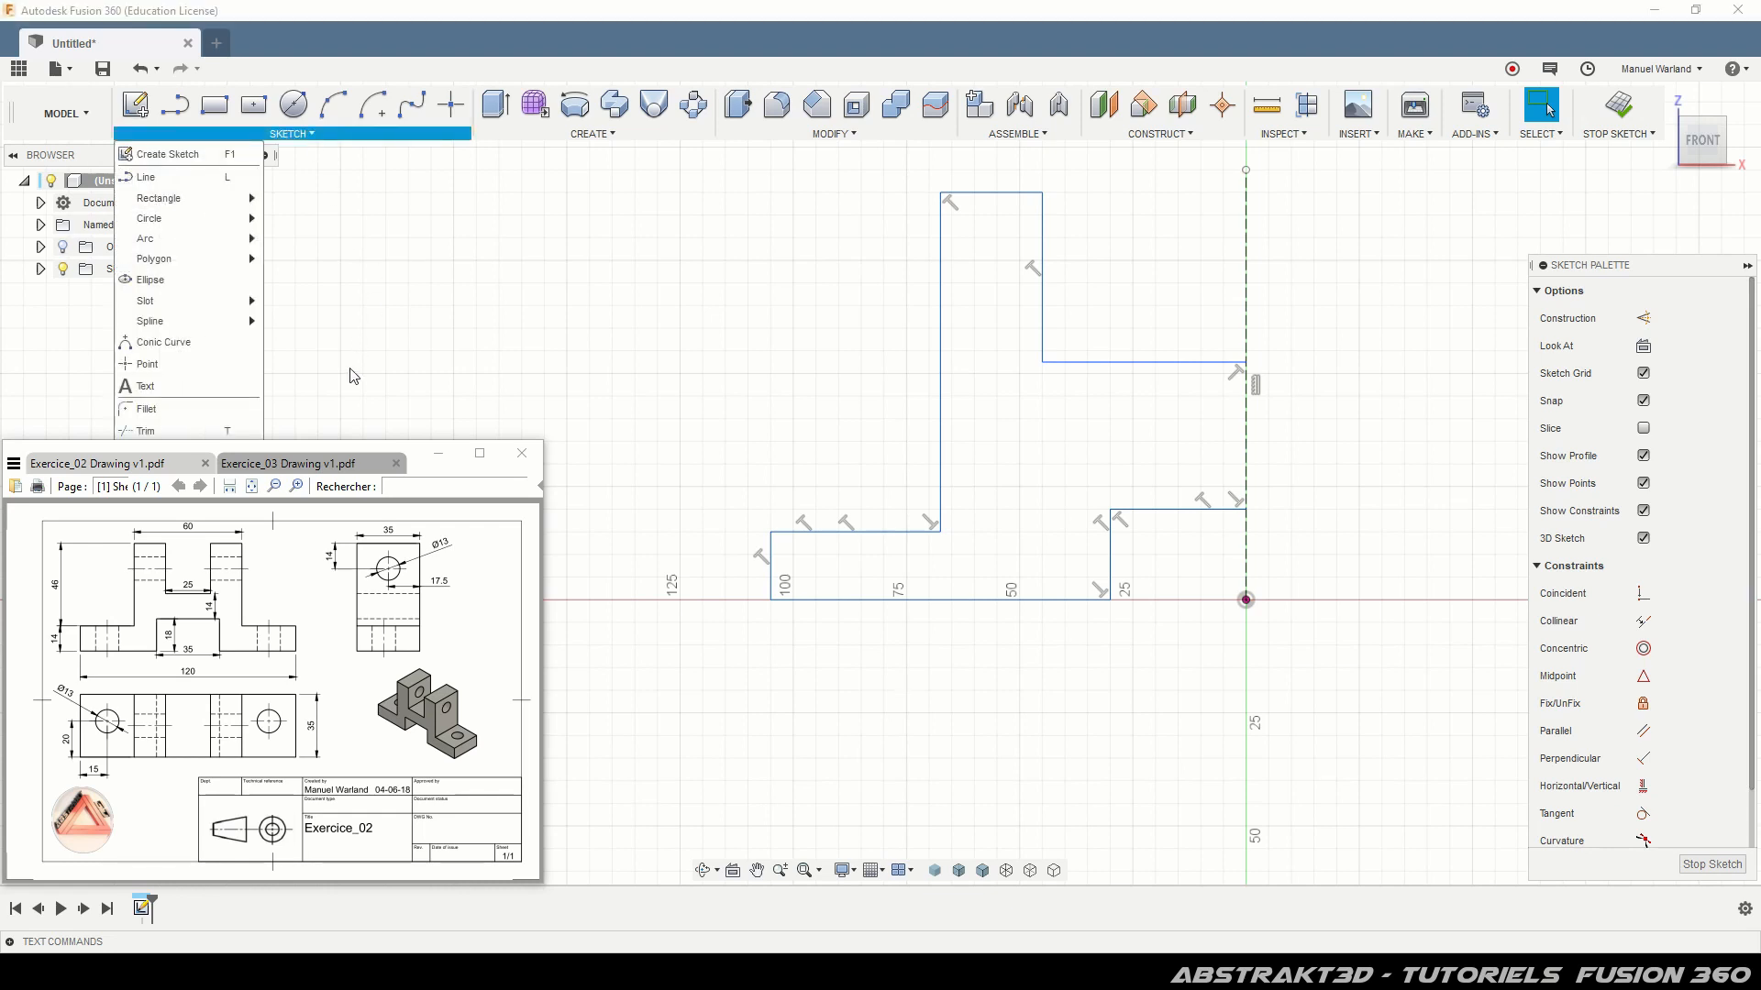
click(442, 451)
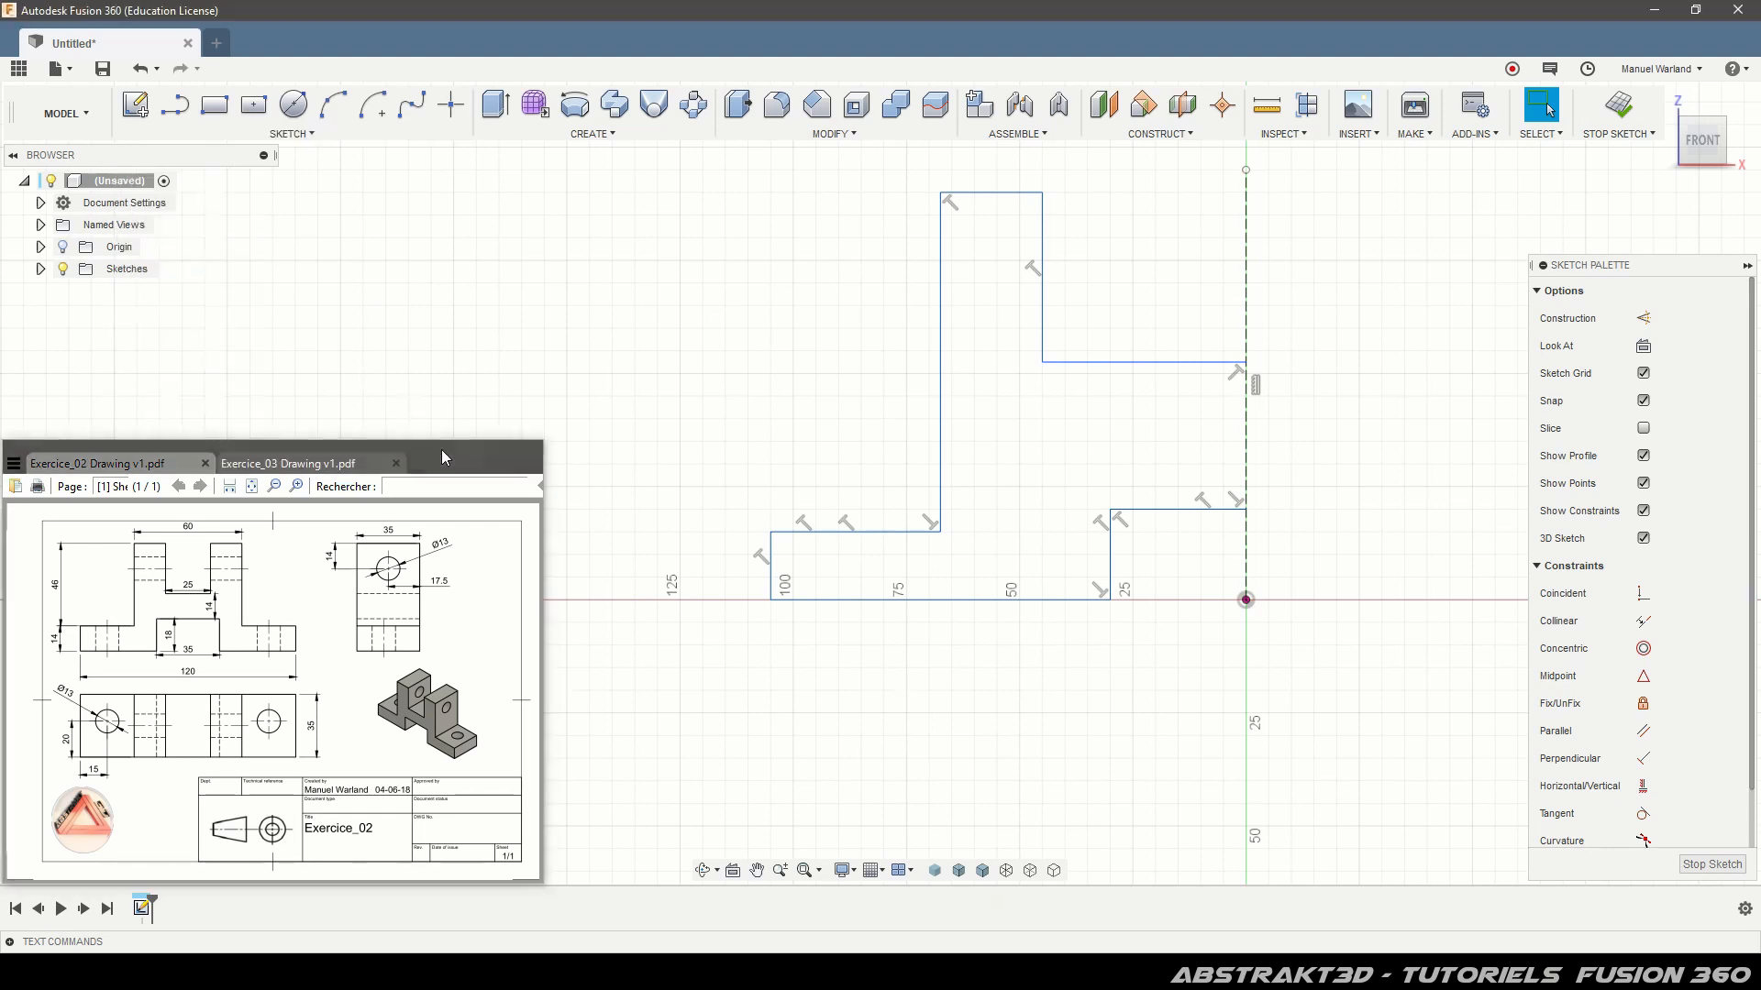
click(287, 136)
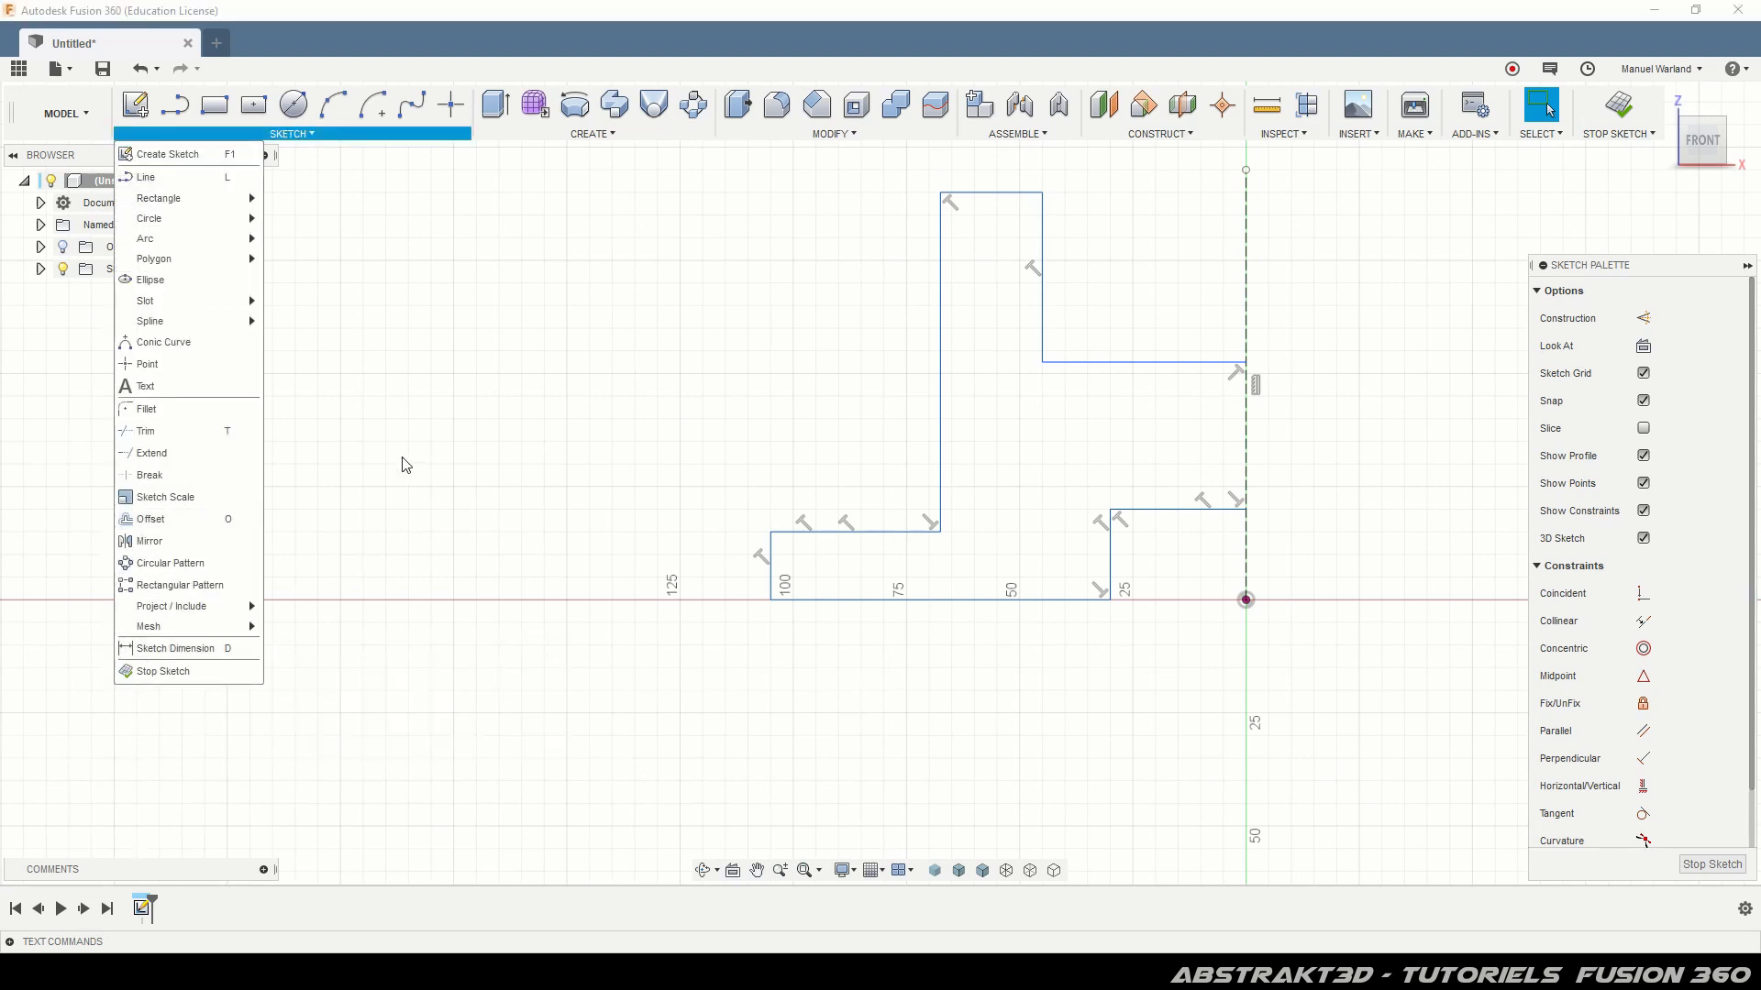
click(1282, 953)
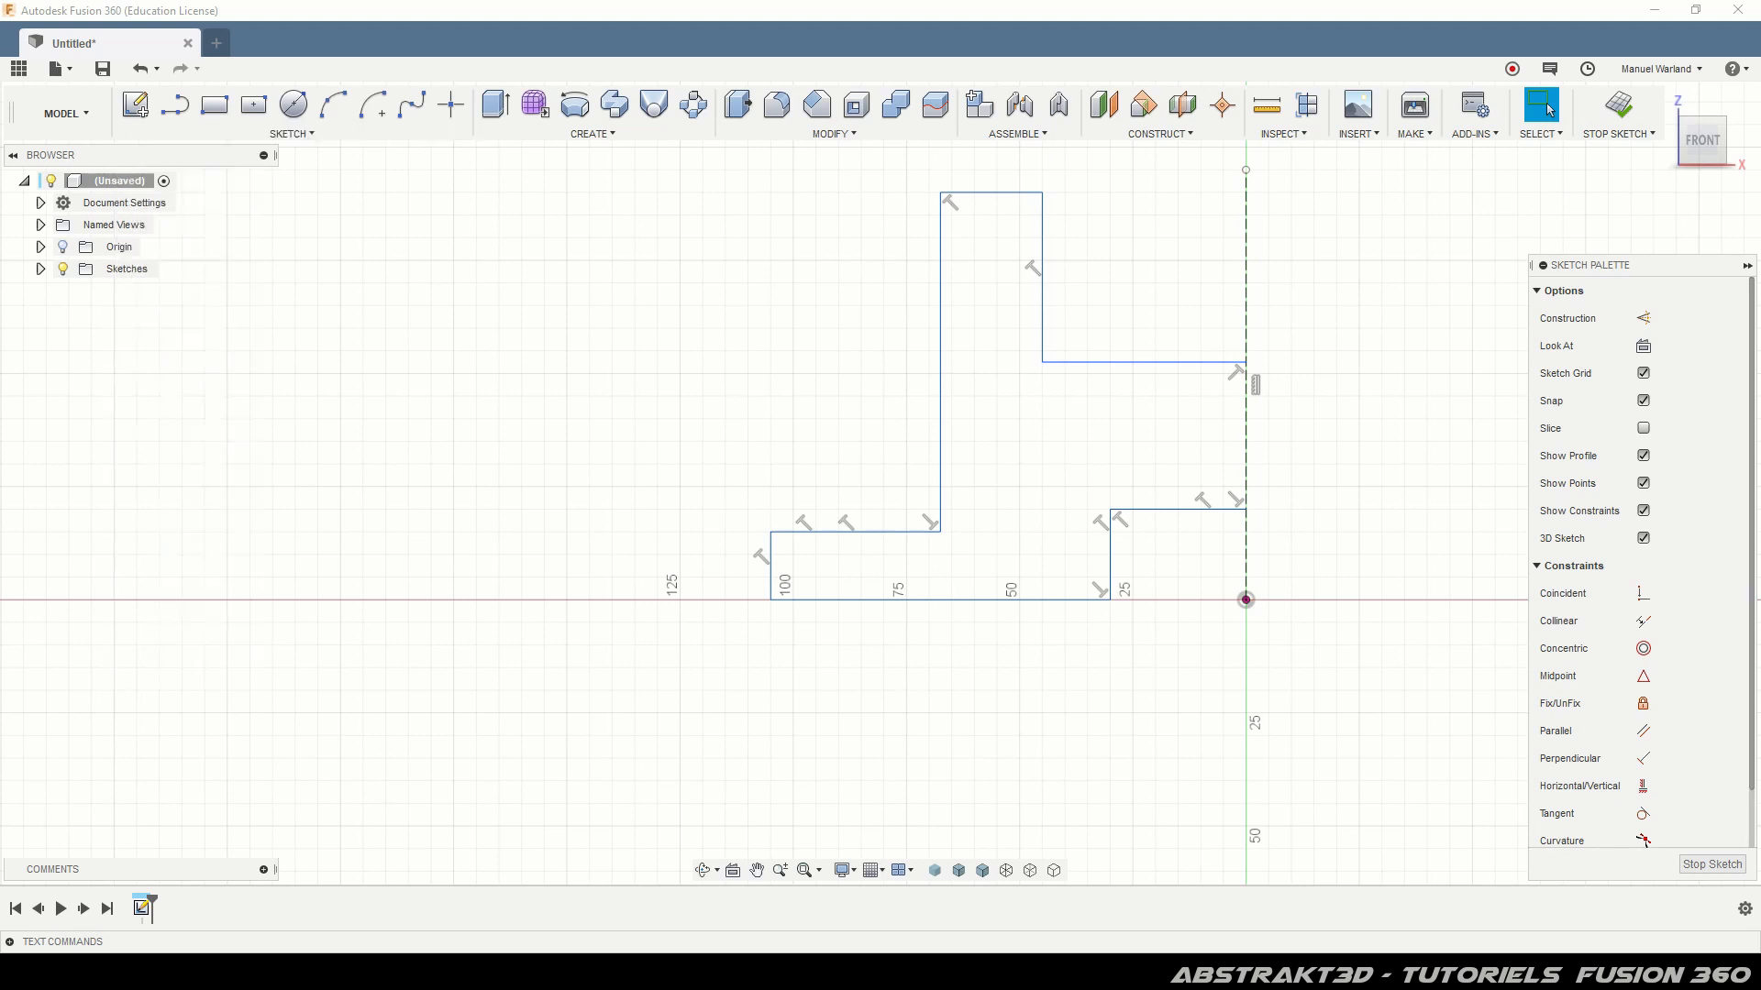
- Dimension the upper edge of the base notch to half its full width, 35/2 mm
key(d)
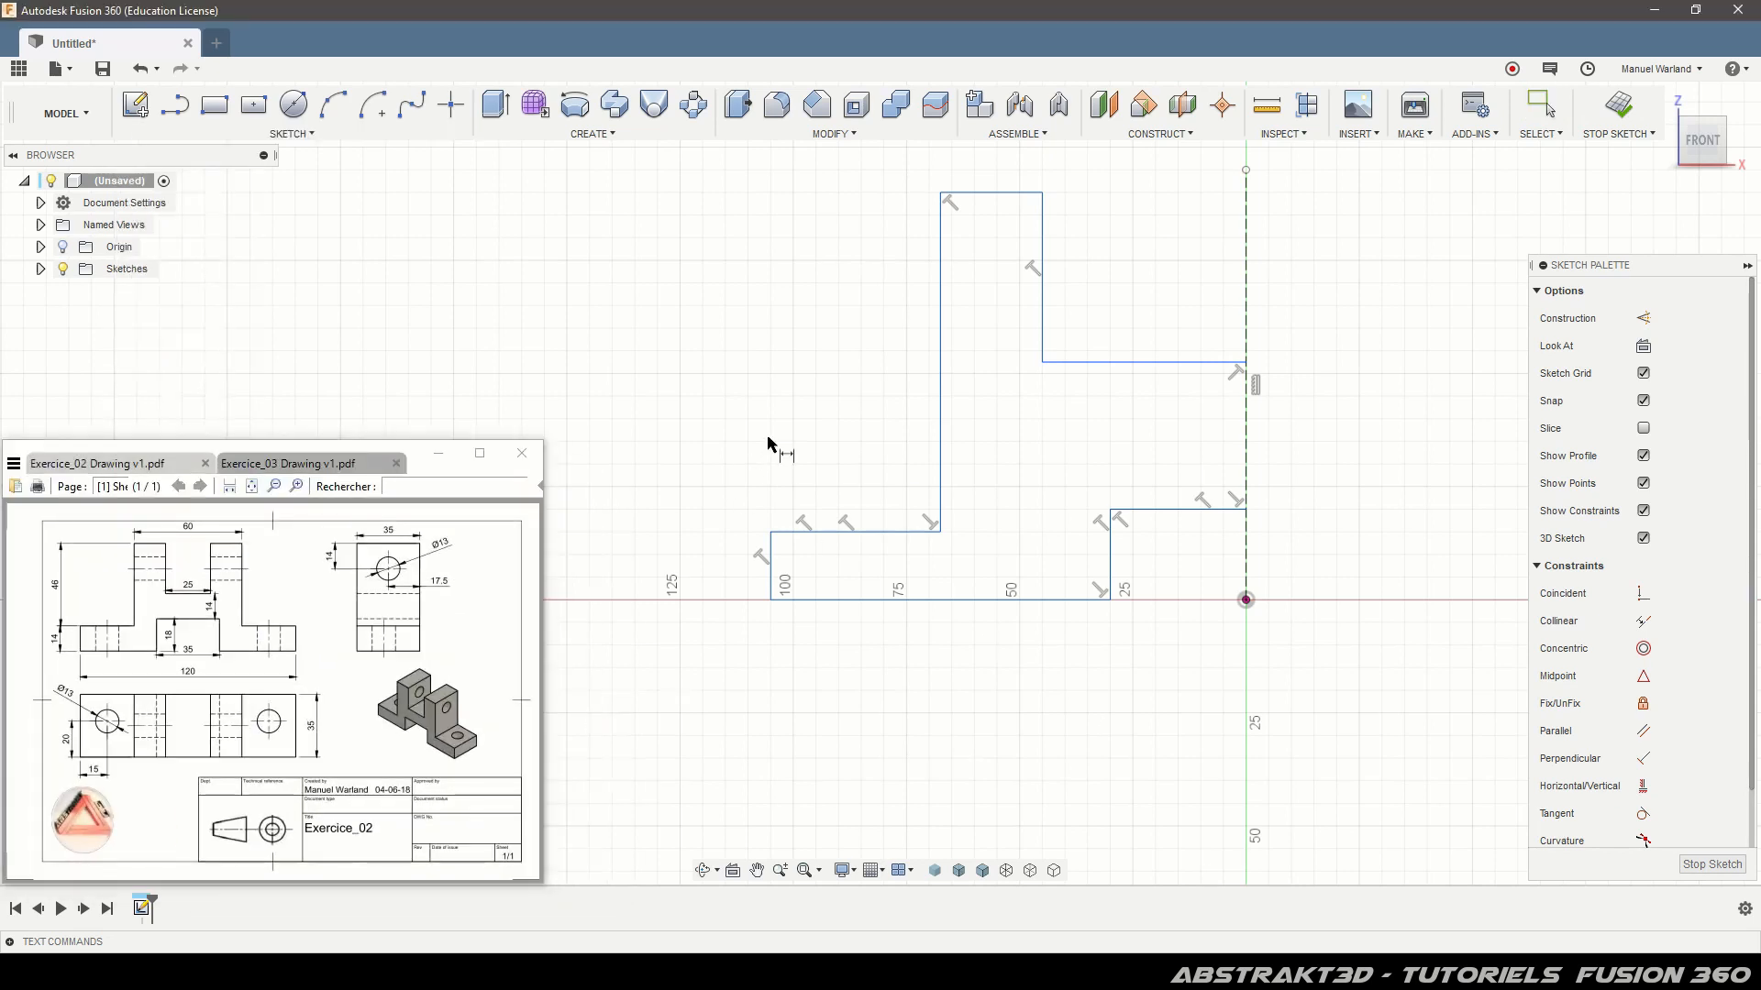
click(1181, 511)
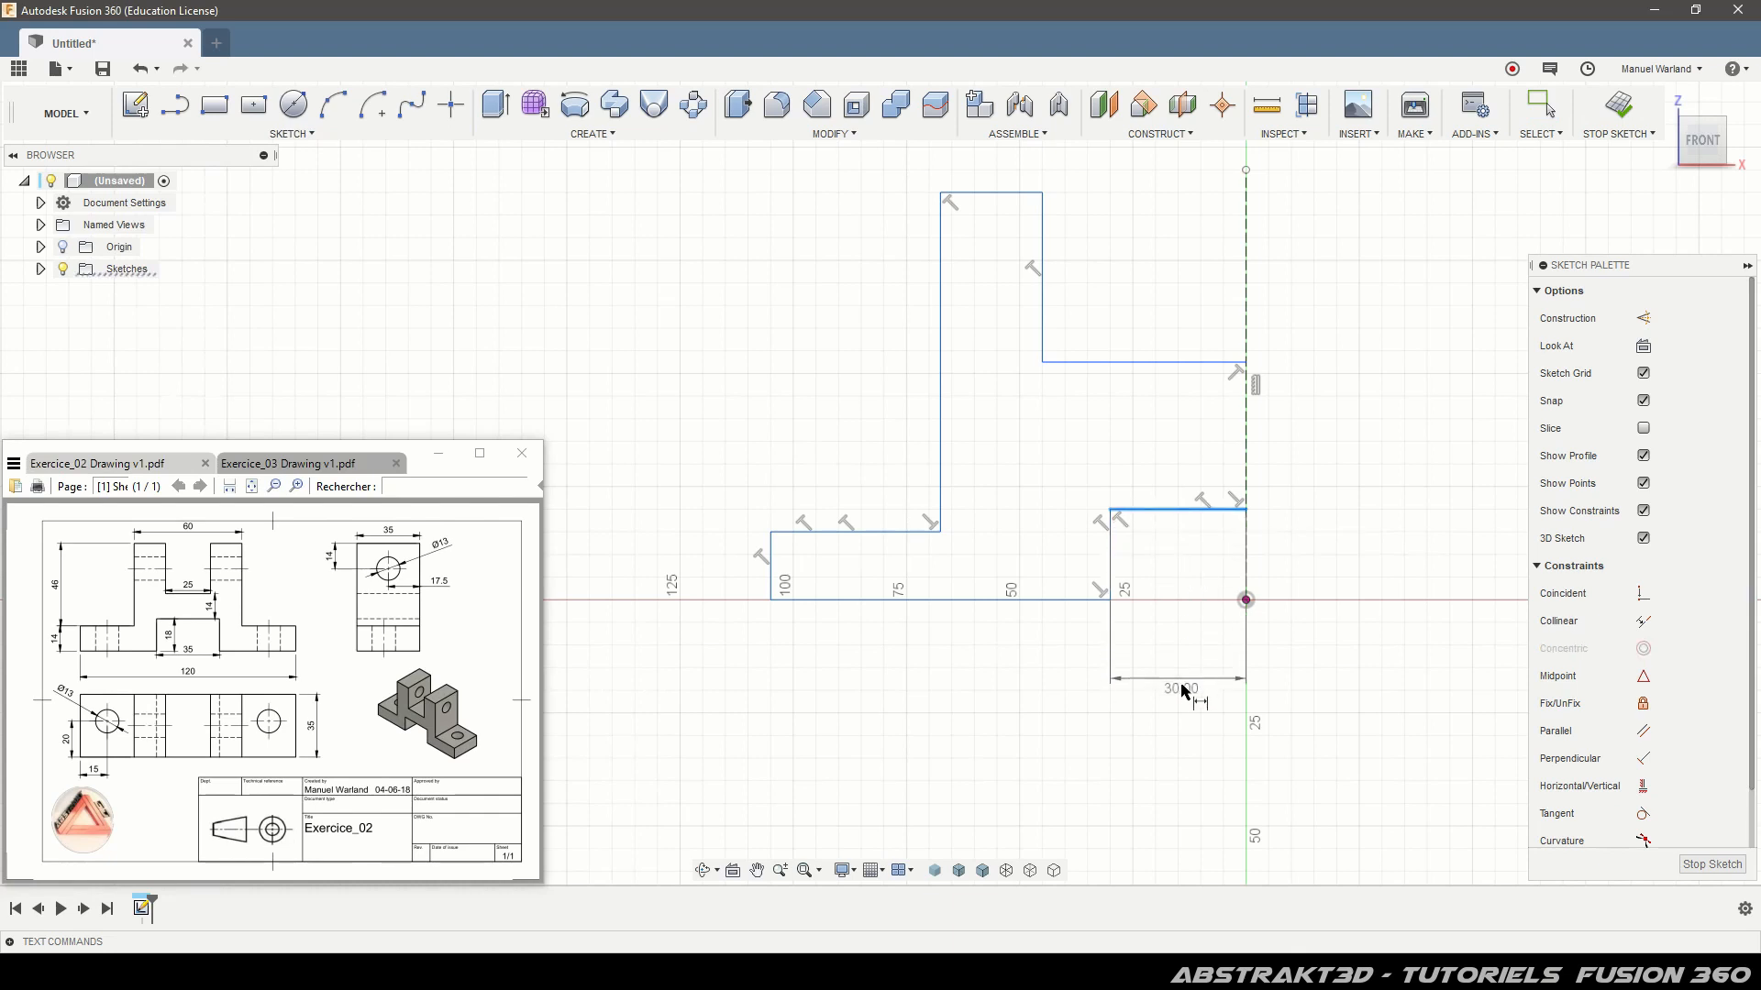
click(1183, 701)
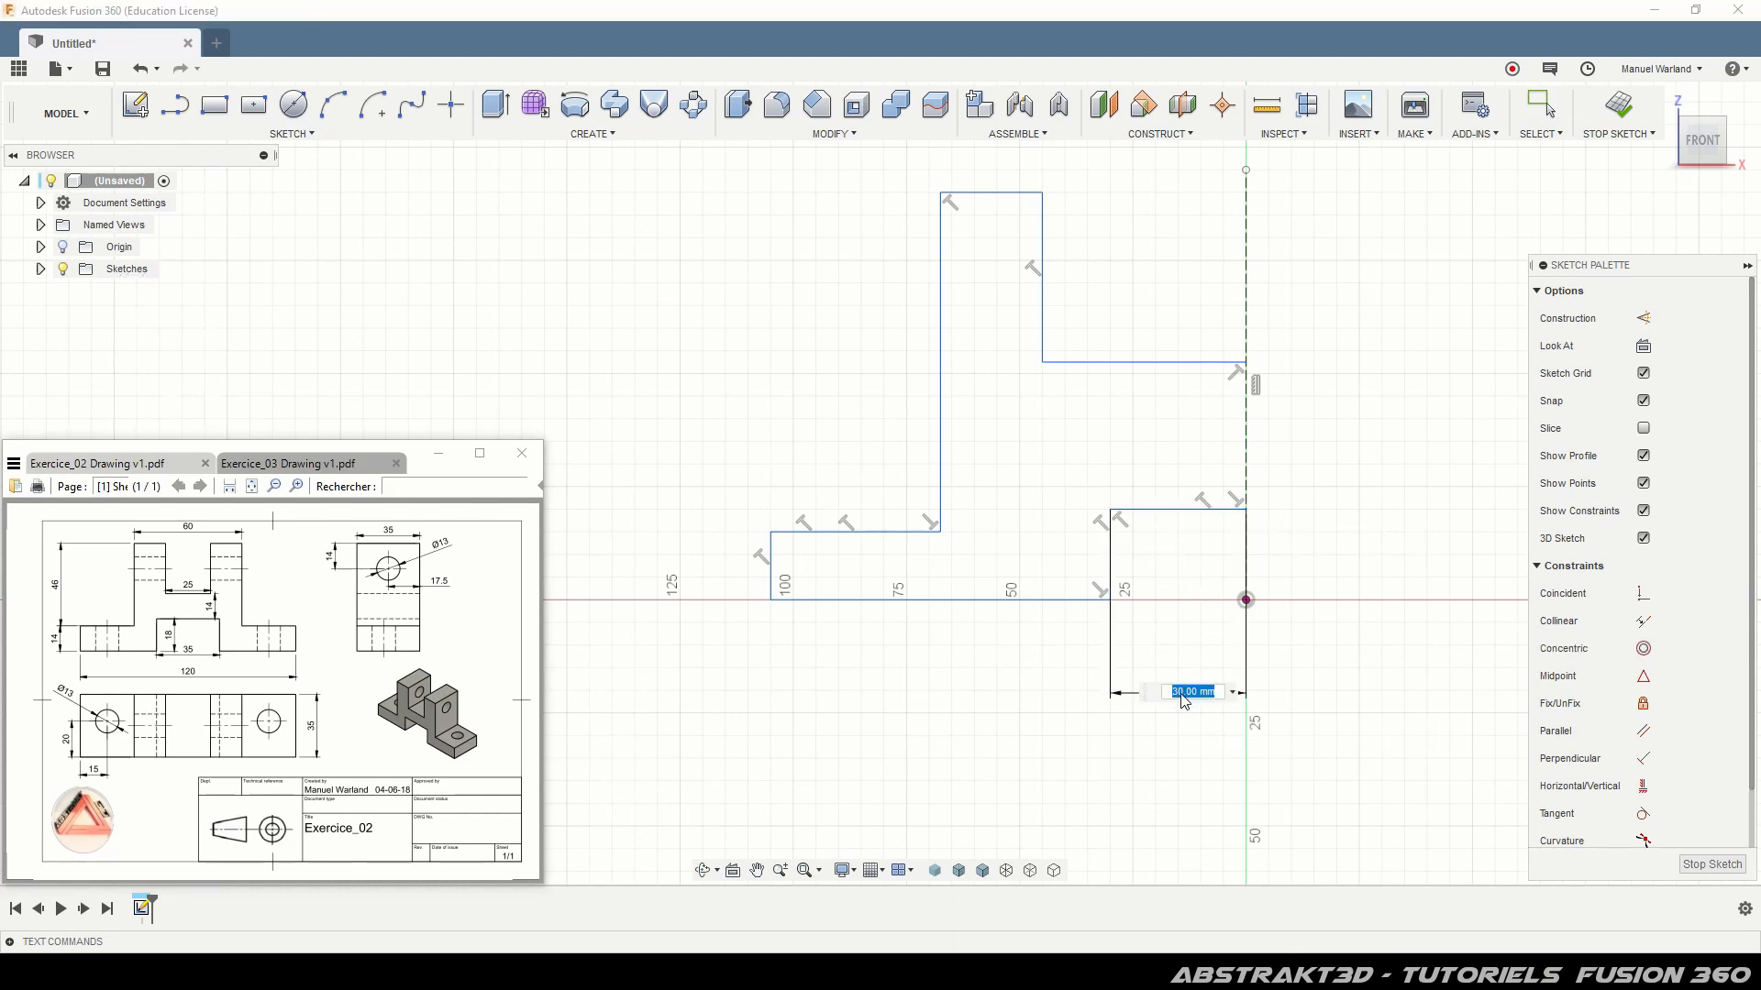
text(35/2)
key(Return)
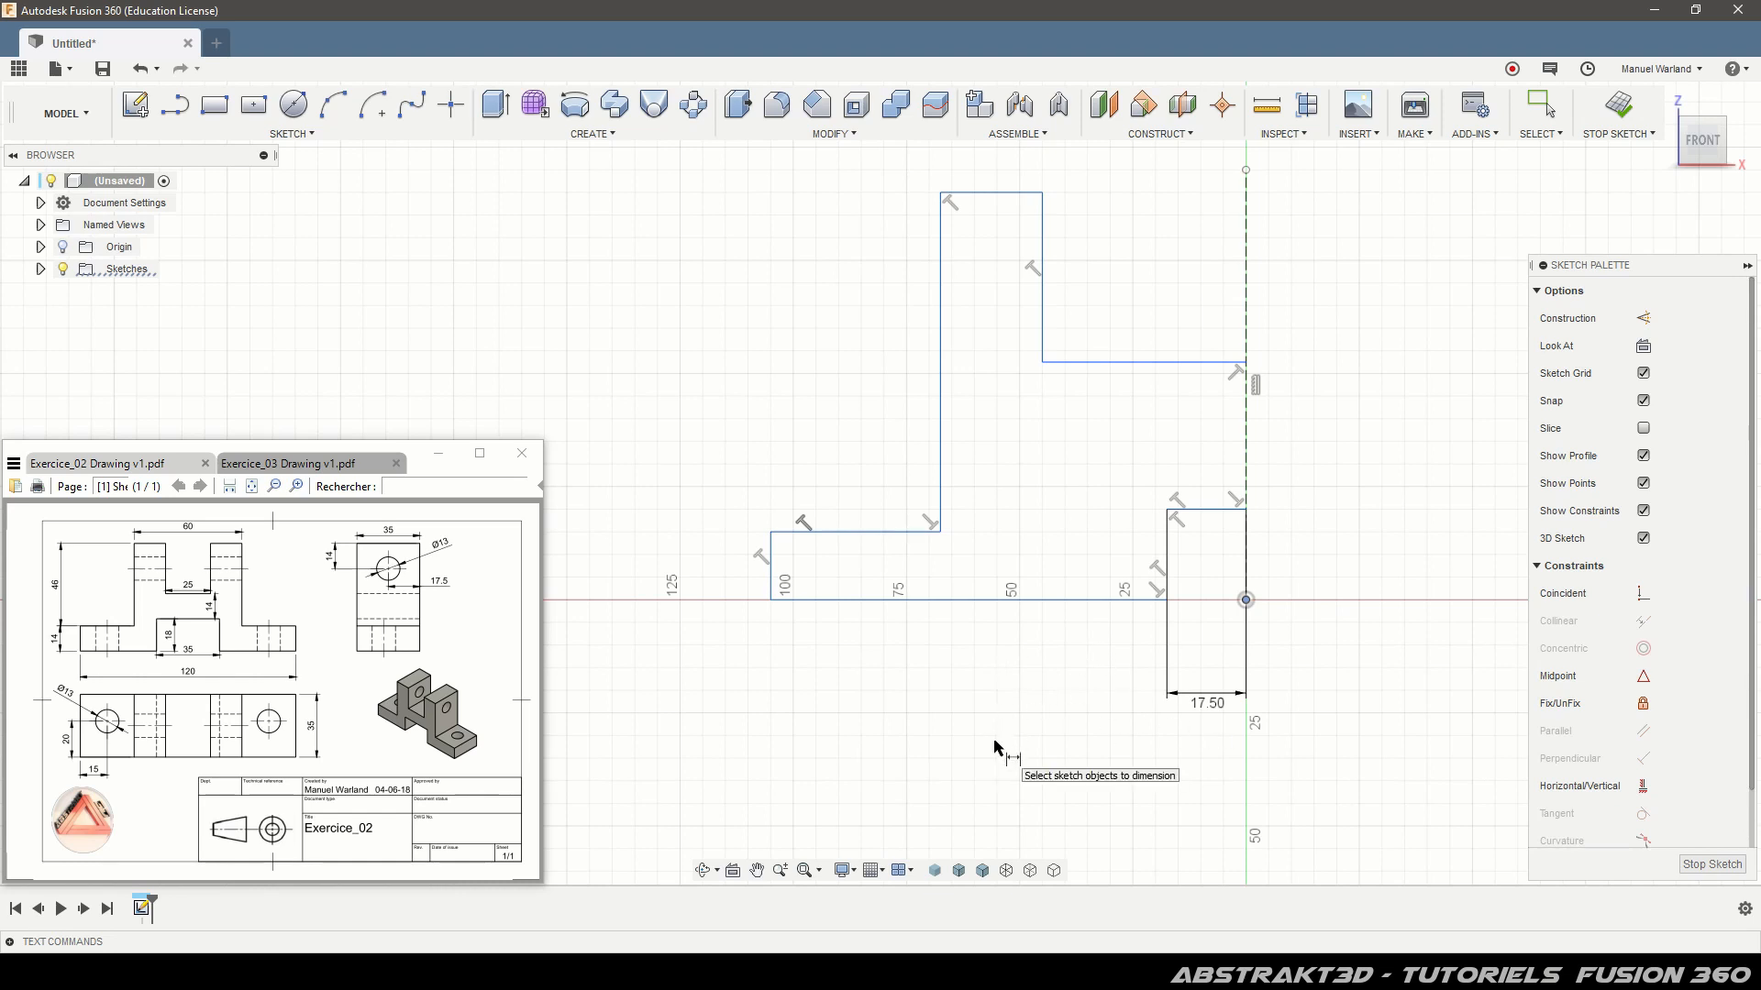
key(Escape)
- Move the upright's two vertical edges and the foot's outer edge closer to the construction line, the foot's edge to about 72.5 mm away
mouse_move(1042, 299)
mouse_down()
mouse_move(1157, 300)
mouse_move(1144, 310)
mouse_up()
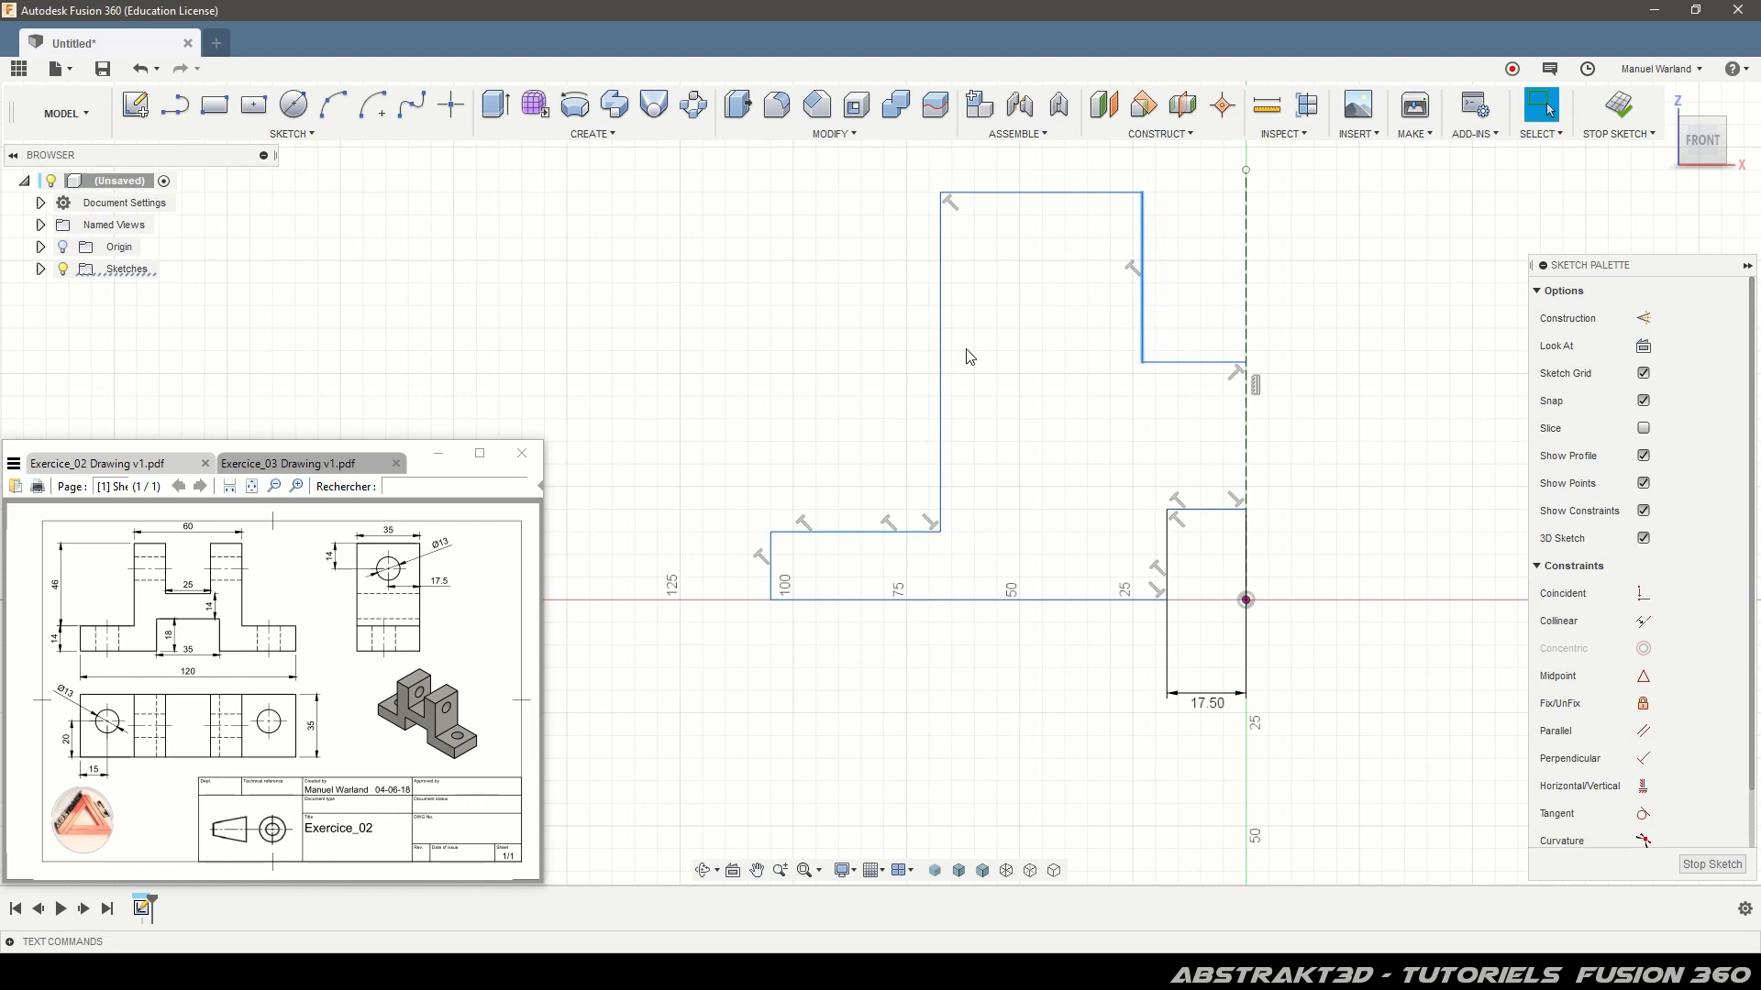
drag(939, 361, 1048, 357)
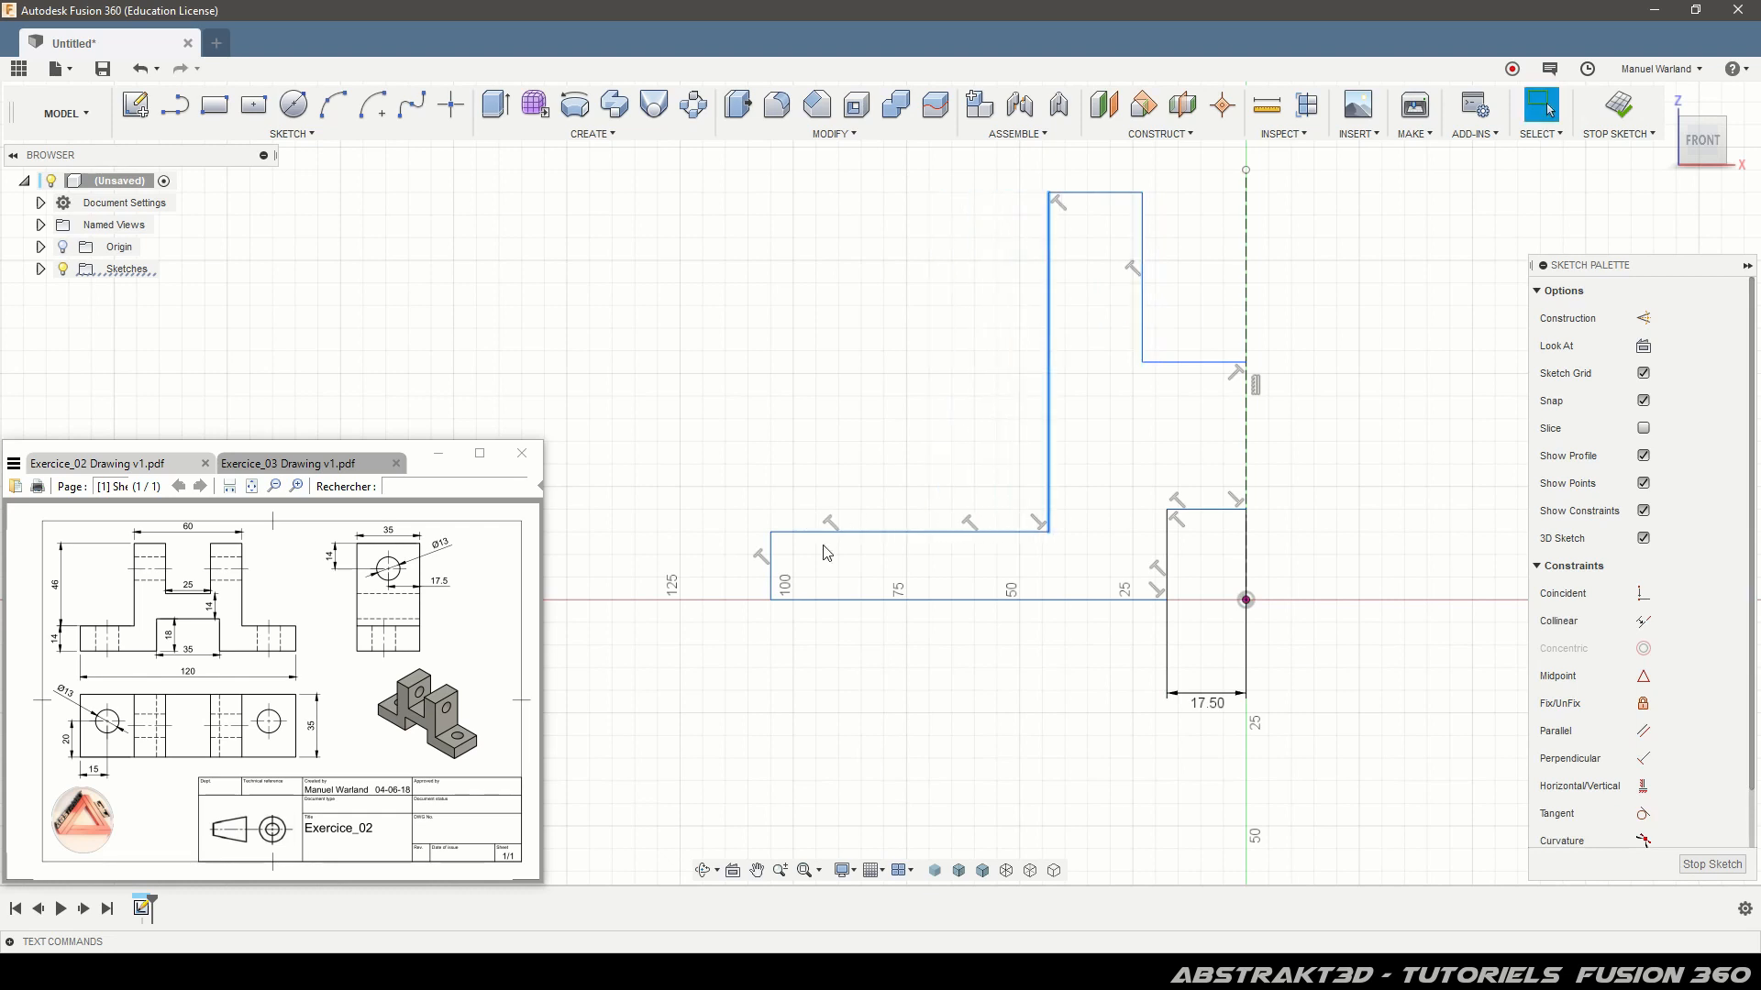
drag(773, 568, 917, 553)
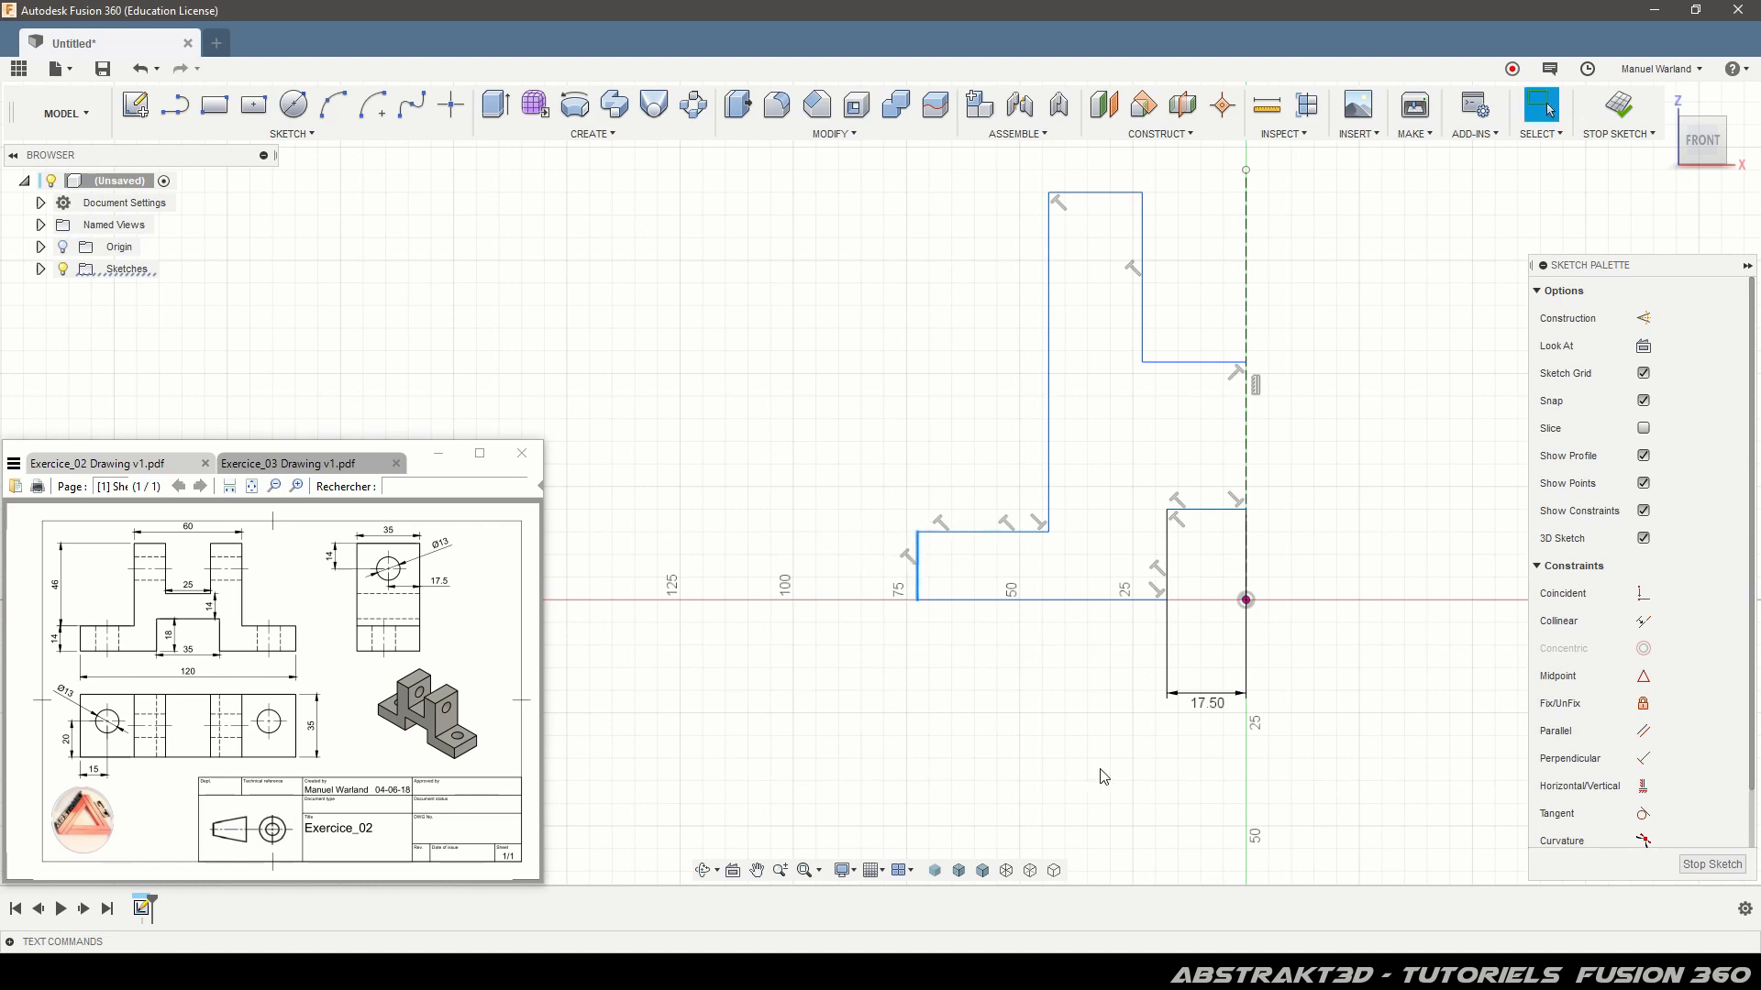
key(Escape)
- Dimension the horizontal distance from the origin to the foot's outer lower corner as 60 mm
key(d)
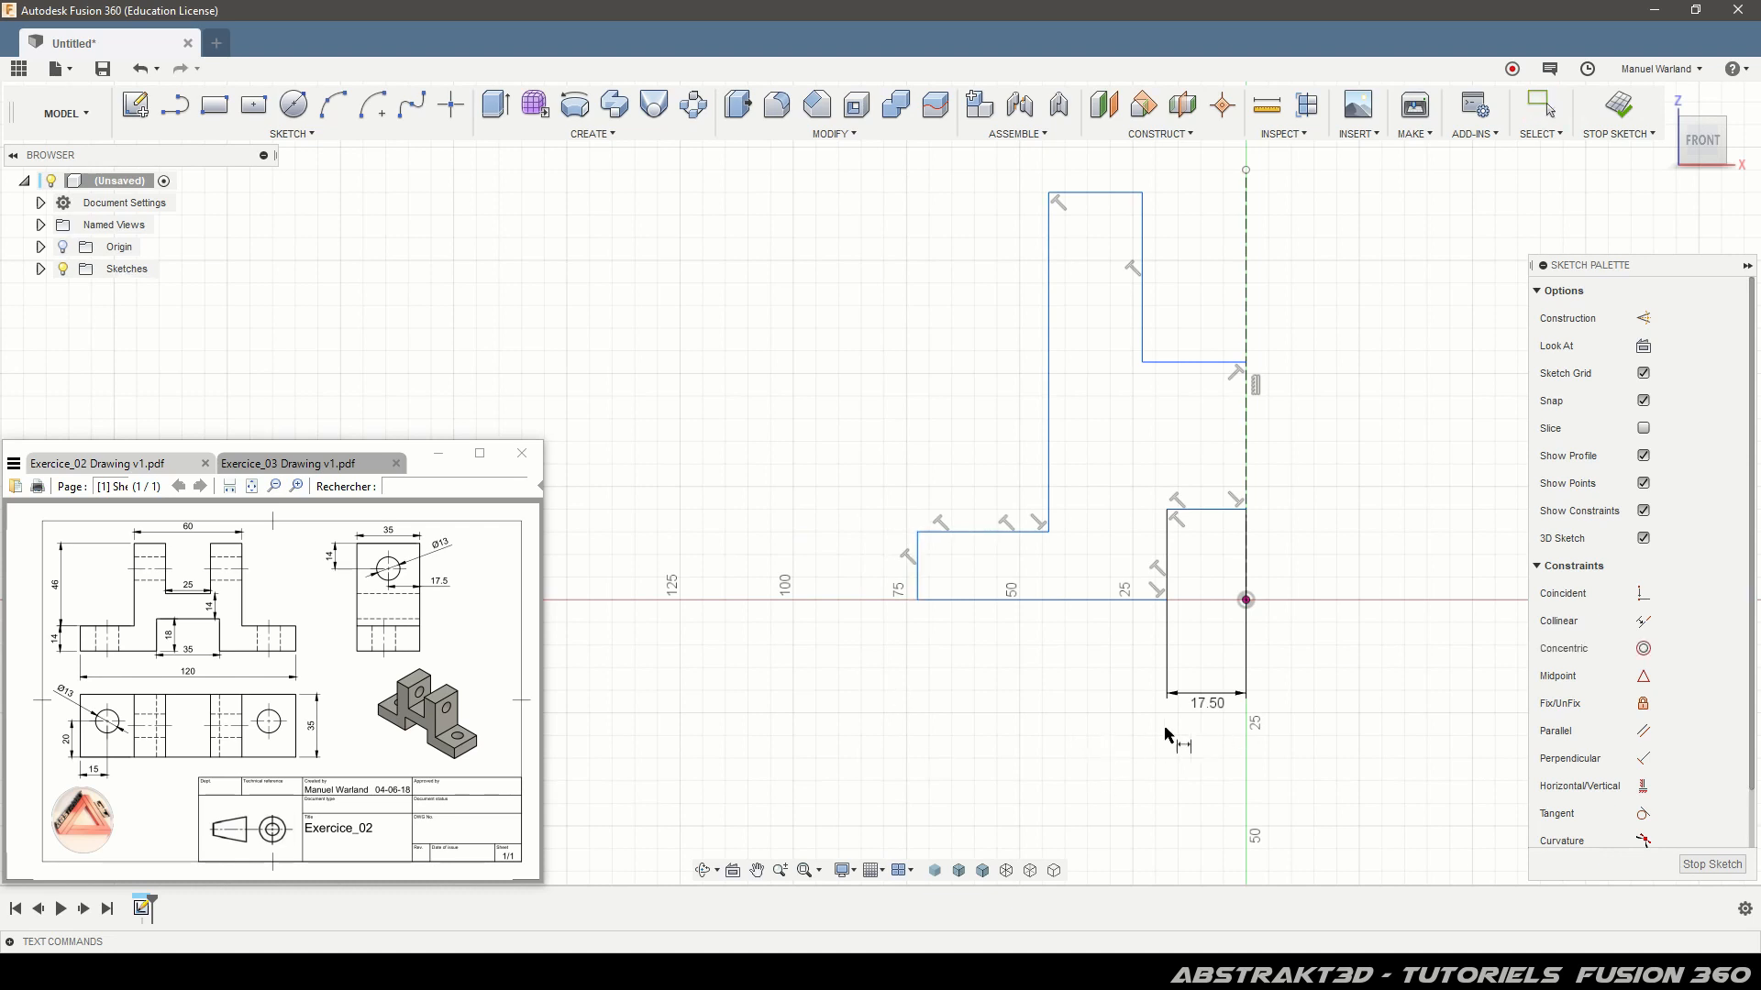
click(1245, 600)
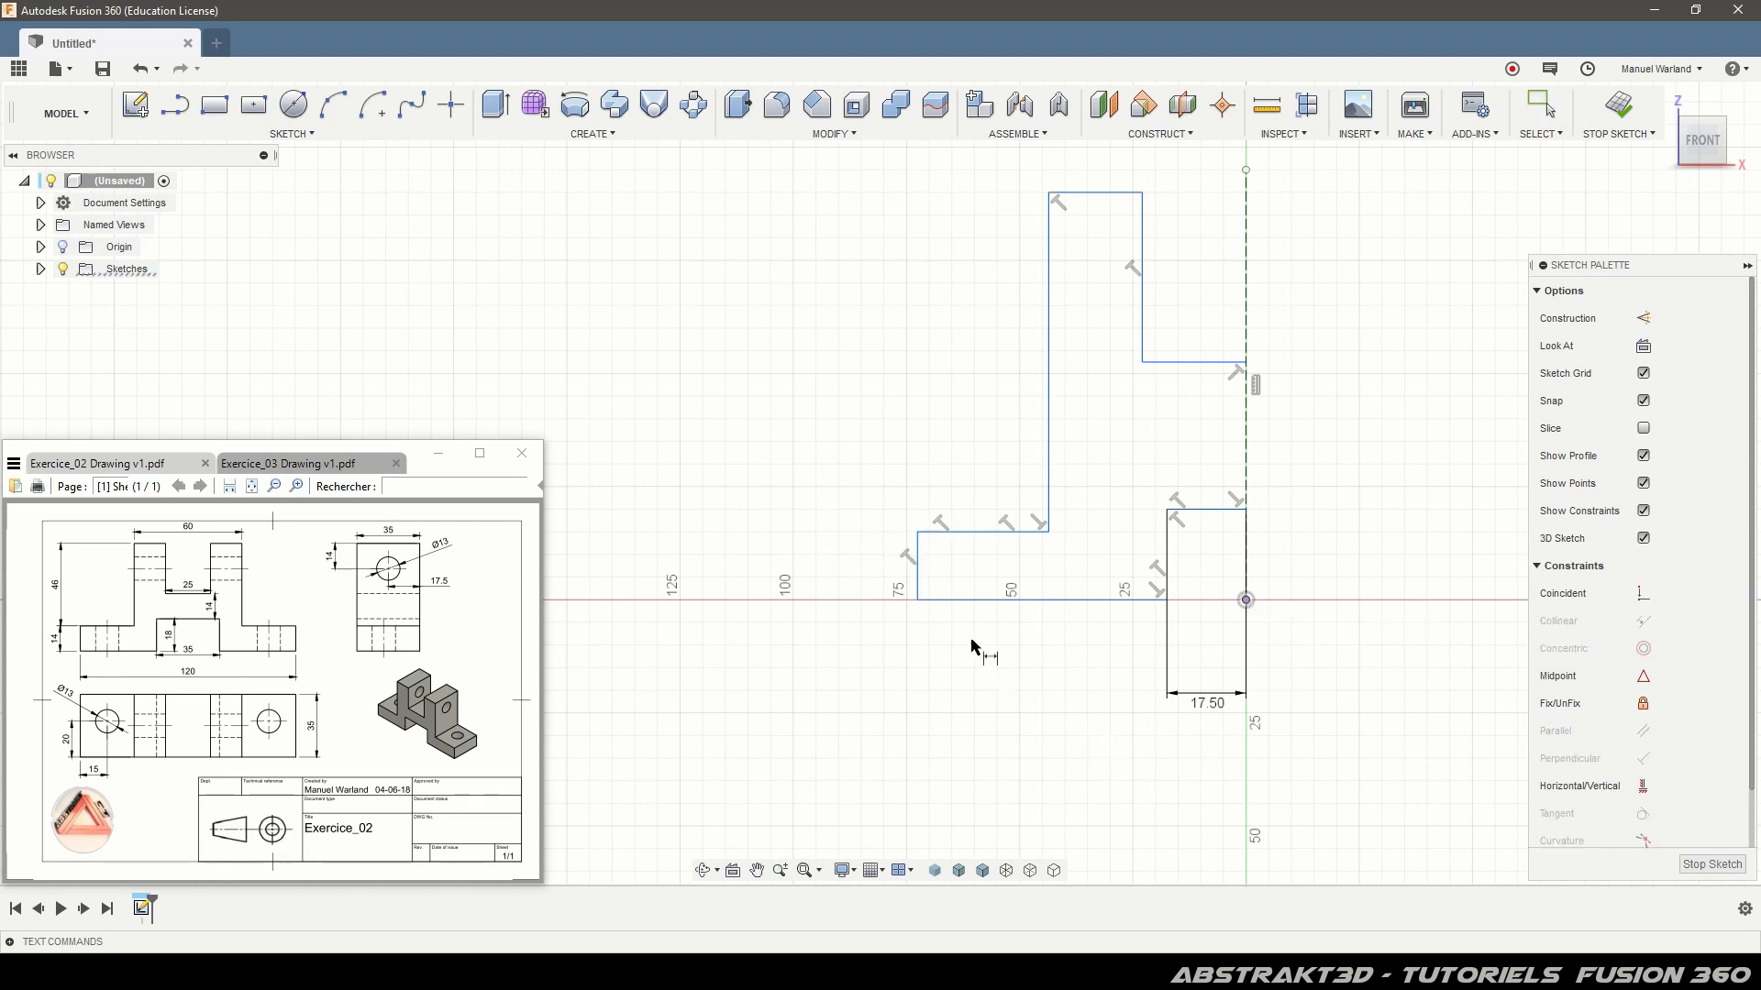
click(917, 600)
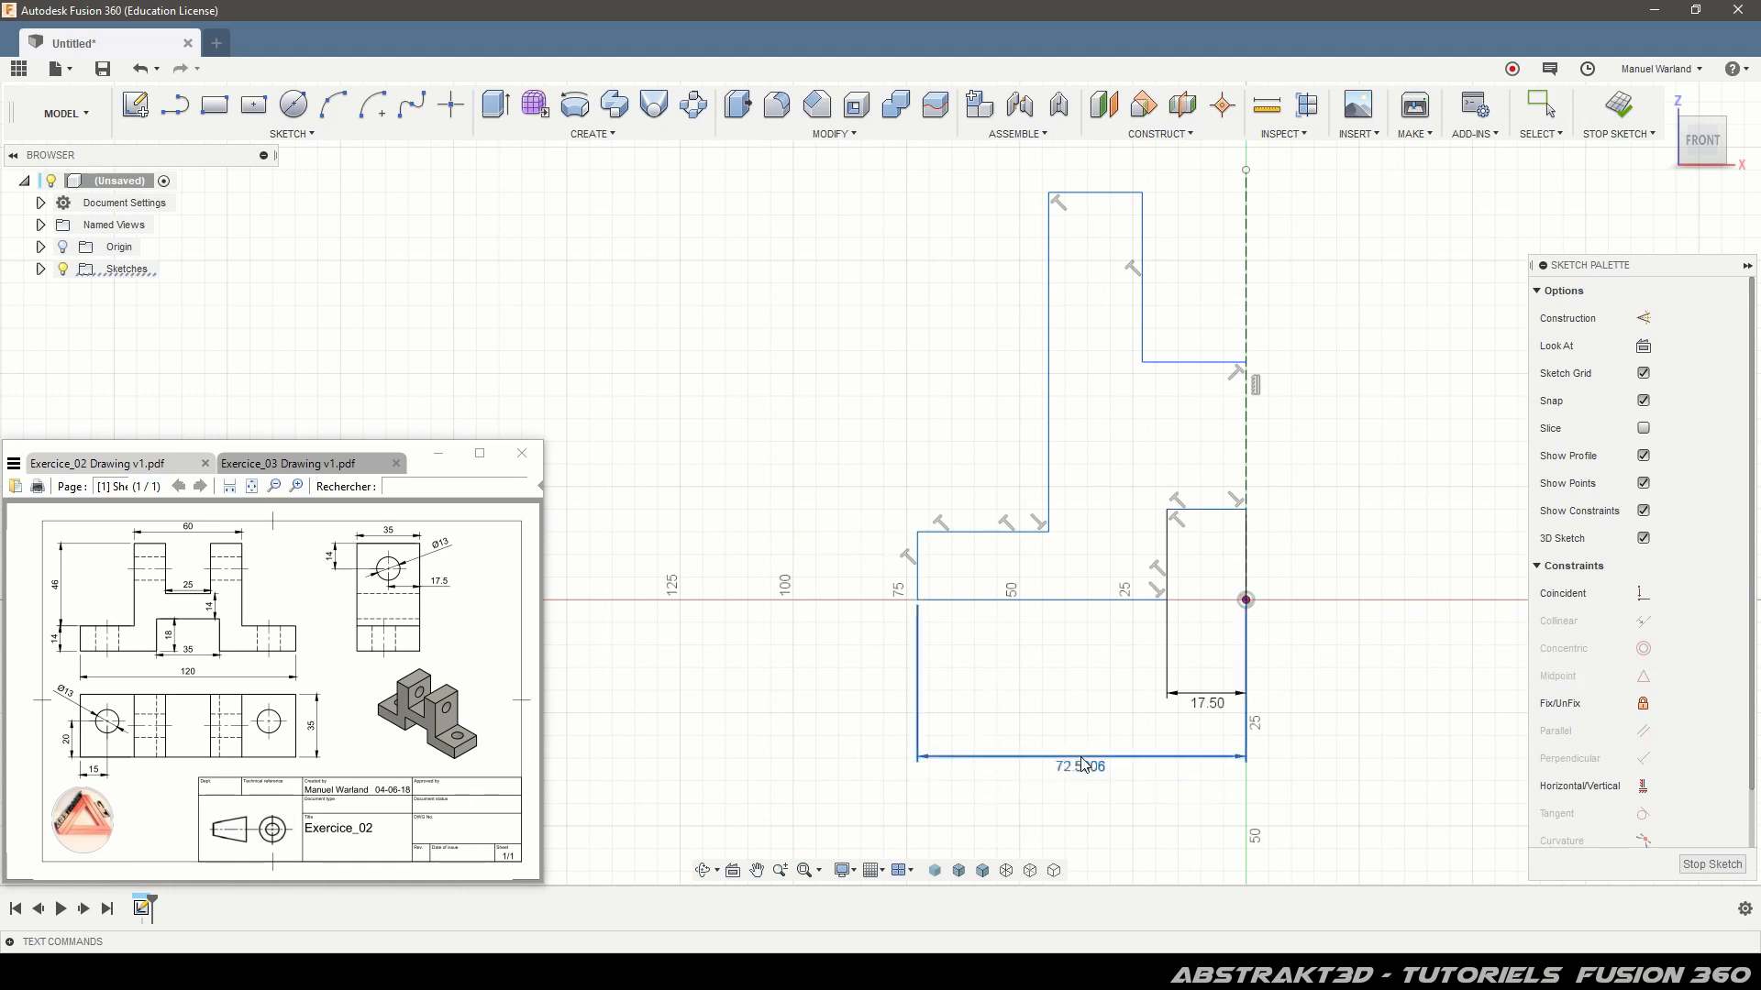
click(1092, 767)
text(60)
key(Return)
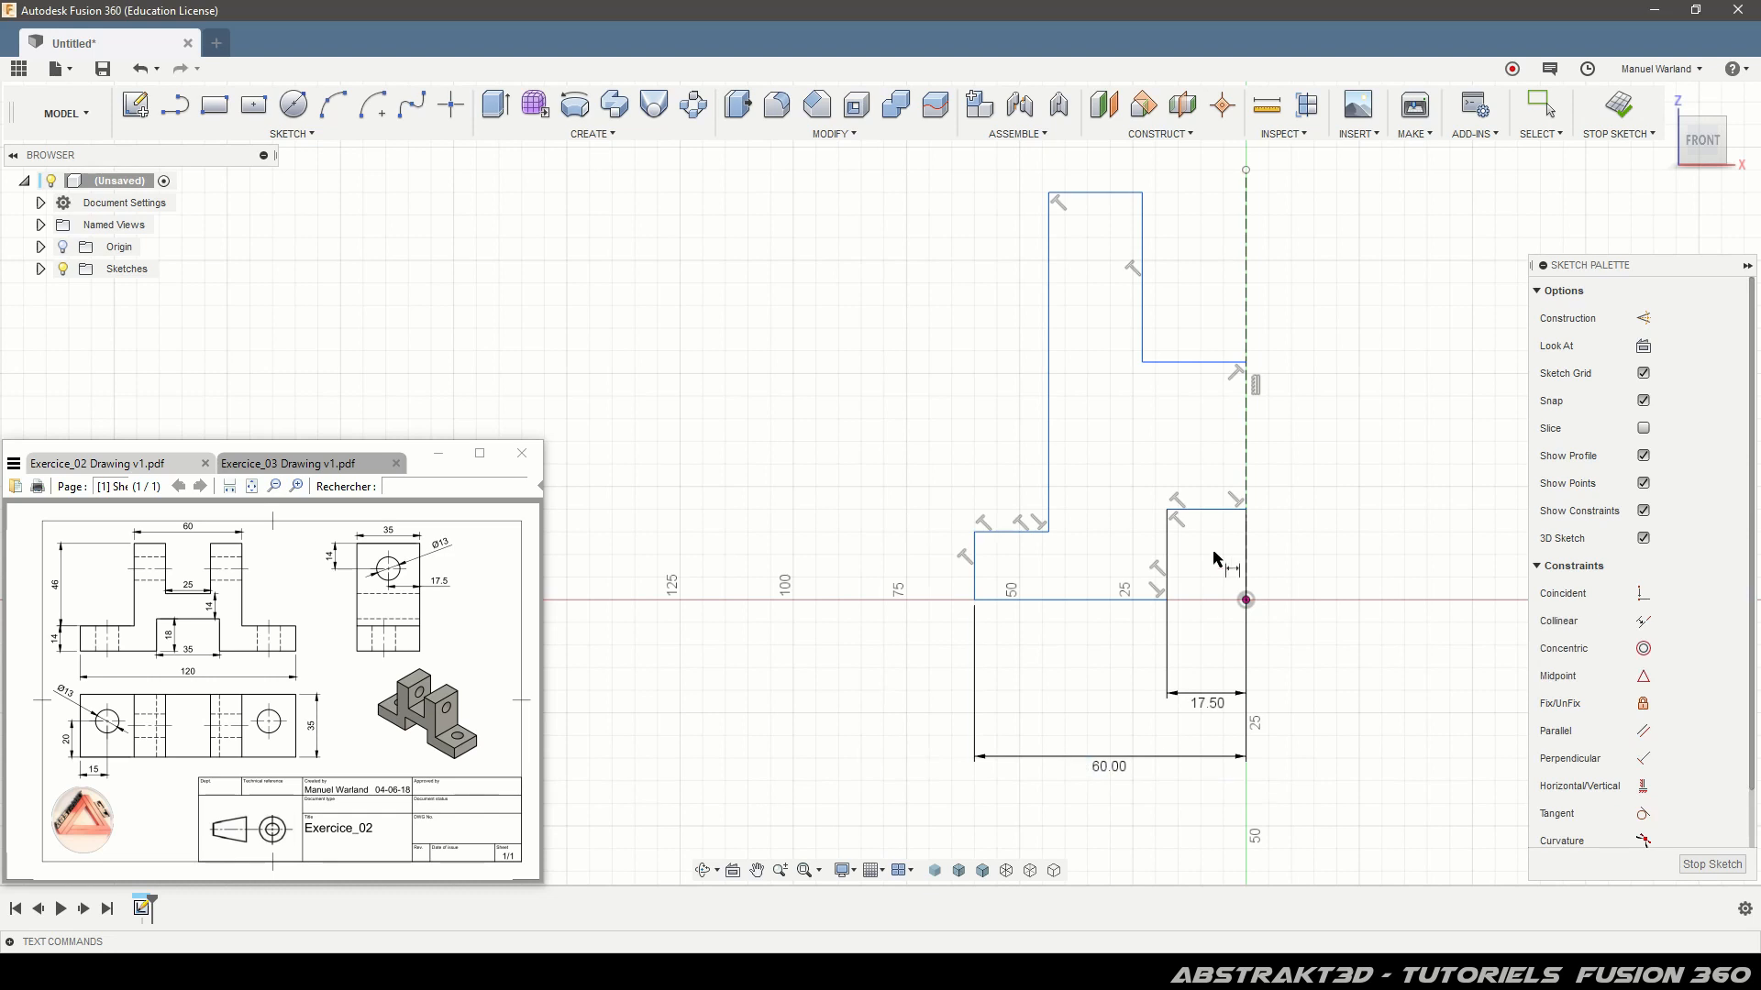
- Dimension the distance between the upright's outer vertical edge and the construction line as 30 mm
click(1247, 255)
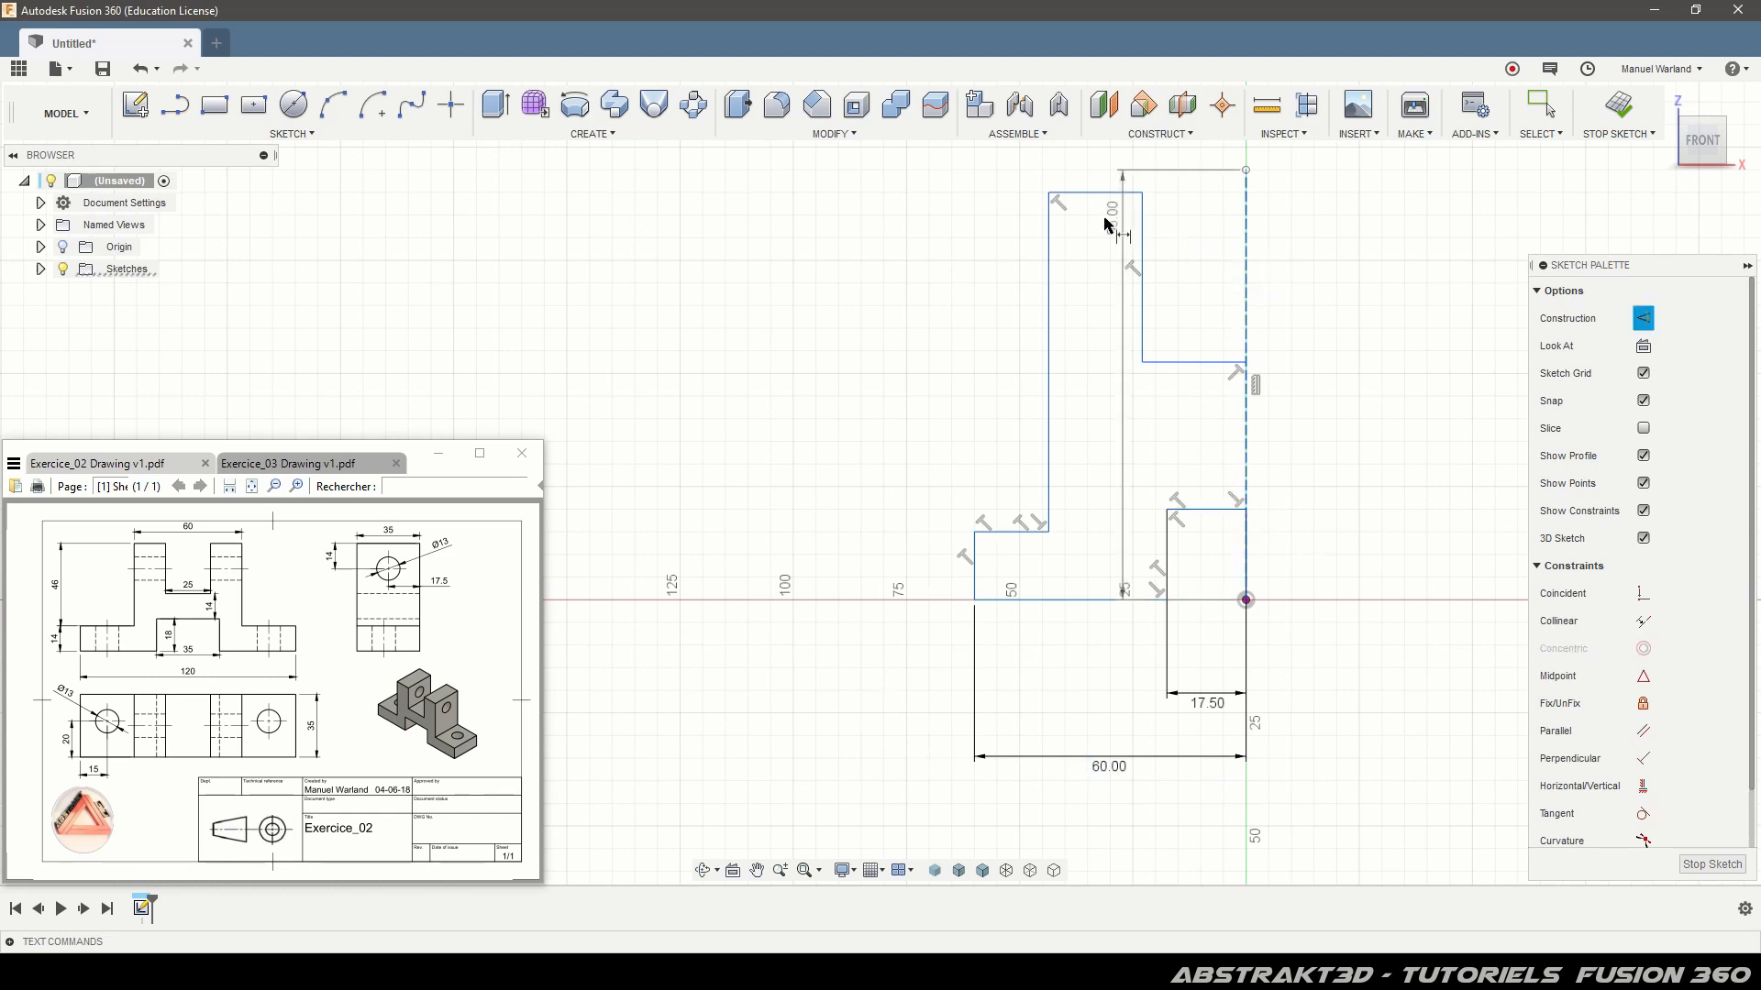
click(1052, 236)
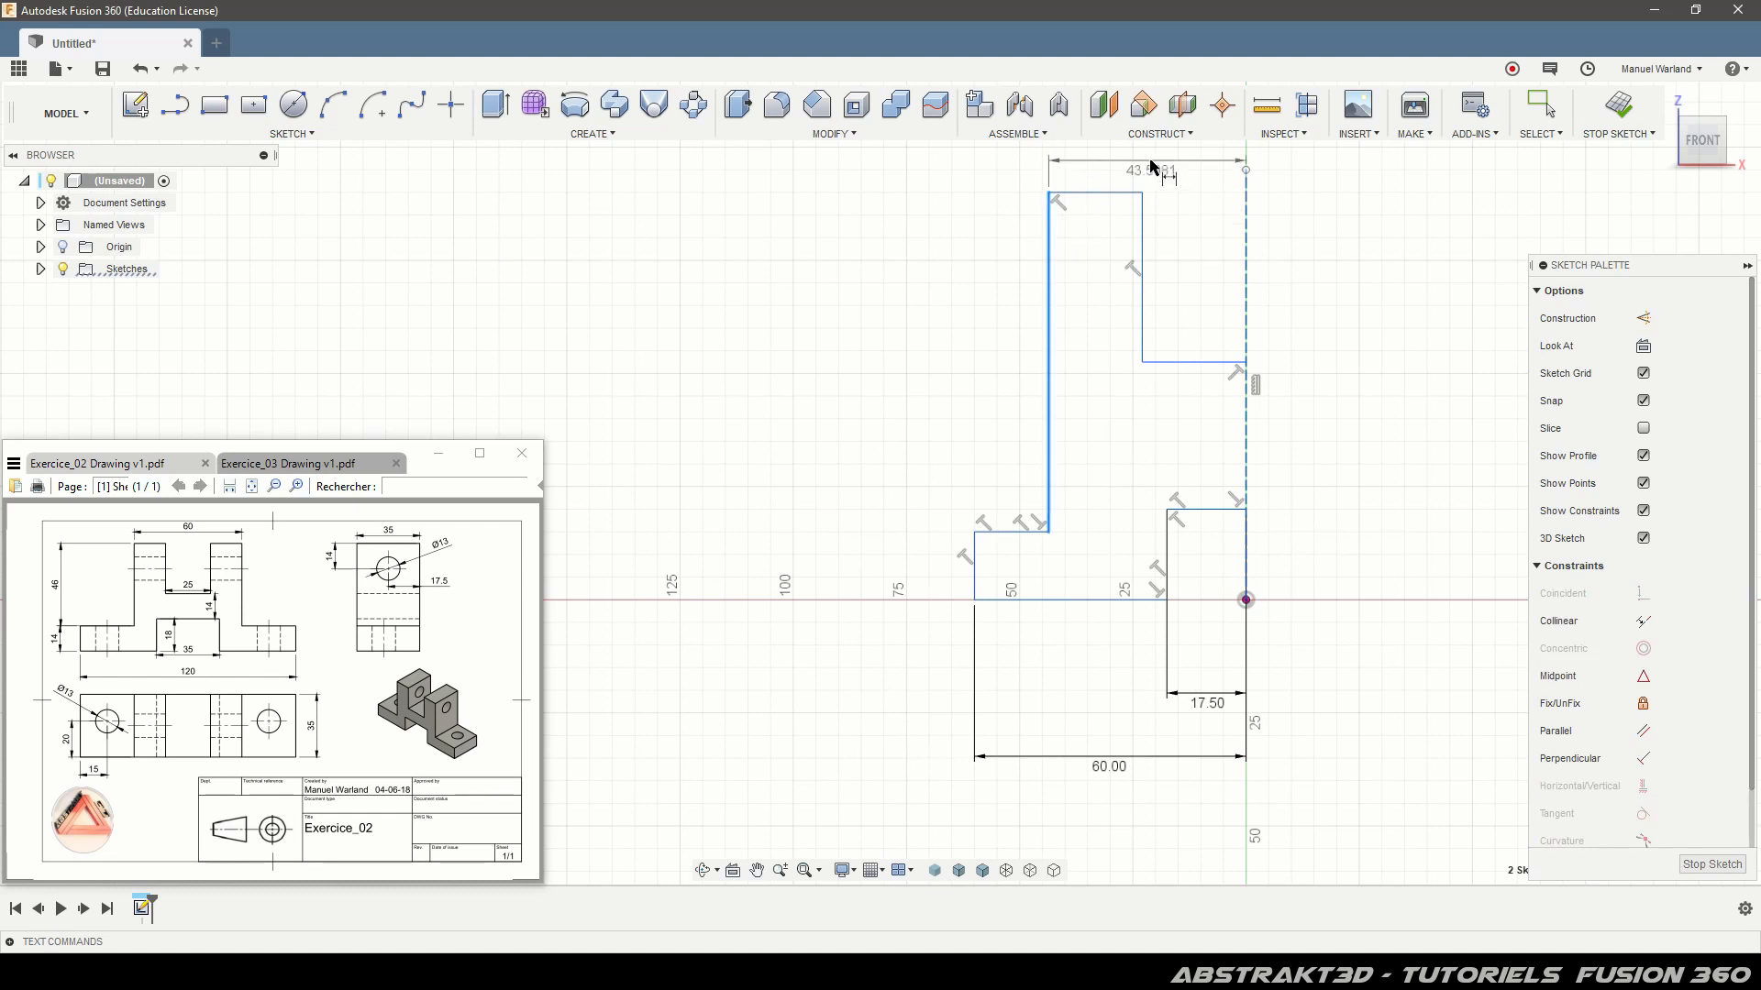
click(1154, 165)
text(30)
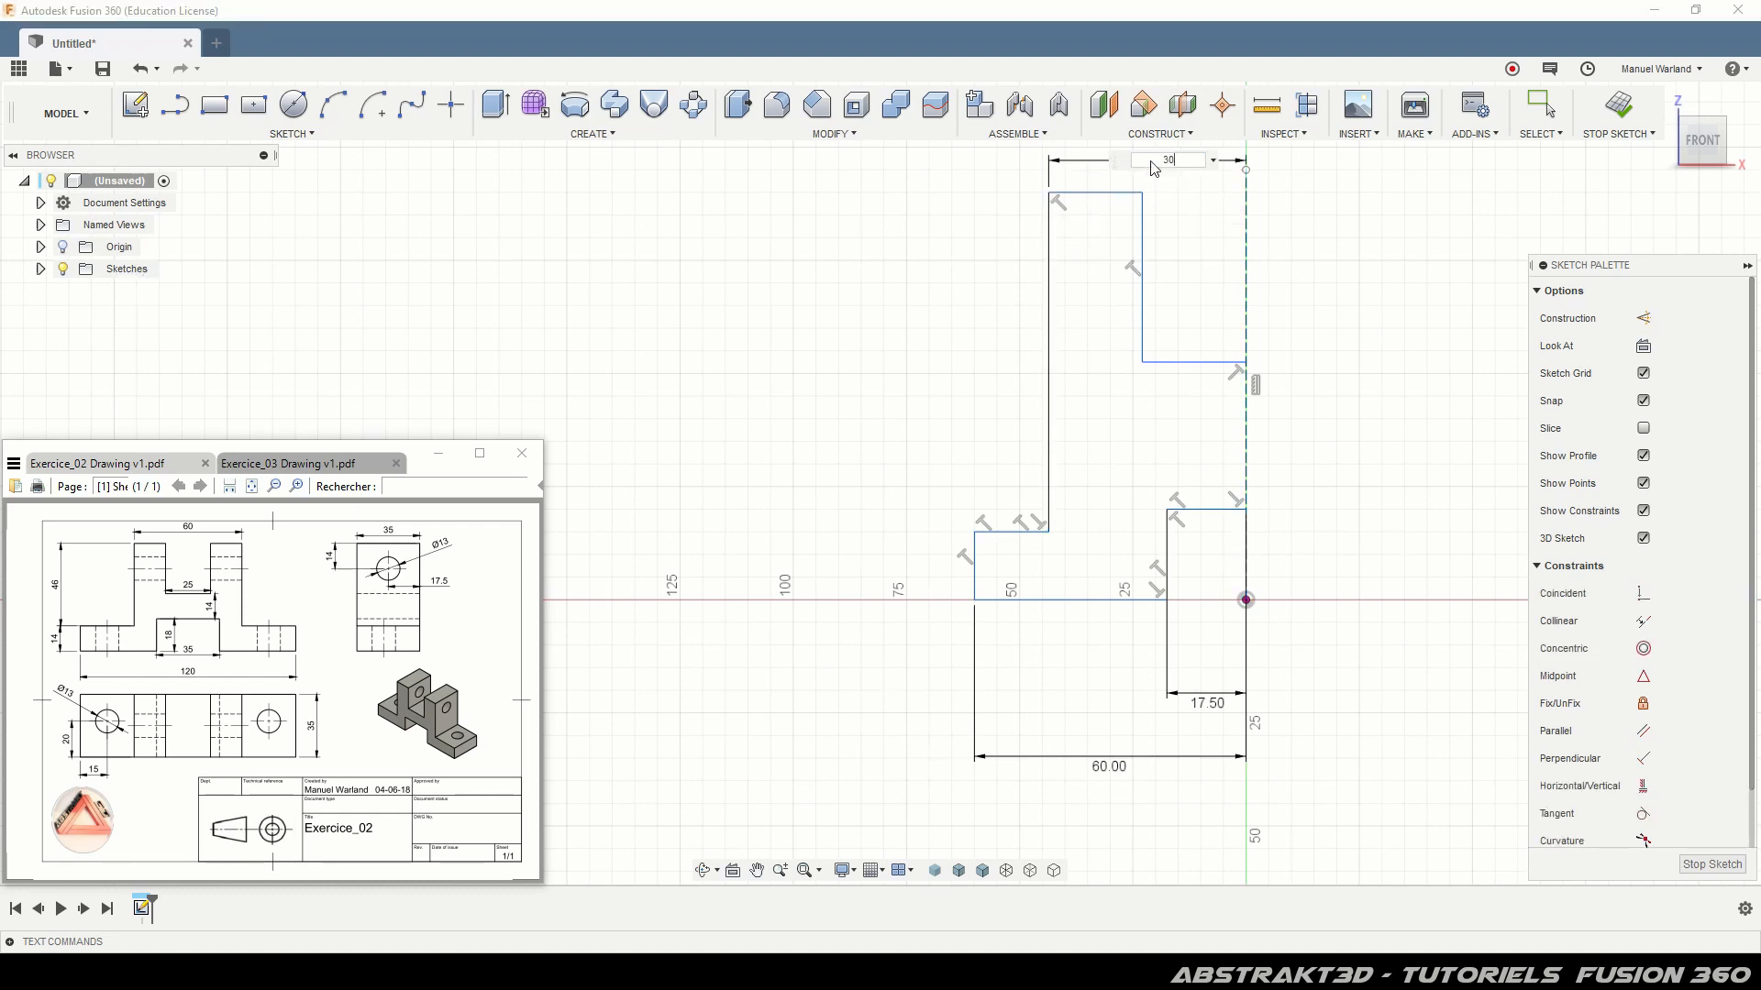
key(Return)
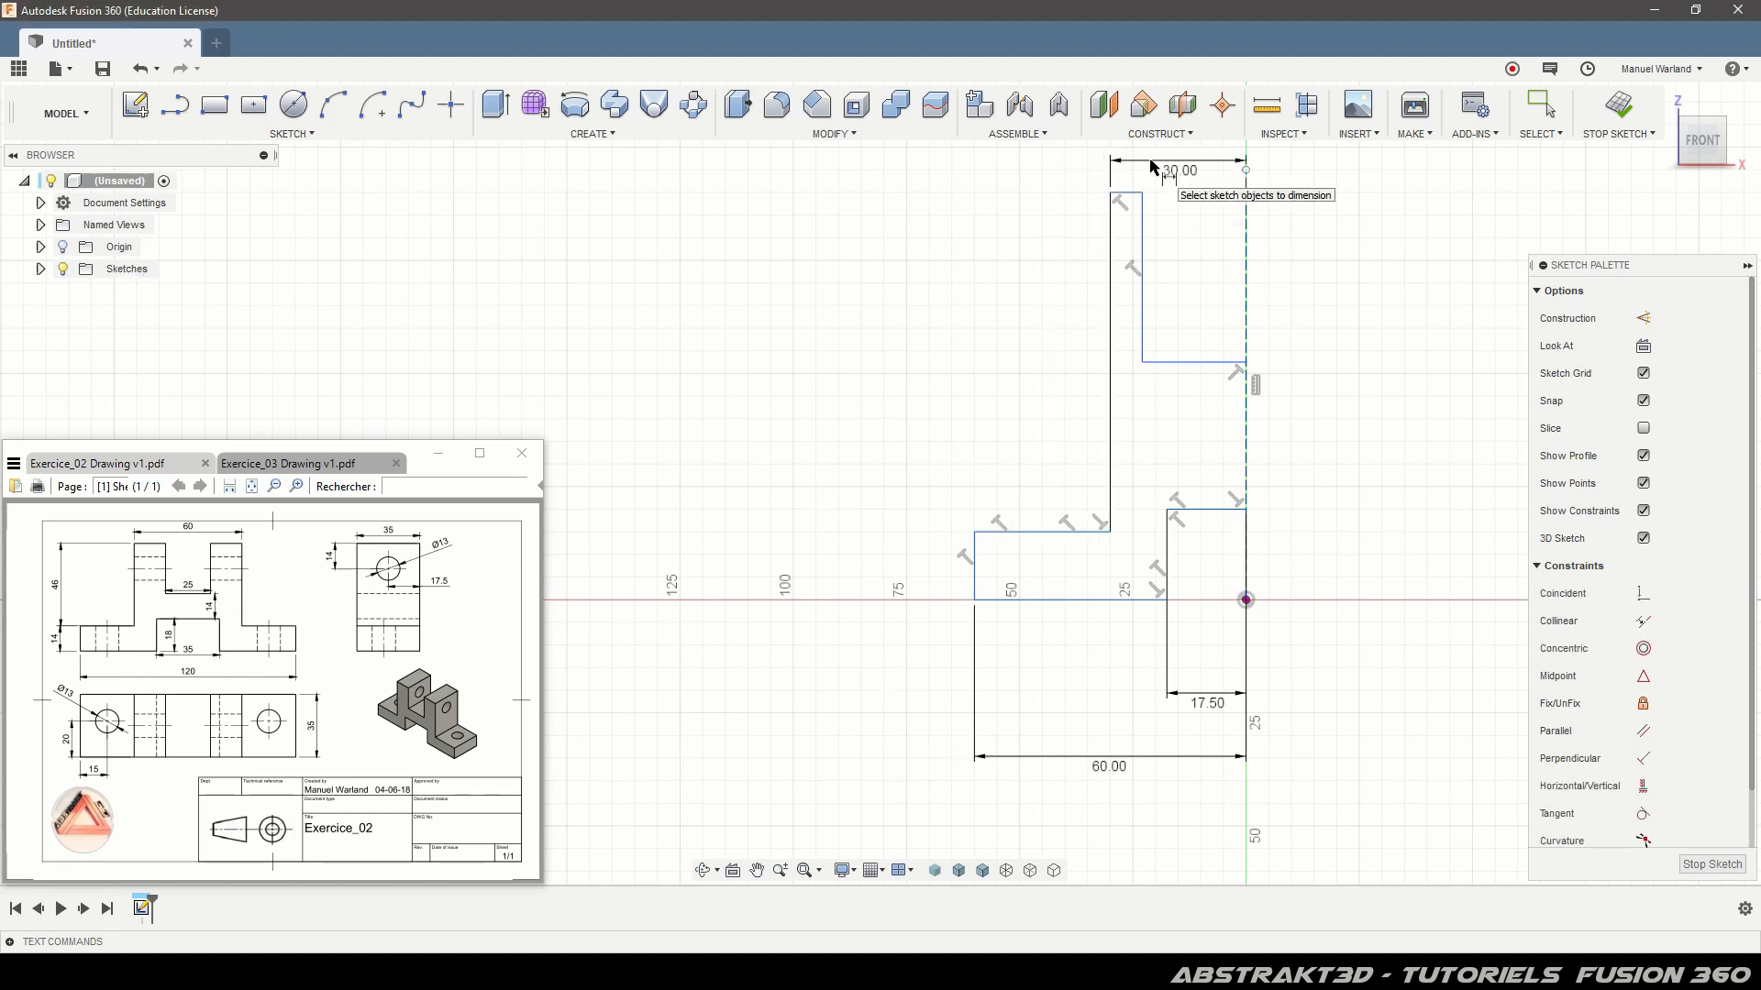
- Dimension the upright's inner vertical edge from the construction line as half the slot width, 25/2 mm
click(1143, 243)
click(1247, 244)
click(1207, 229)
text(25/2)
key(Return)
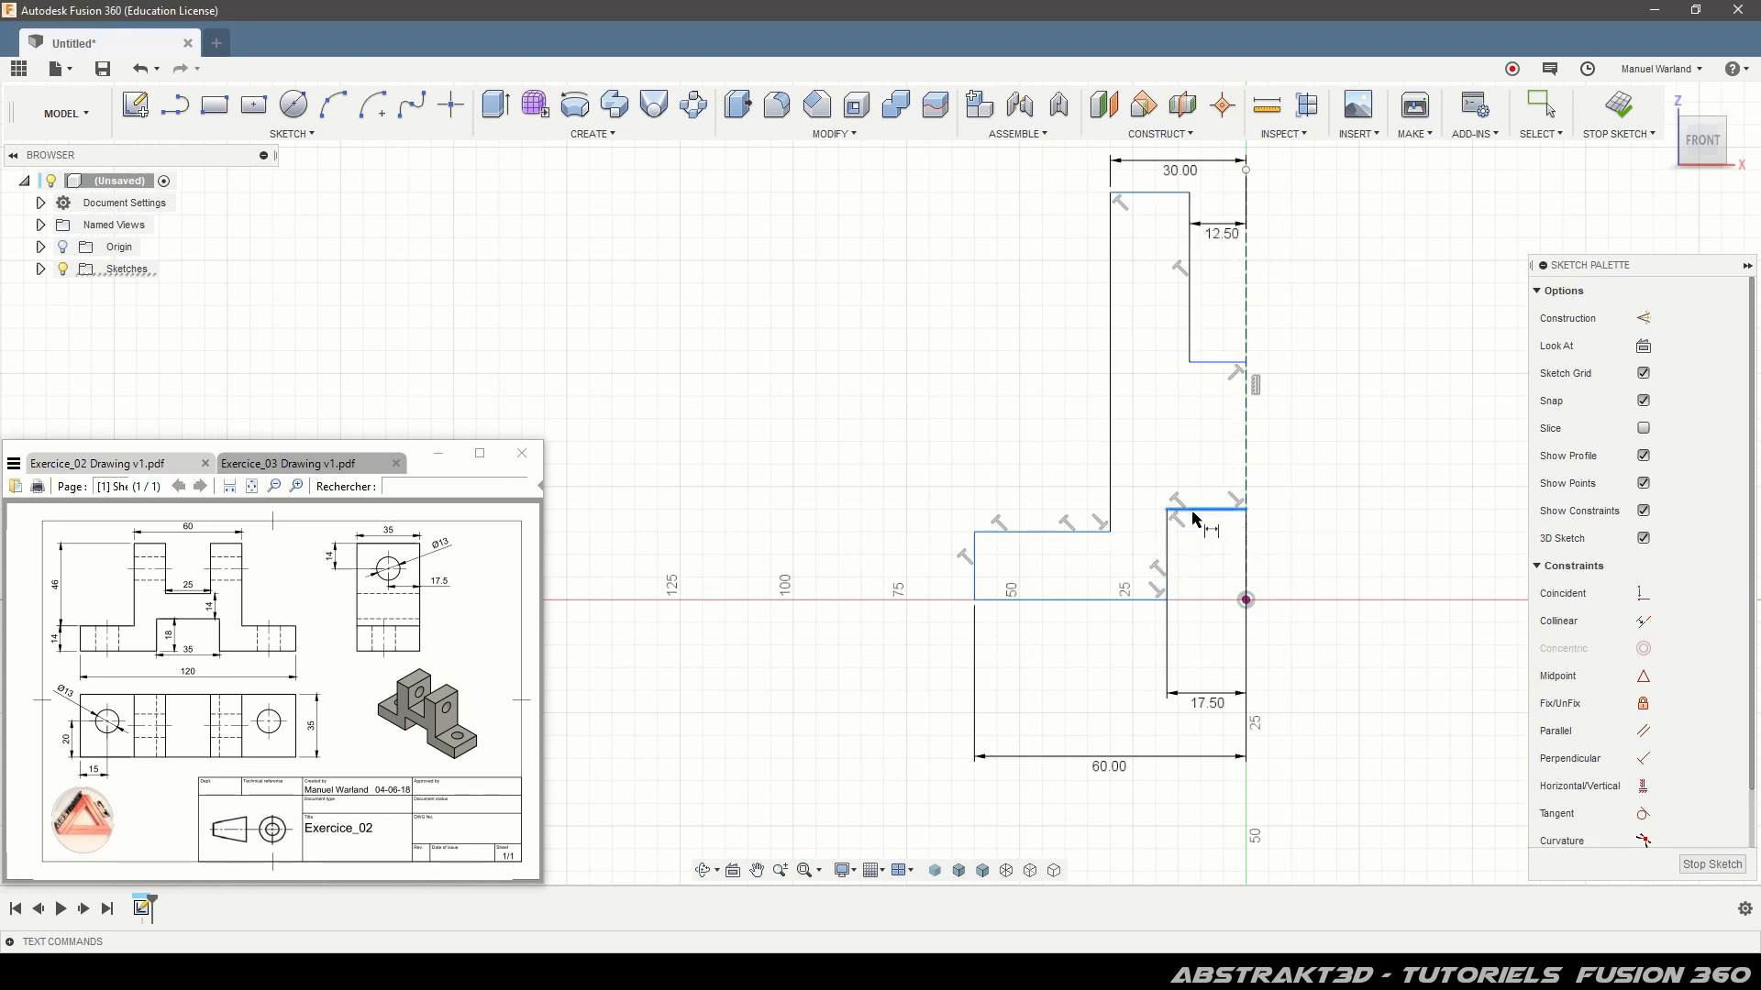
- Dimension the base notch's upper edge 18 mm above the origin
click(1247, 601)
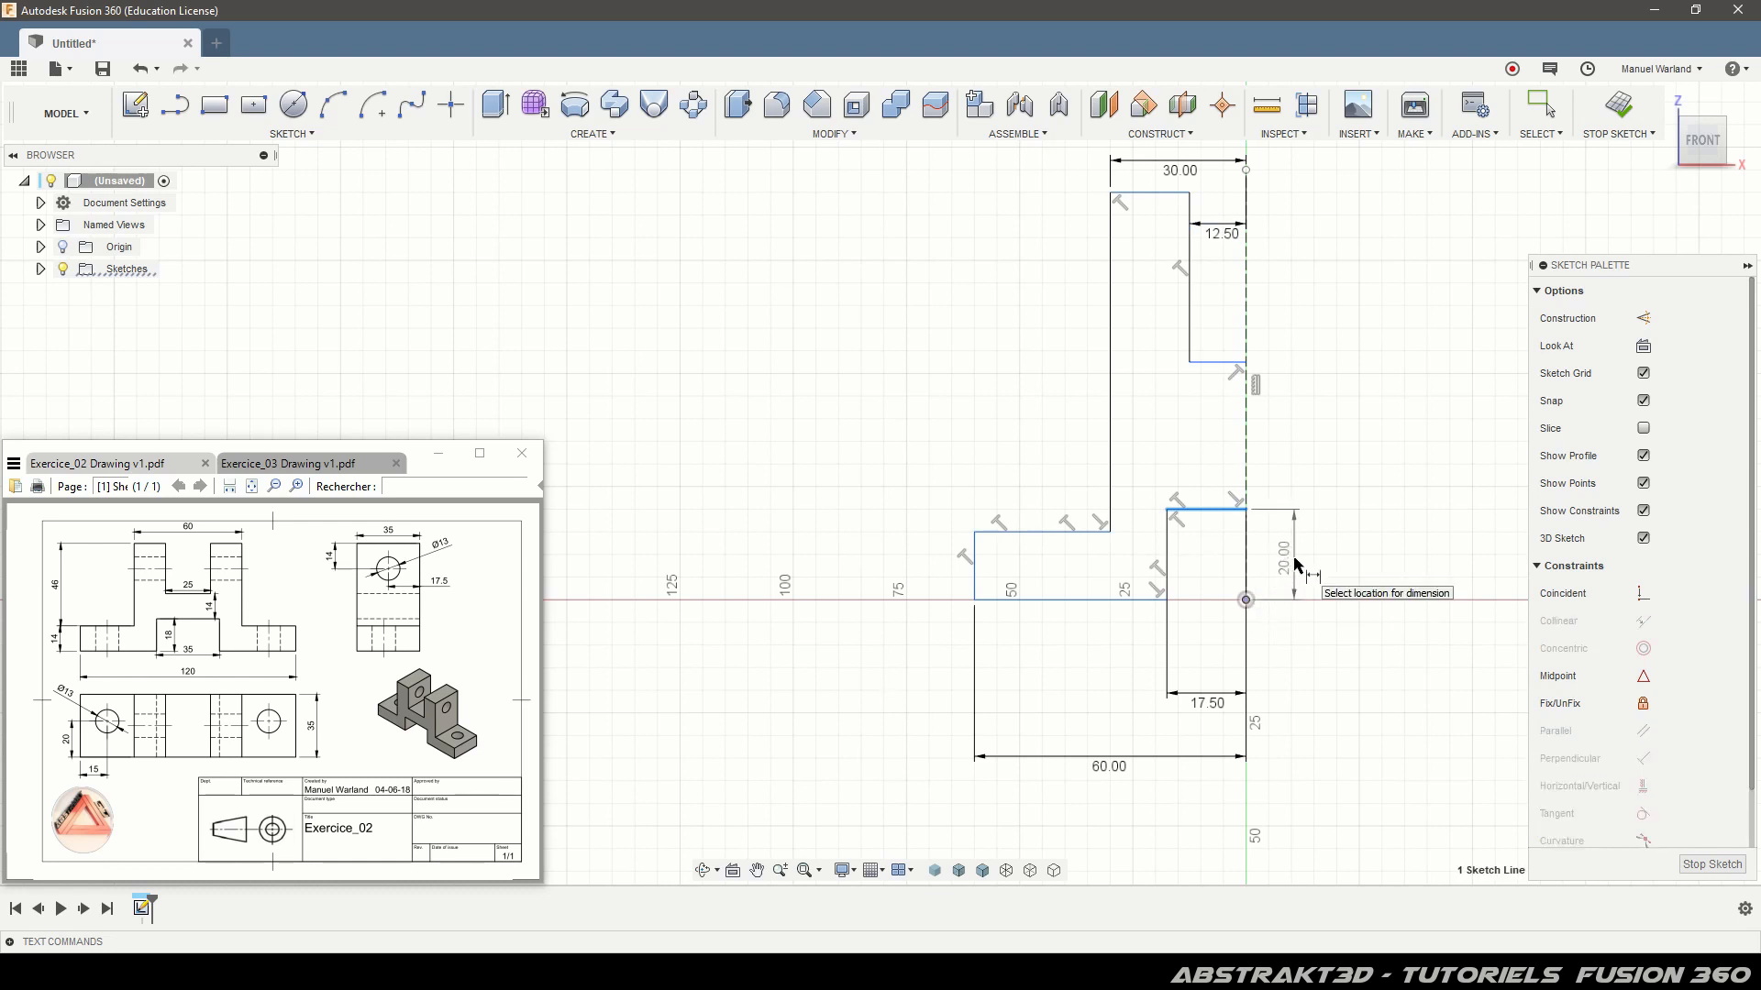
click(1298, 561)
text(18)
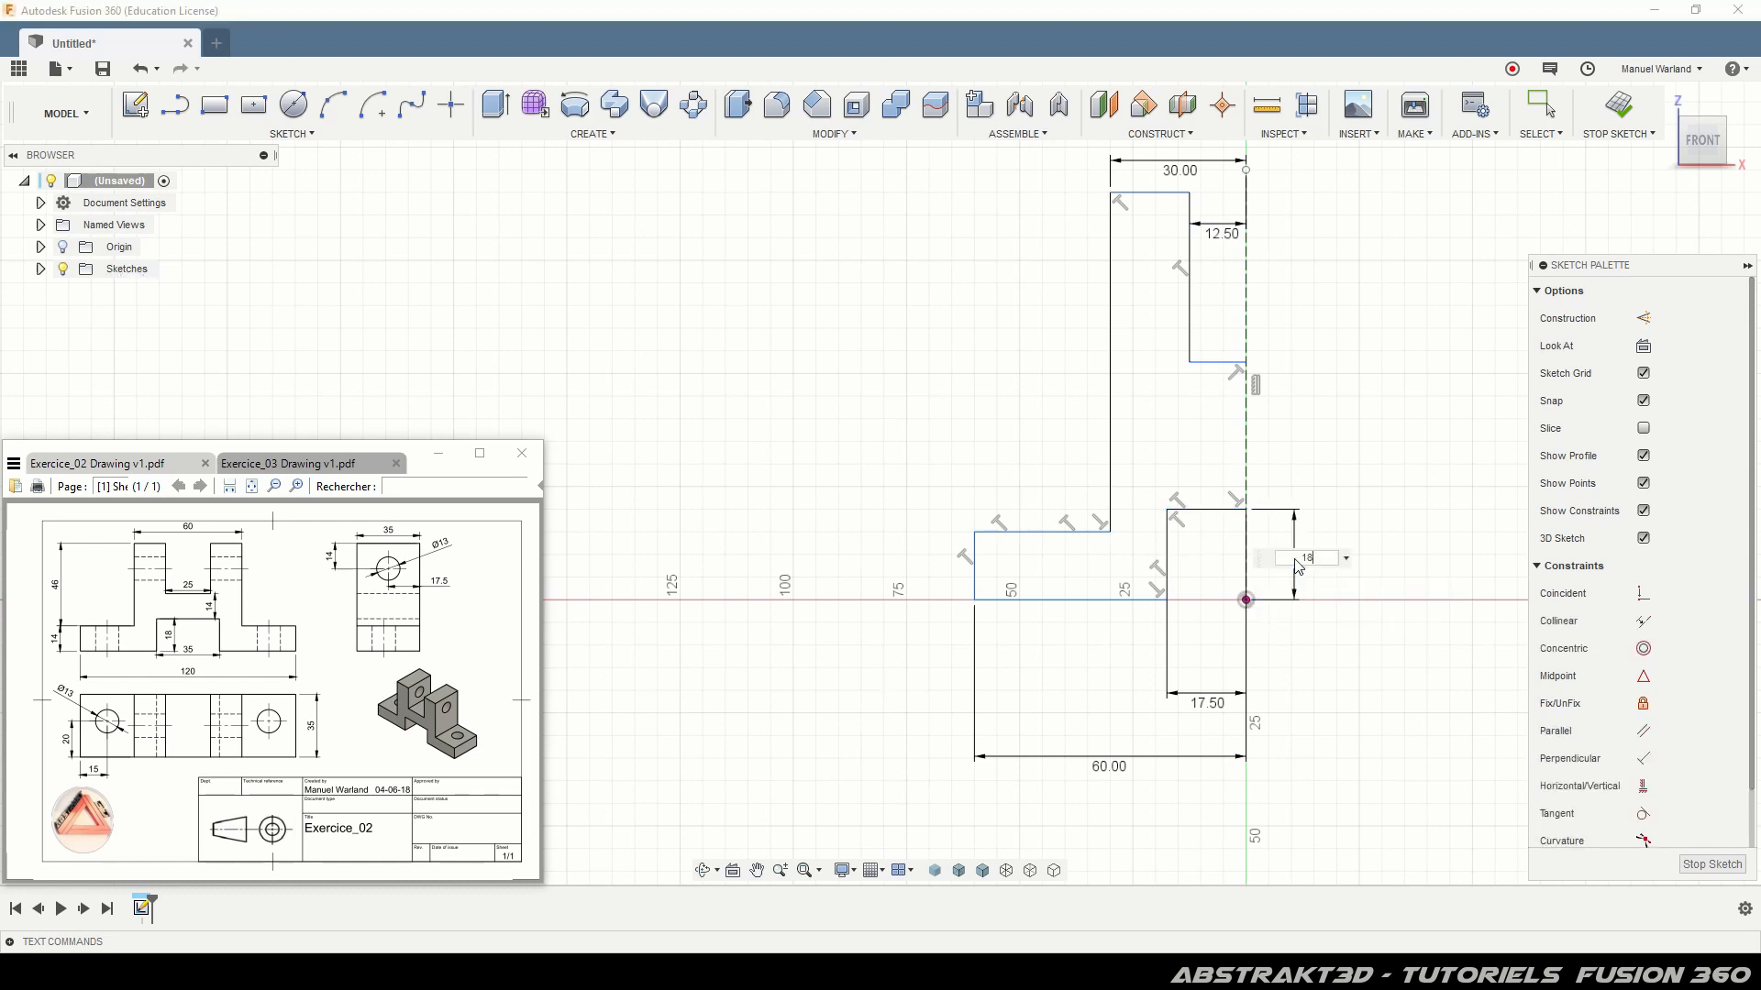
key(Return)
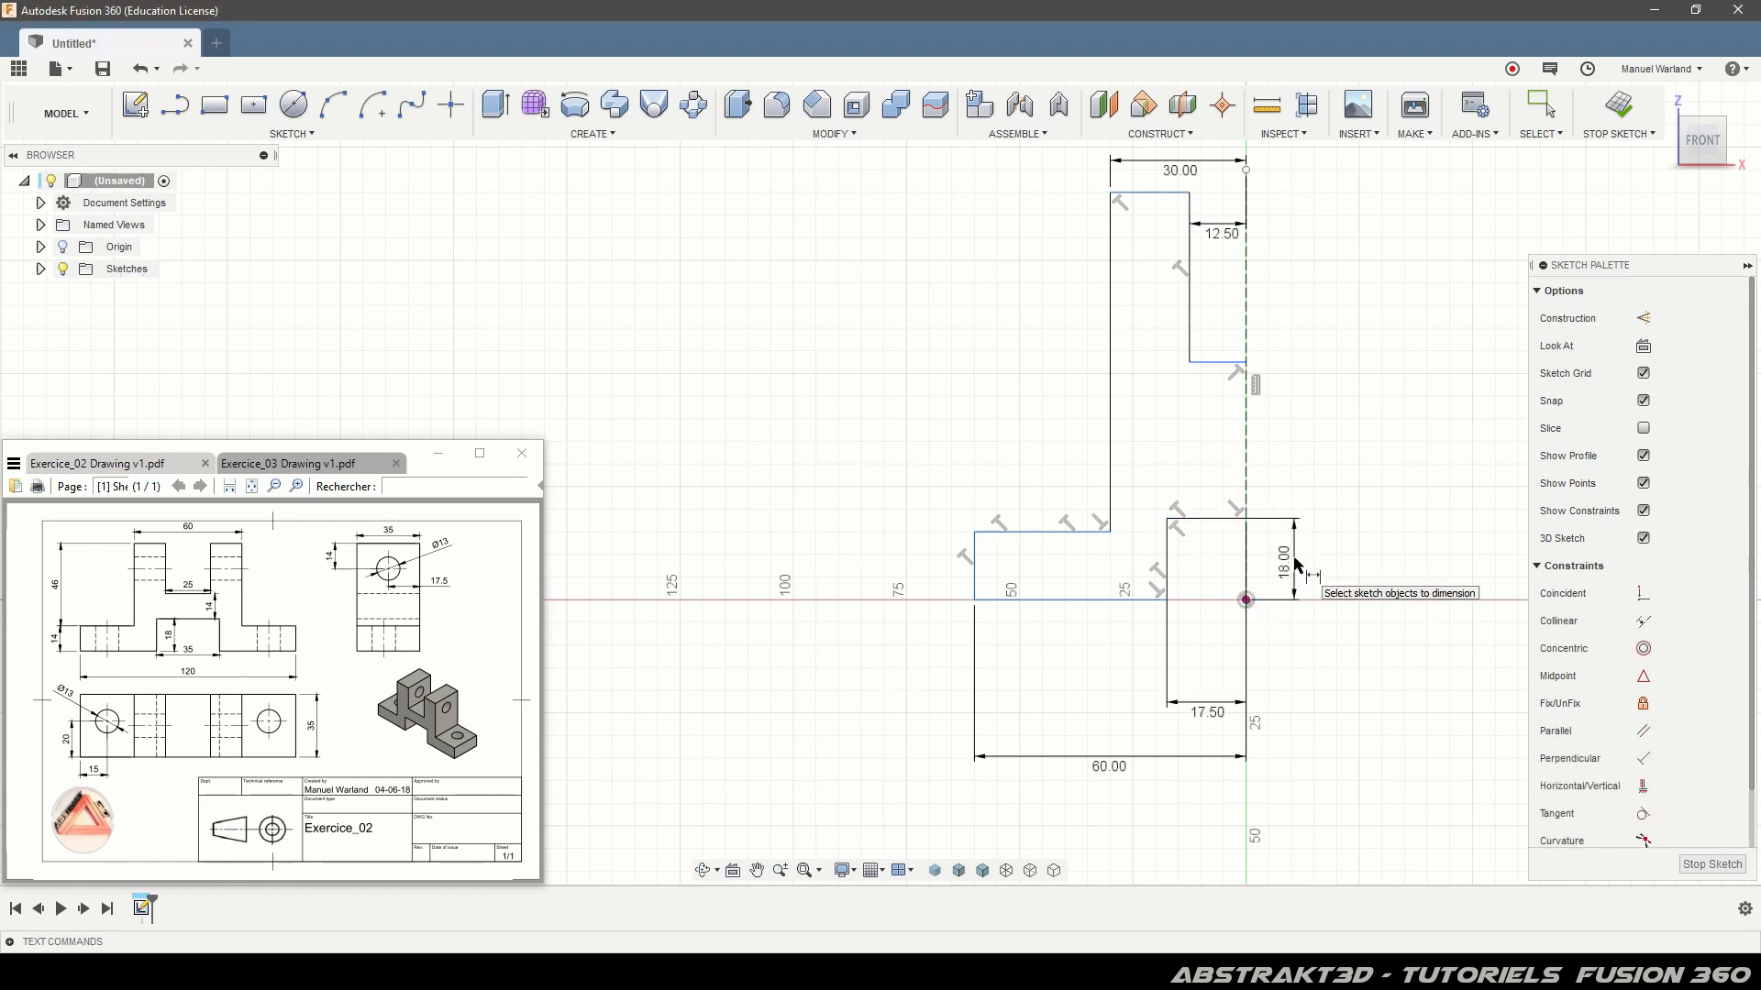
- Dimension the vertical distance between the notch's upper edge and the slot floor beside the upright as 14 mm
click(1225, 518)
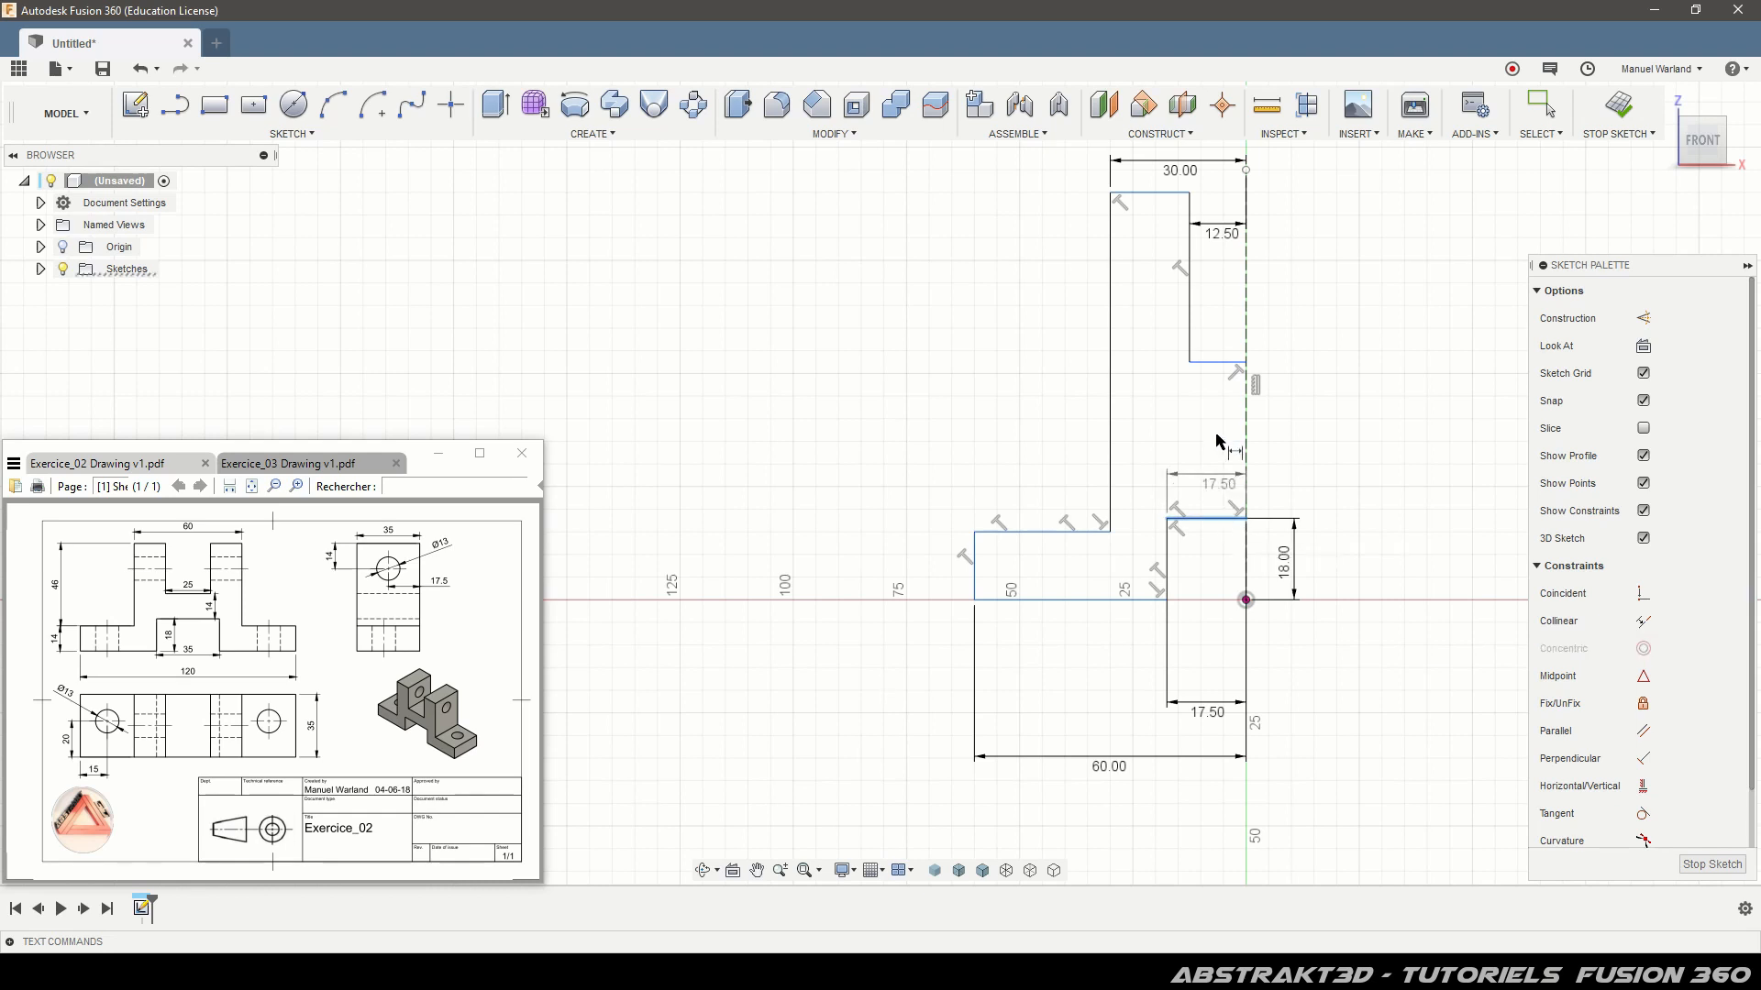
click(1225, 363)
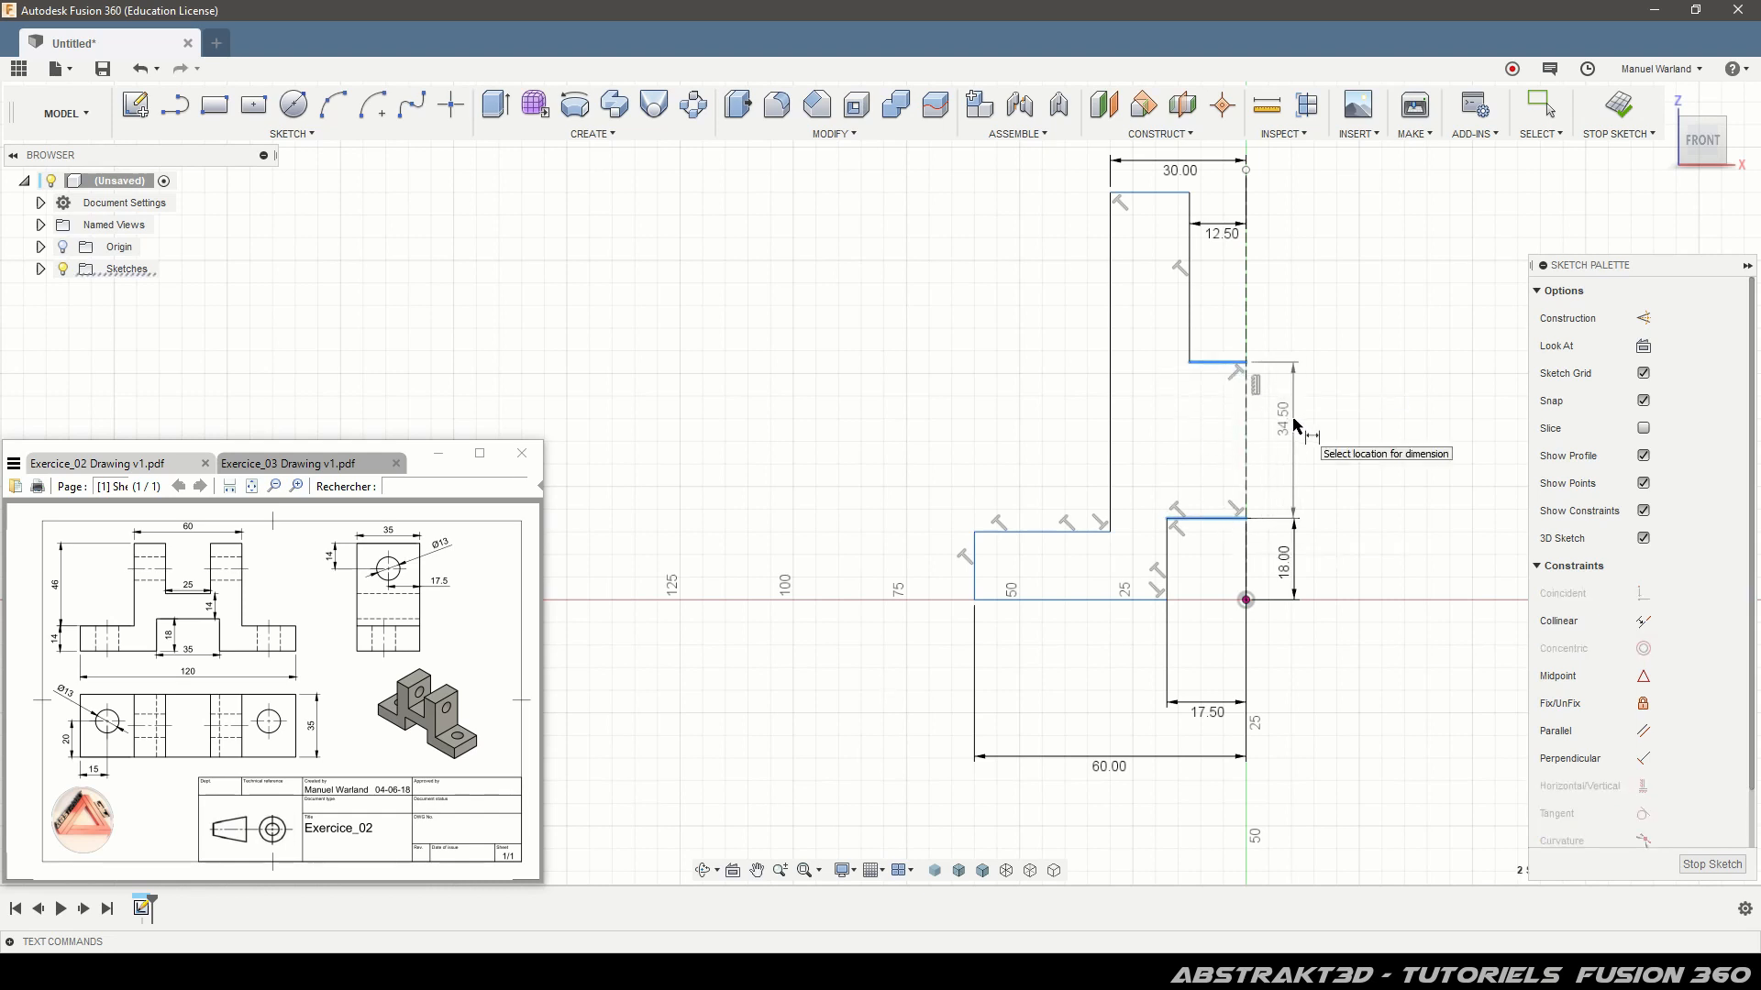
click(1297, 426)
text(14)
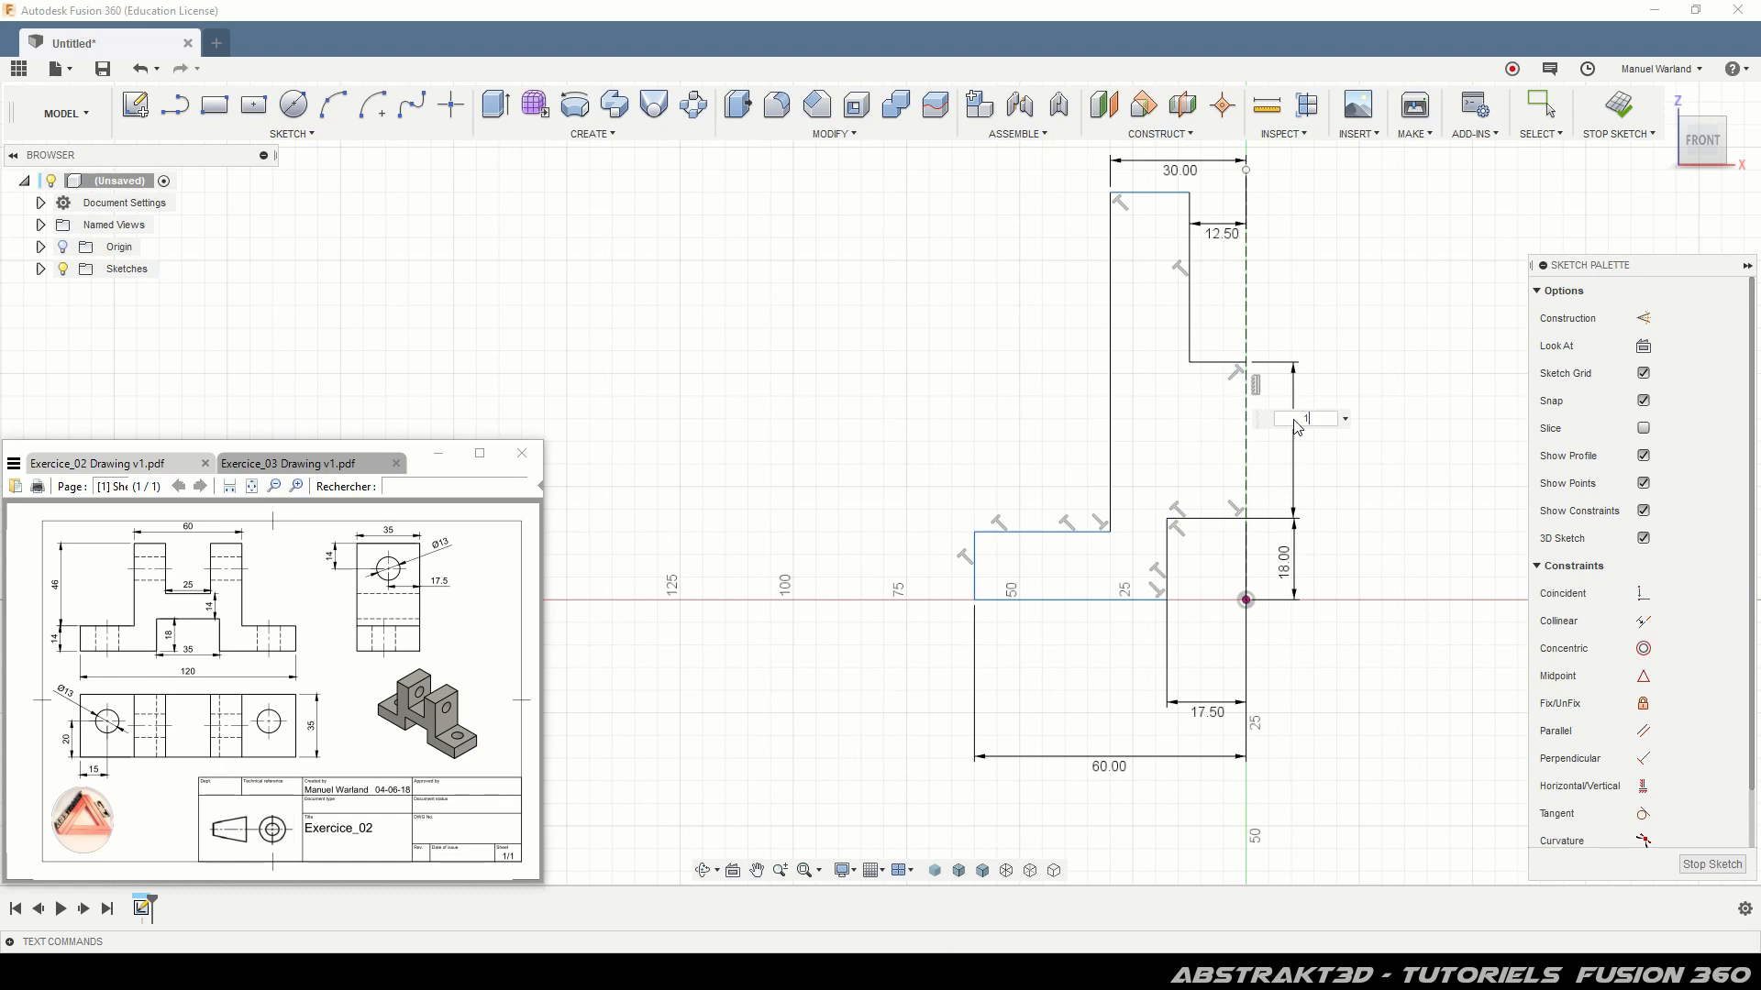
key(Return)
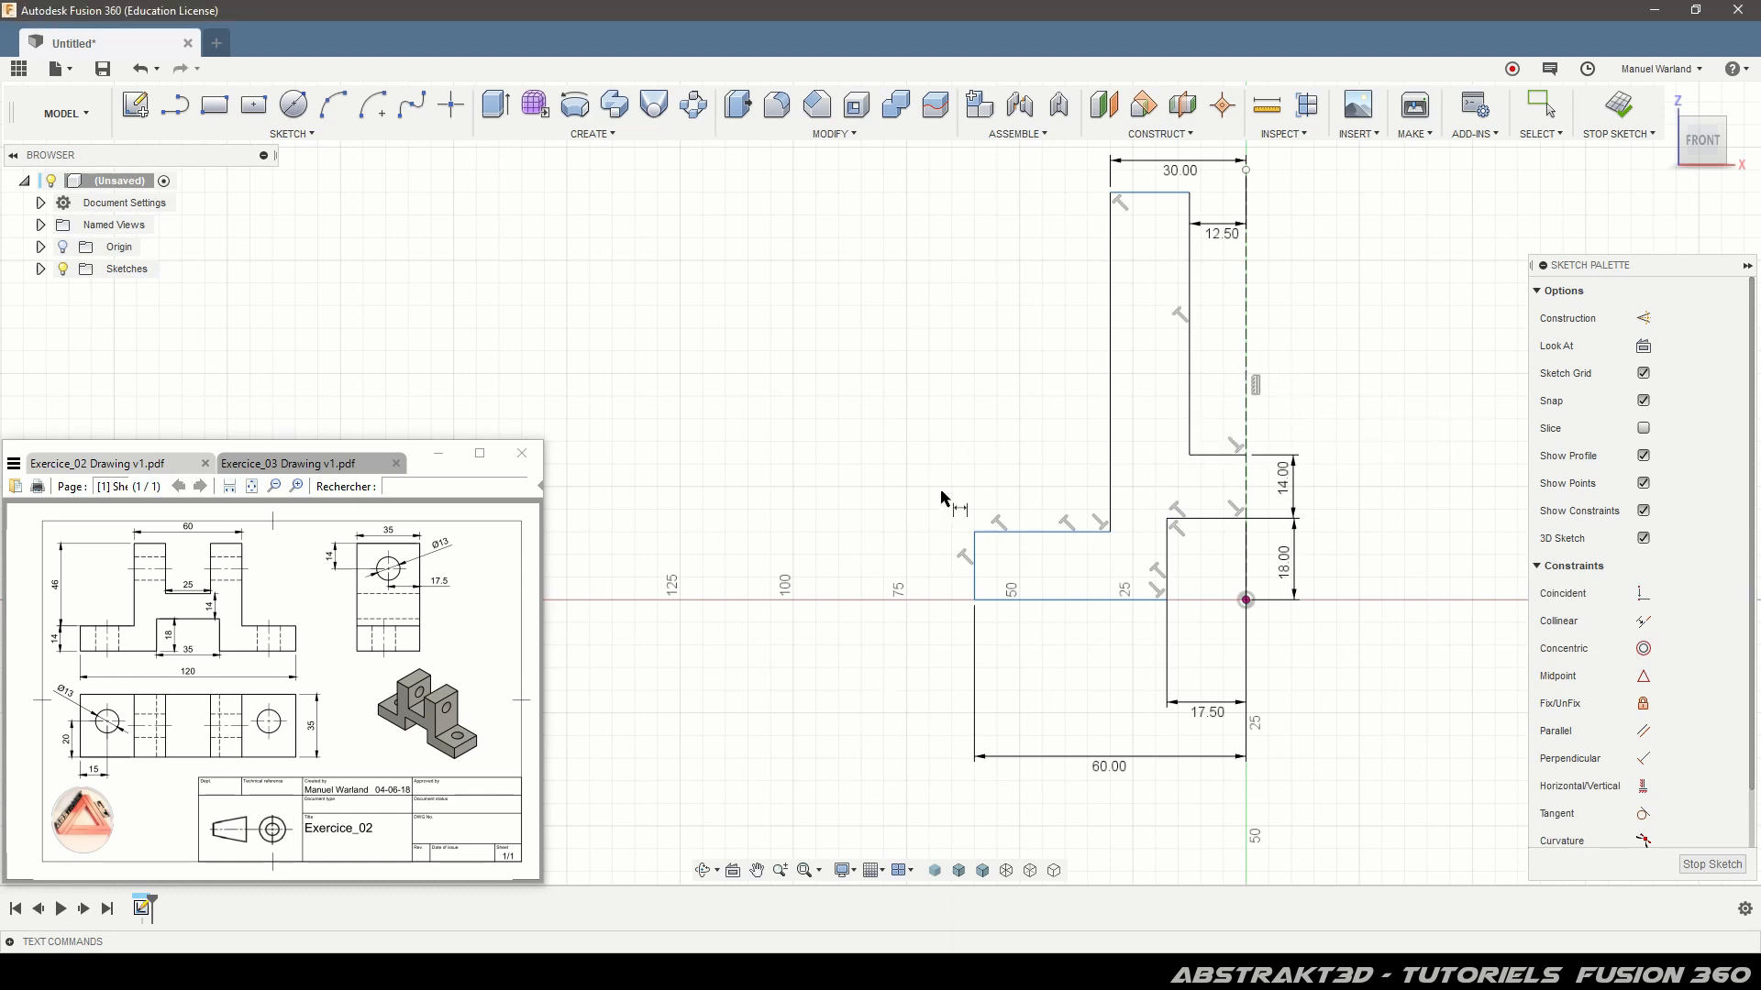
- Dimension the foot's outer vertical edge as 14 mm high
click(974, 565)
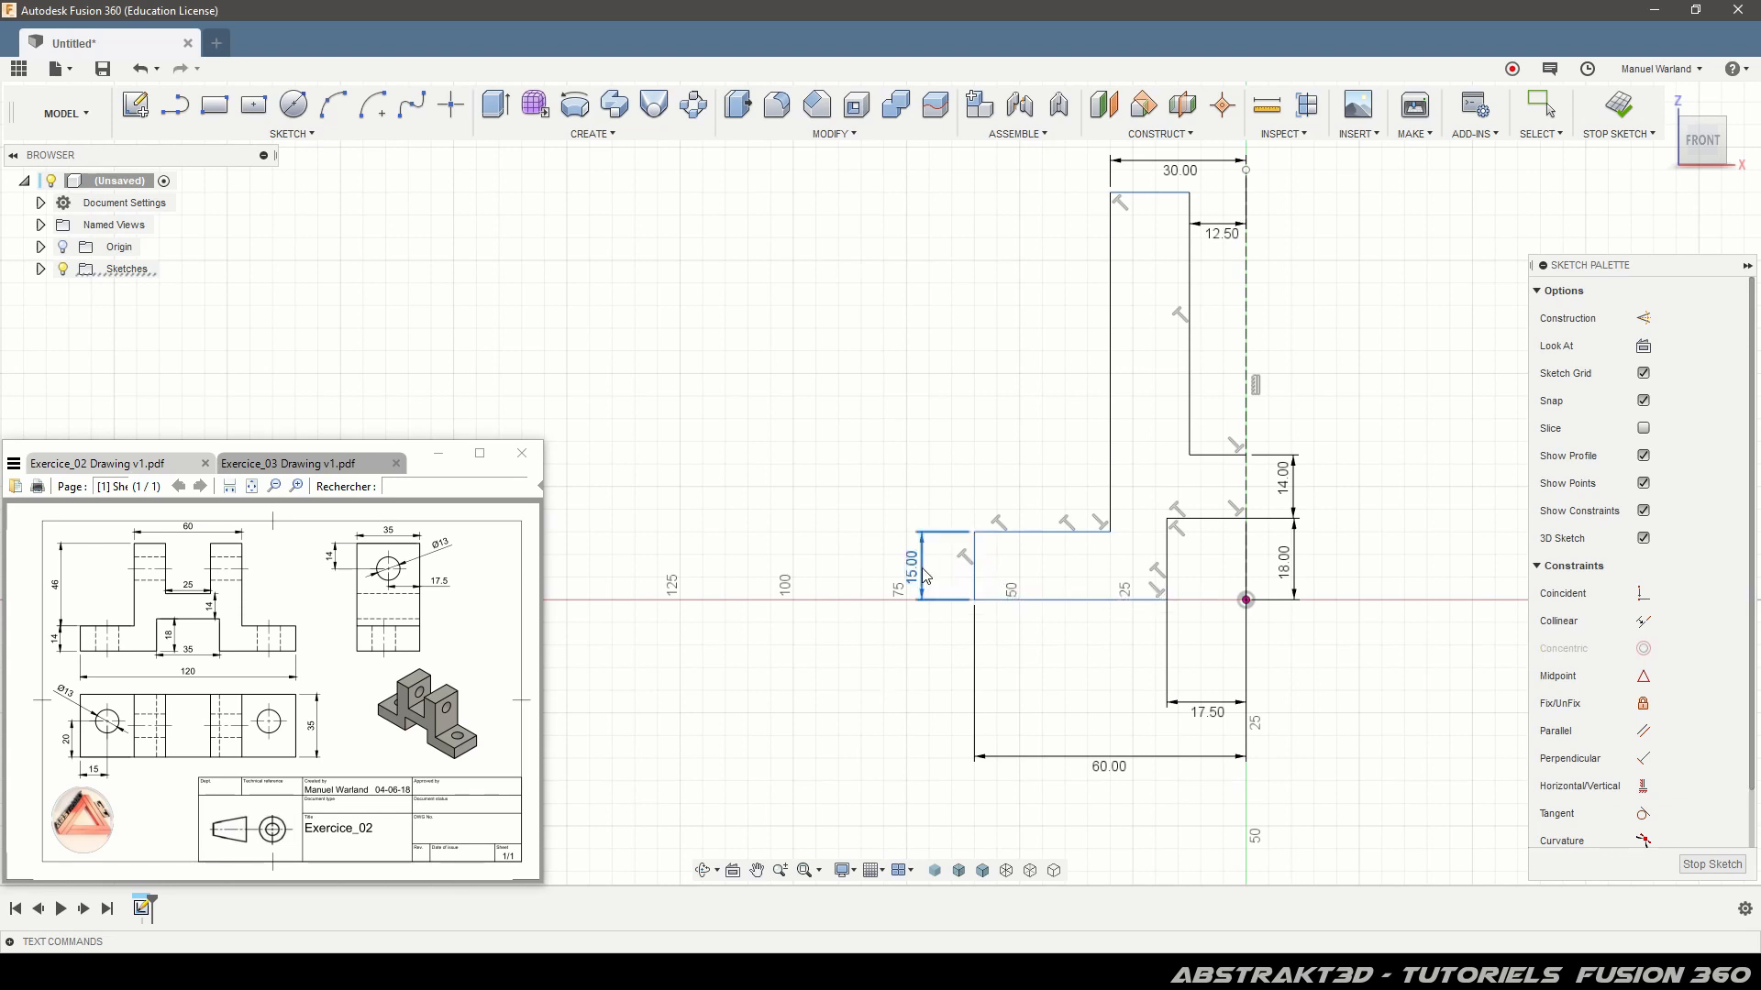
click(927, 575)
text(14)
key(Return)
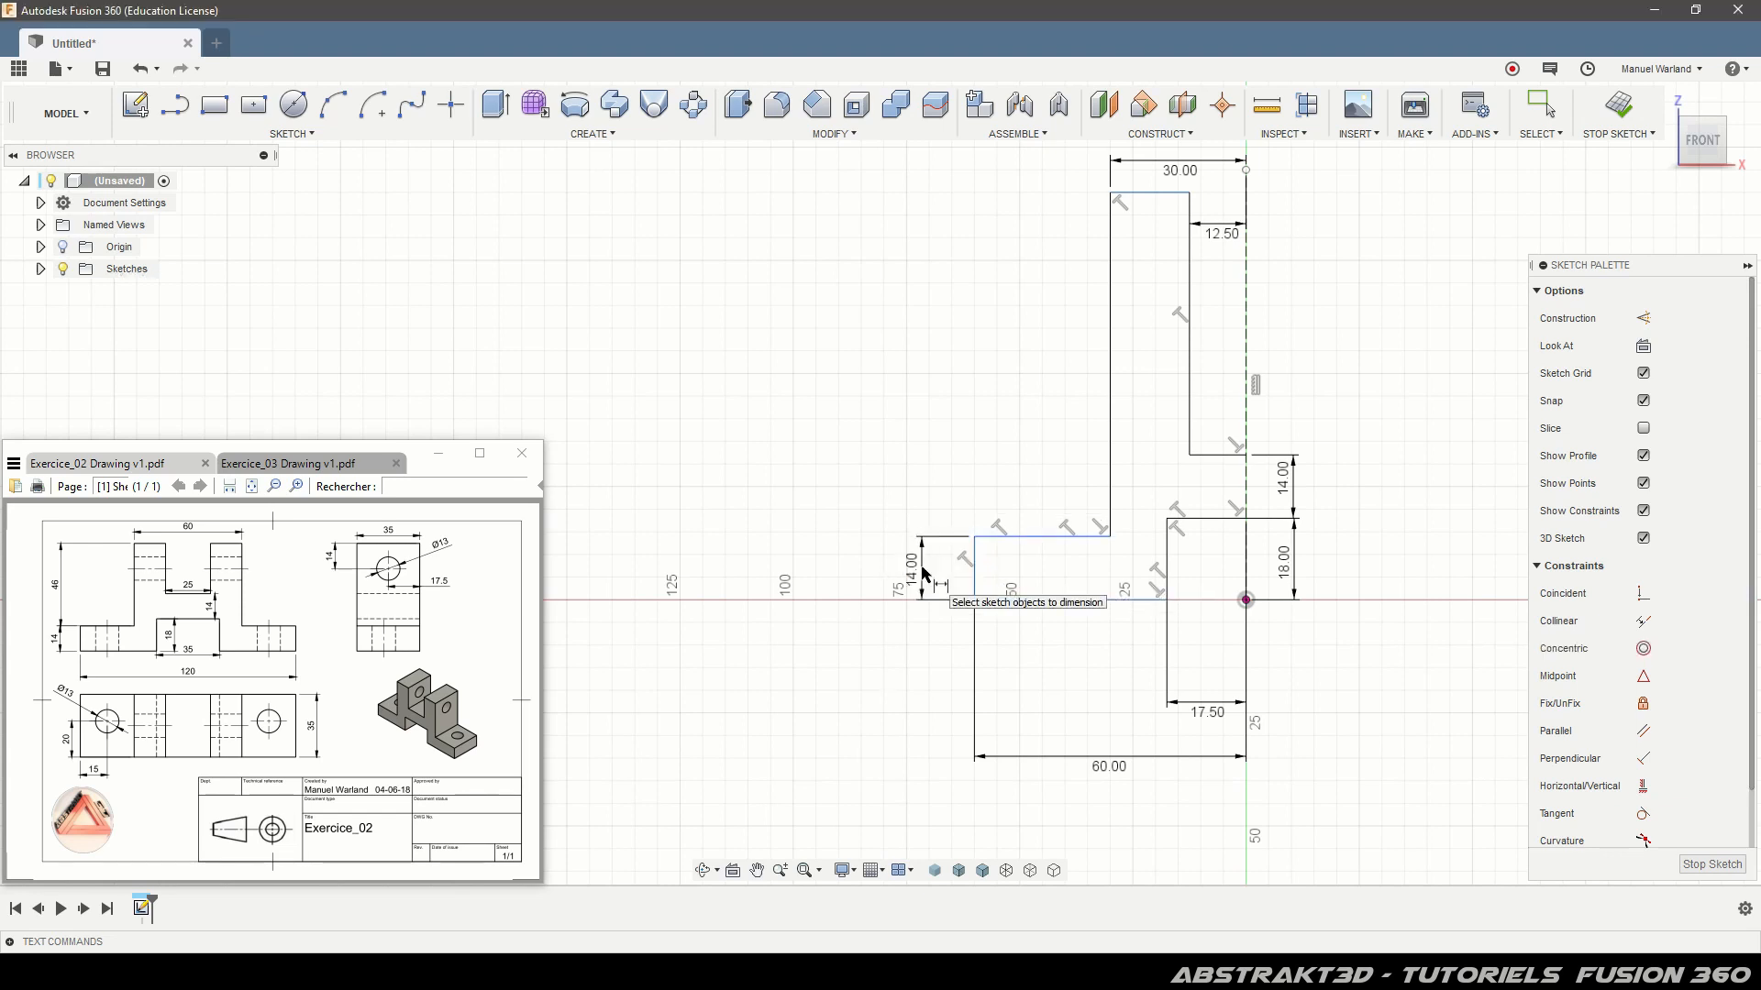
- Dimension the upright's outer vertical edge as 46 mm and move the 12.5 mm dimension above the upright
click(1111, 412)
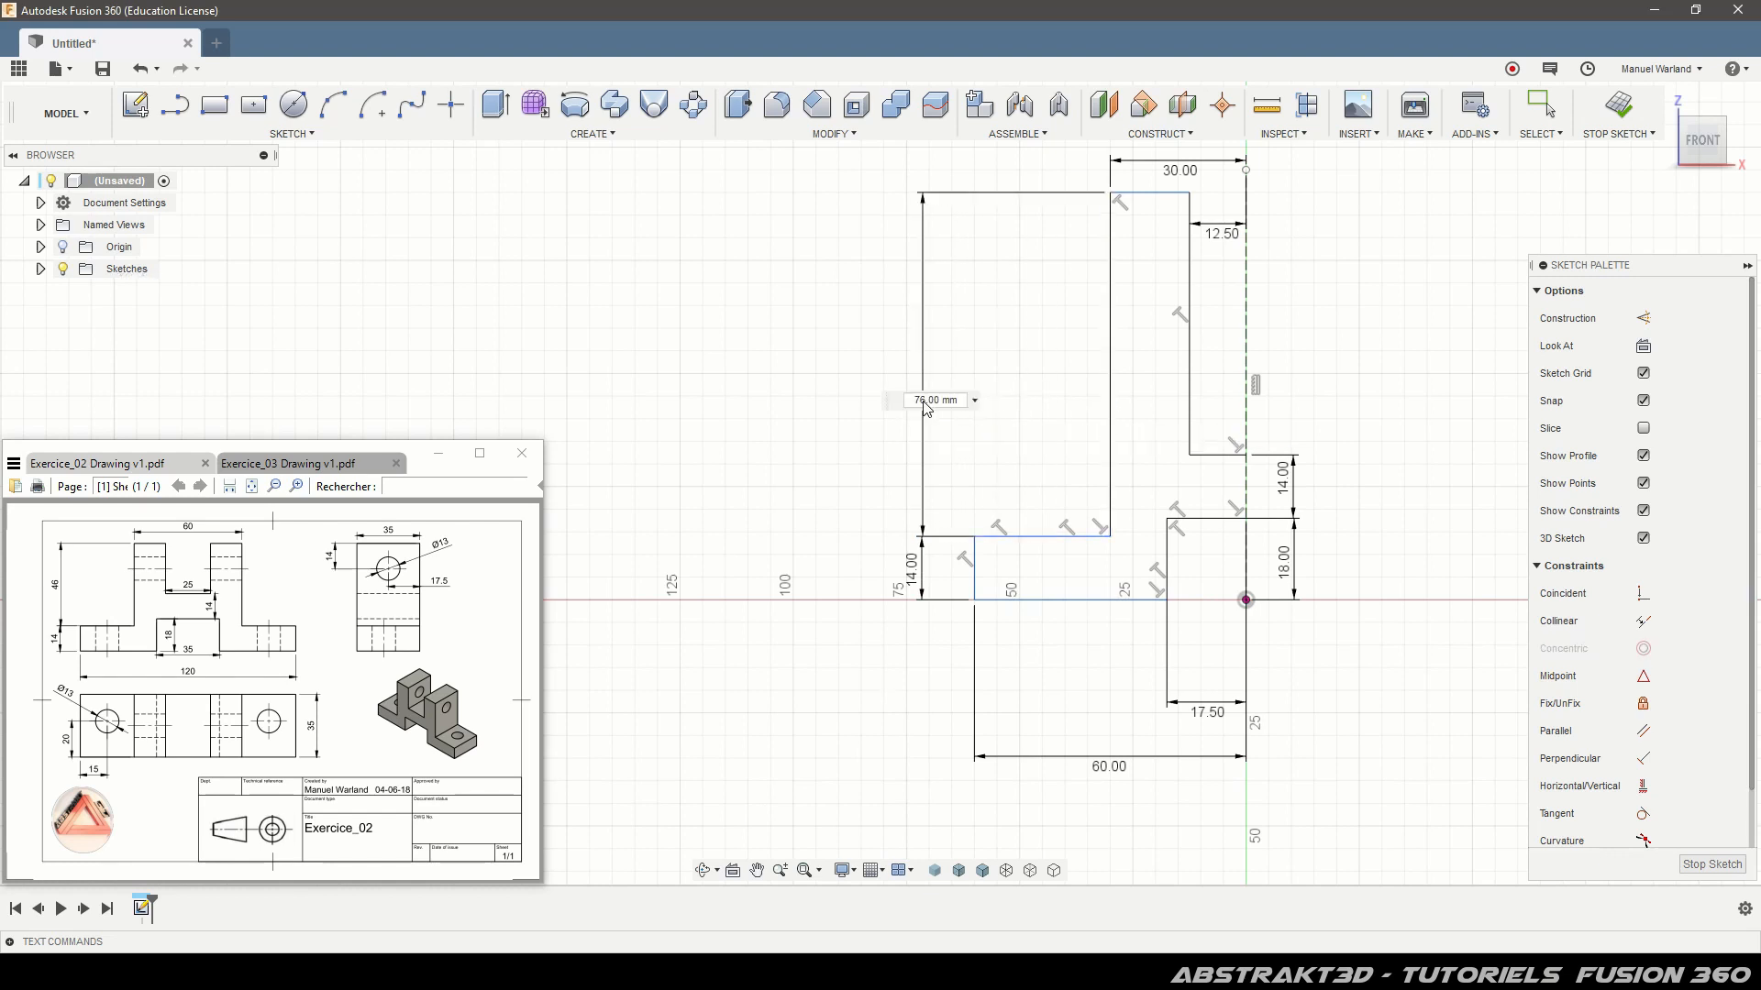
click(926, 405)
text(4)
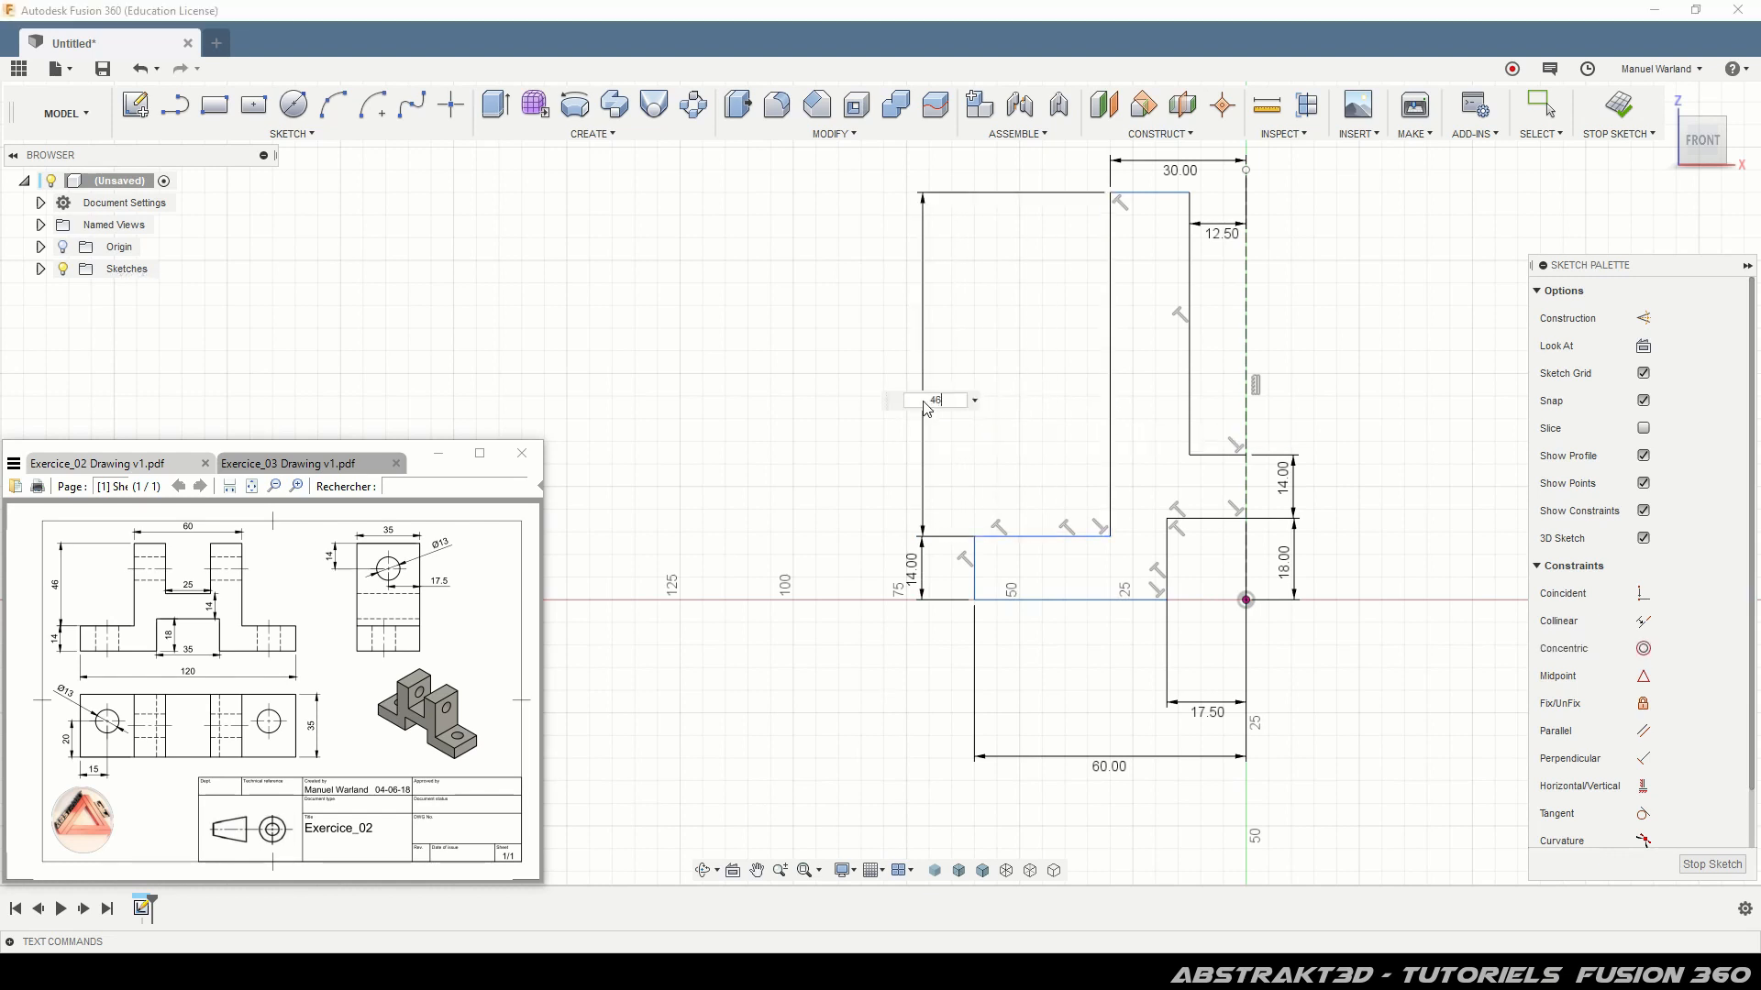
text(6)
key(Return)
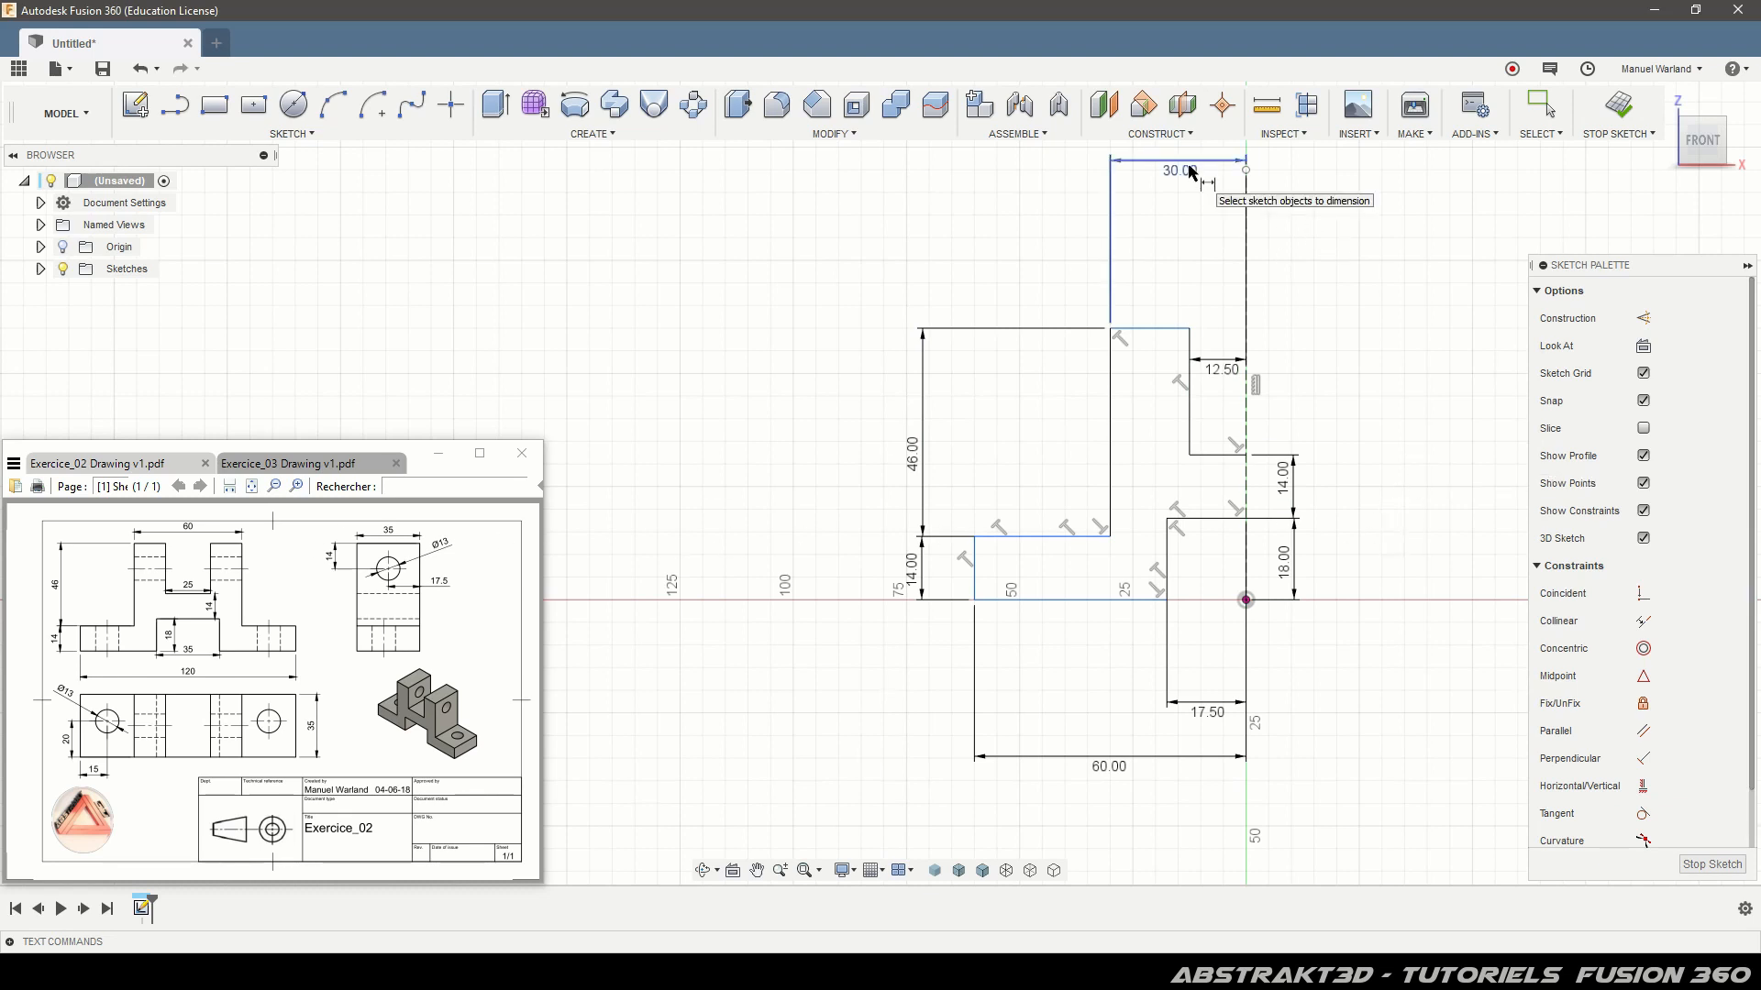
drag(1238, 378, 1230, 273)
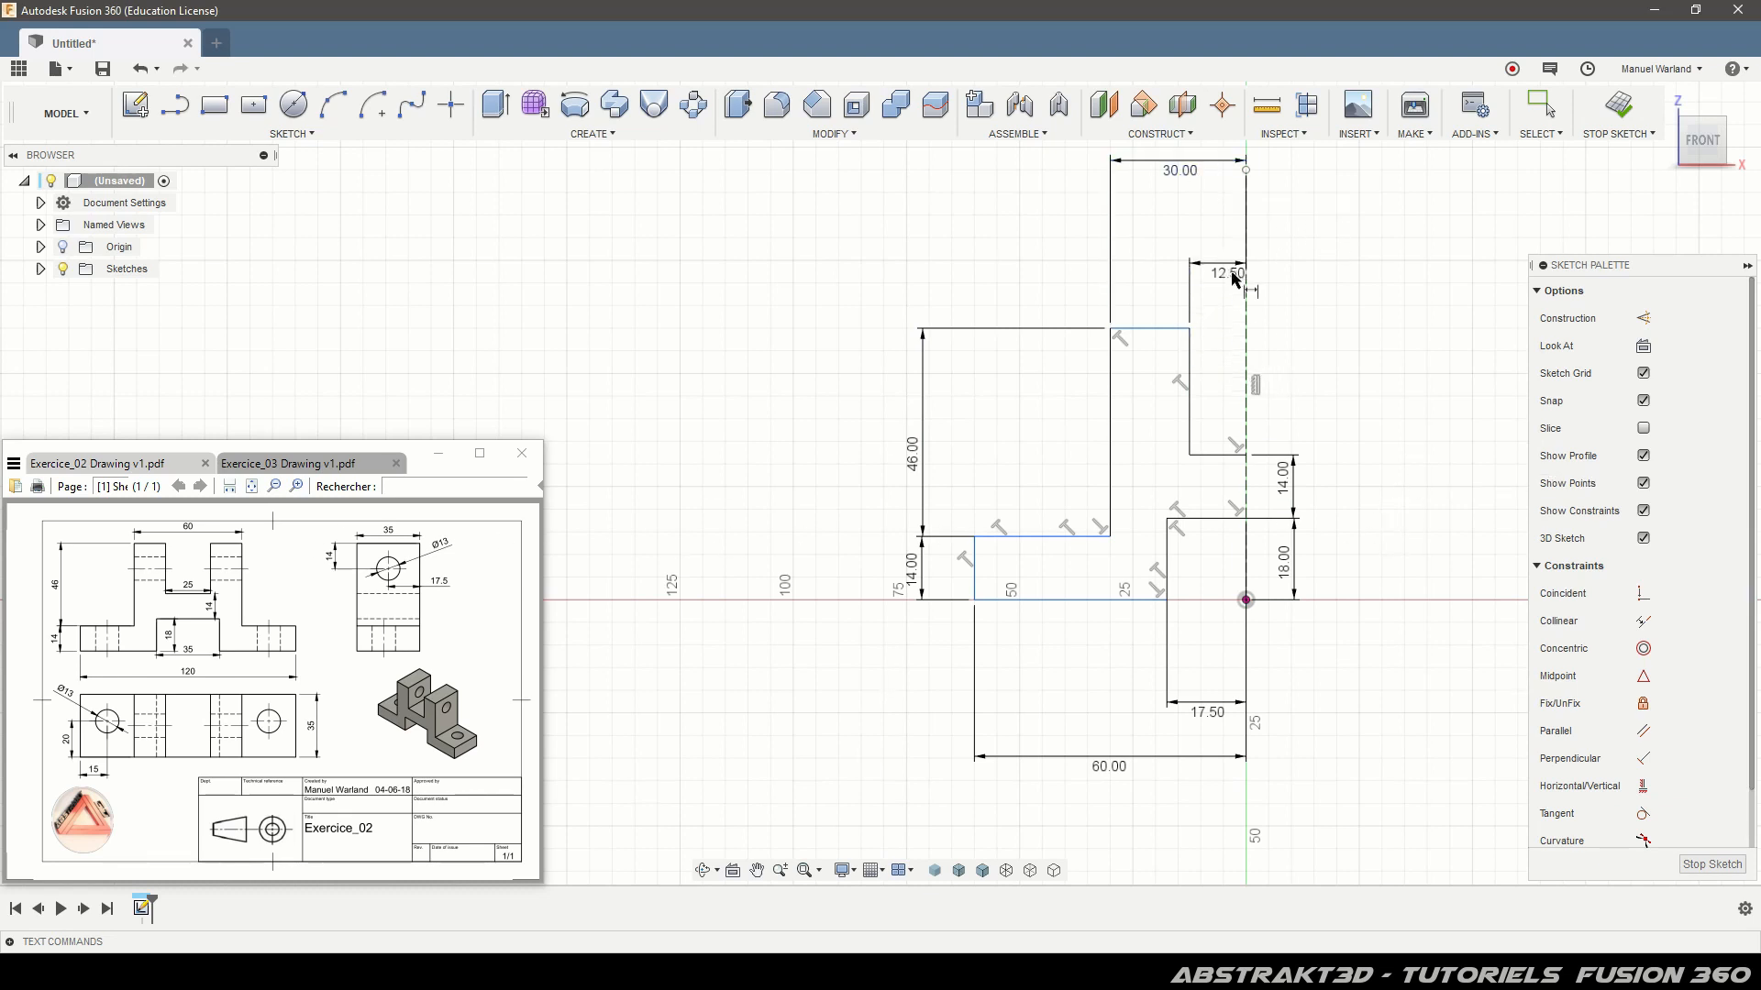
- Move the upright's top edge down slightly to test the profile for remaining freedom
click(1540, 103)
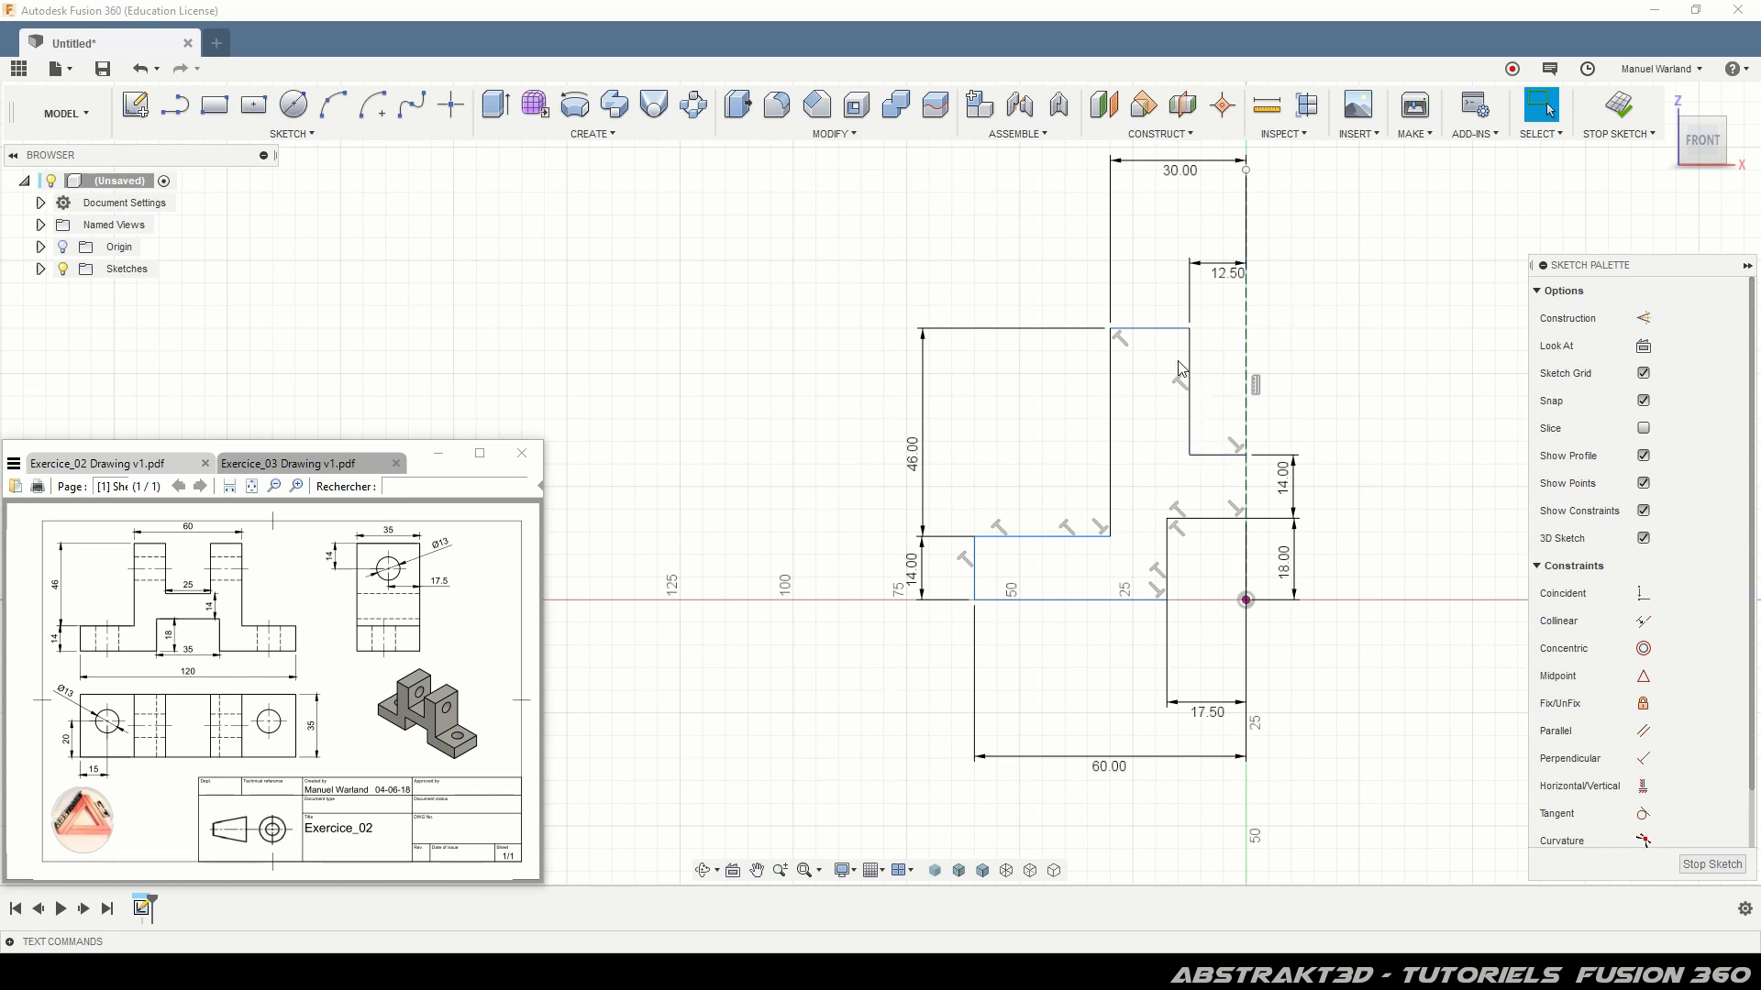
mouse_move(1167, 330)
mouse_down()
mouse_move(1170, 309)
mouse_move(1176, 385)
mouse_move(1179, 321)
mouse_move(1175, 349)
mouse_up()
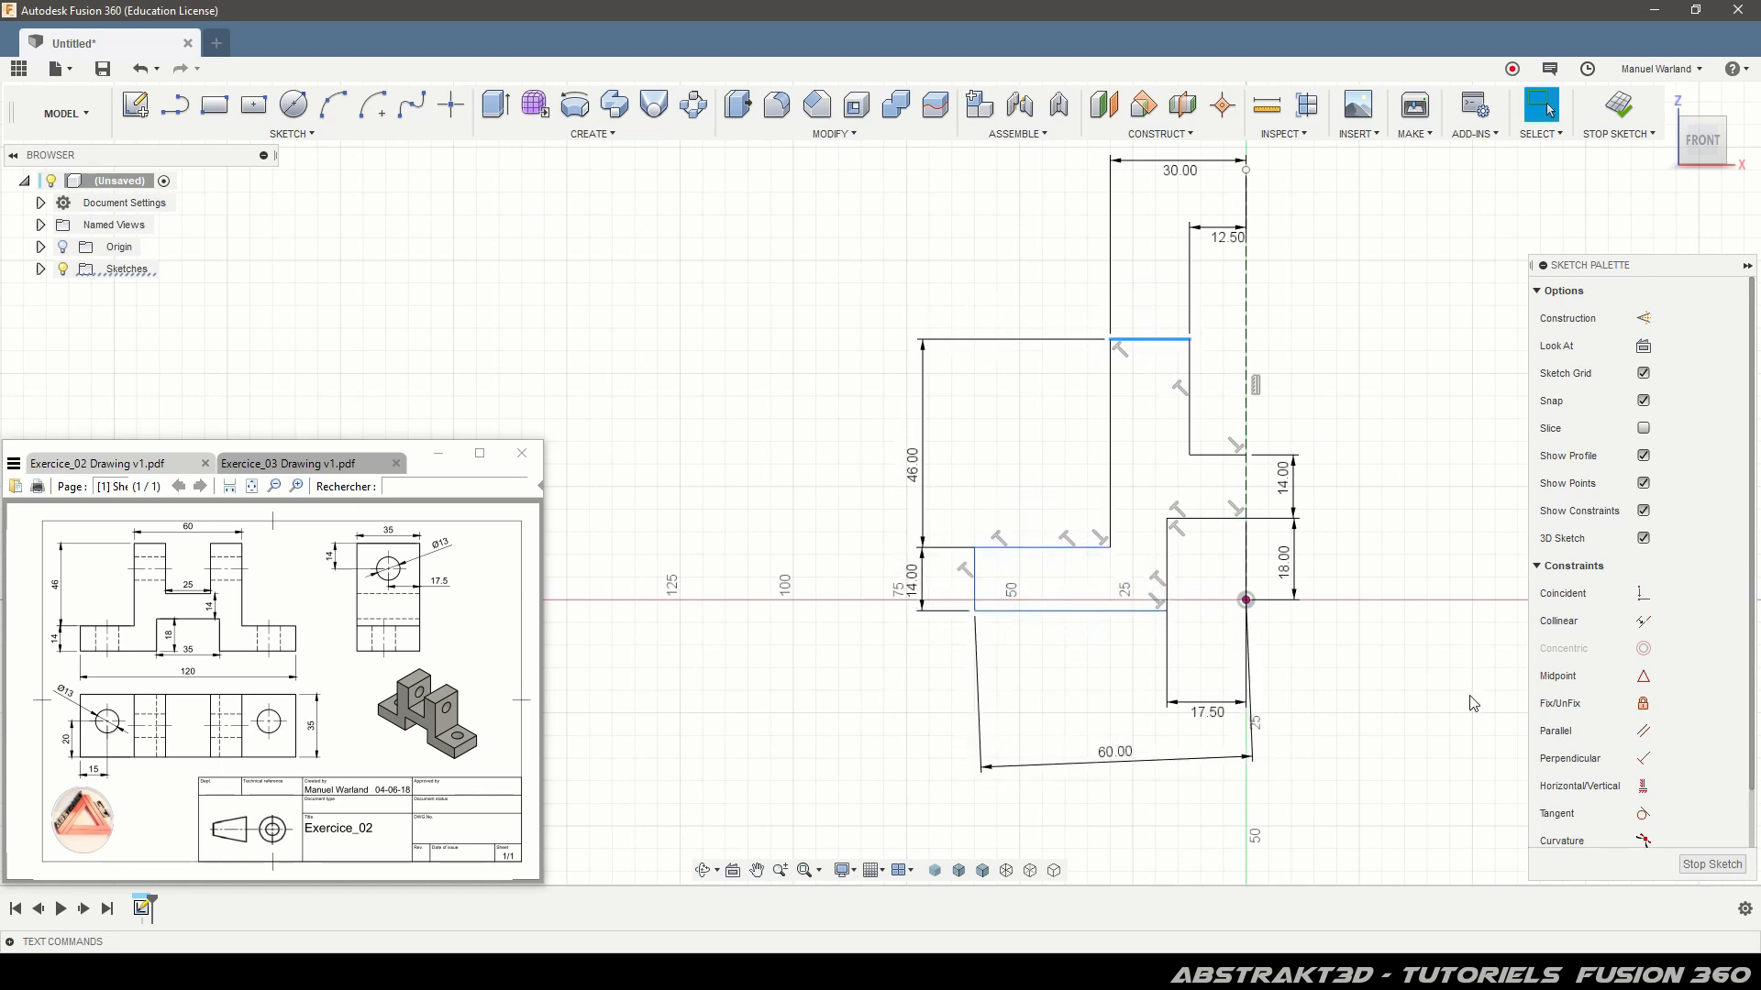
click(1129, 643)
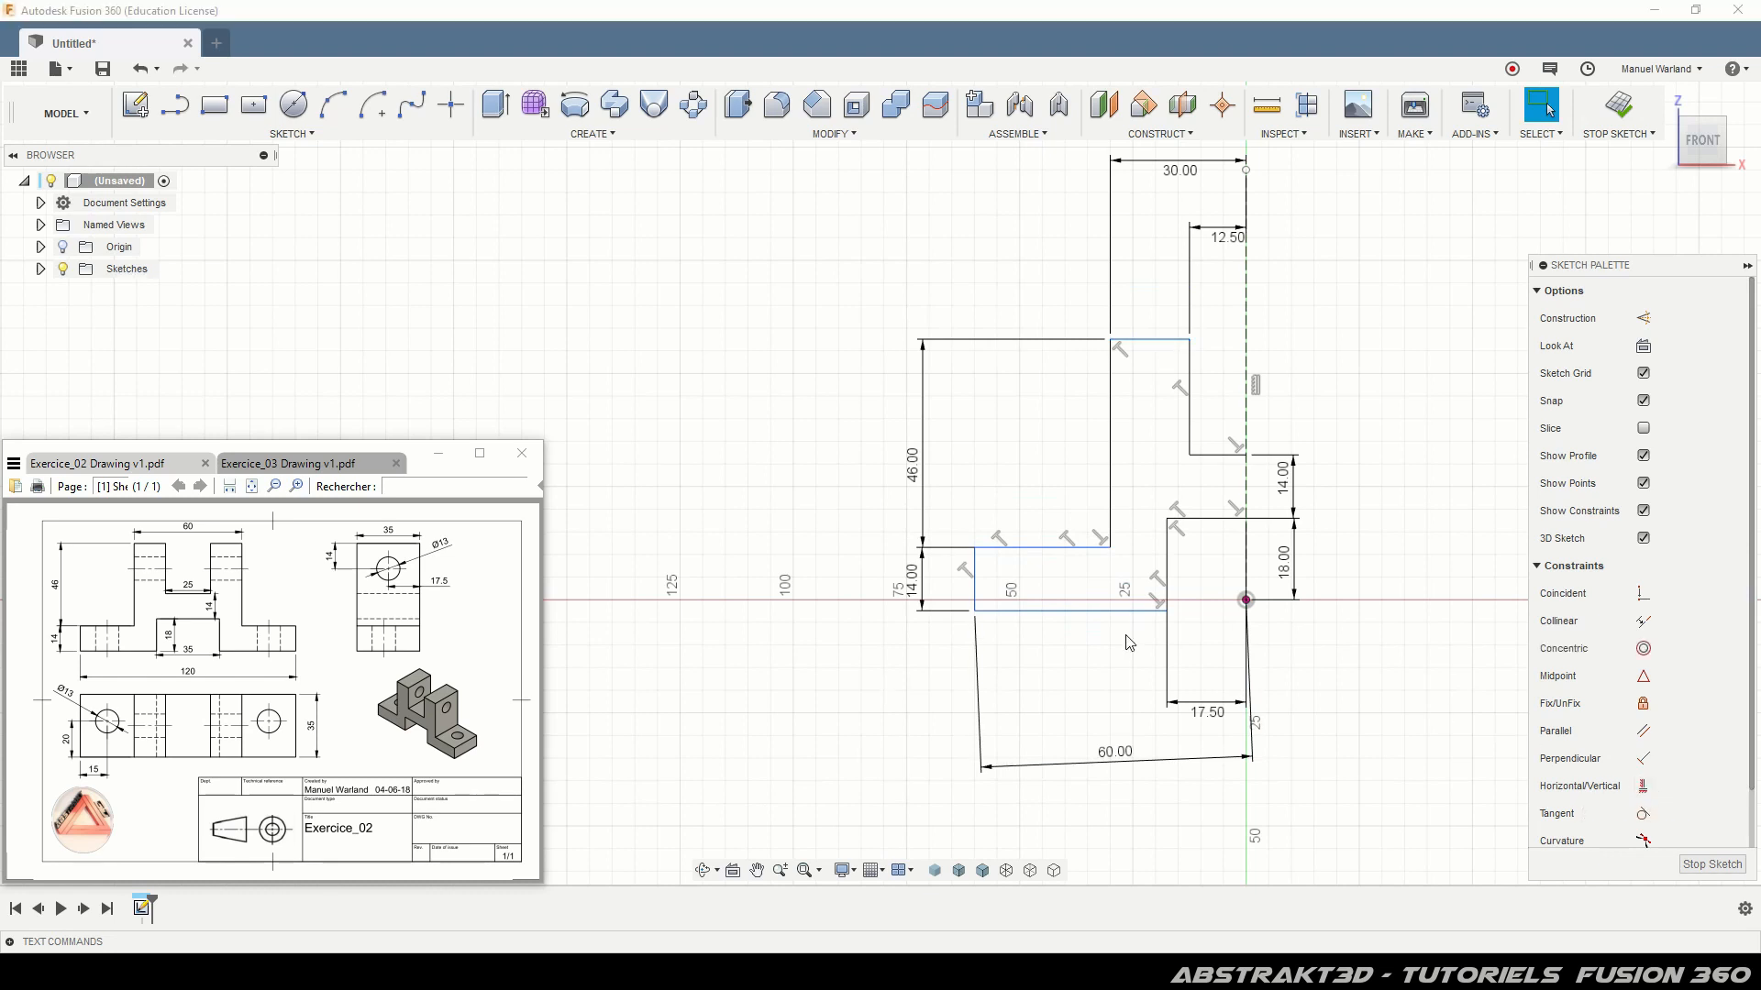
- Align the notch's lower corner horizontally with the origin using a Horizontal/Vertical constraint
click(1084, 612)
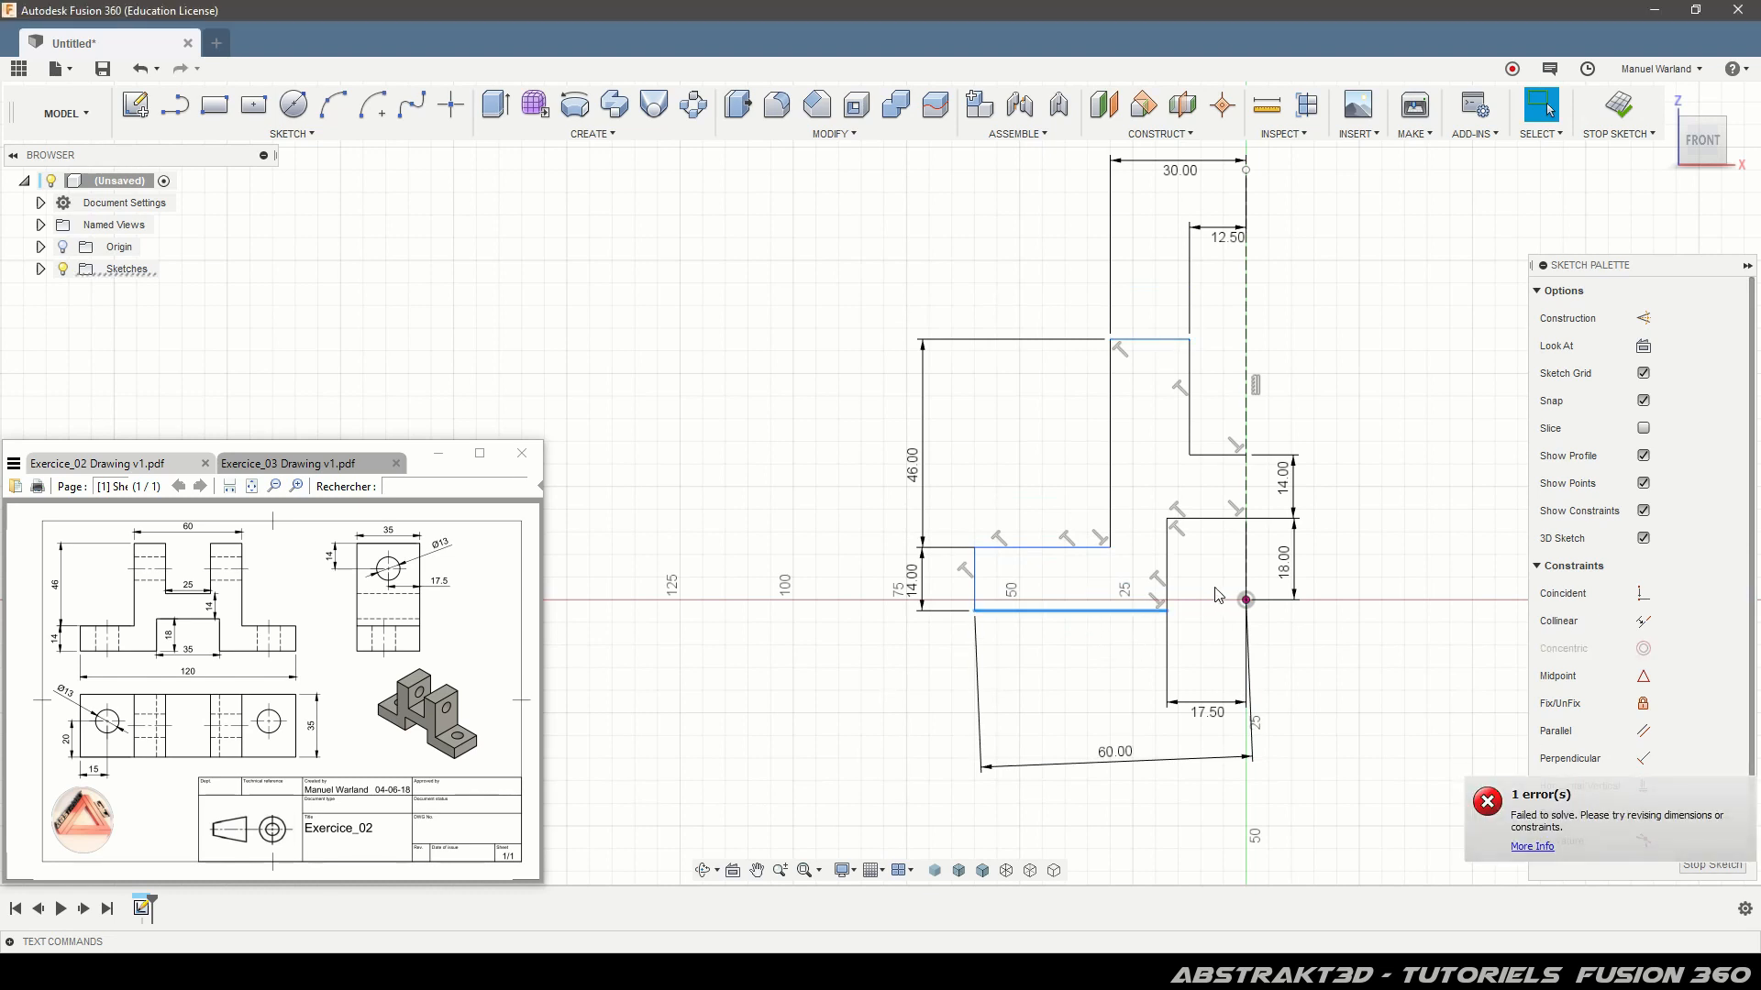
click(1246, 601)
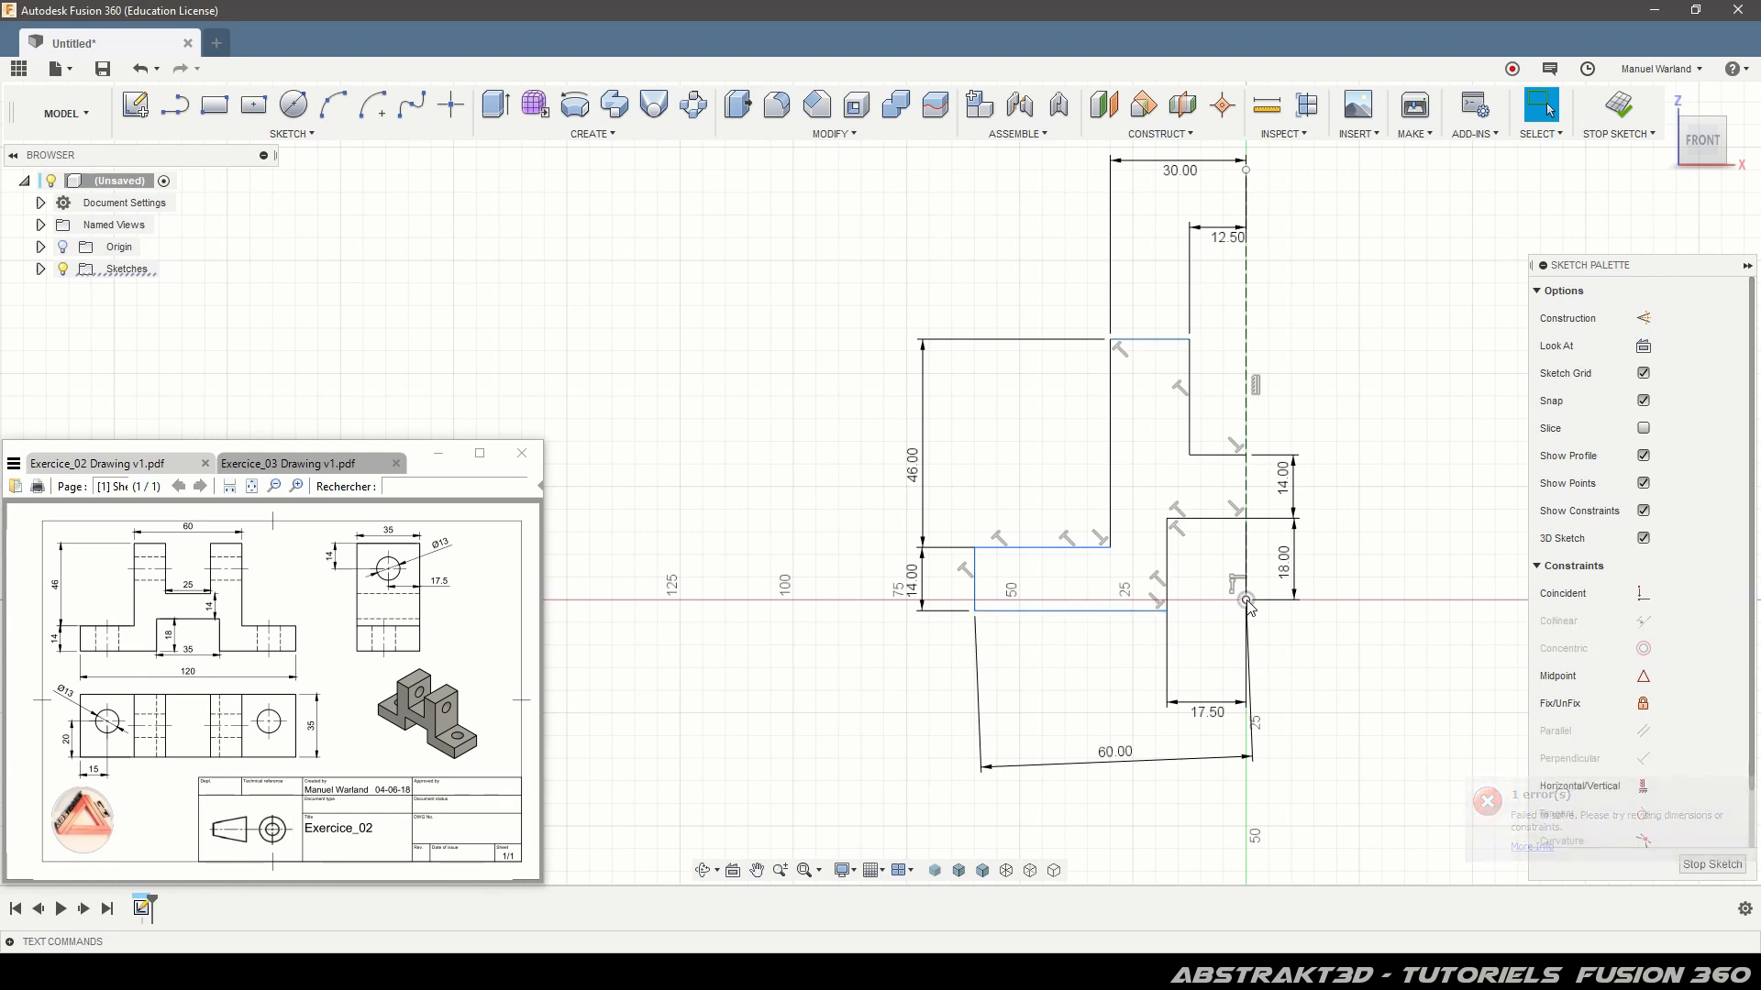
click(1105, 612)
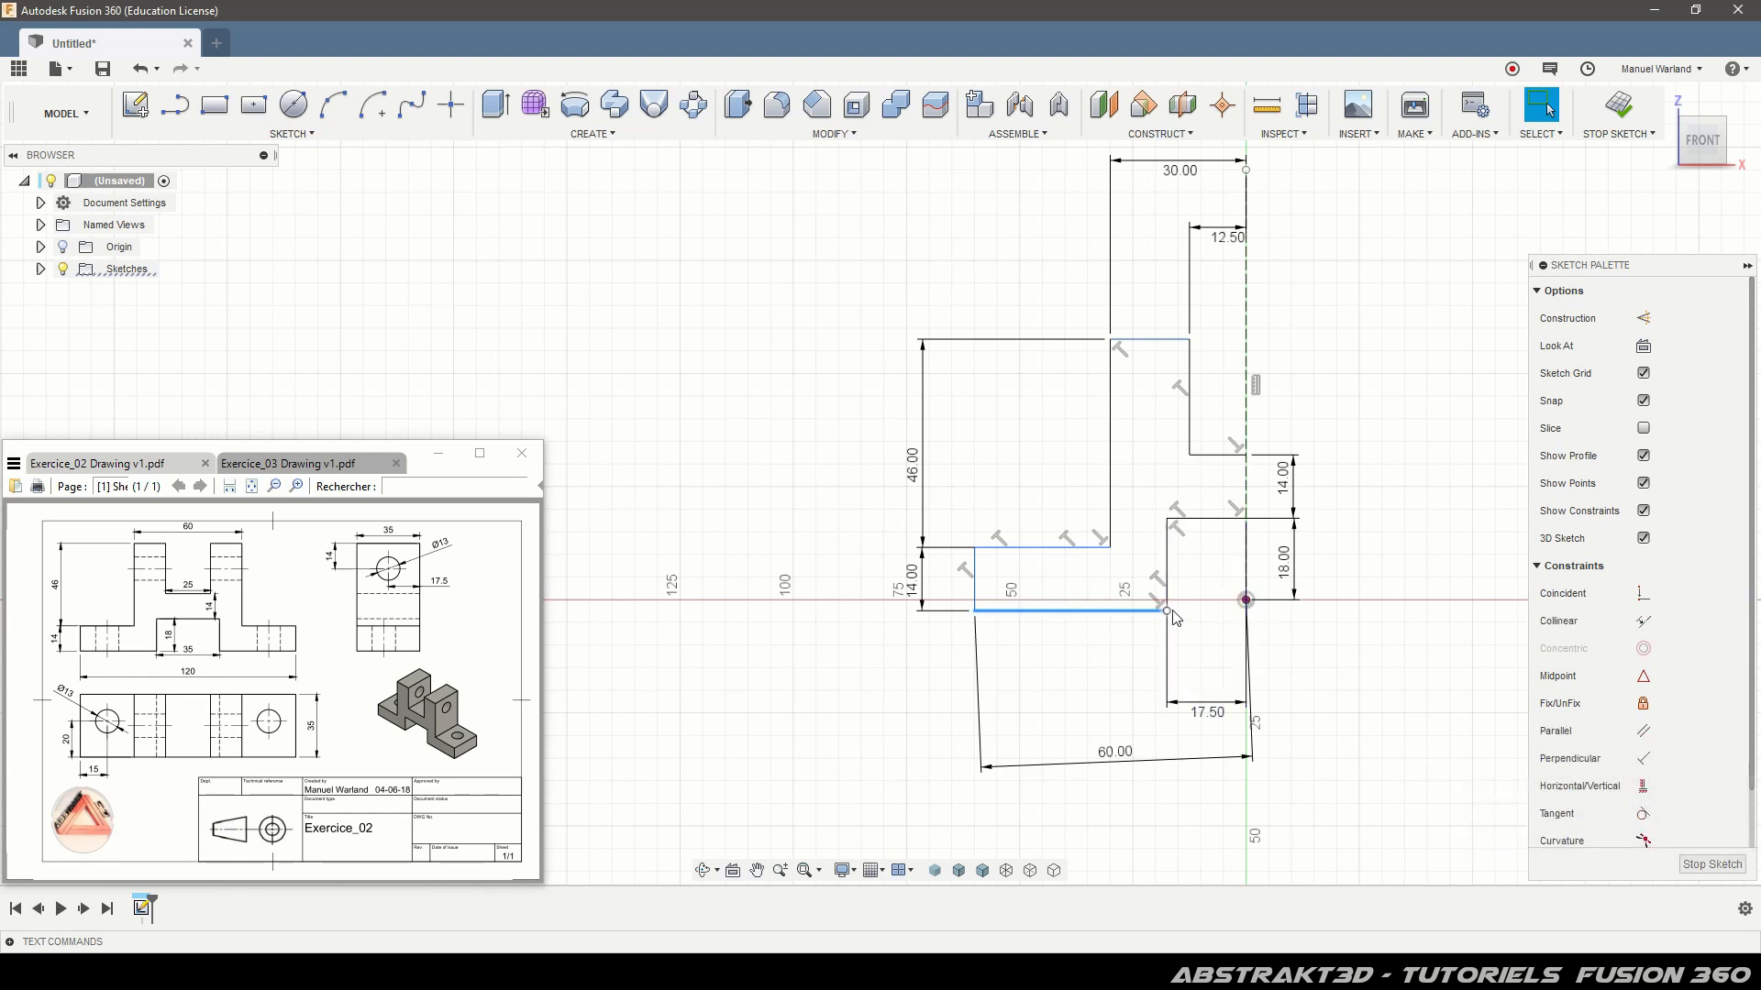
key(Escape)
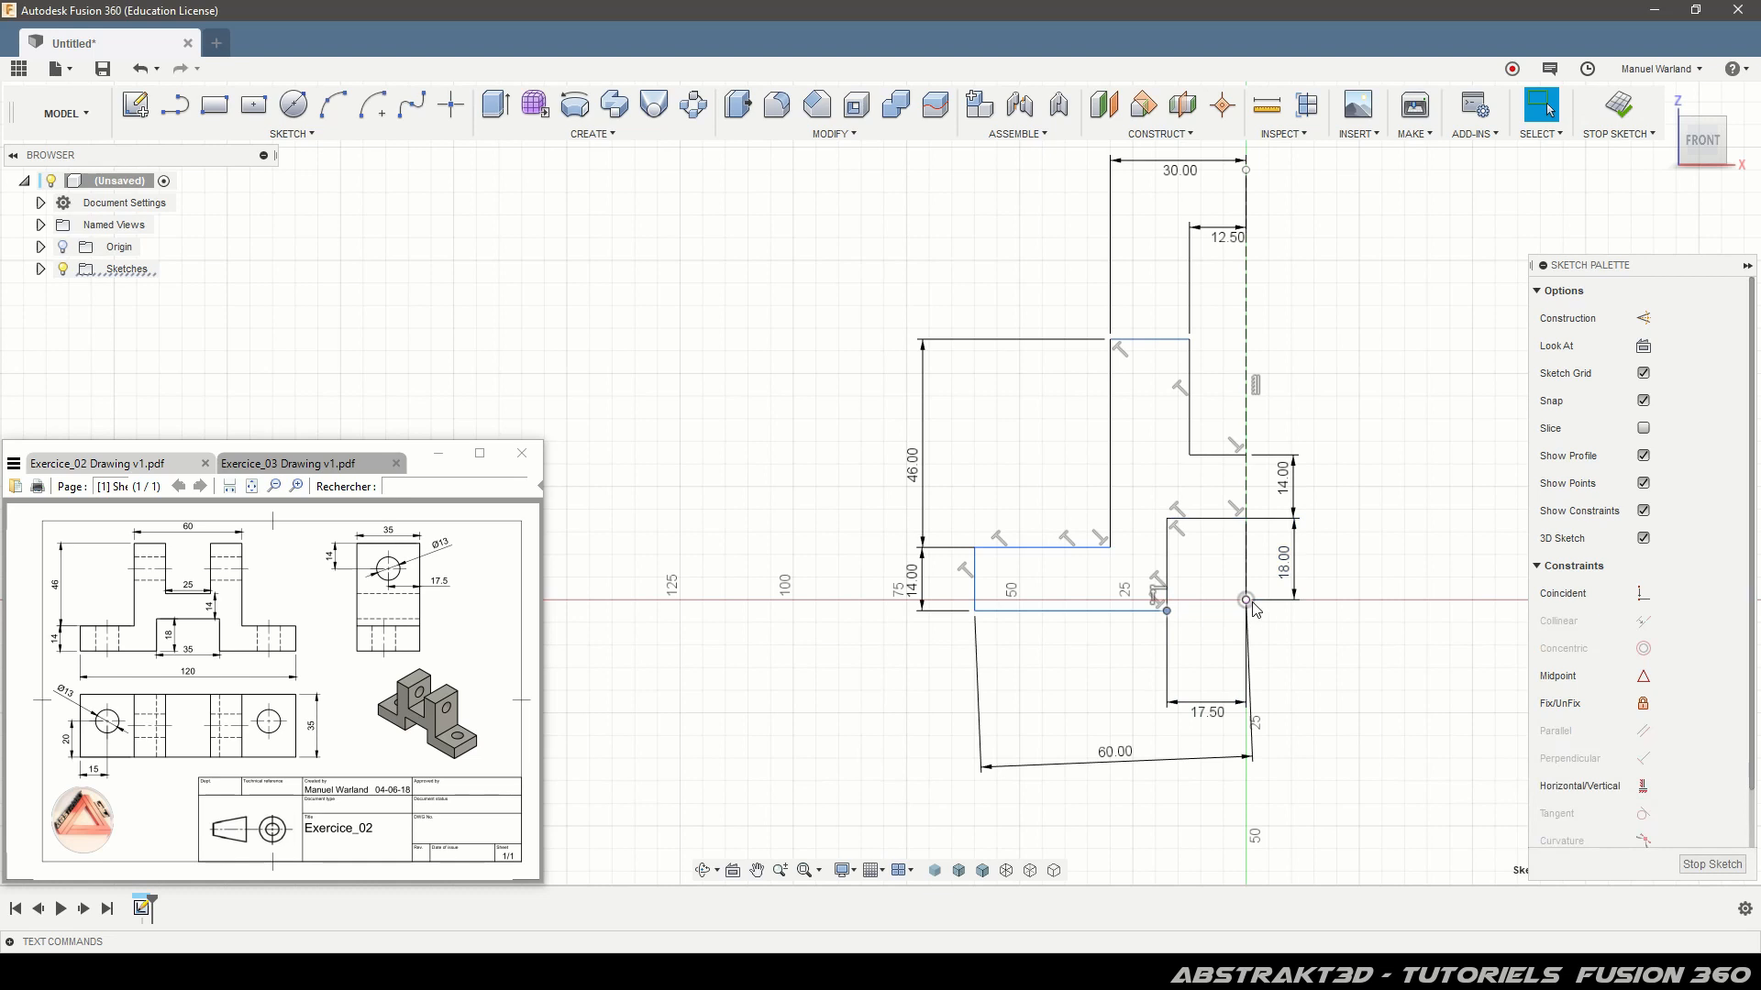
click(1637, 787)
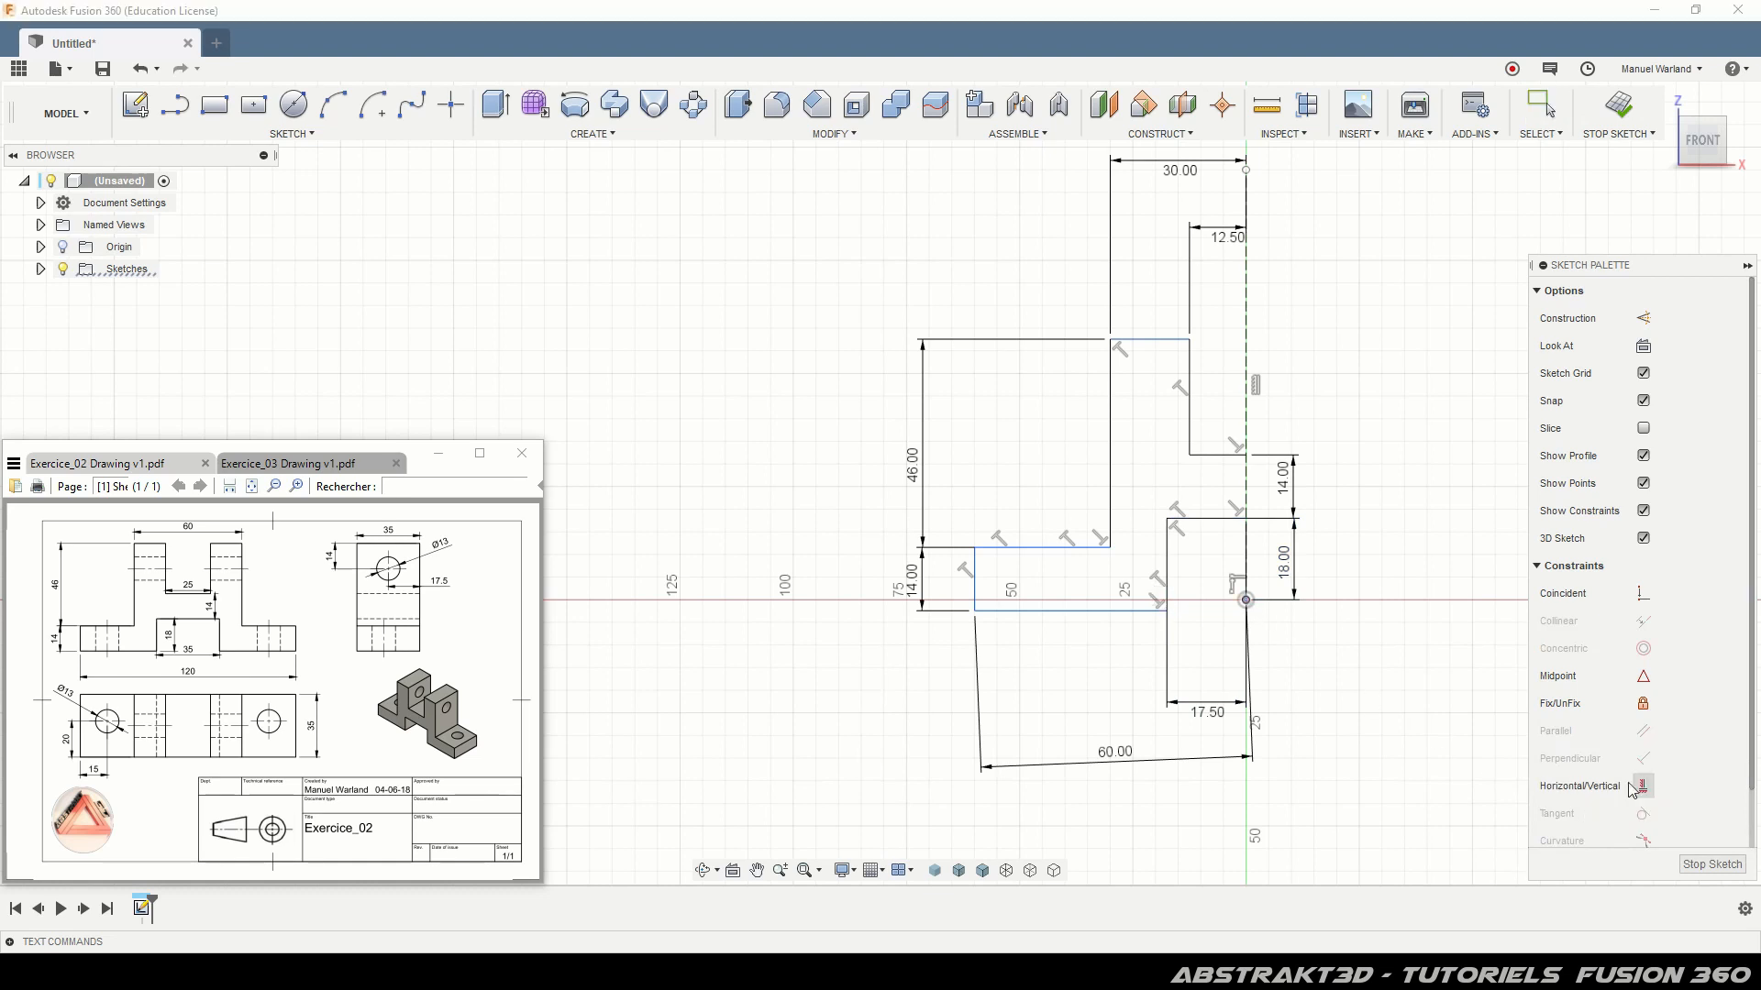
click(1178, 610)
key(Escape)
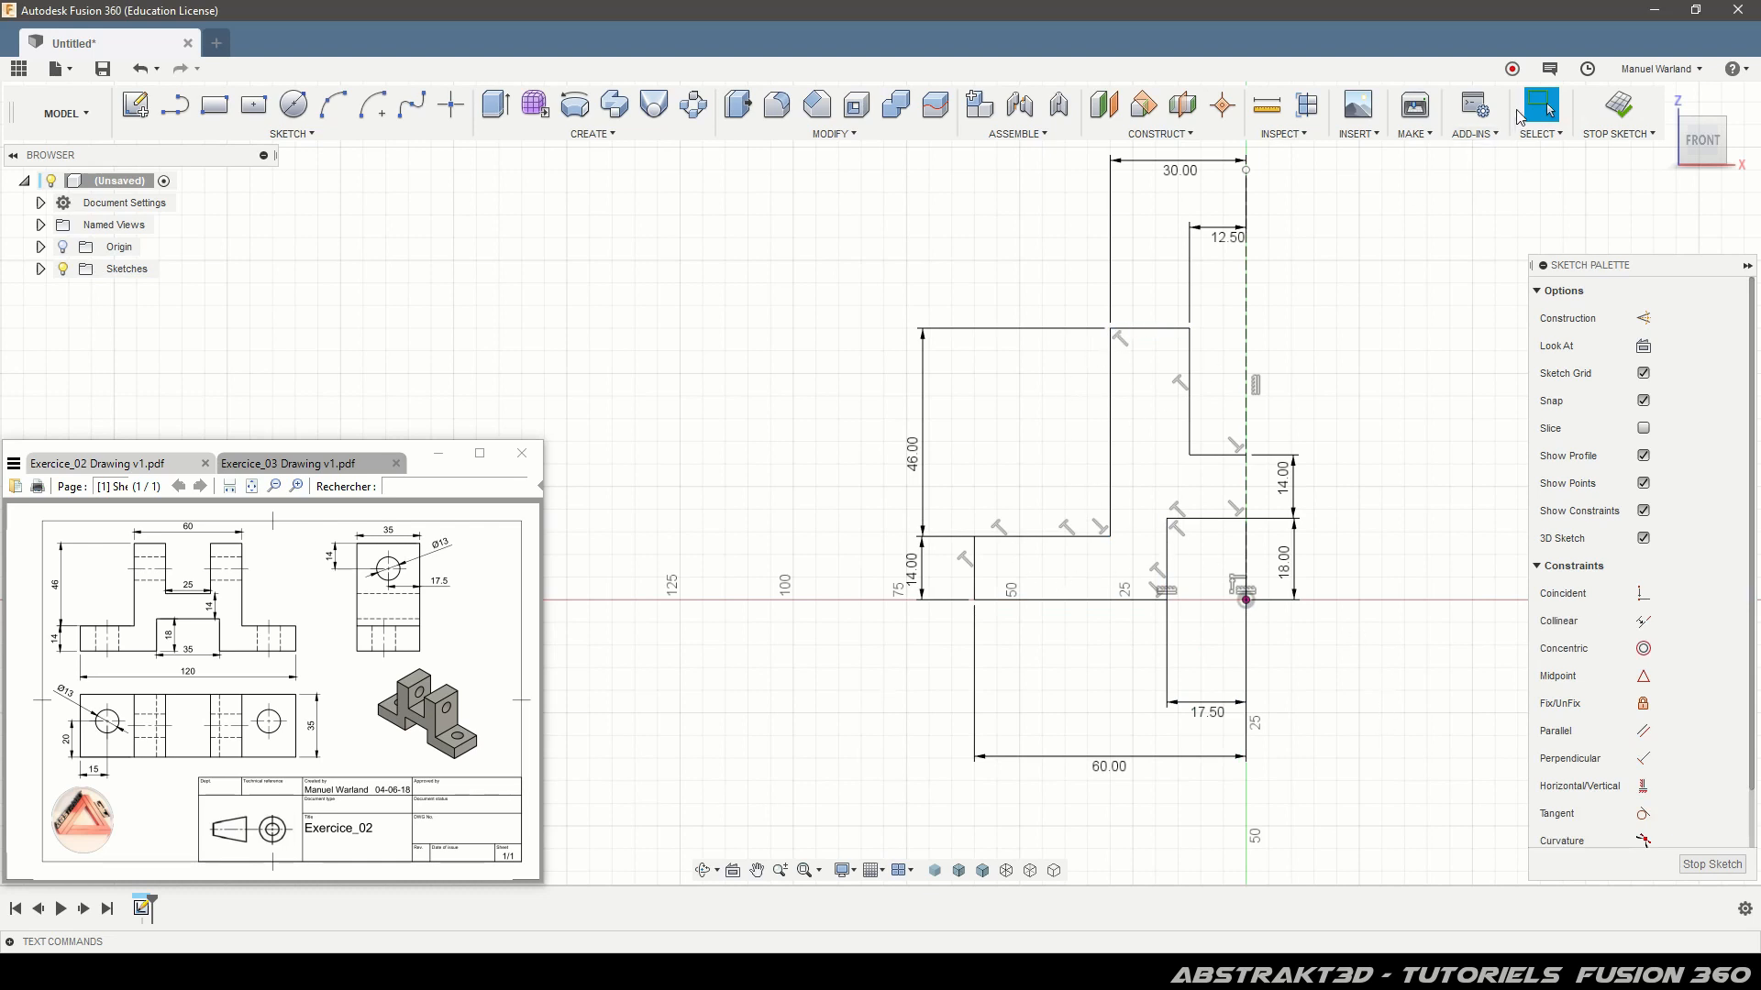
- Check the upright, foot and base edges of the profile for any remaining freedom of movement
click(1111, 429)
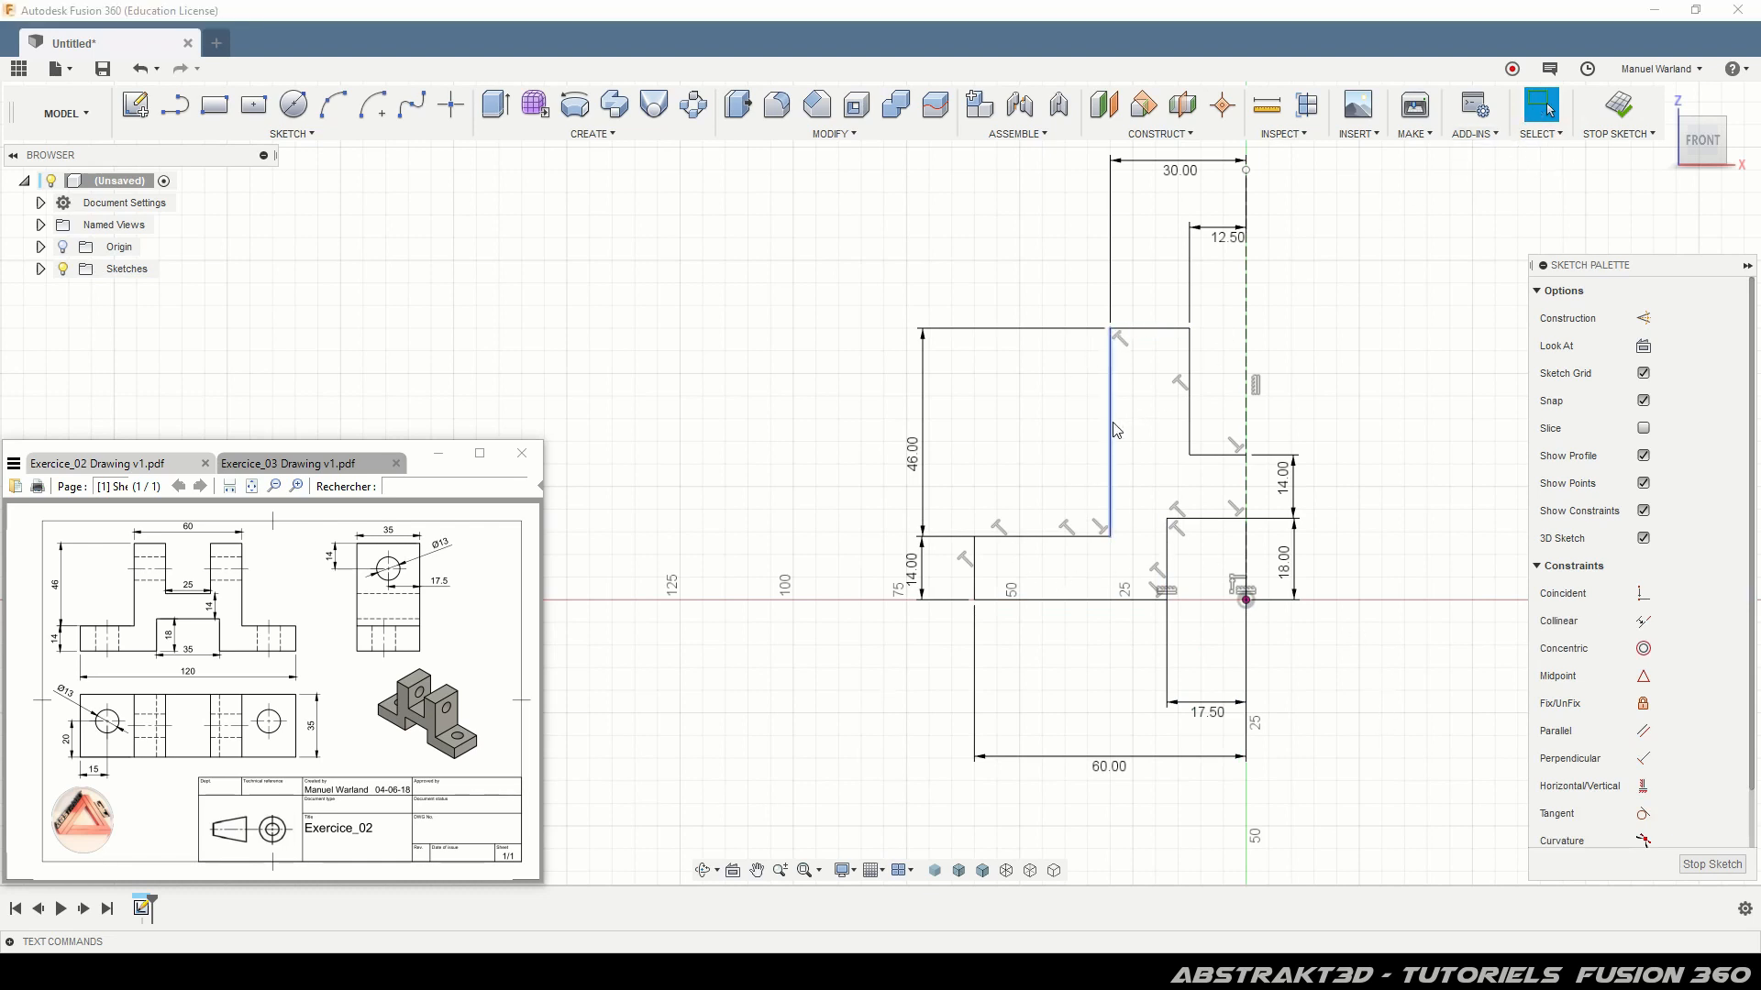
click(1152, 328)
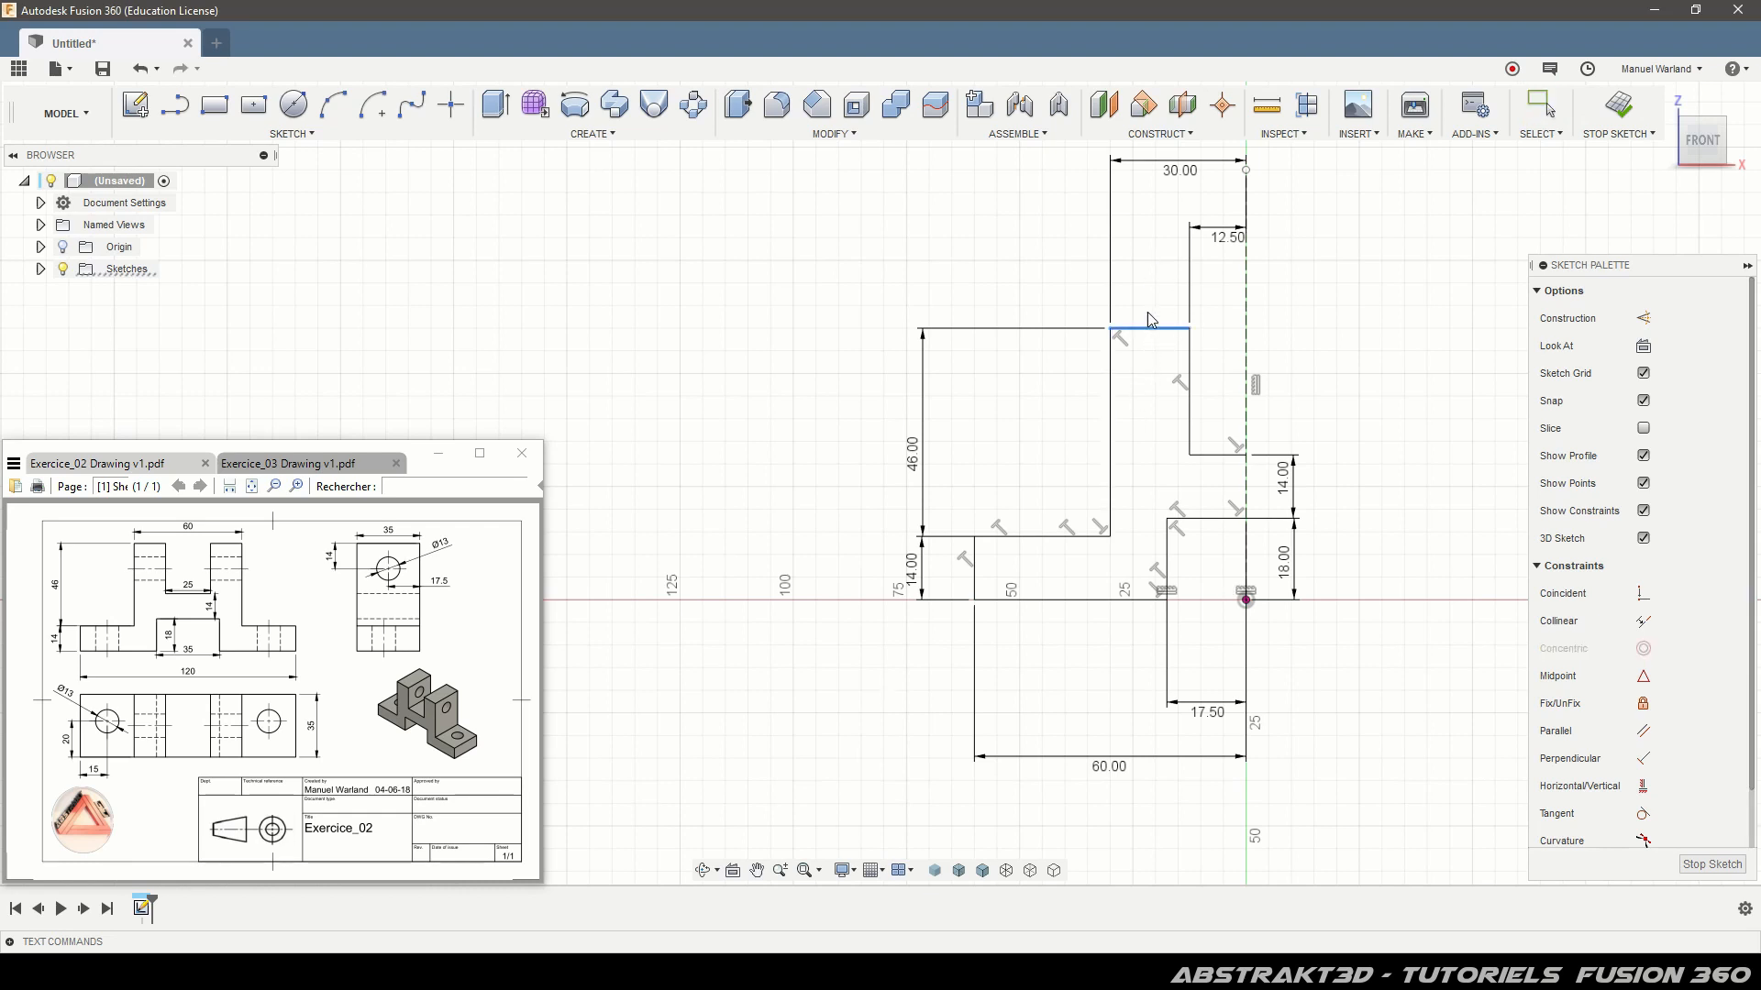
click(974, 537)
click(1045, 537)
ctrl+click(1056, 599)
click(1056, 601)
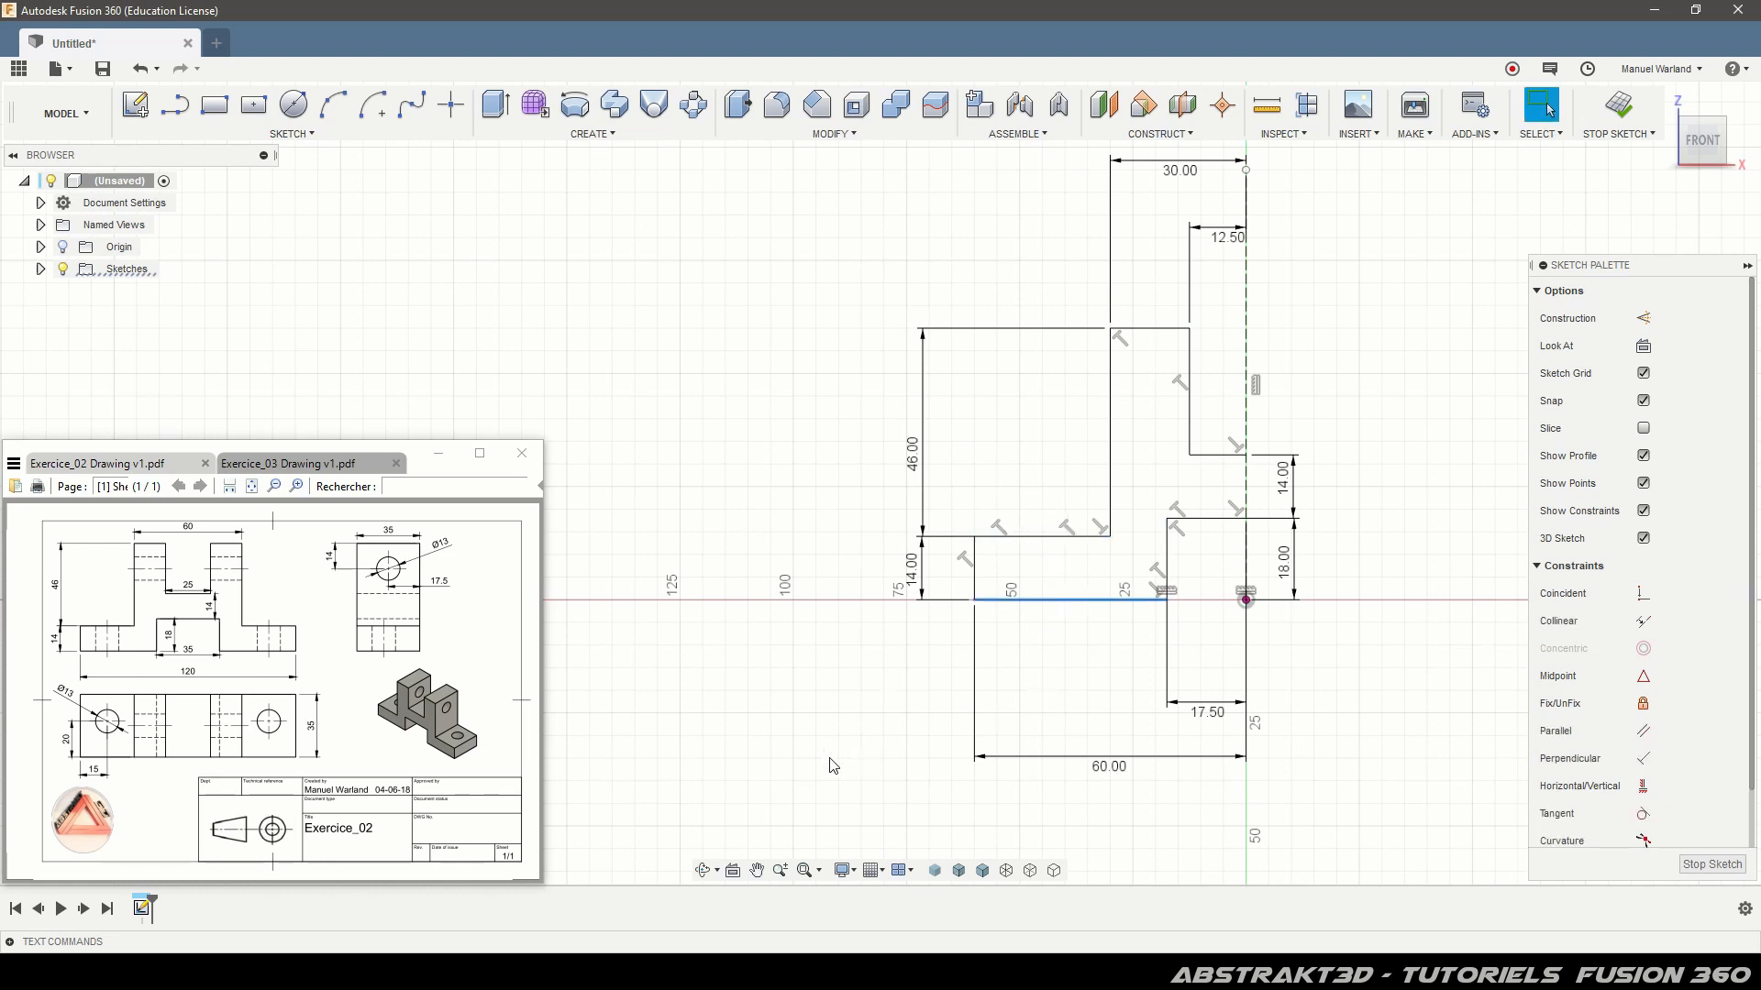
- Move the 14 mm dimension above the notch to the profile side of the construction line and minimise the reference drawing window
scroll(831, 758, down, 3)
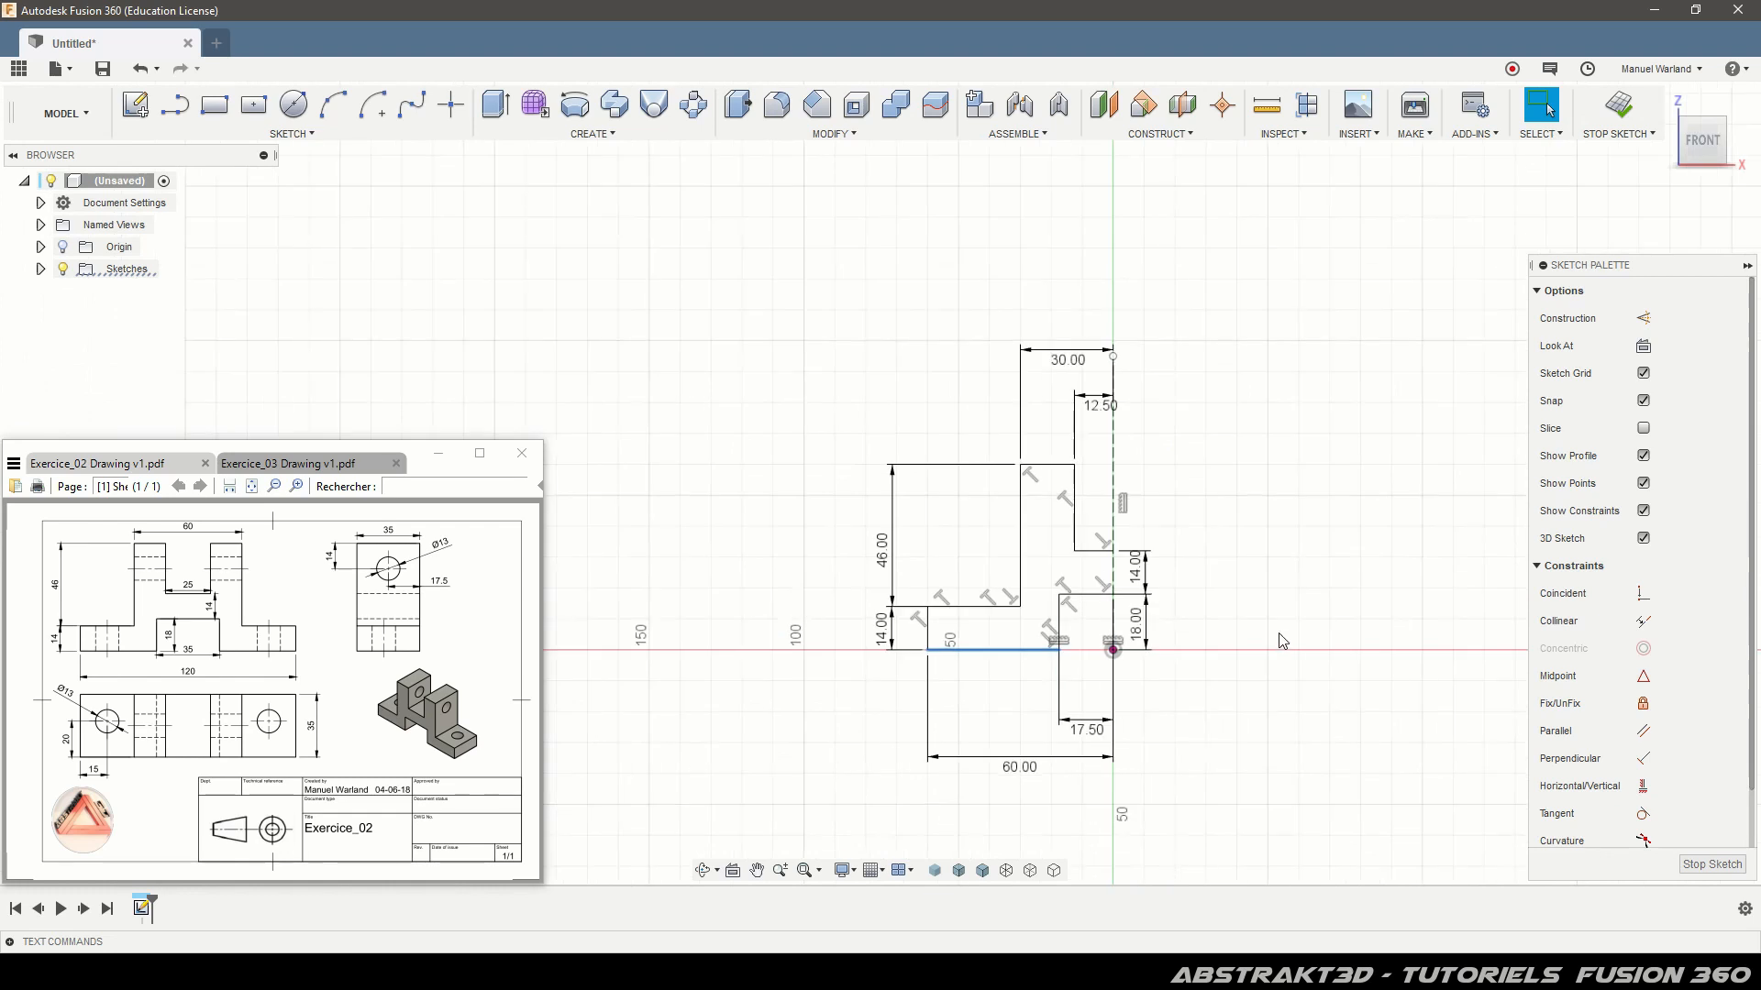
drag(1139, 575, 1102, 511)
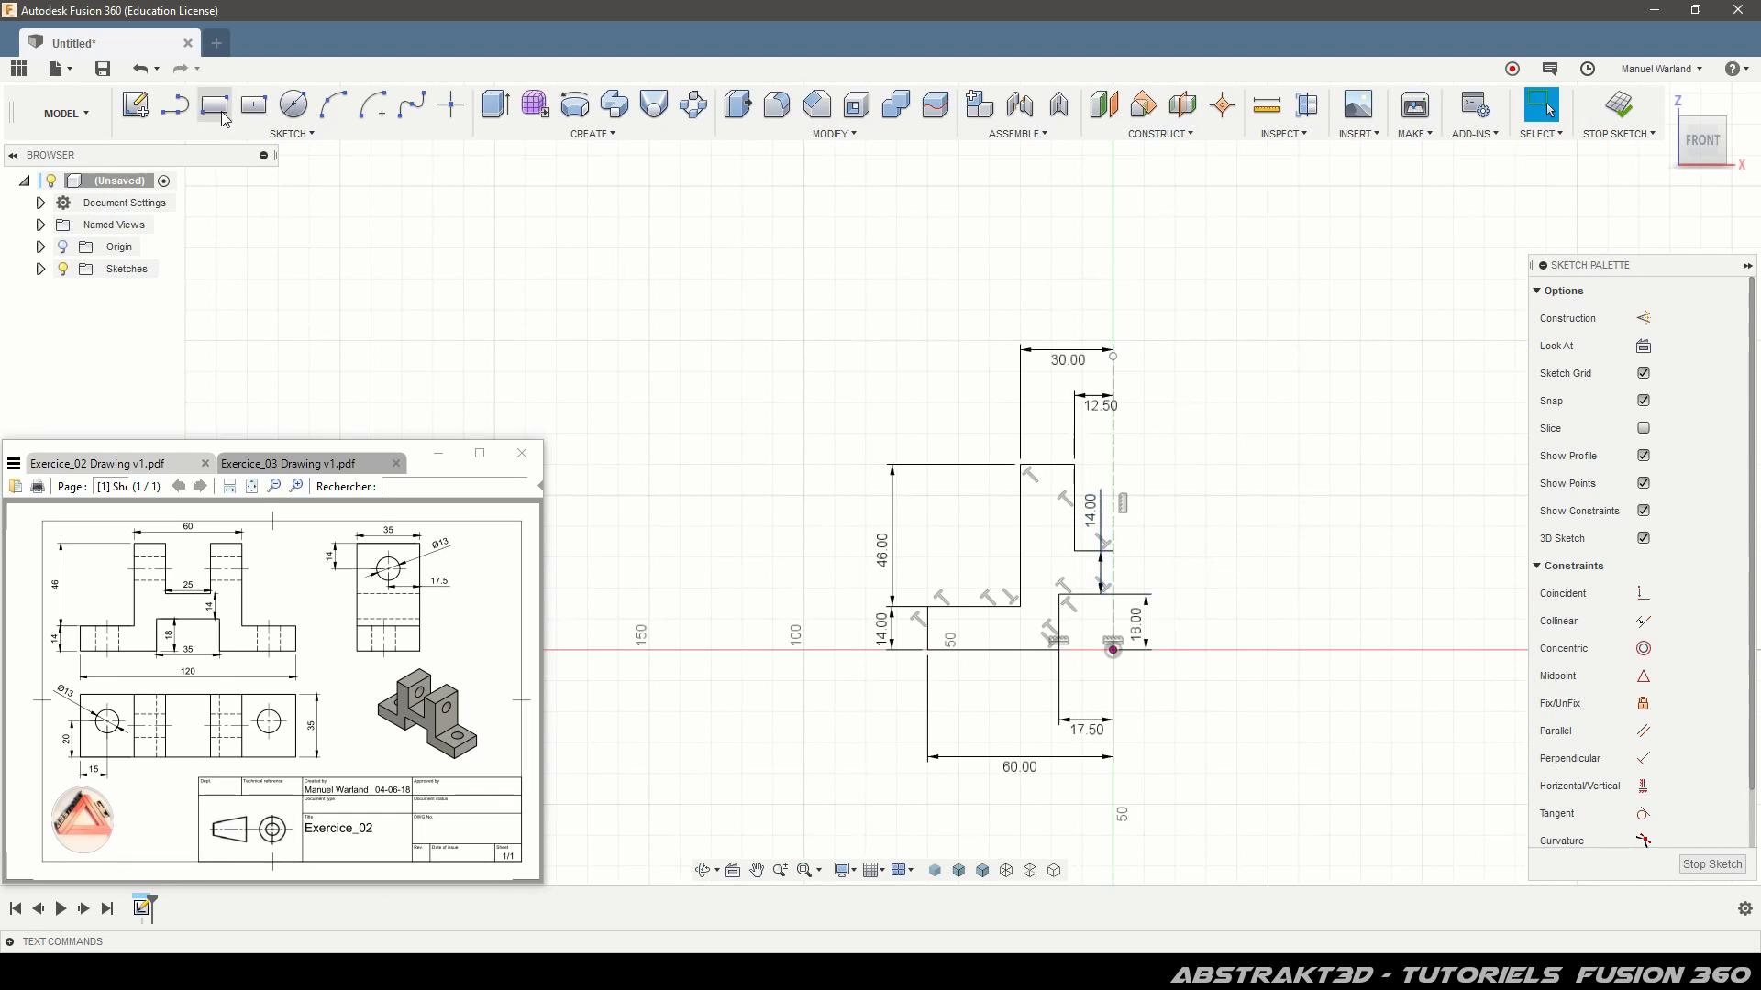
click(439, 459)
- Mirror the entire half profile about the vertical construction line and finish the sketch
click(302, 141)
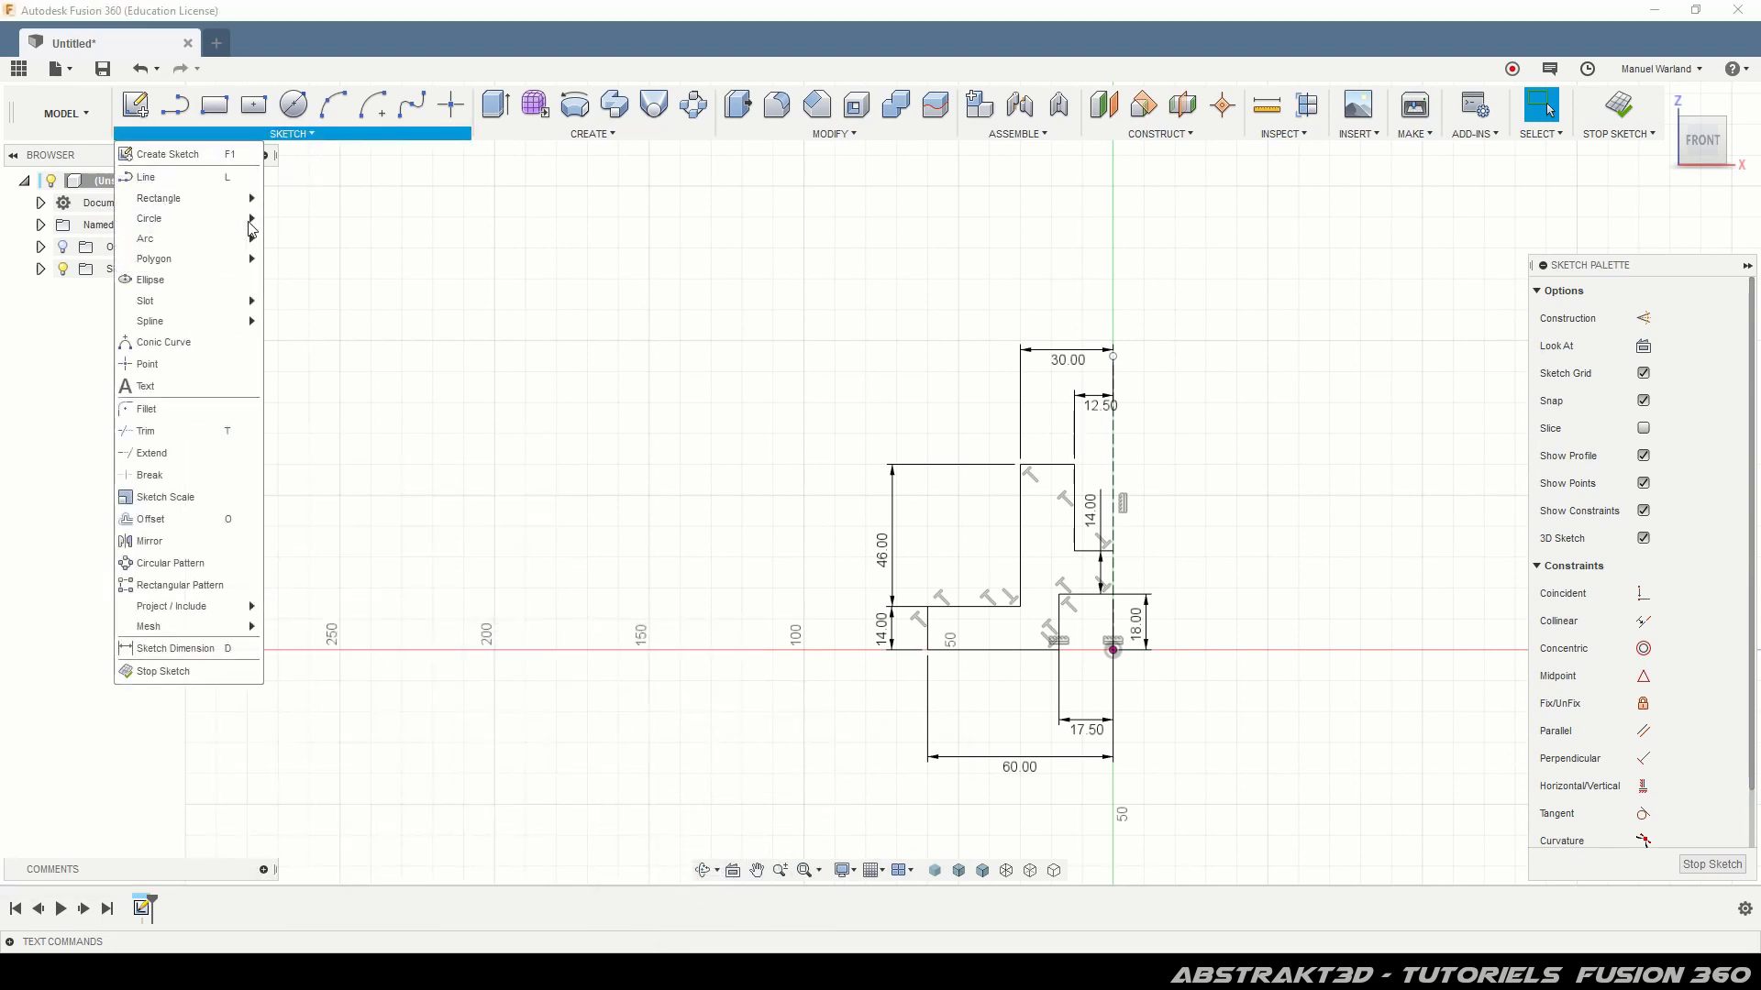
click(162, 549)
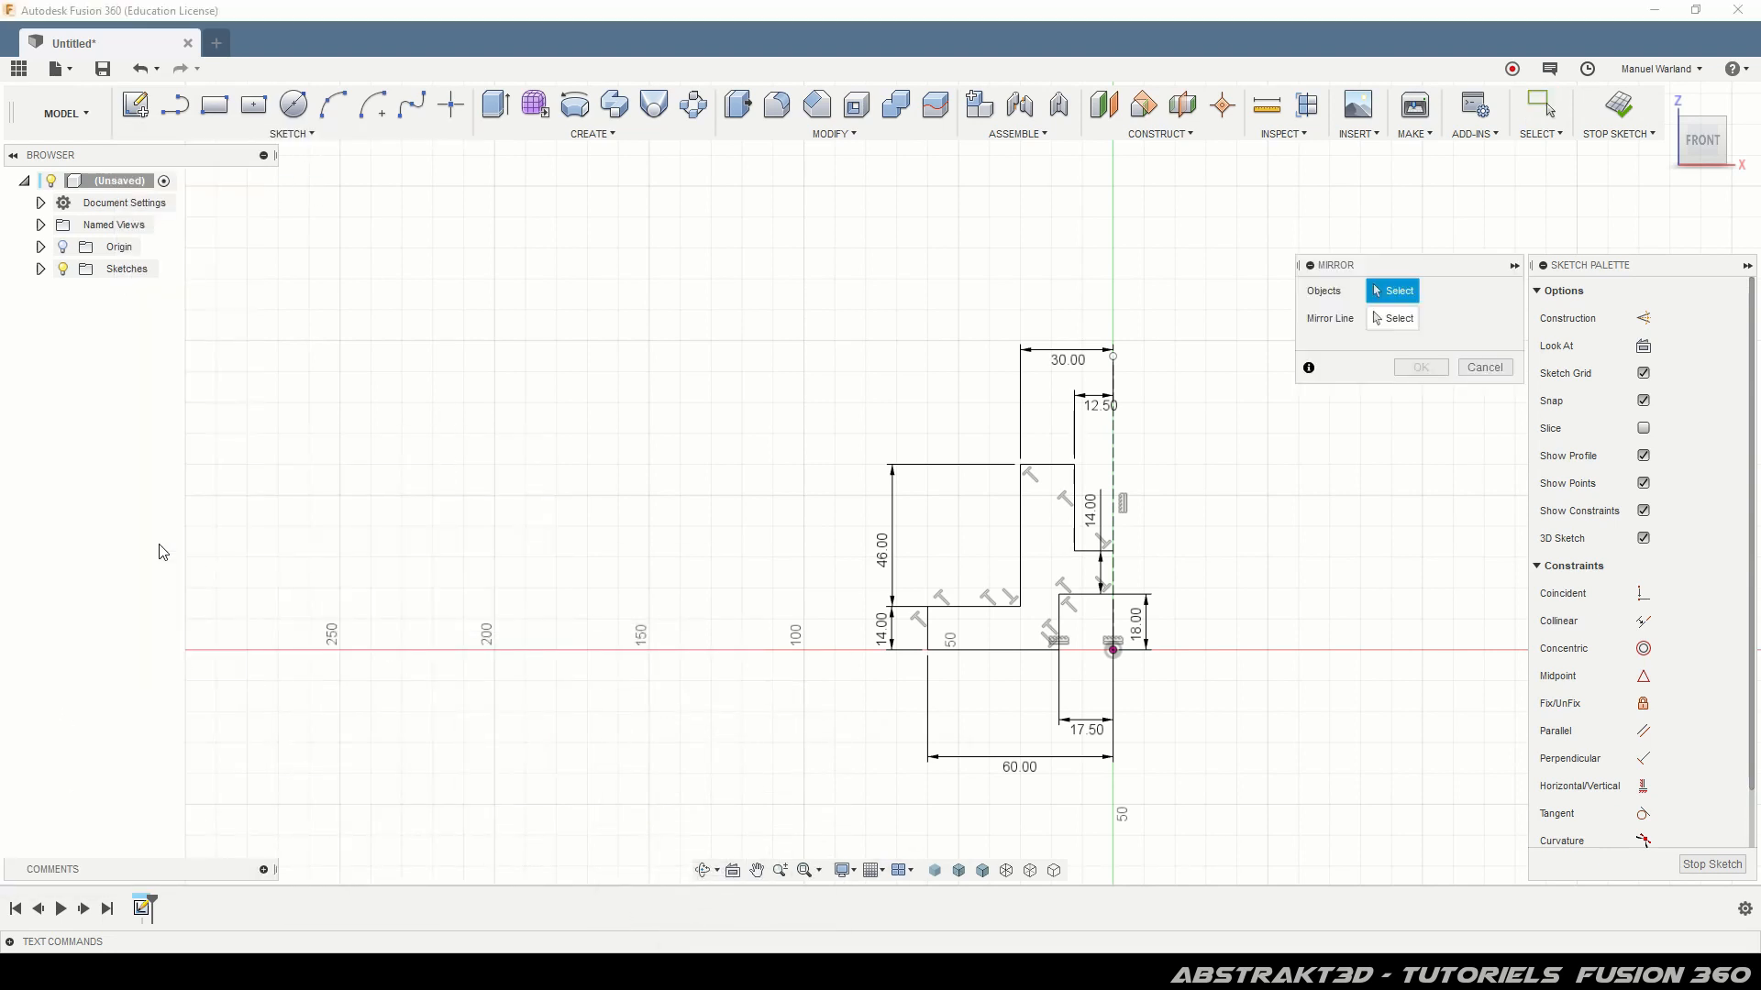
double_click(974, 606)
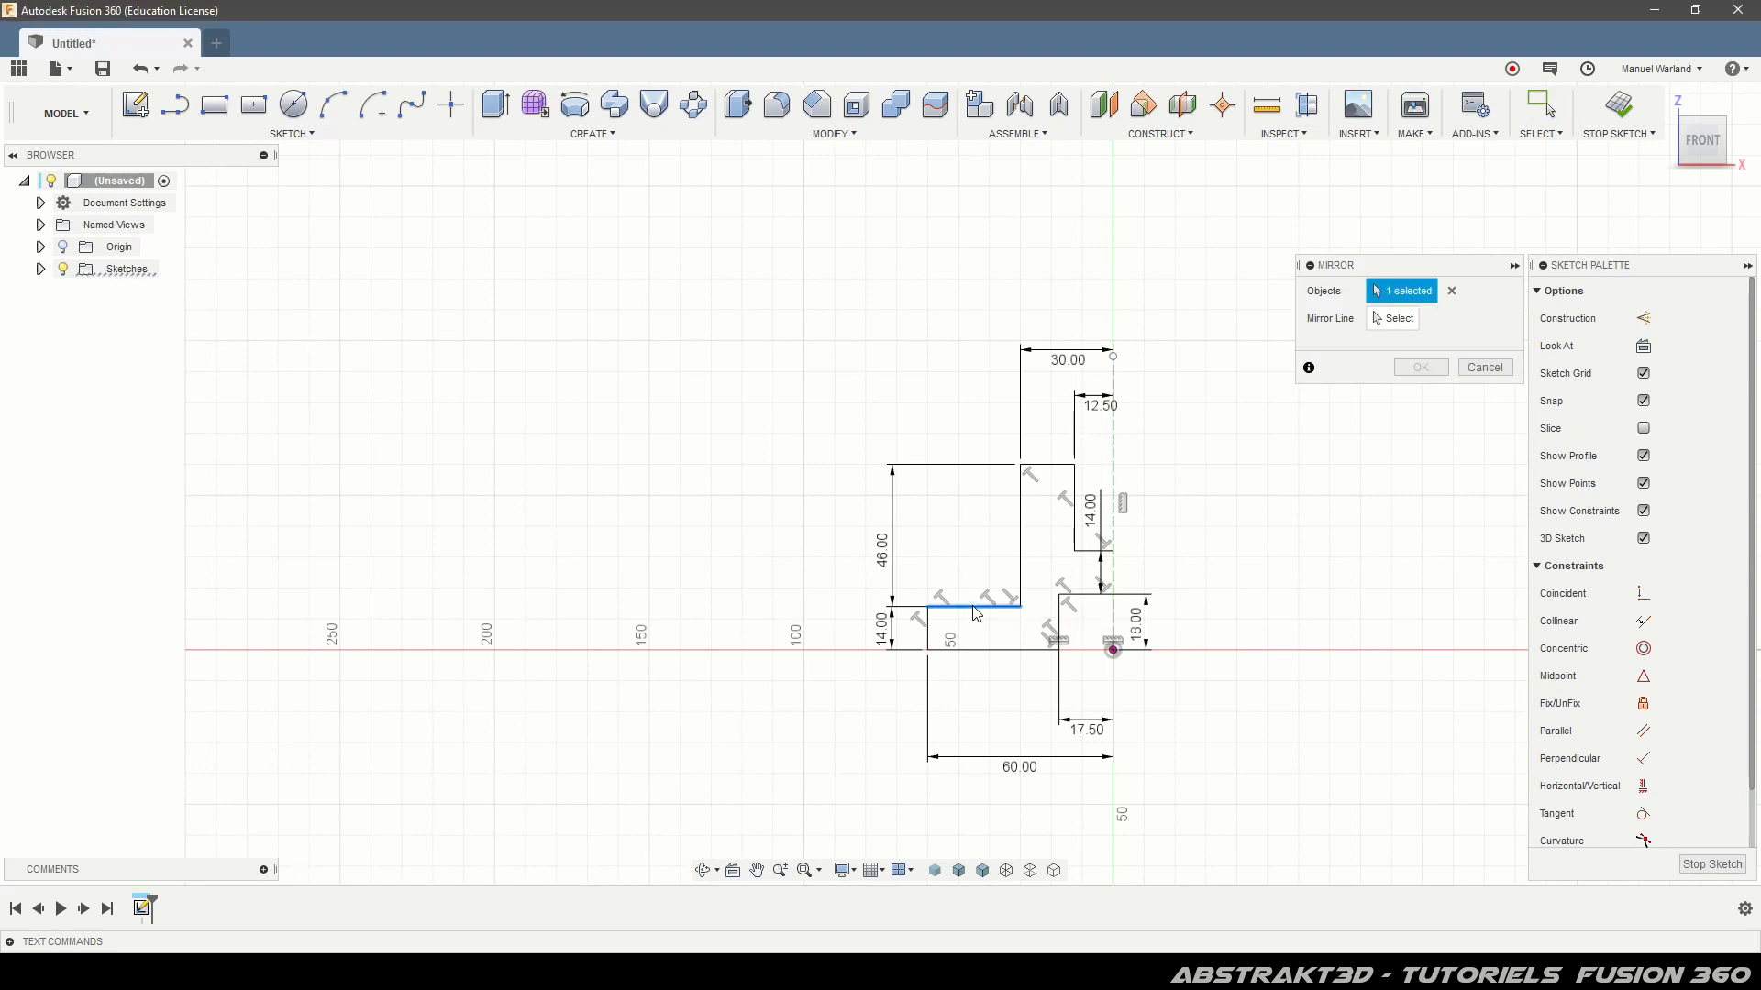
click(1408, 326)
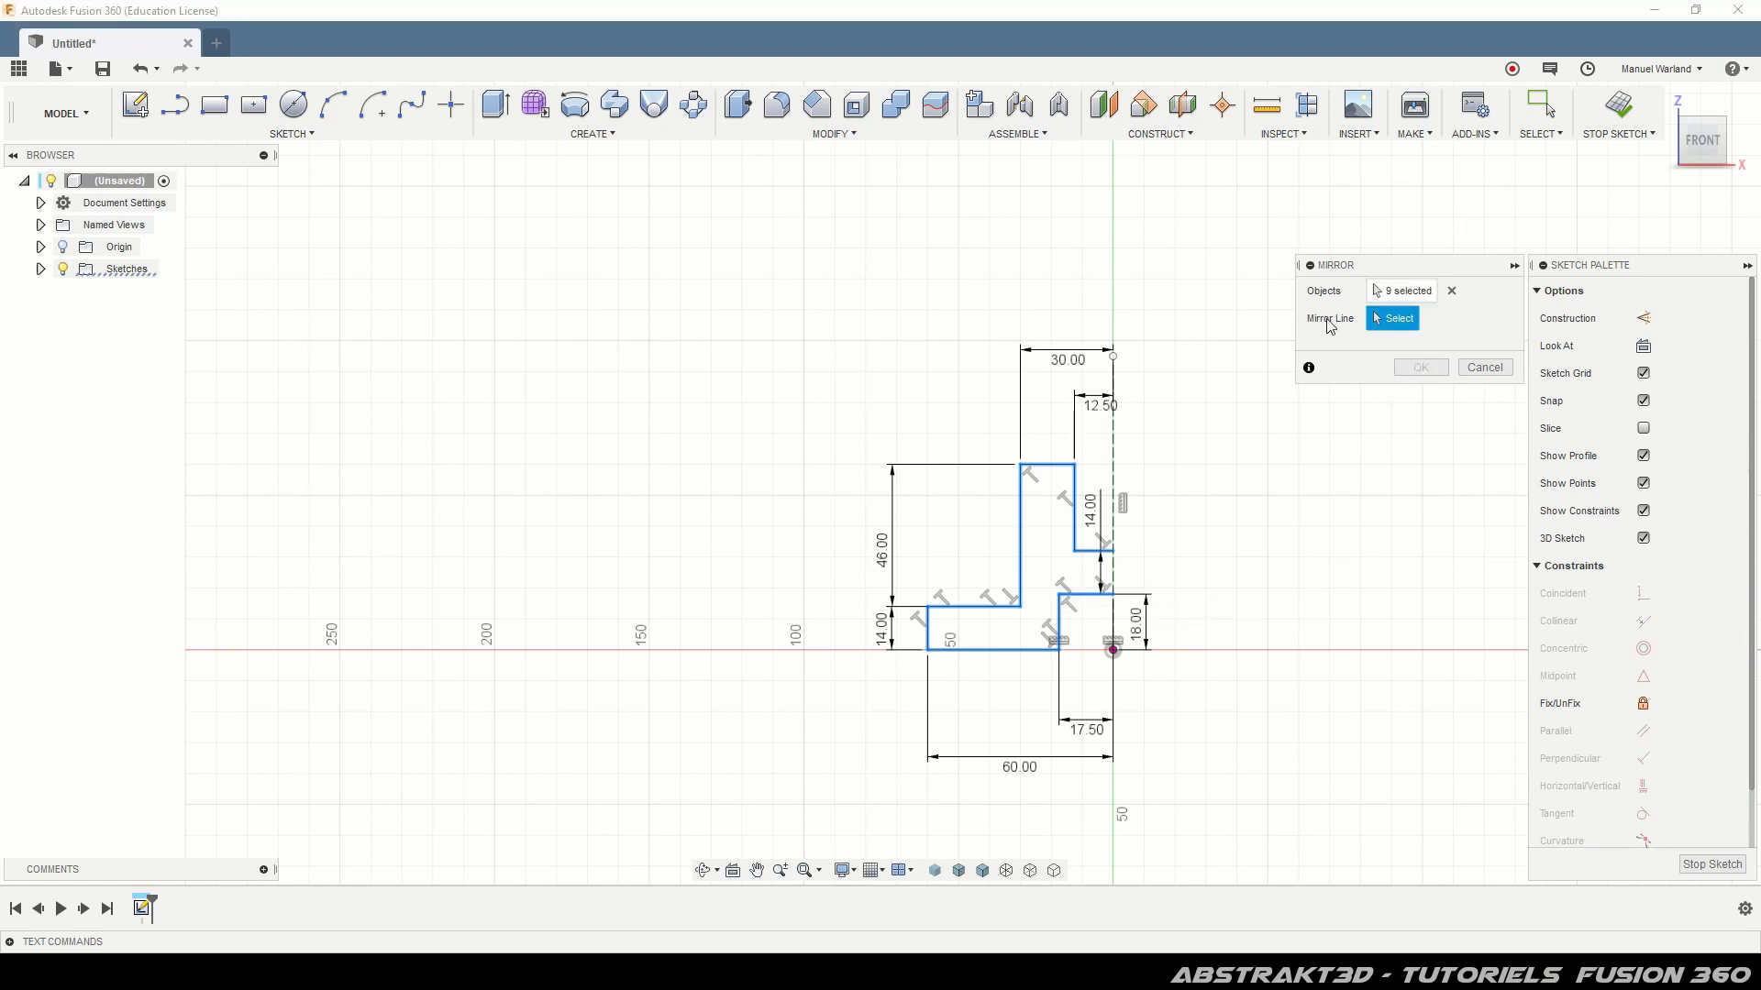
click(1115, 449)
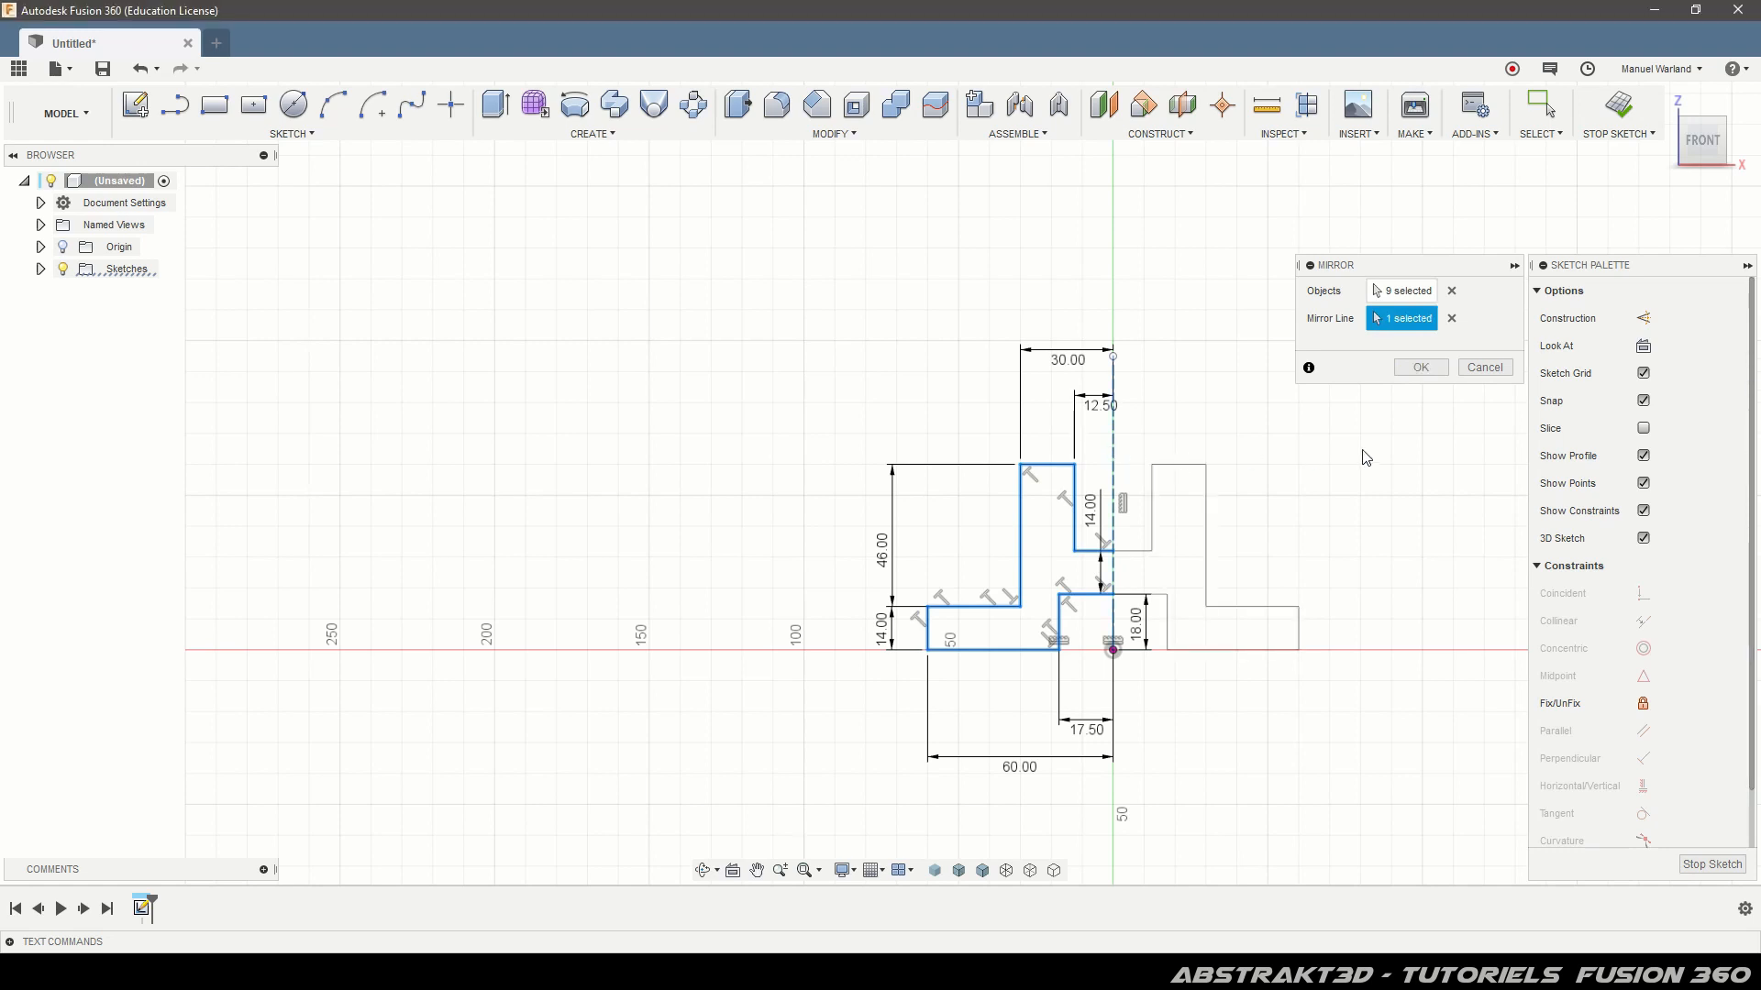
click(1419, 368)
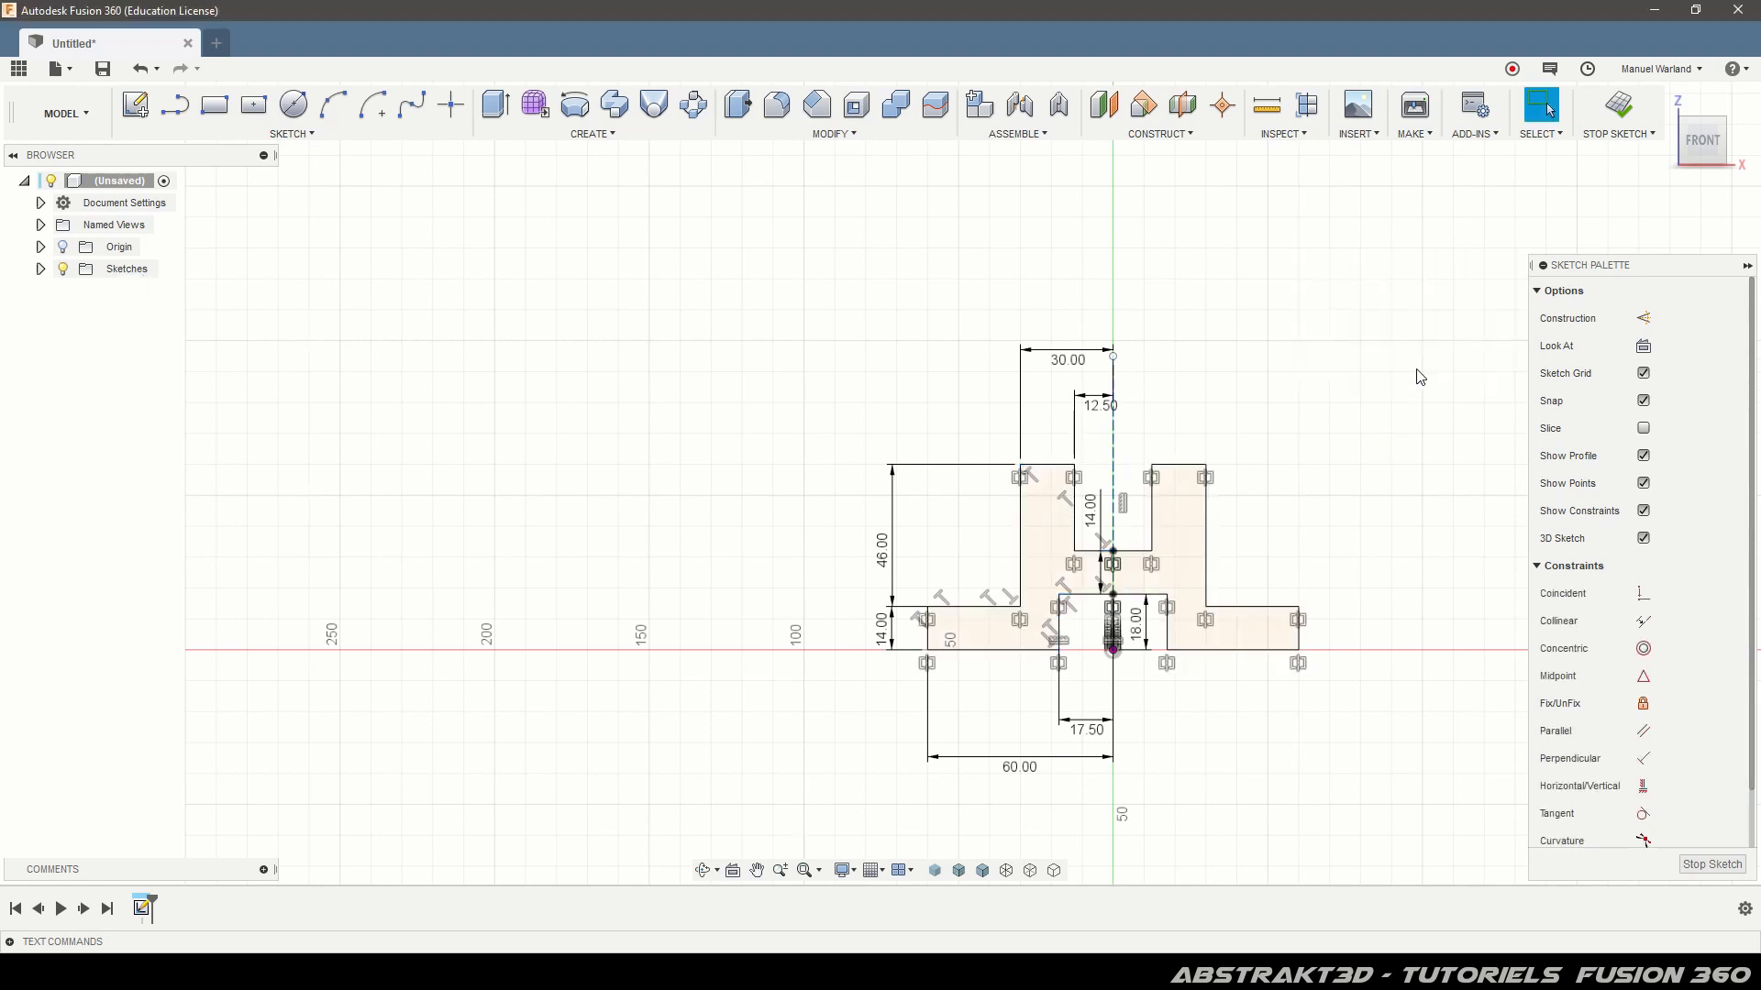
click(1177, 541)
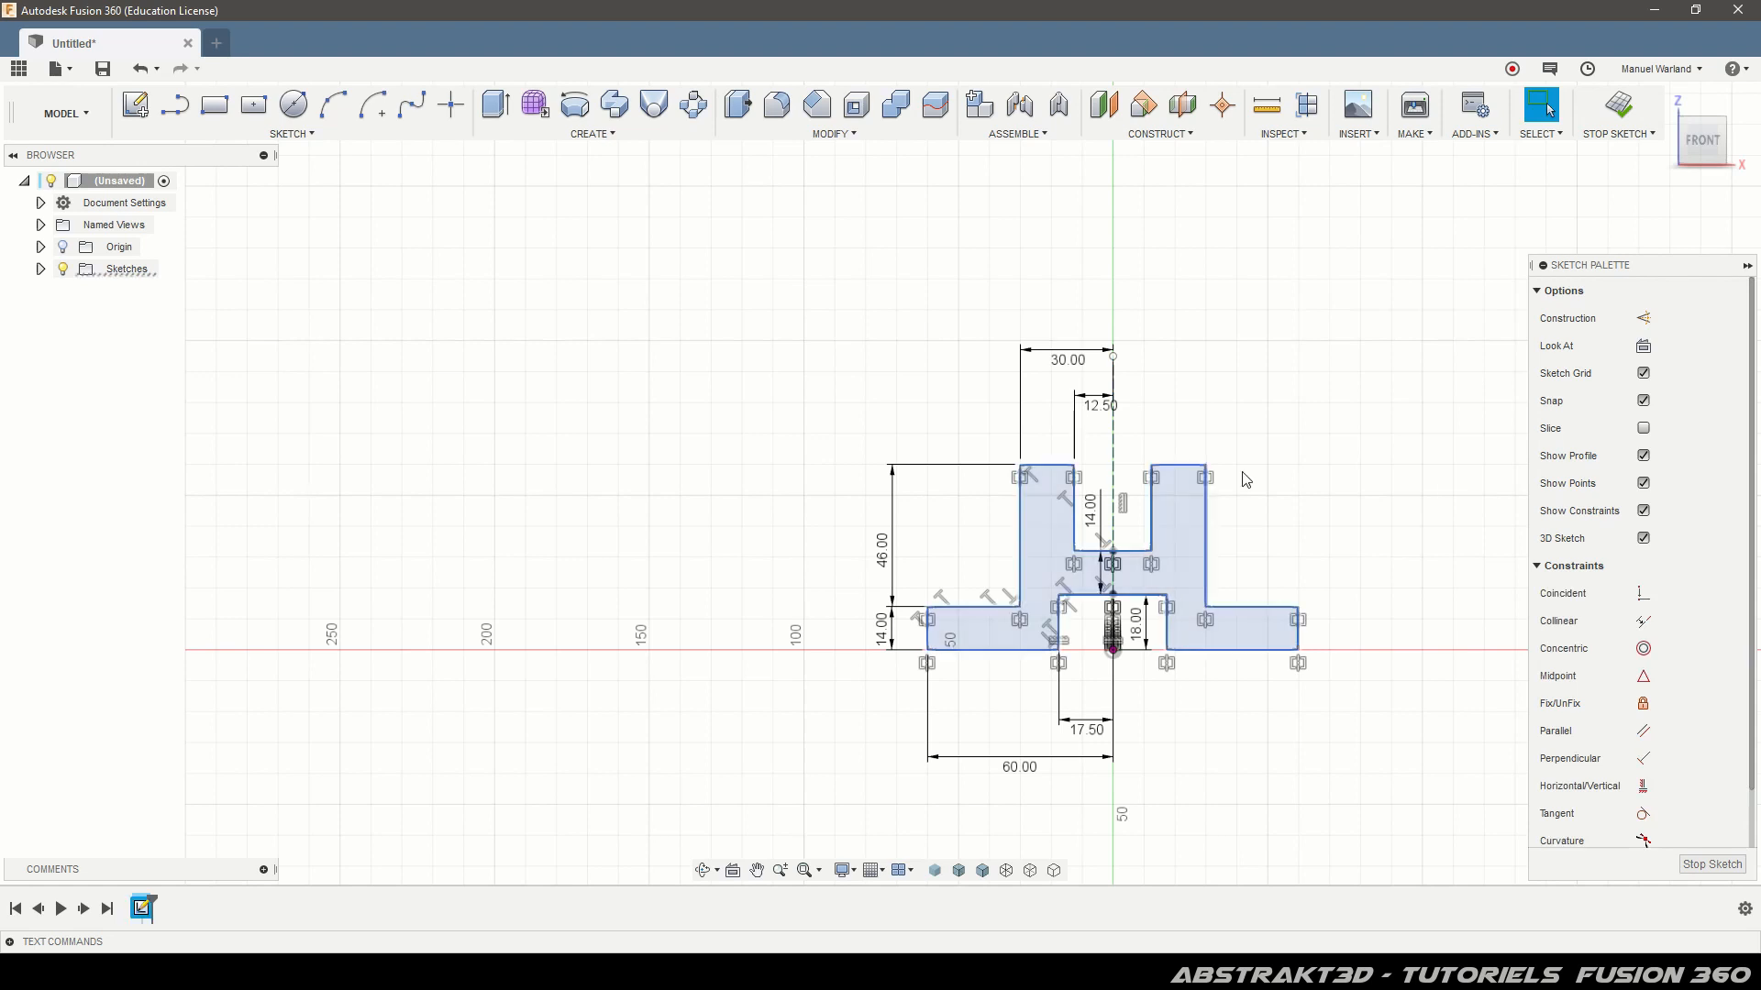
key(Escape)
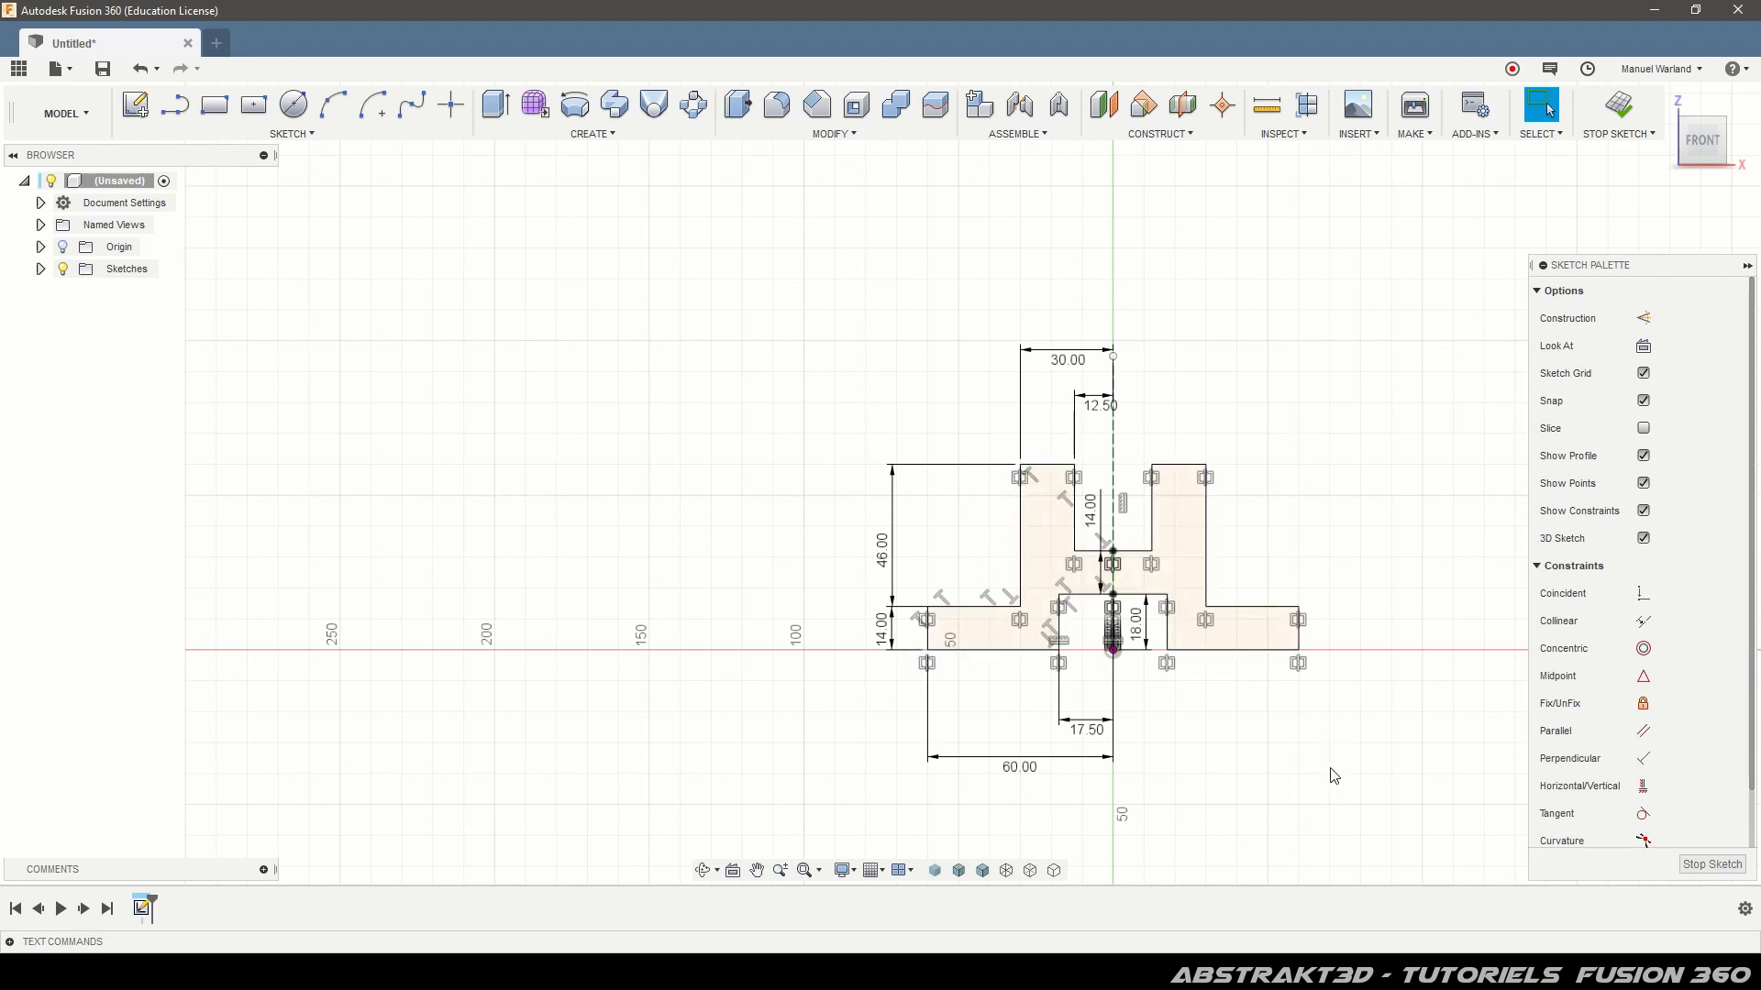
click(1712, 865)
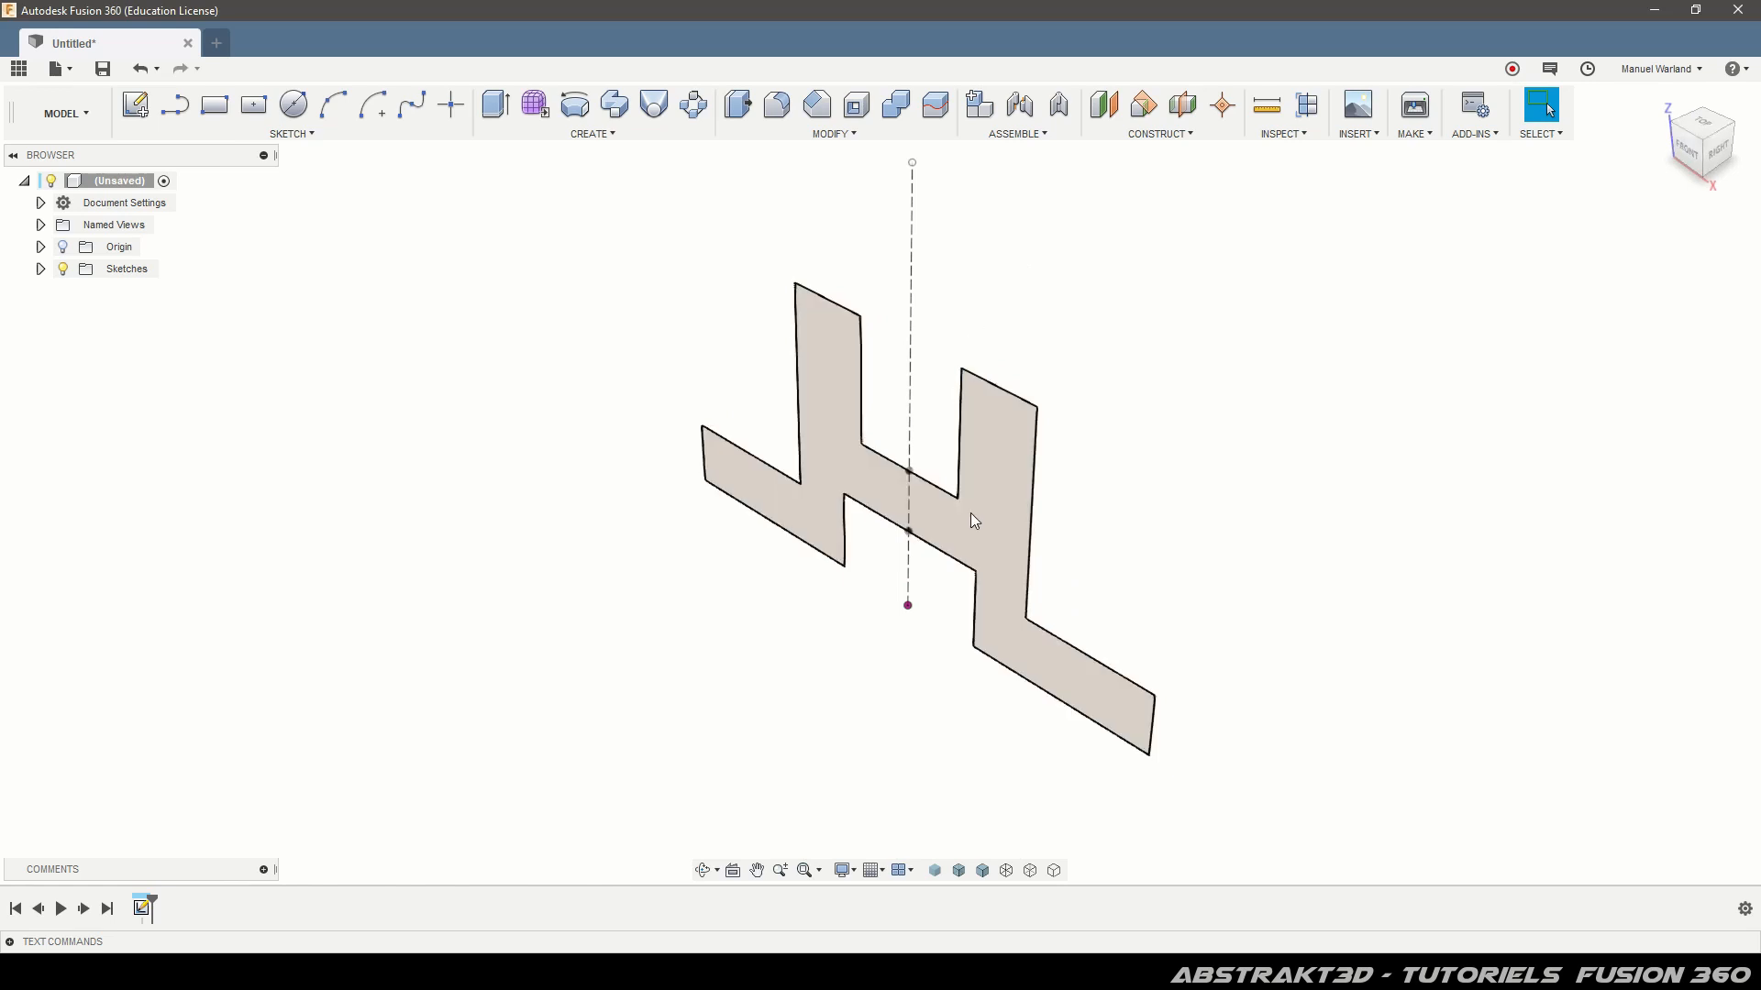
- With the reference drawing back in view, extrude the bracket profile symmetrically to a whole length of 35 mm as a new body
click(970, 514)
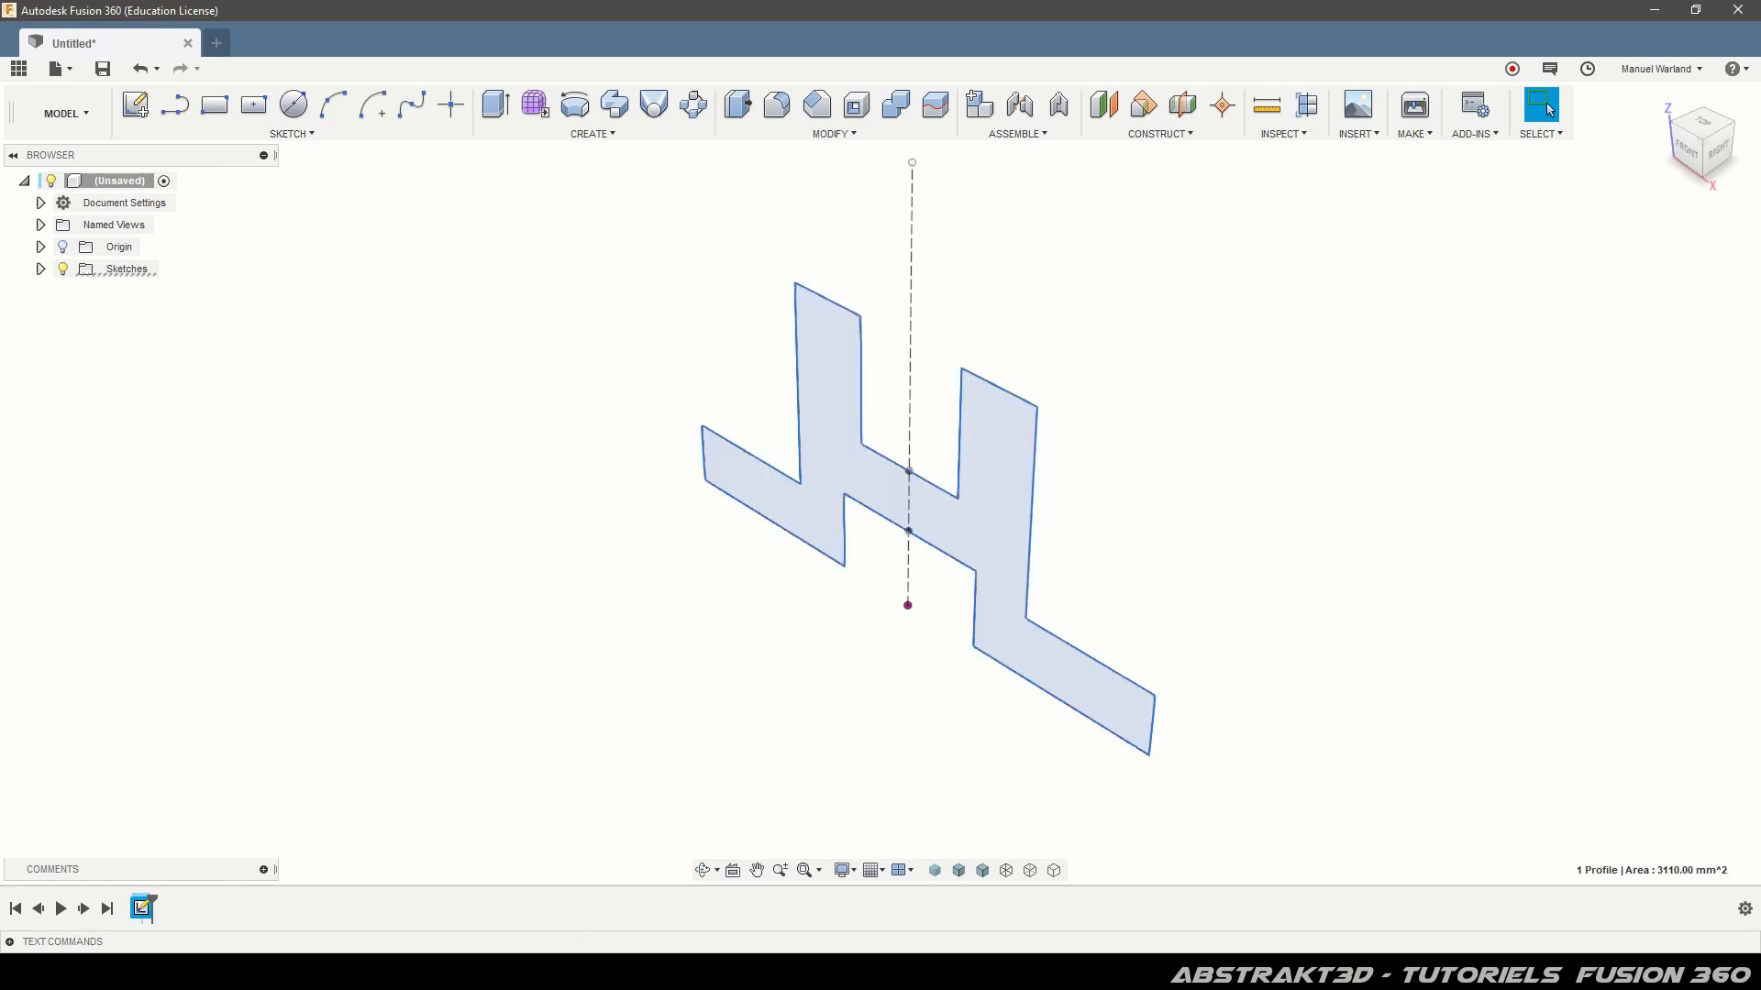
mouse_move(1279, 972)
click(1279, 910)
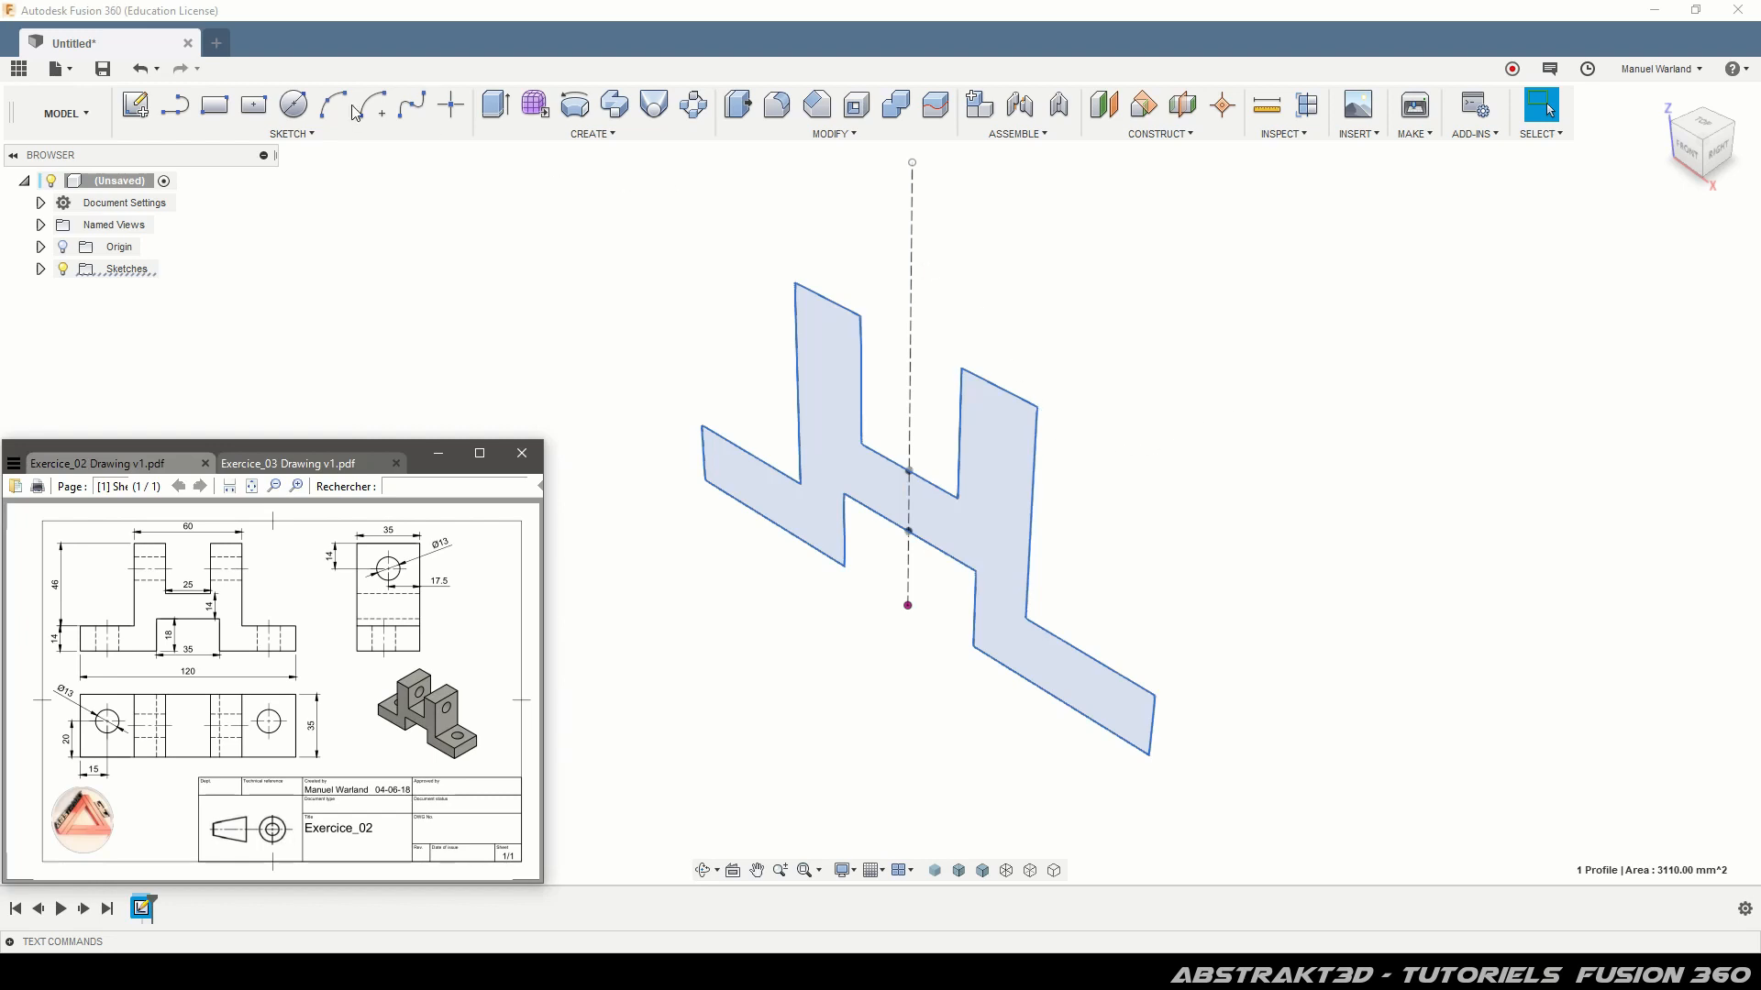
click(495, 105)
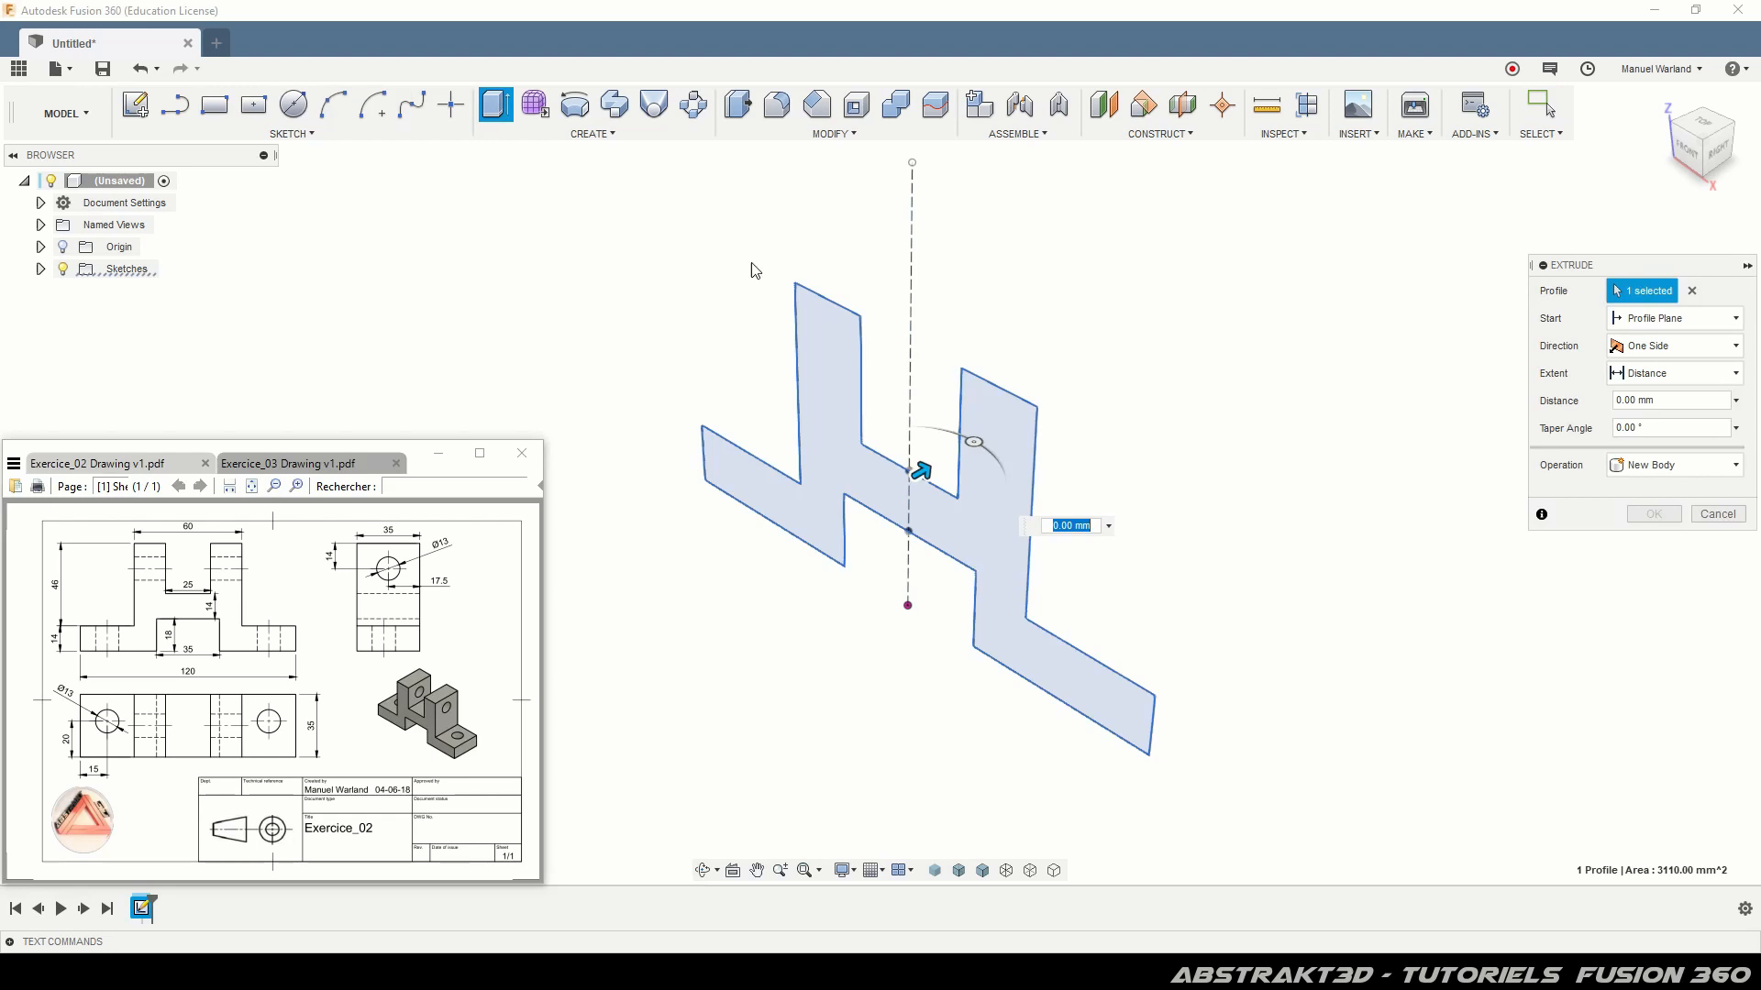
click(972, 511)
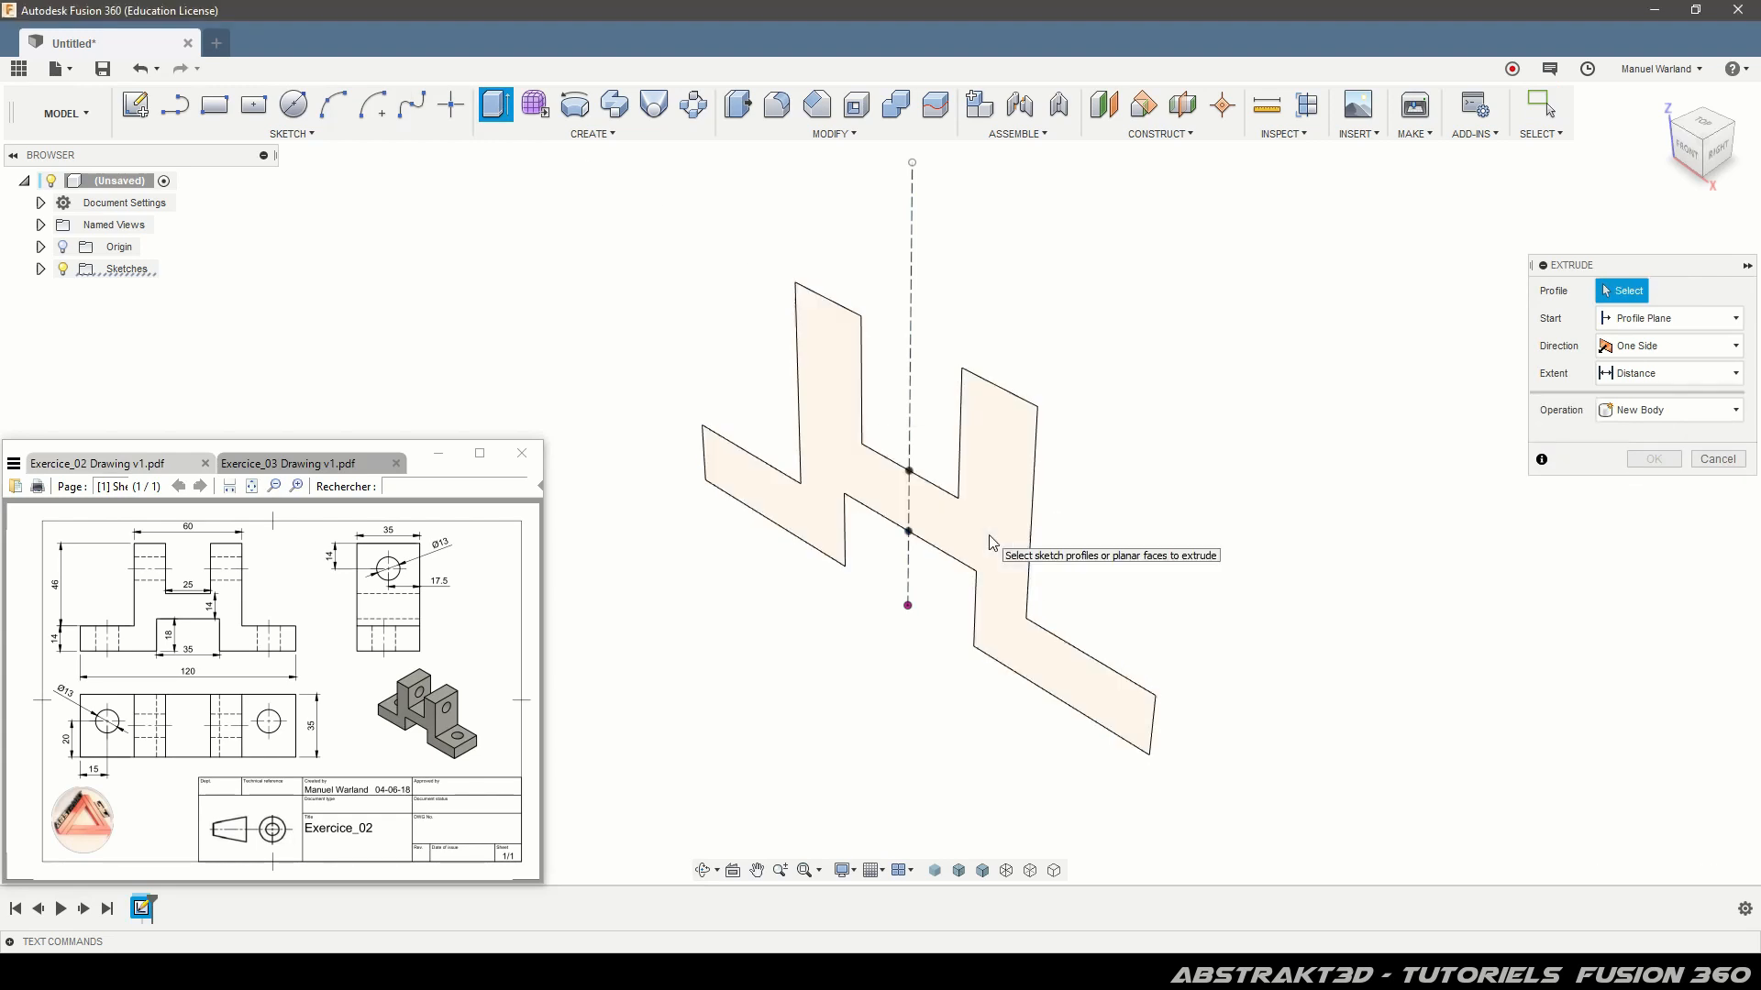
click(977, 528)
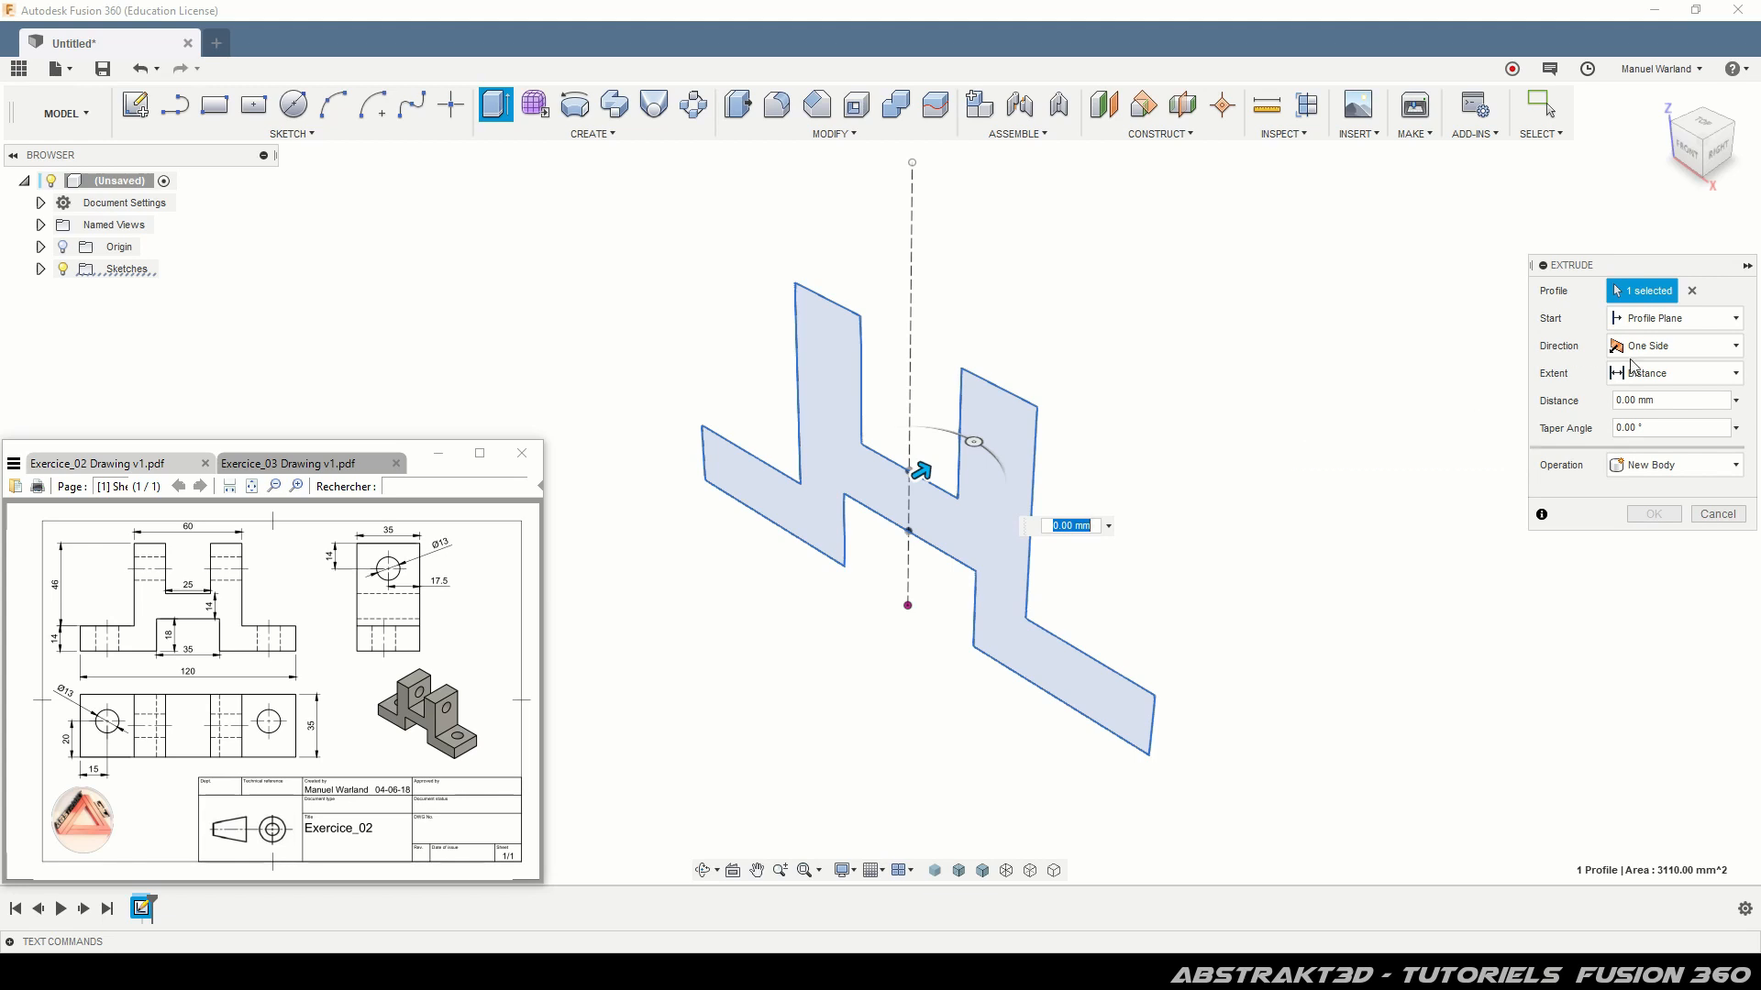
click(1681, 349)
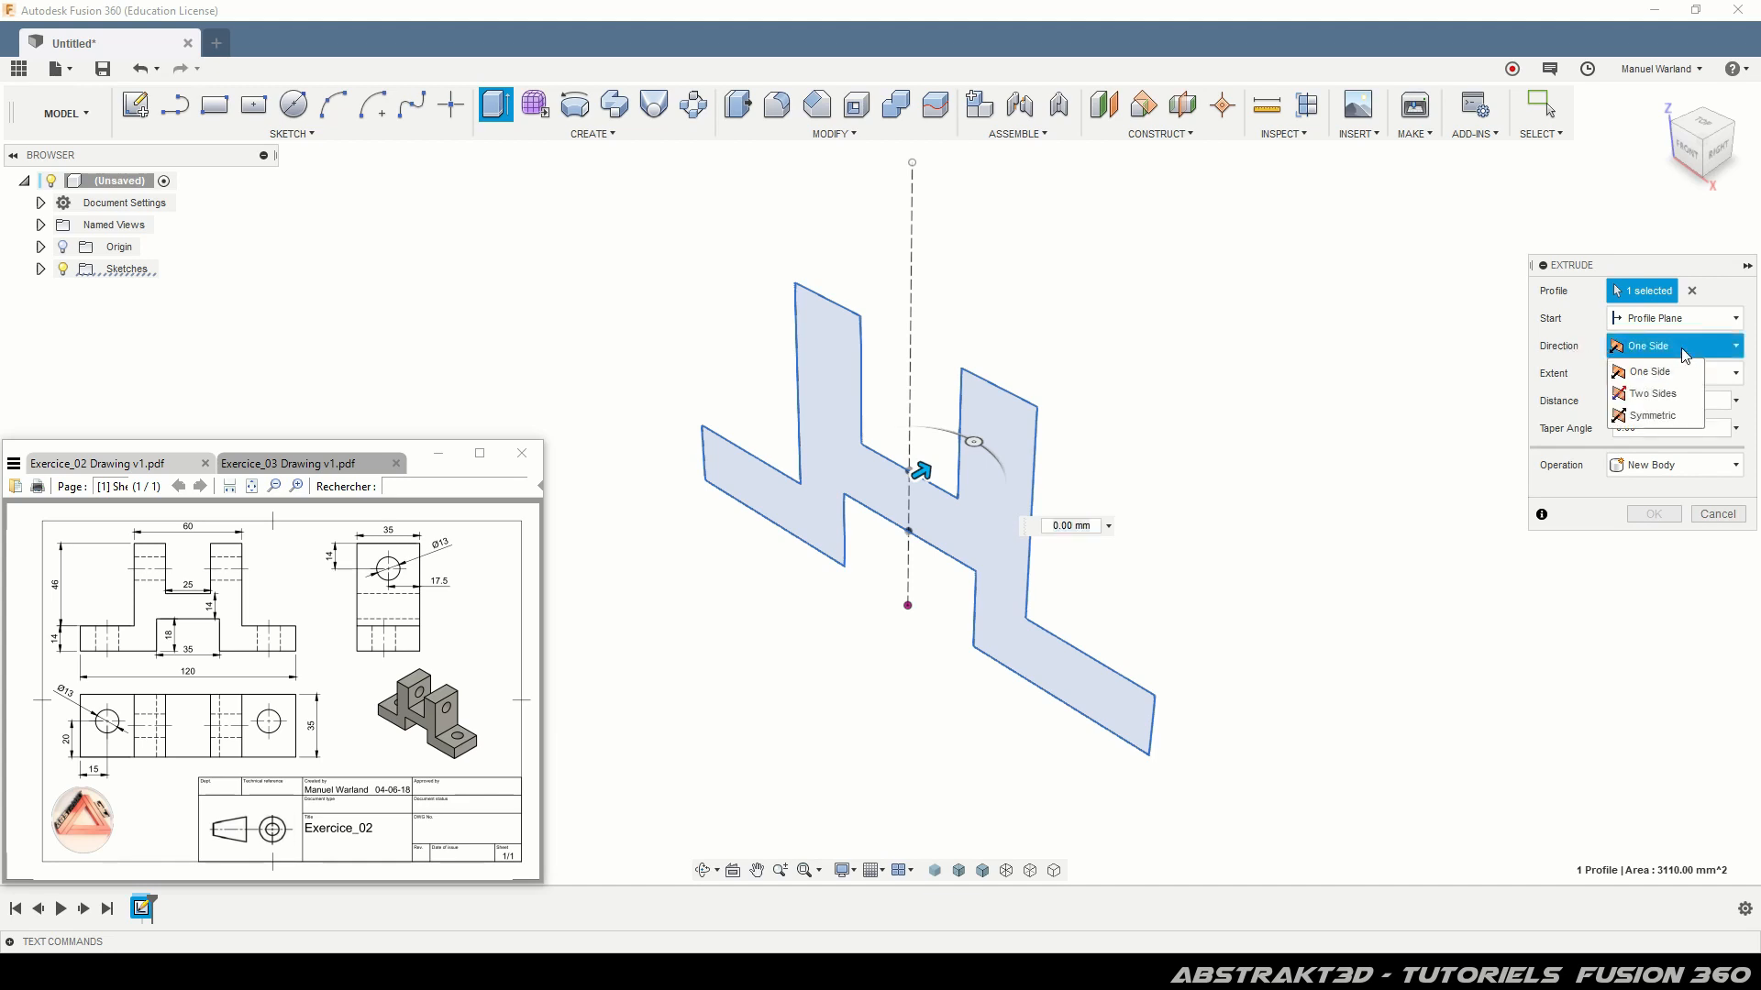
click(1688, 417)
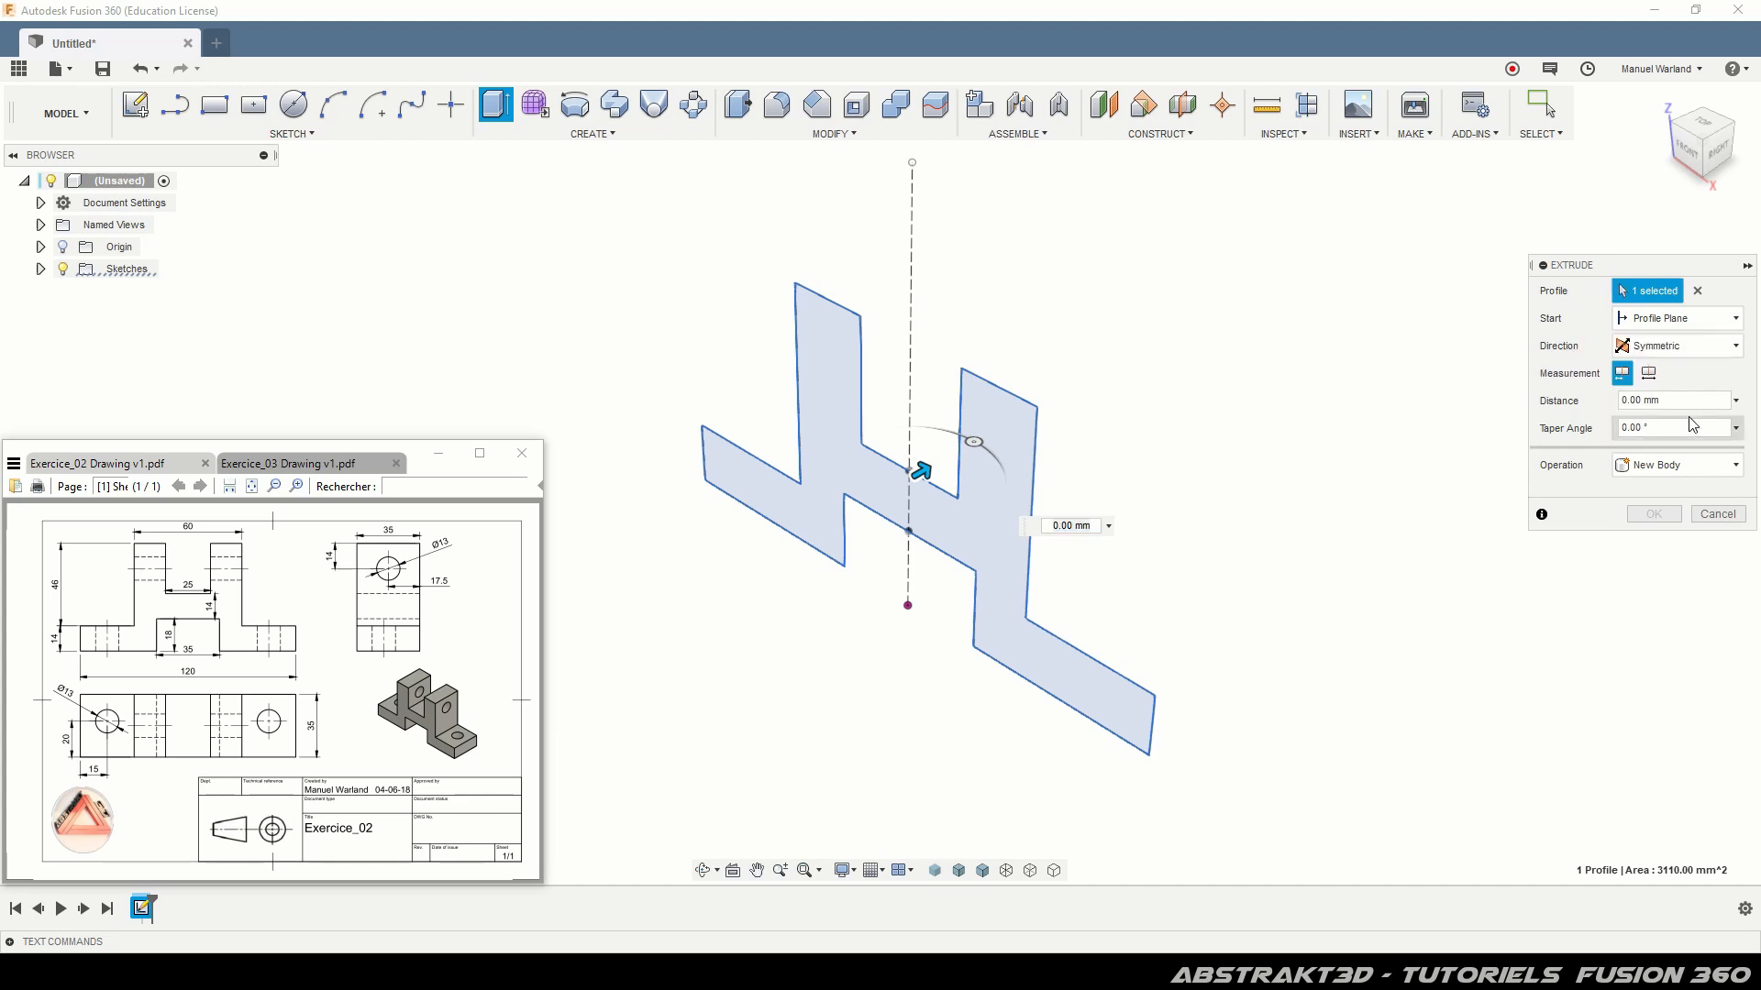
click(1648, 375)
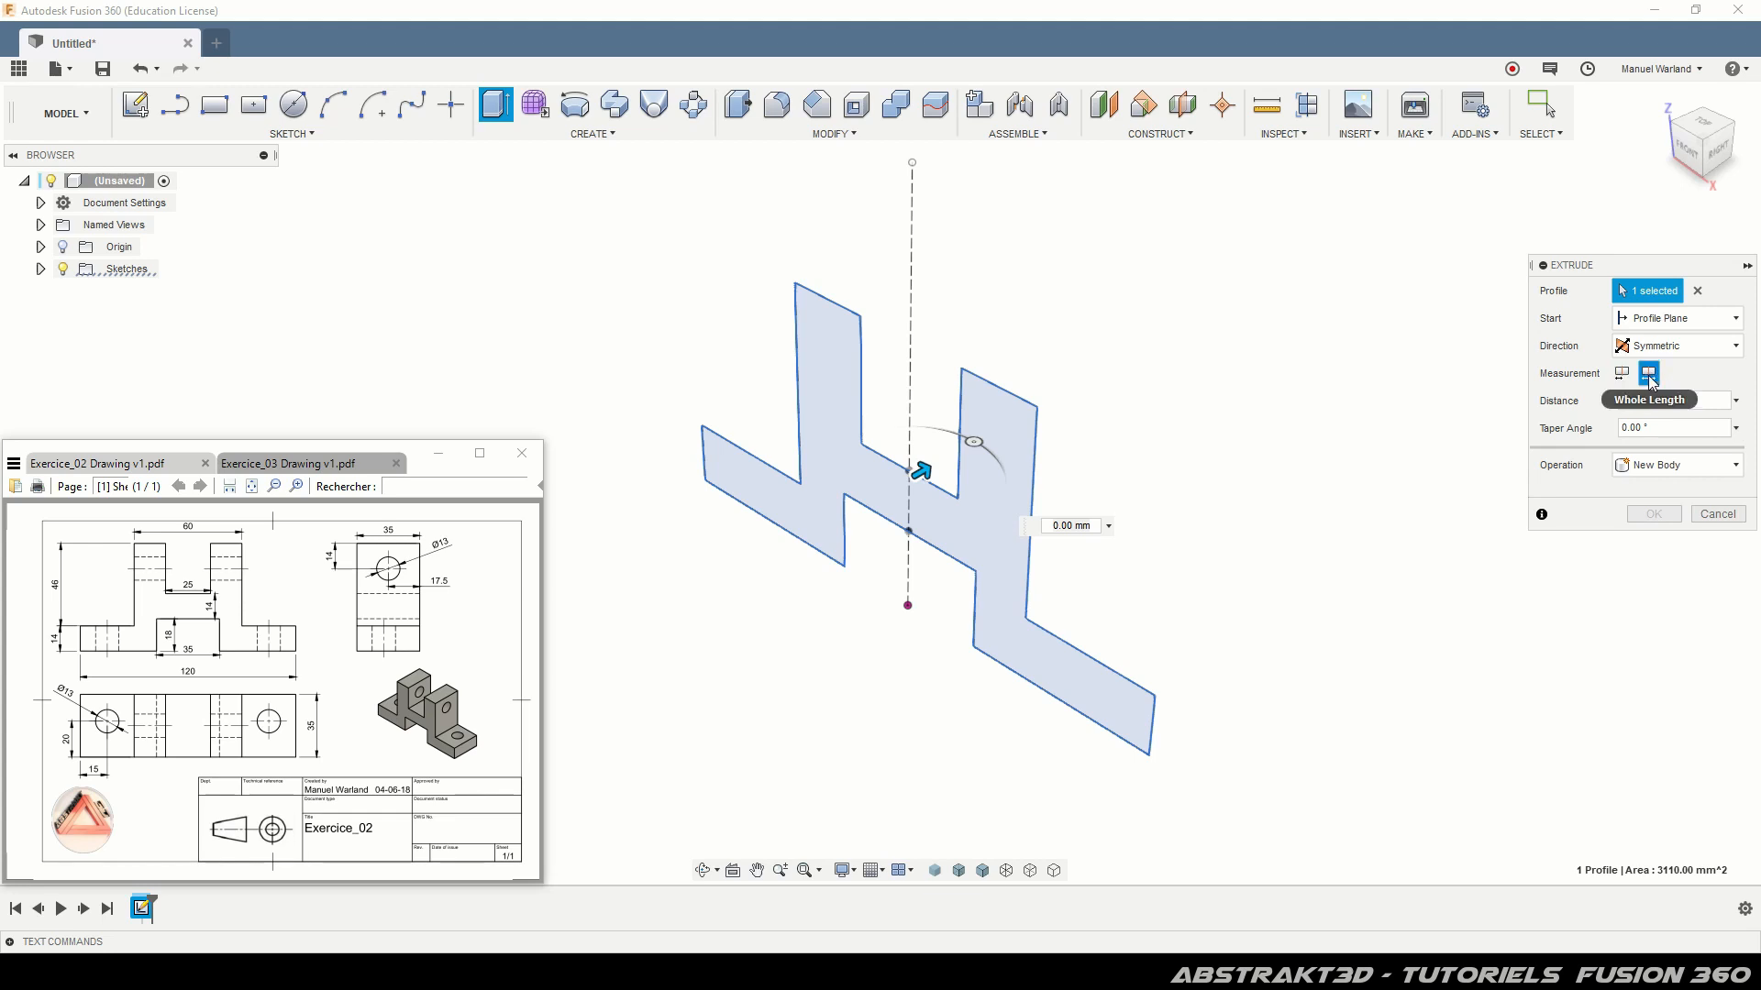
click(1675, 401)
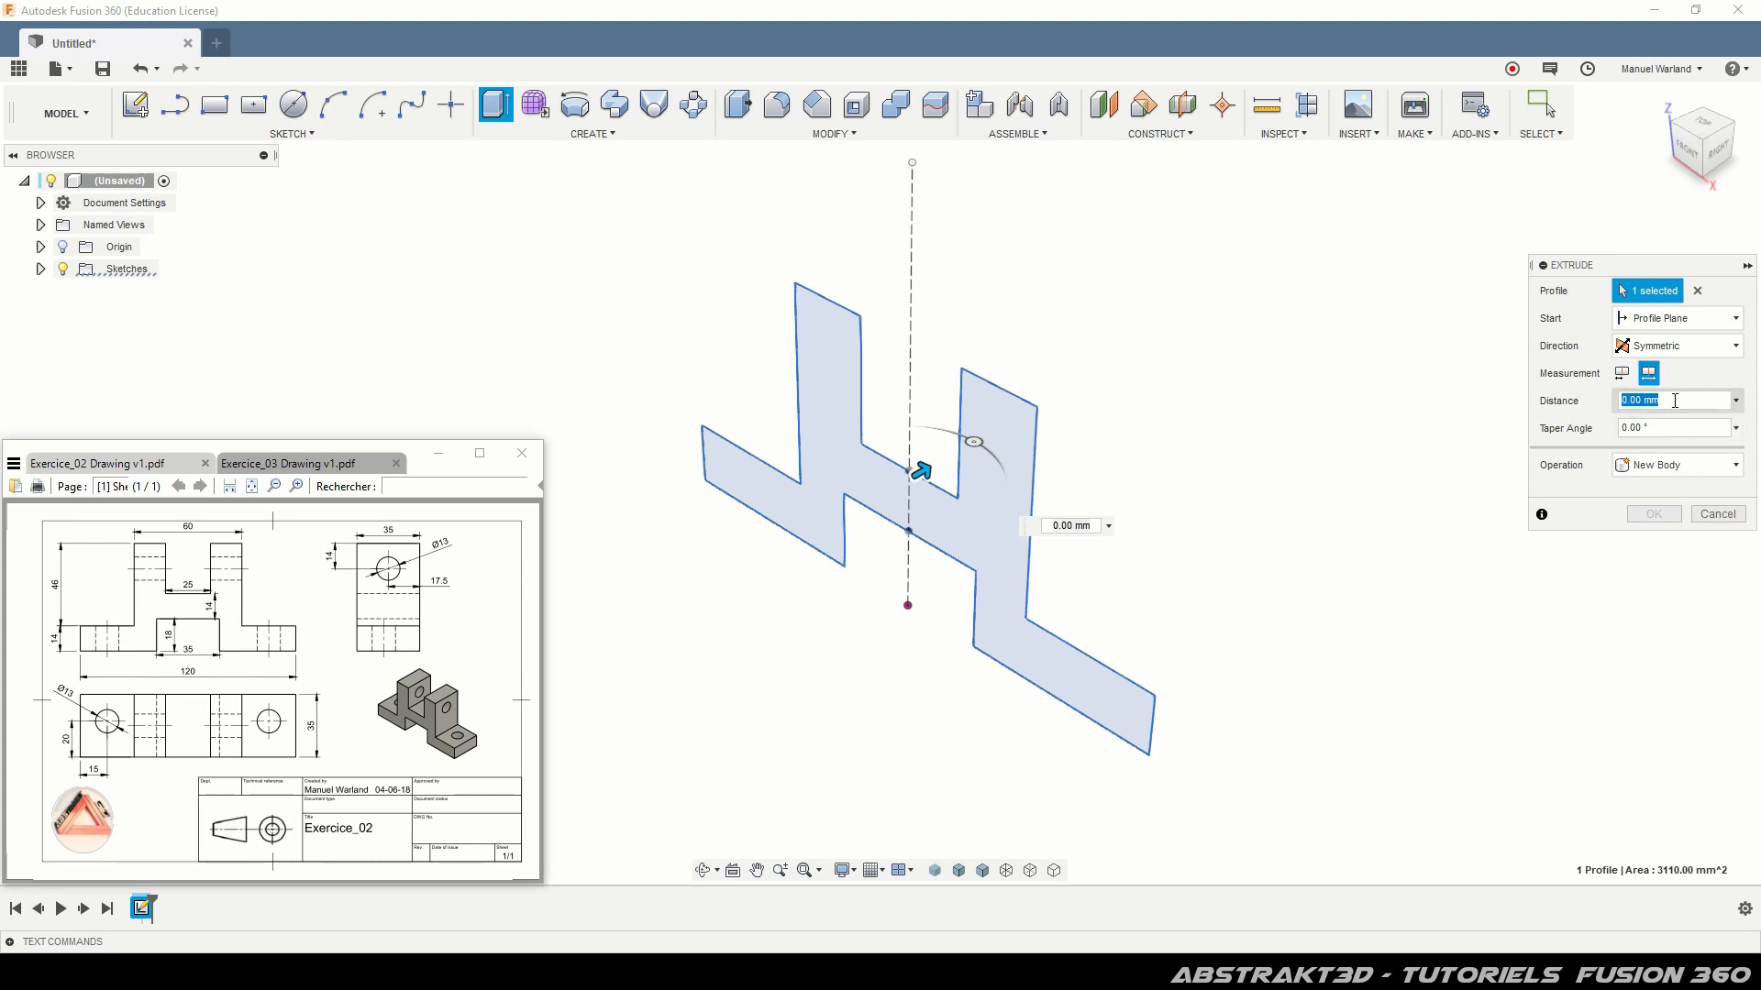
text(35)
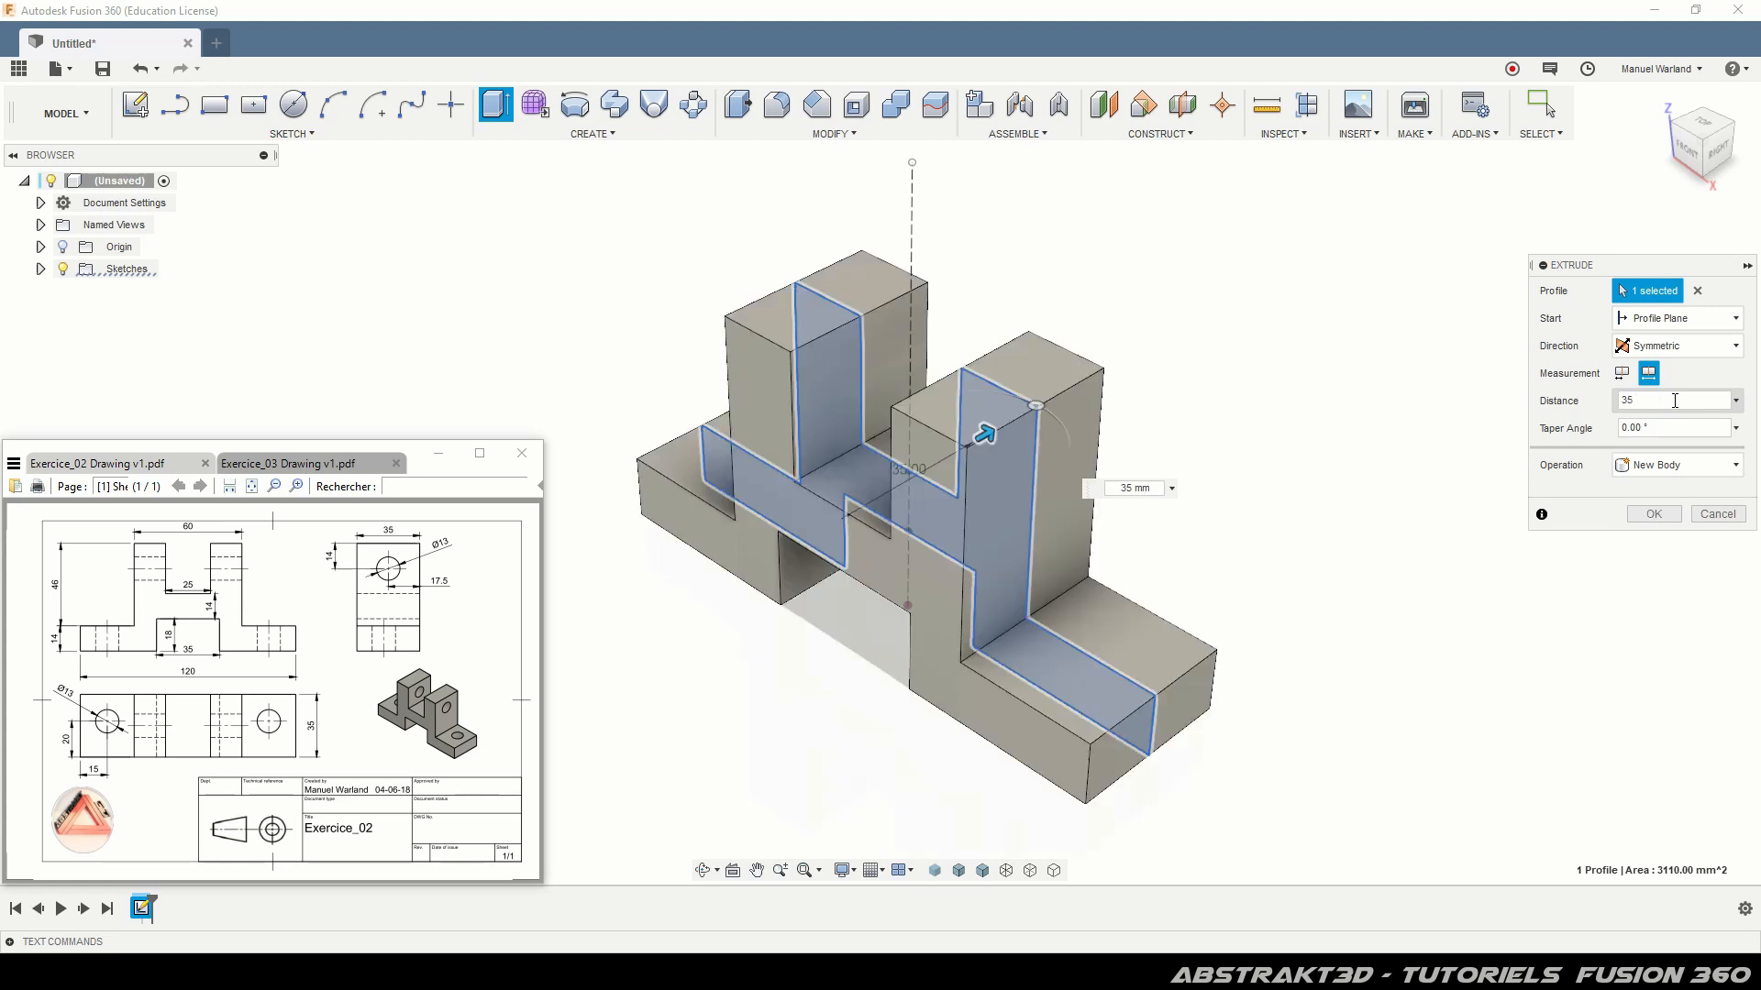
key(Return)
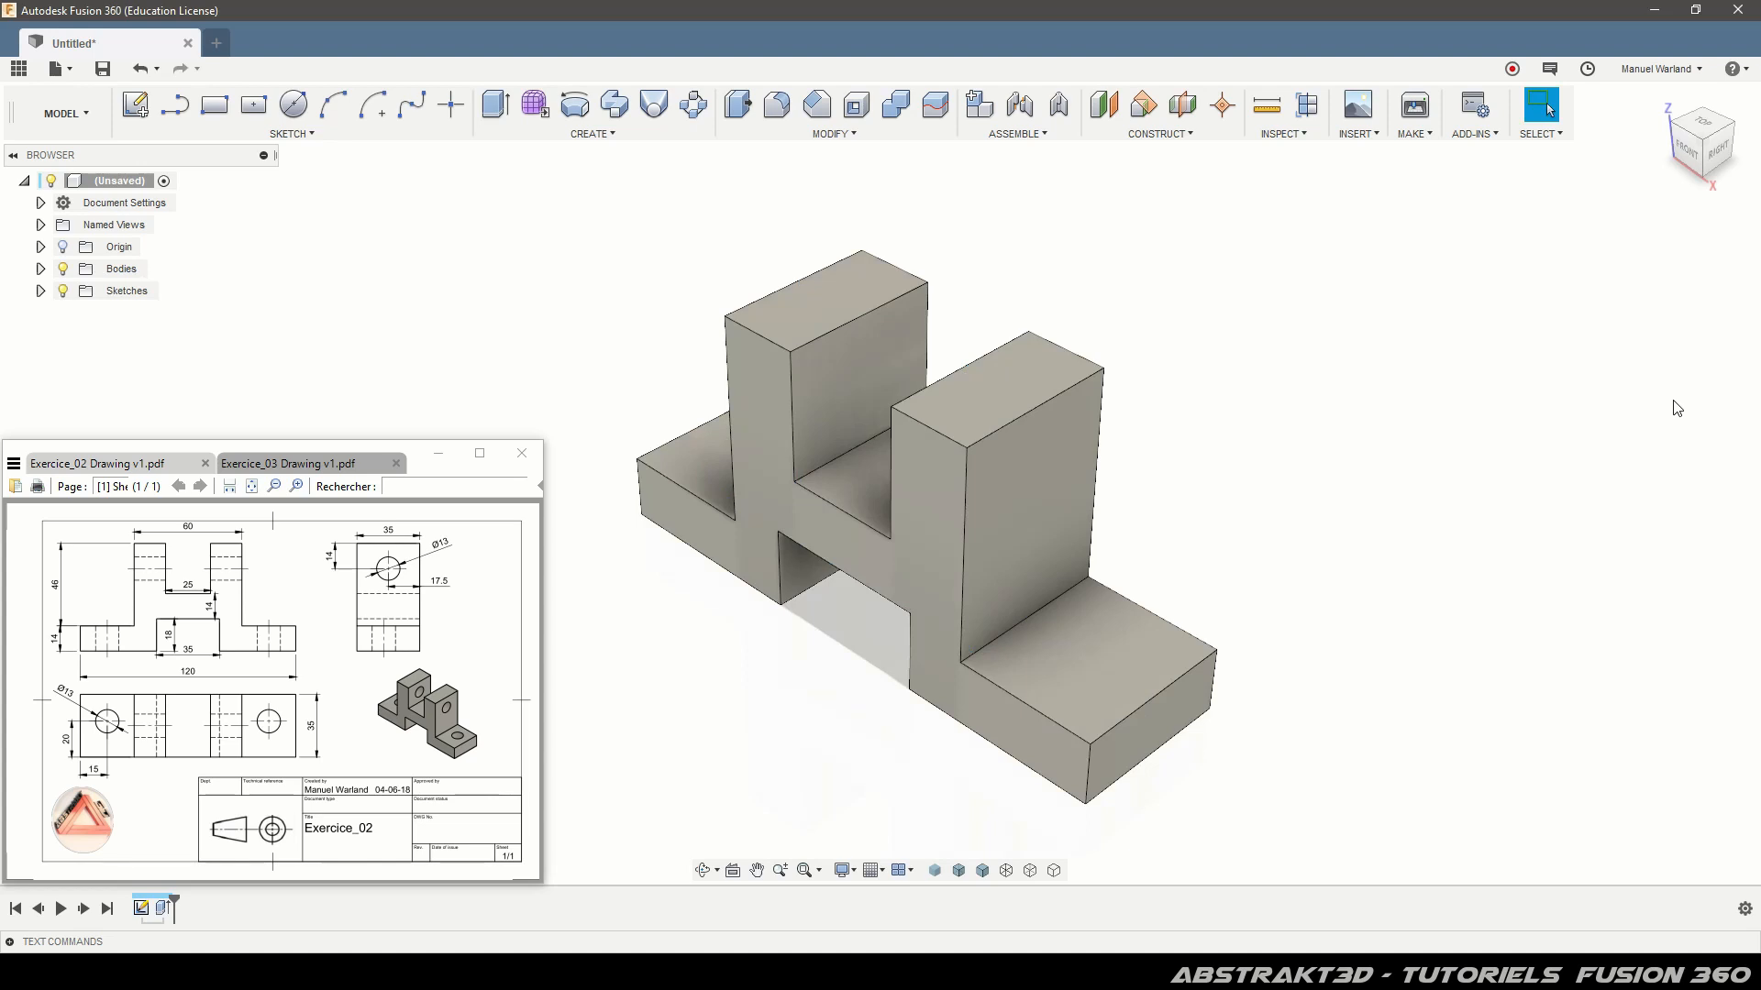
- Sketch a 13 mm diameter circle on the upper face of the left base foot and place its dimension outside the part
scroll(1384, 424, down, 3)
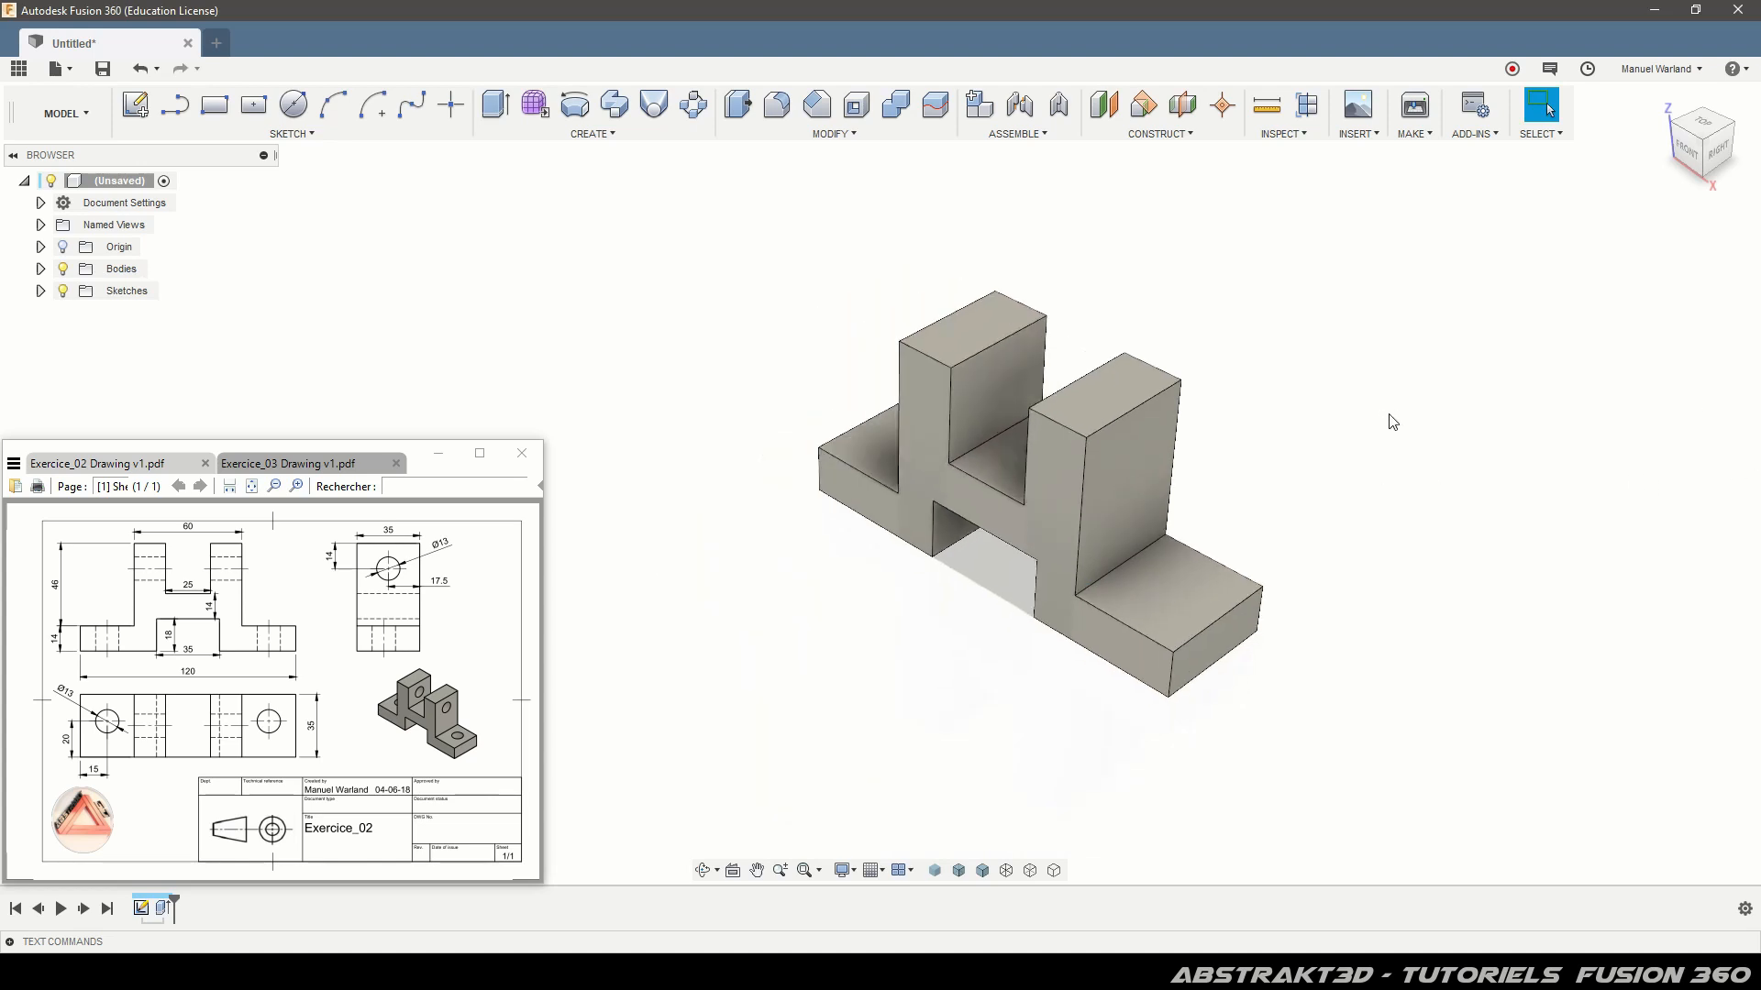
click(875, 449)
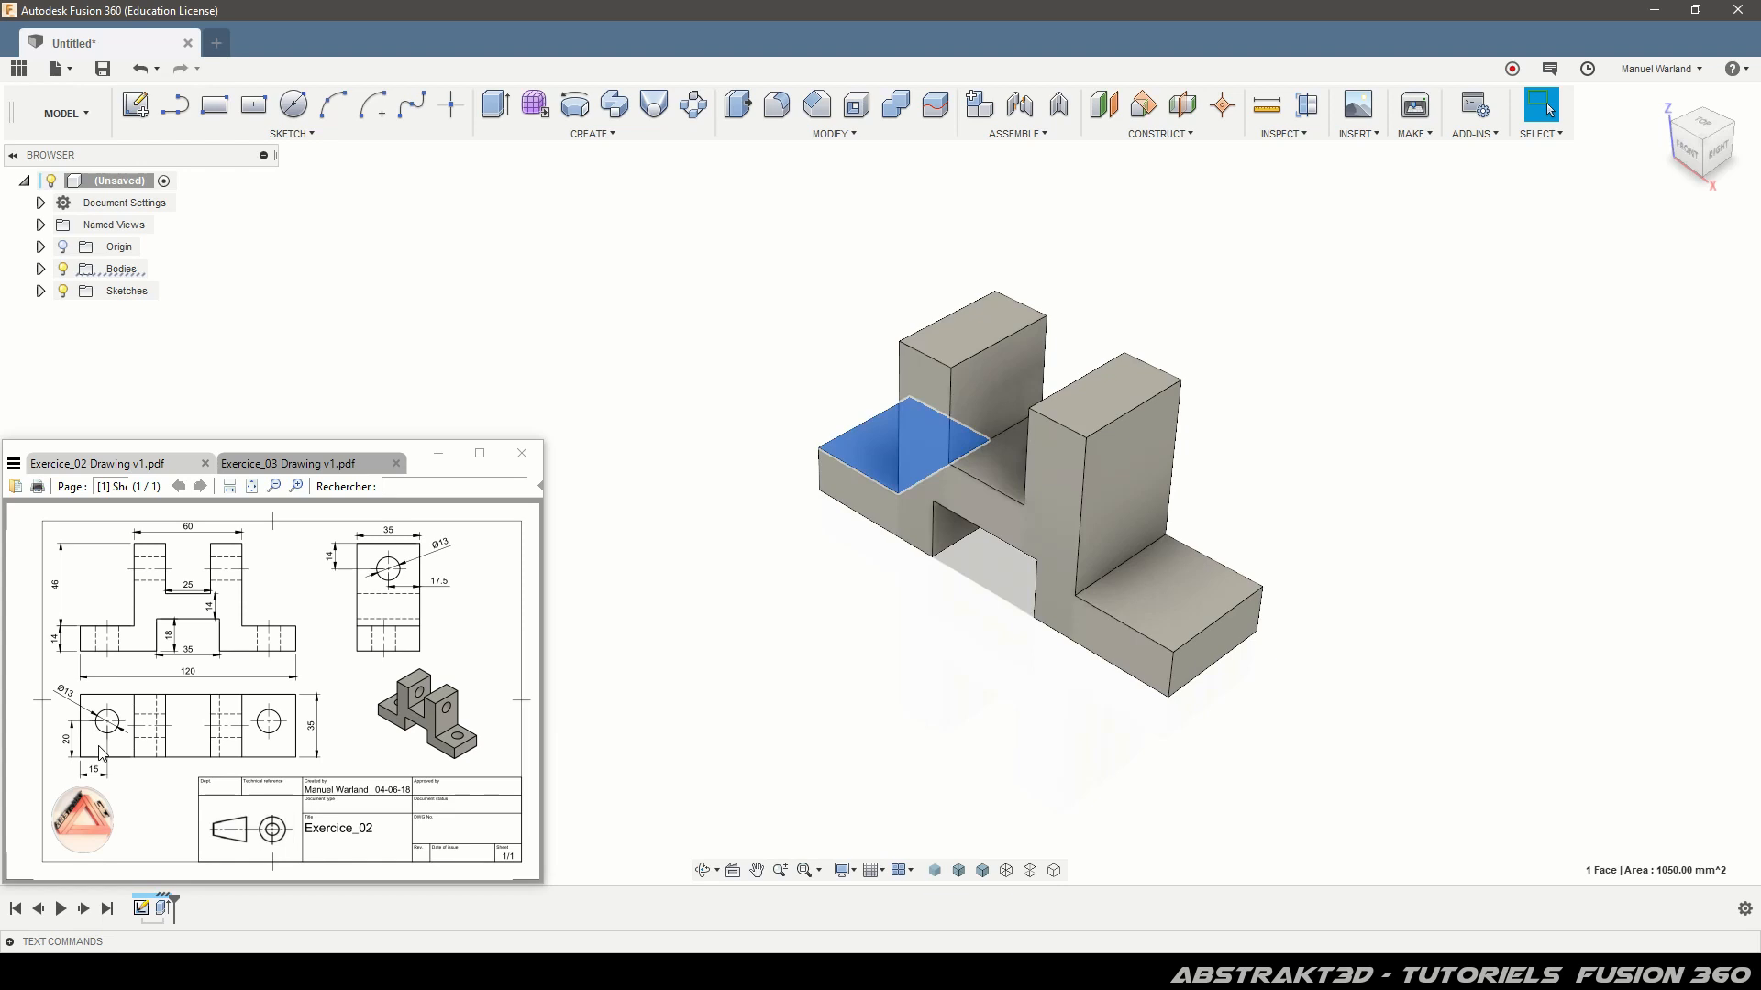
click(144, 113)
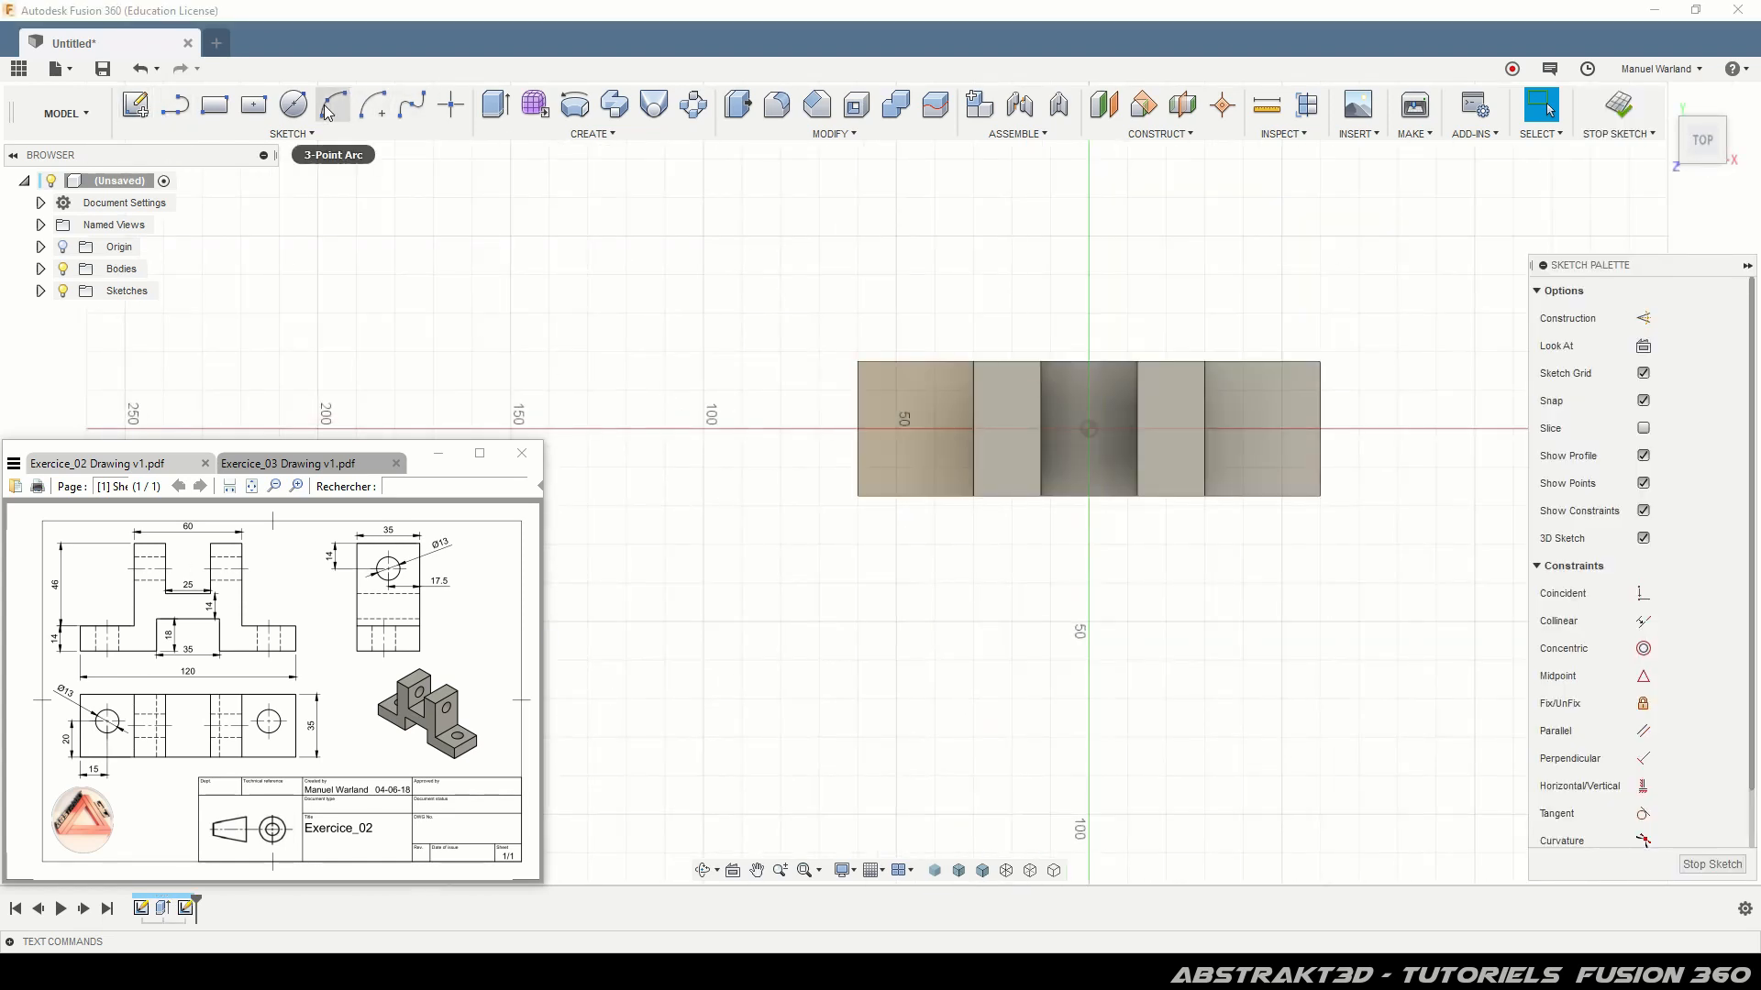
click(294, 104)
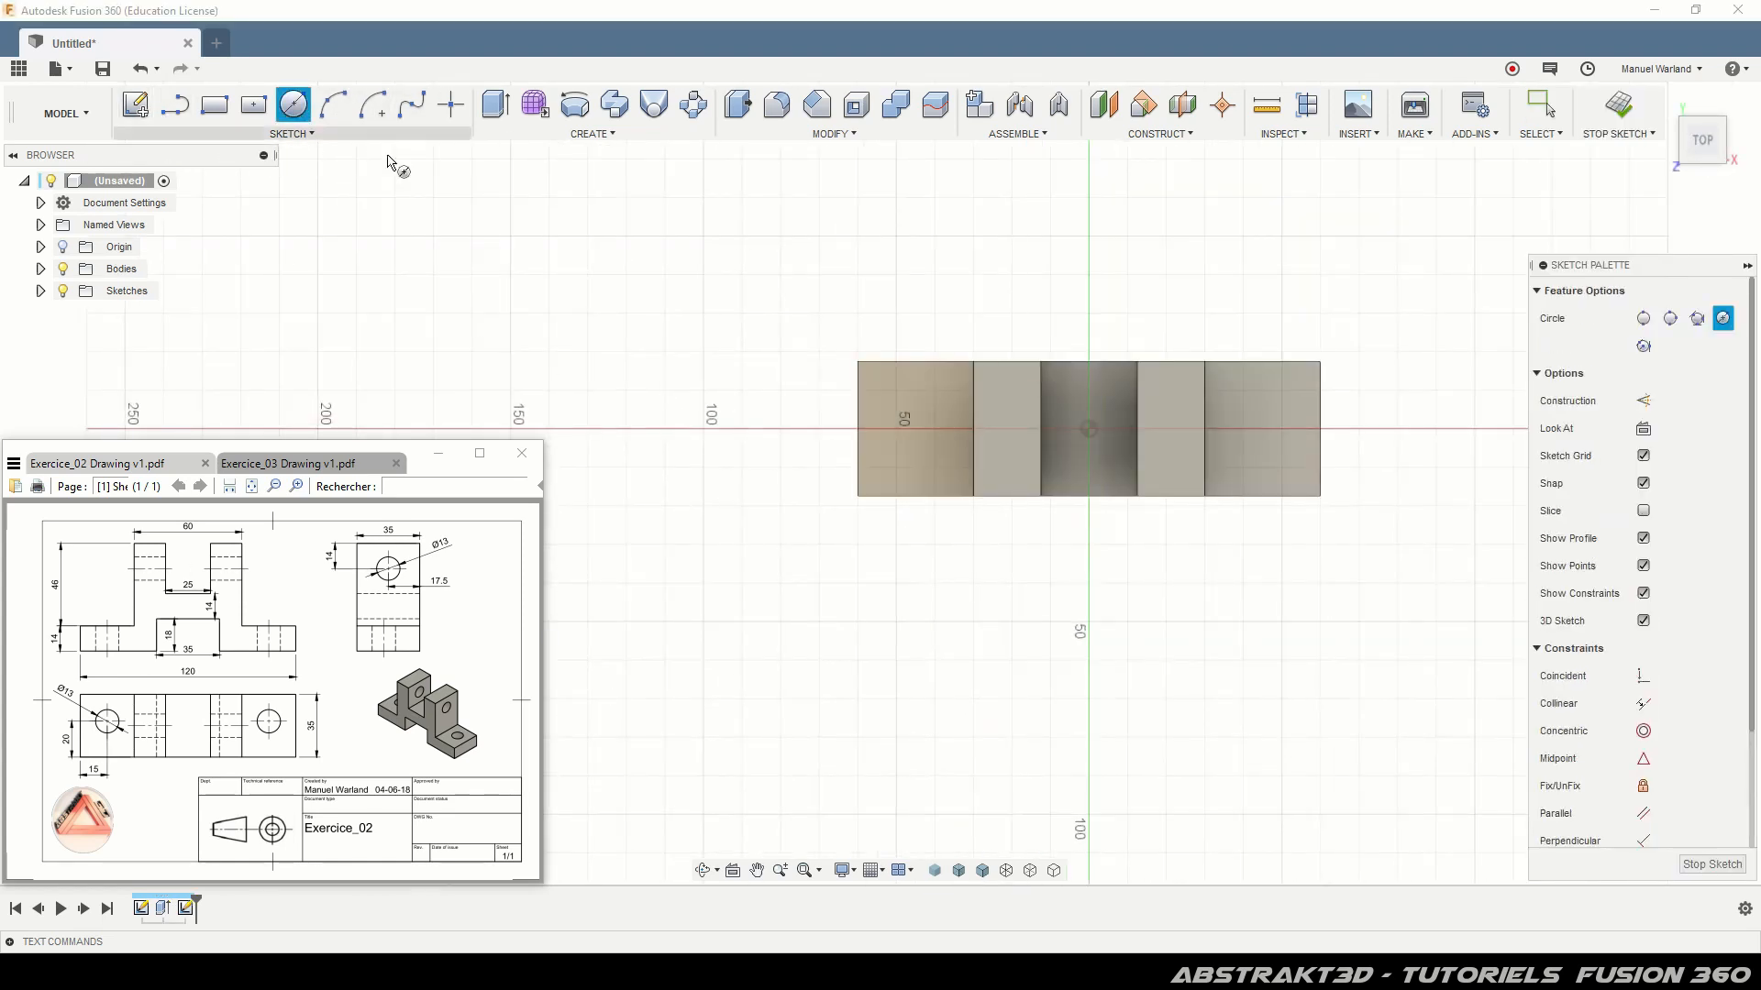
click(912, 412)
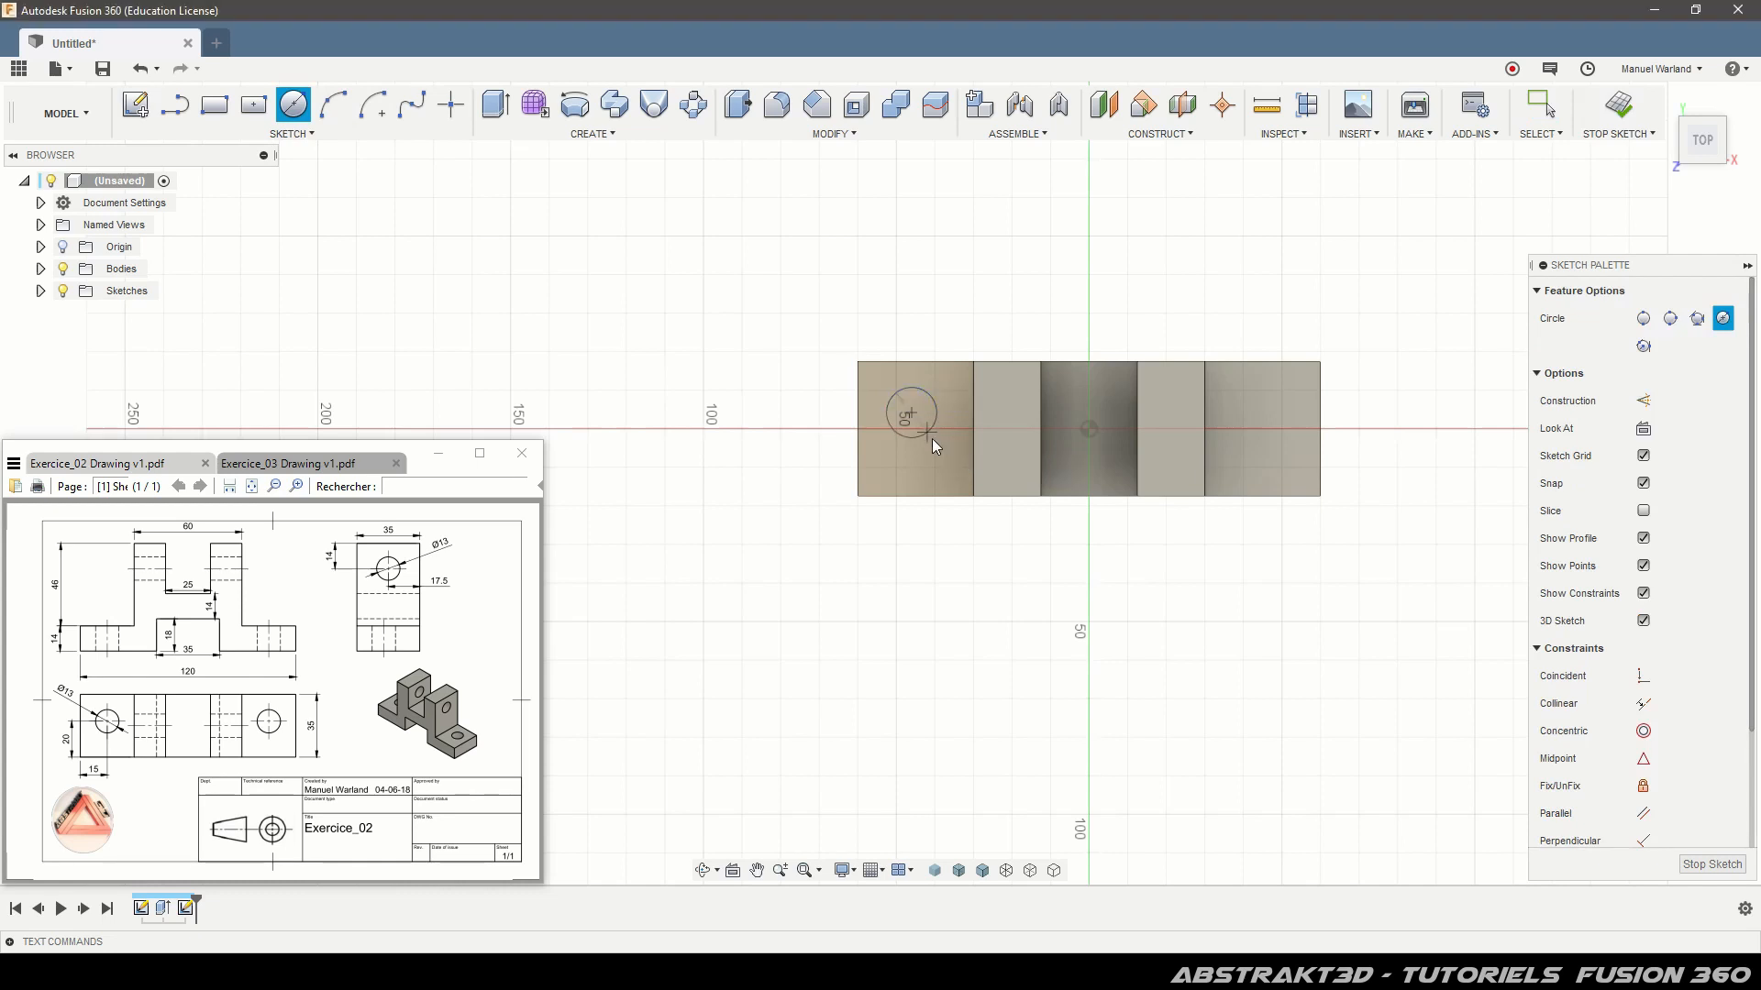
key(Return)
key(Escape)
scroll(946, 425, up, 5)
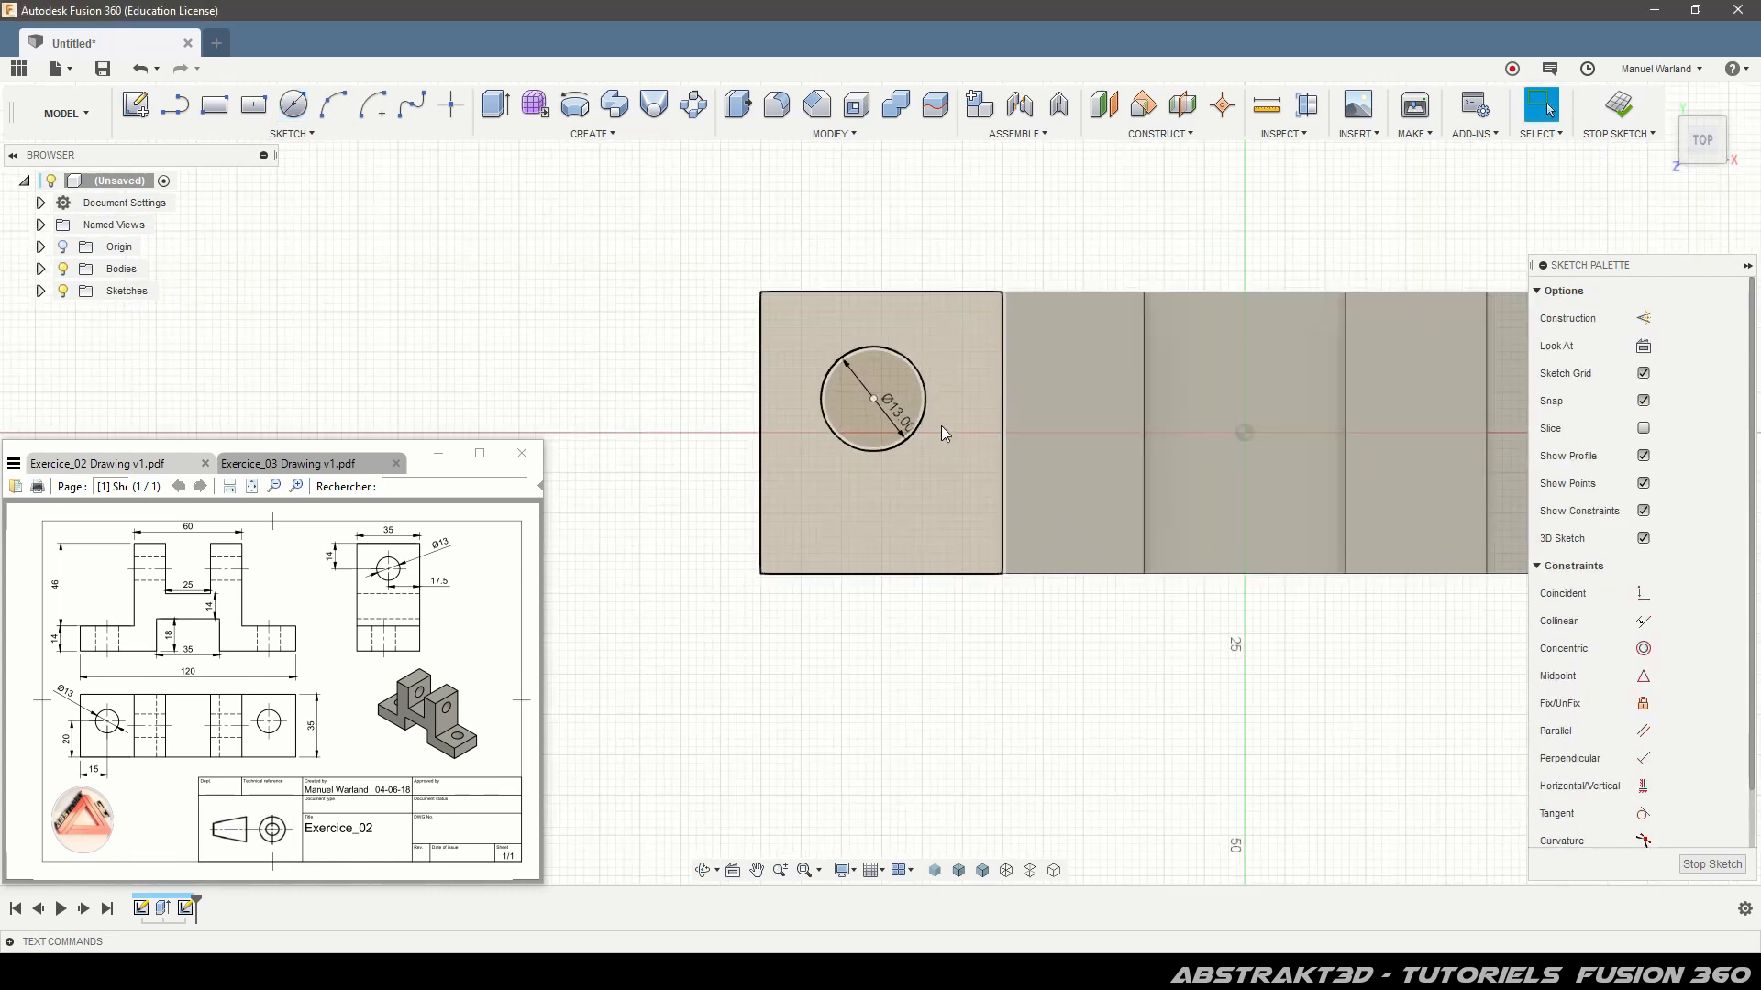
drag(901, 384, 958, 207)
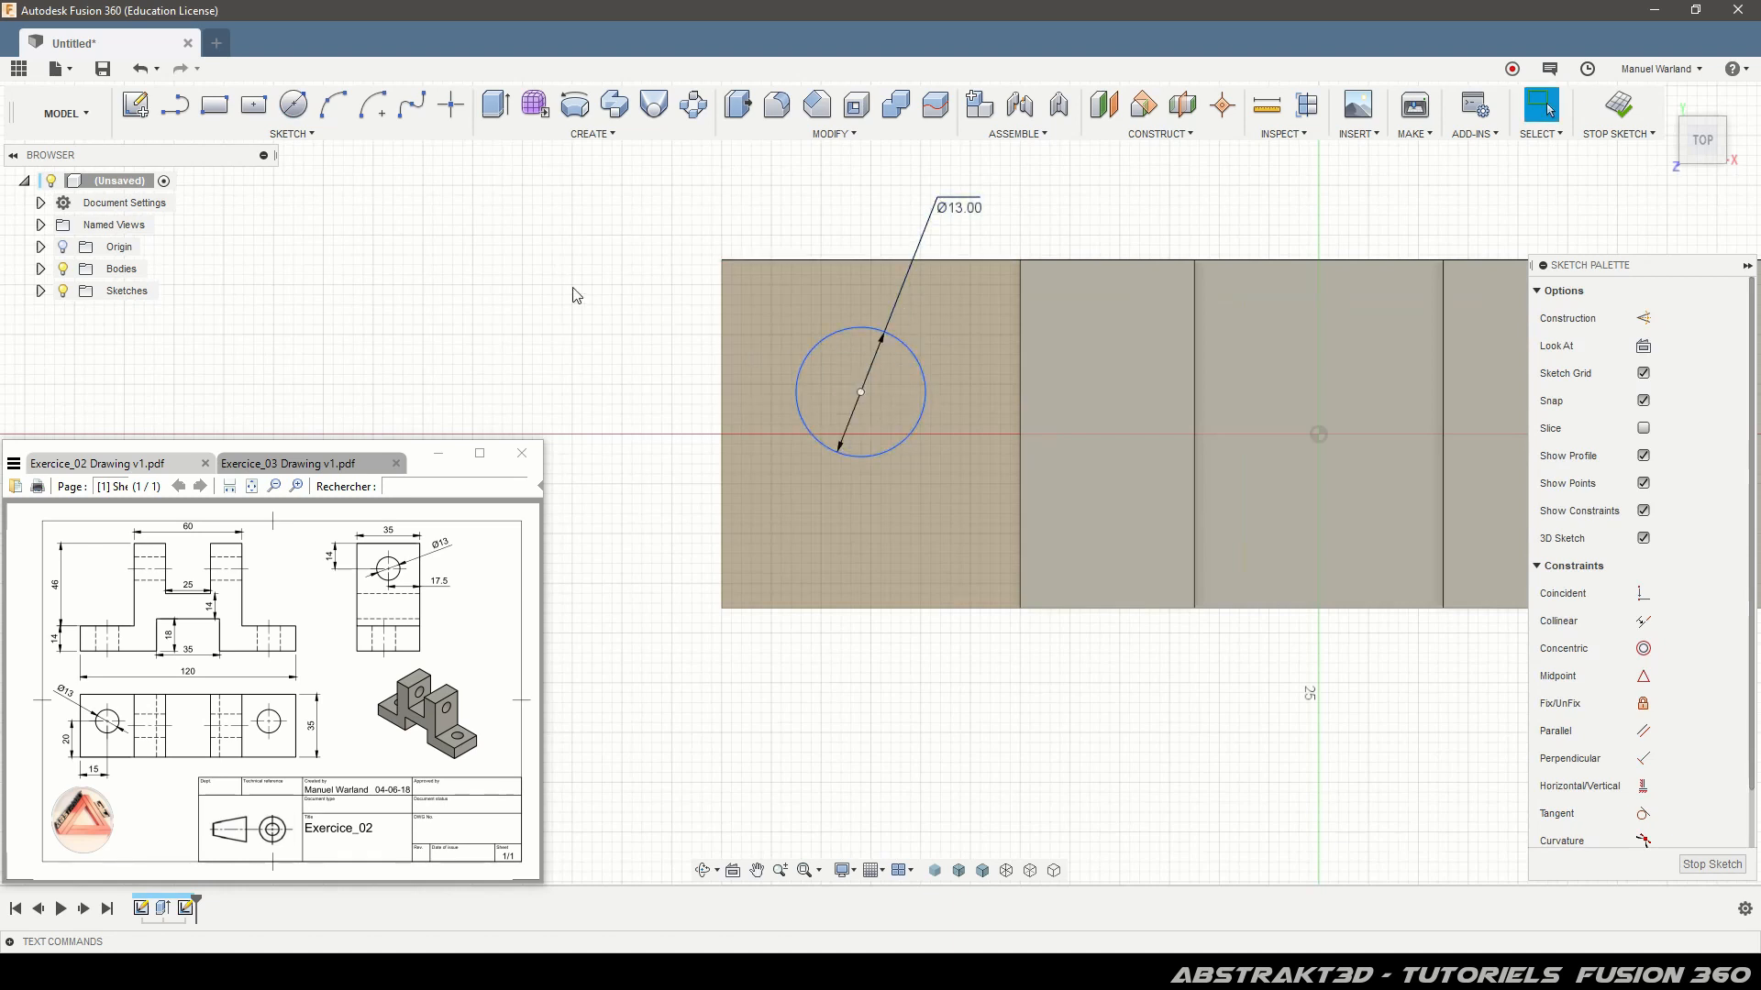
- Dimension the circle's centre 15 mm from the outer end edge of the left foot
key(d)
click(861, 394)
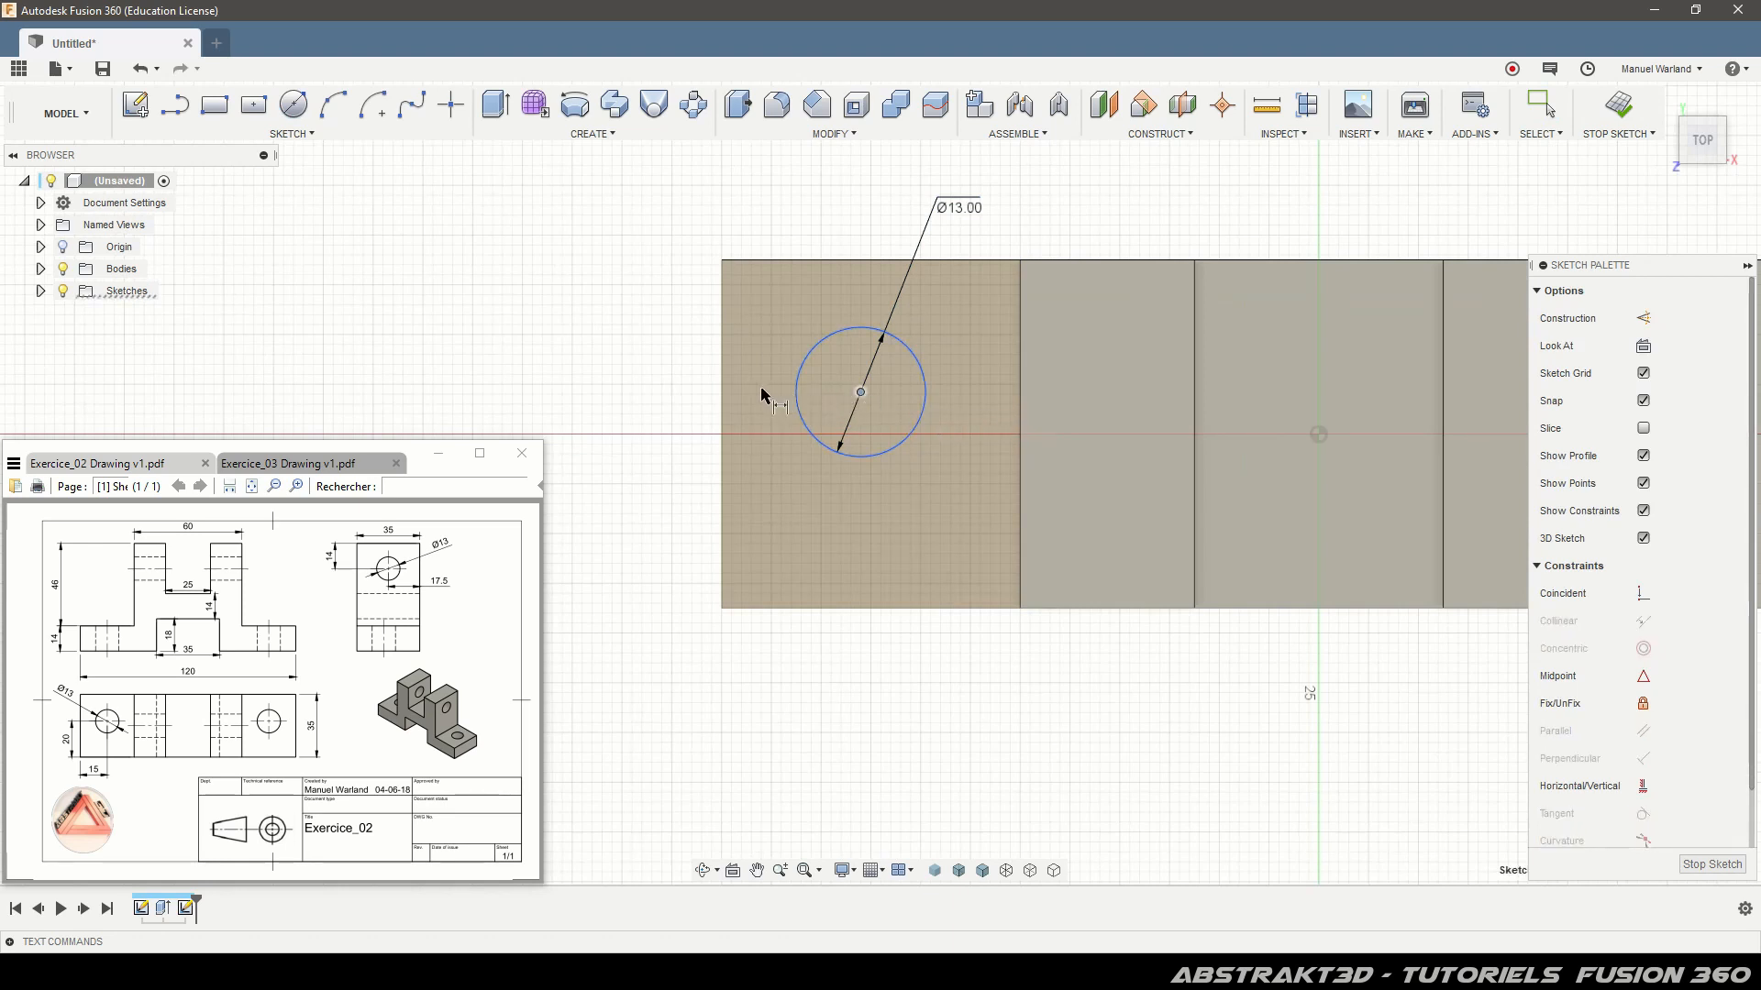
click(722, 396)
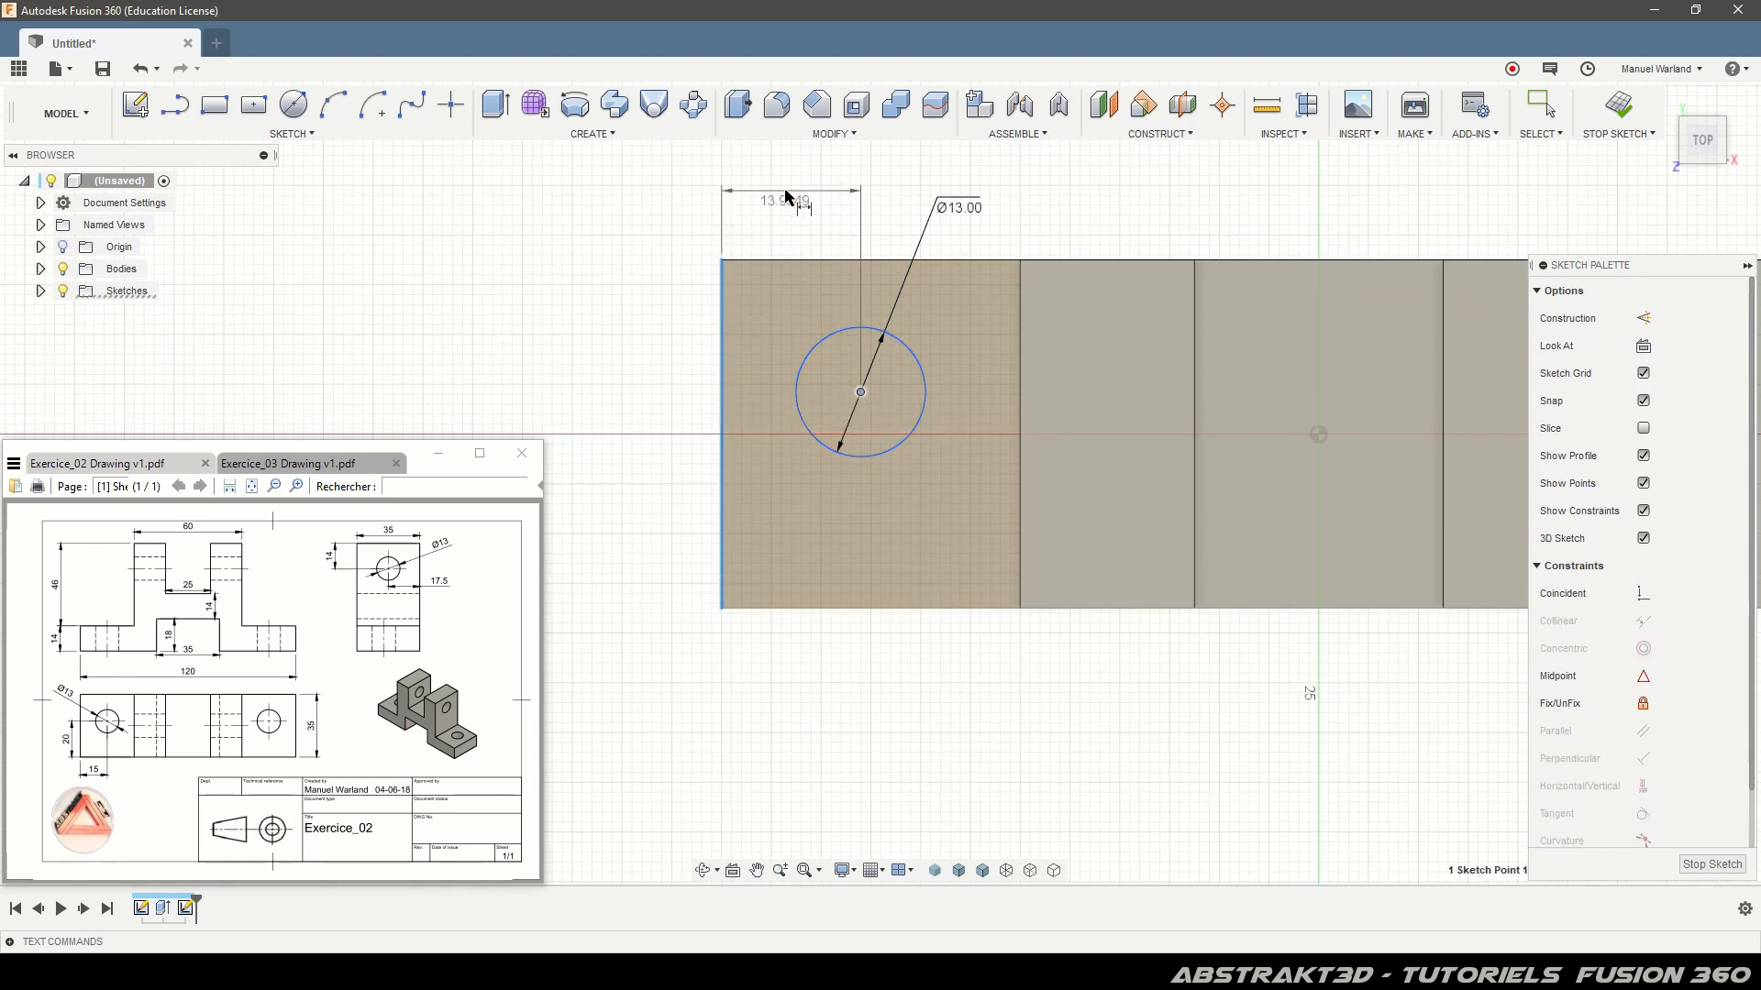
click(787, 198)
text(15)
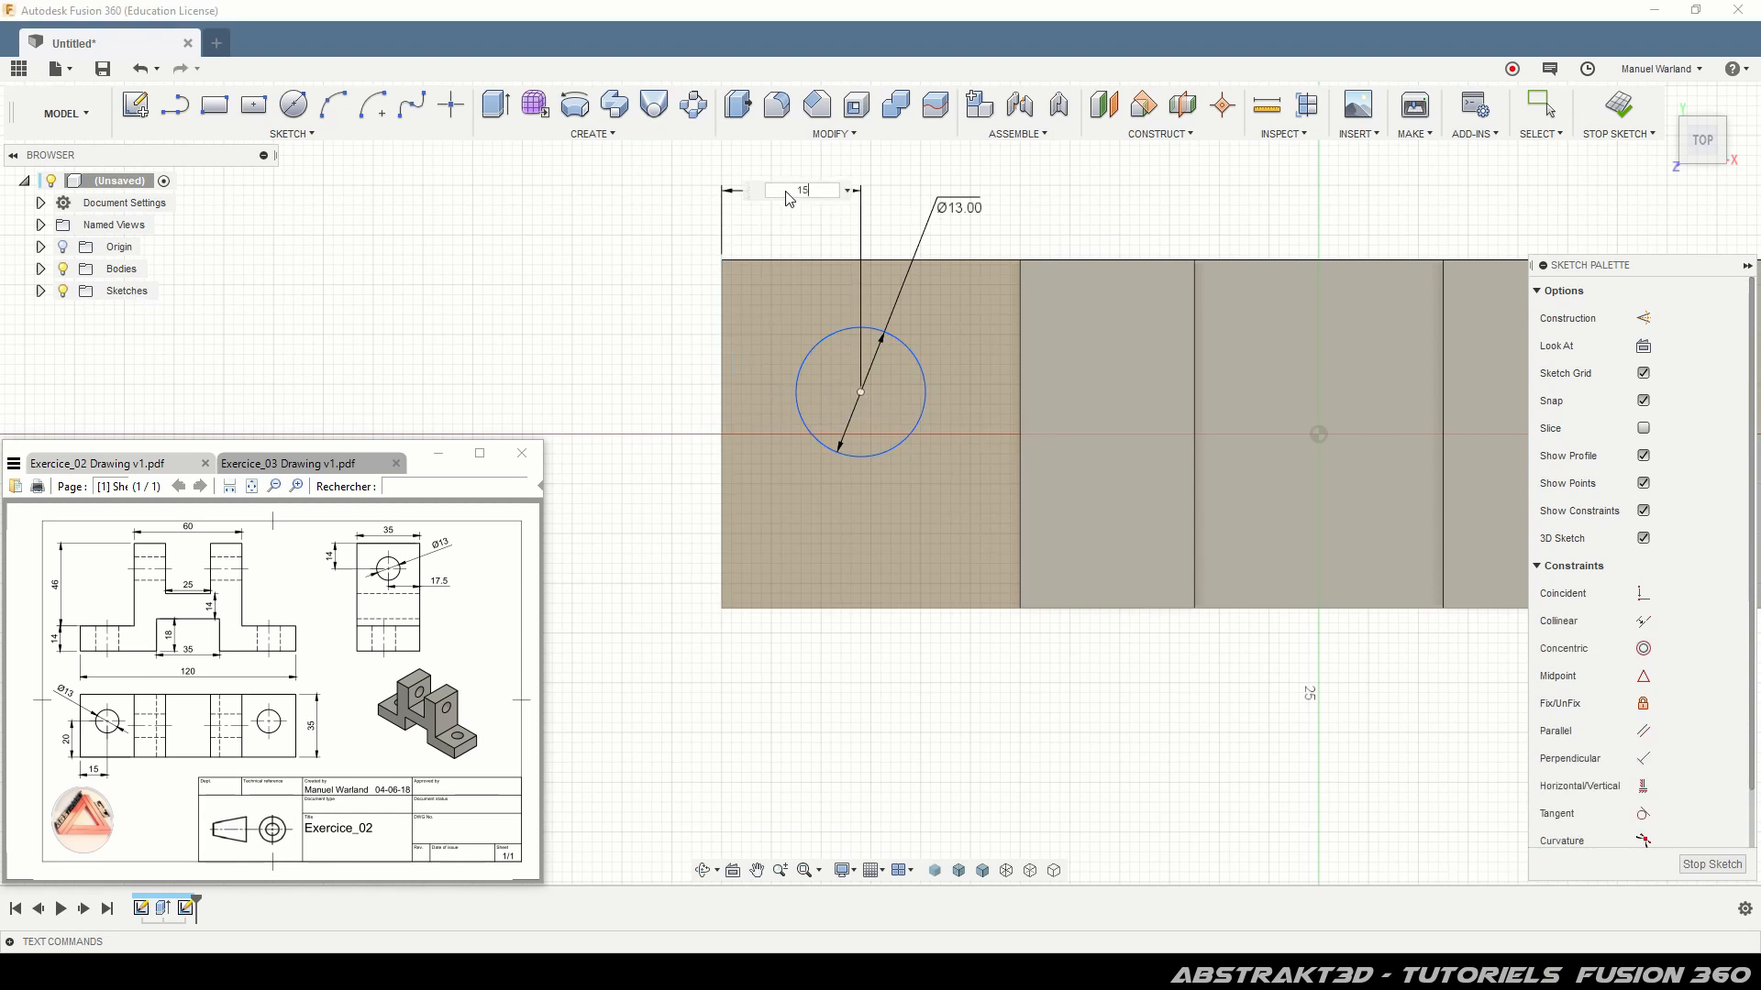
key(Return)
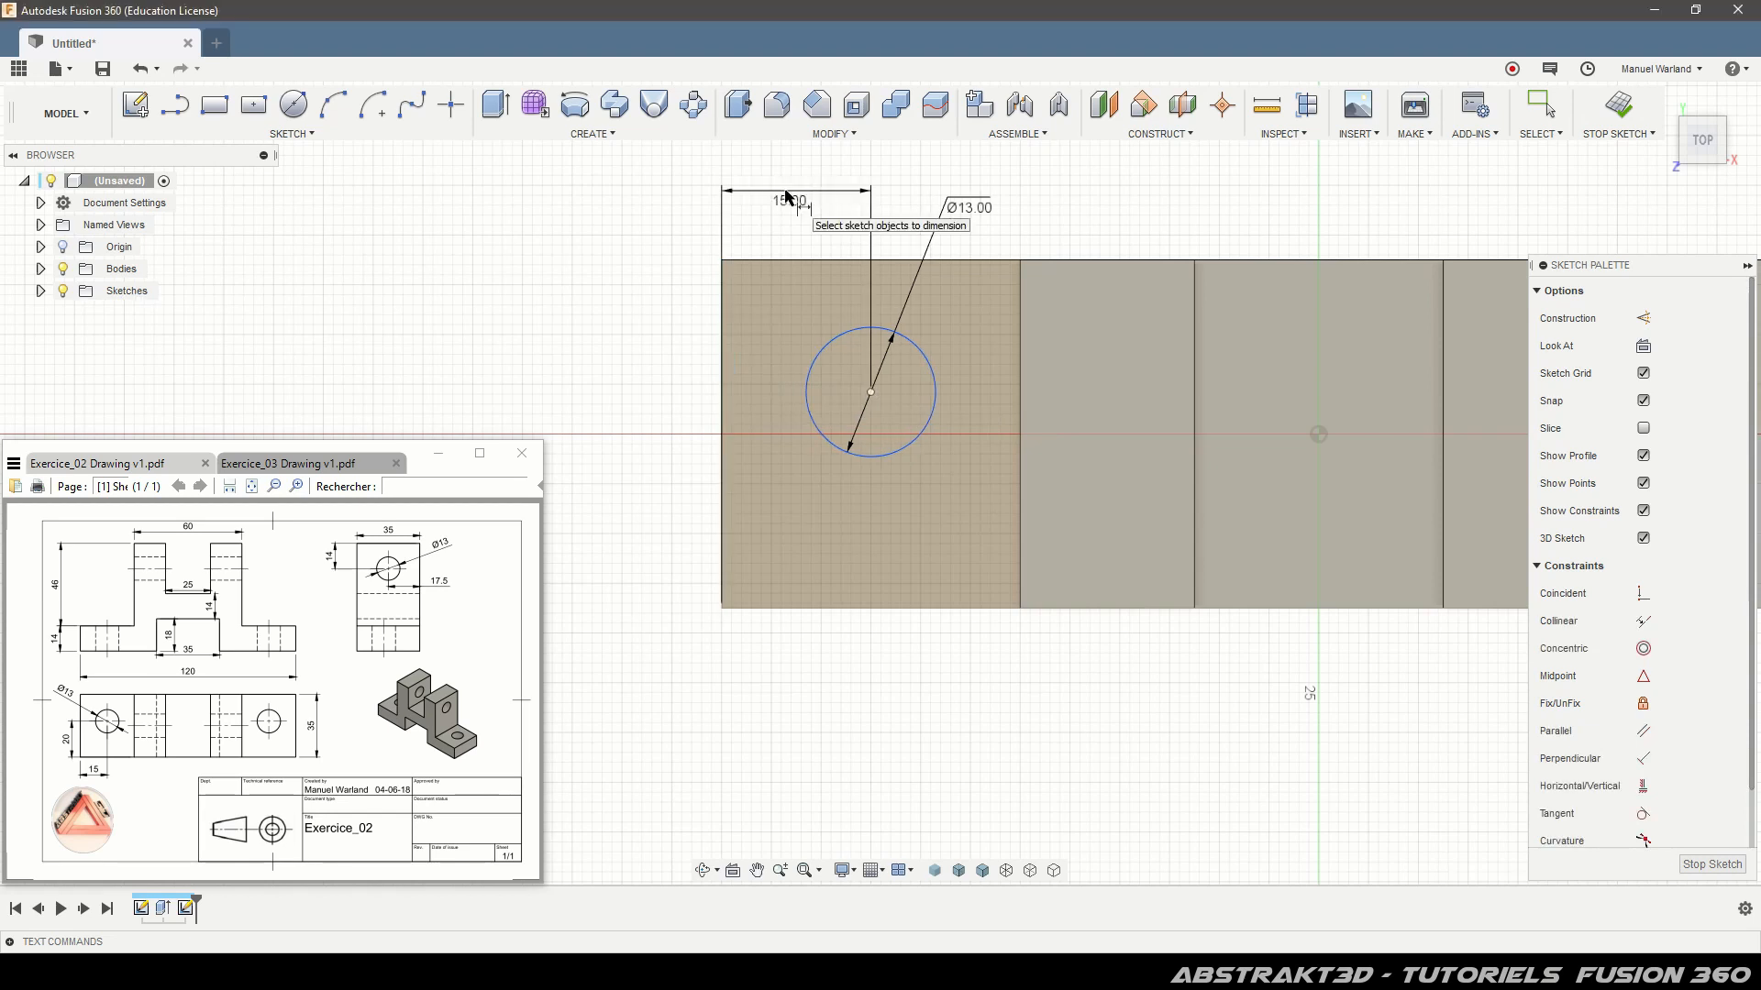
- Dimension the circle's centre 20 mm from the front long edge of the base
click(869, 608)
click(664, 530)
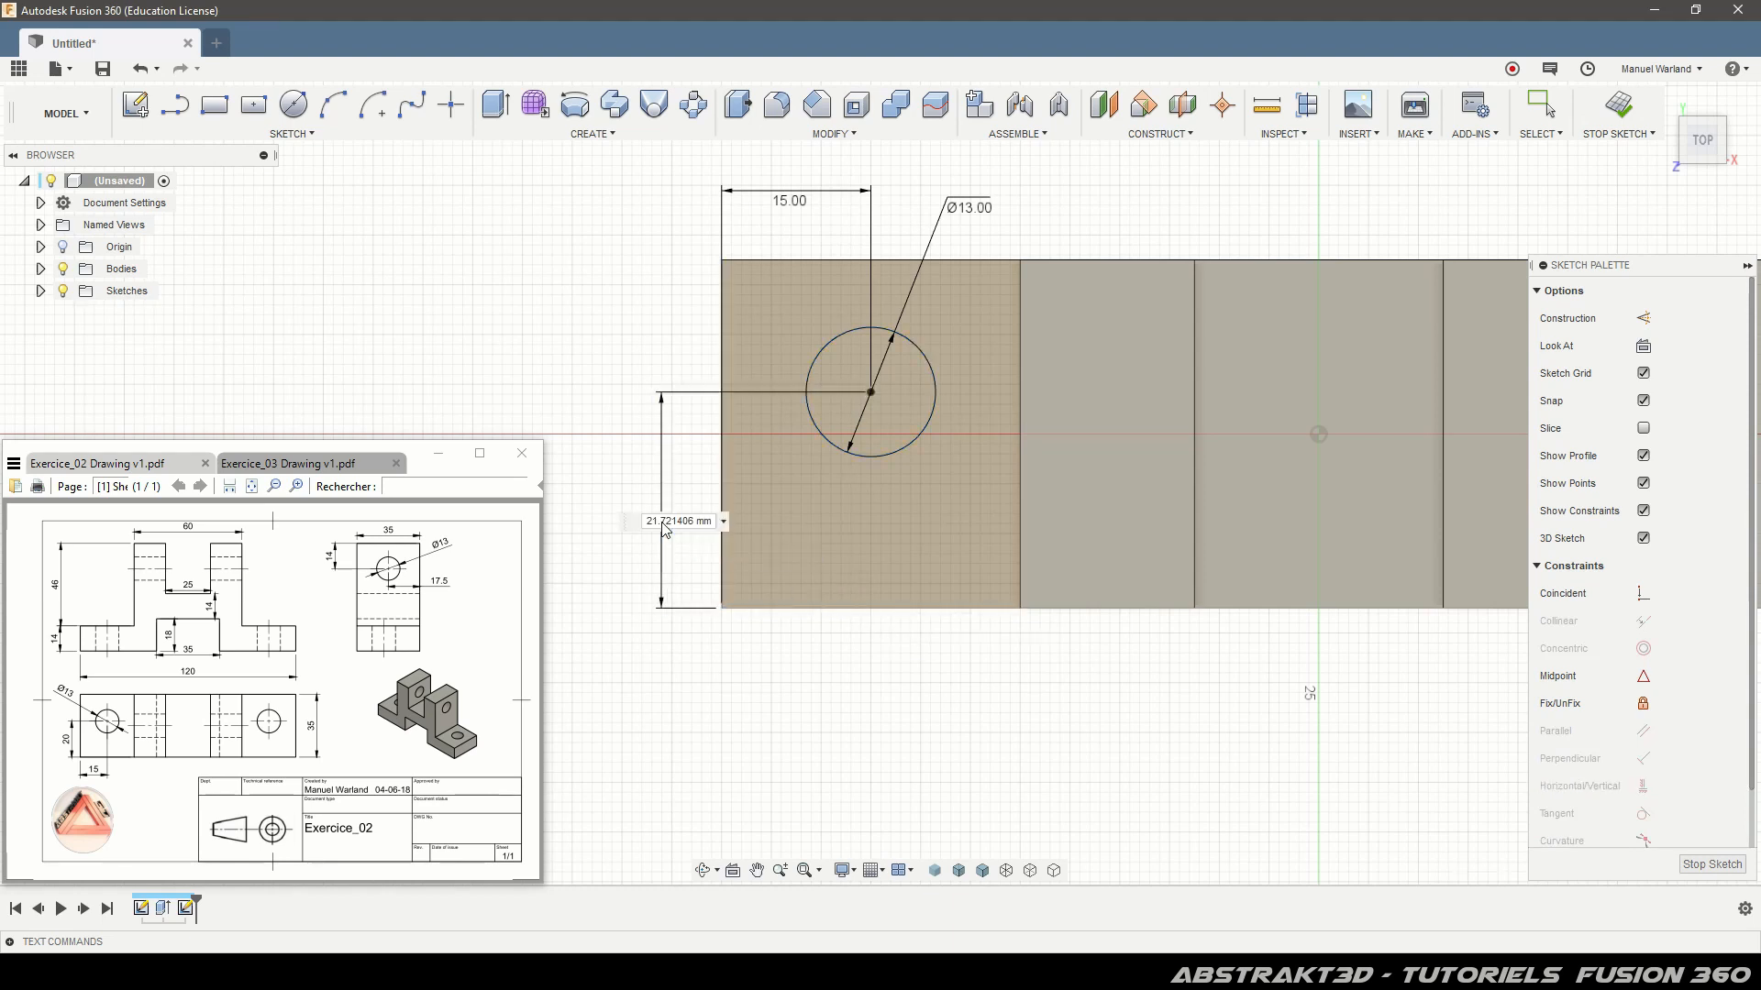
text(20)
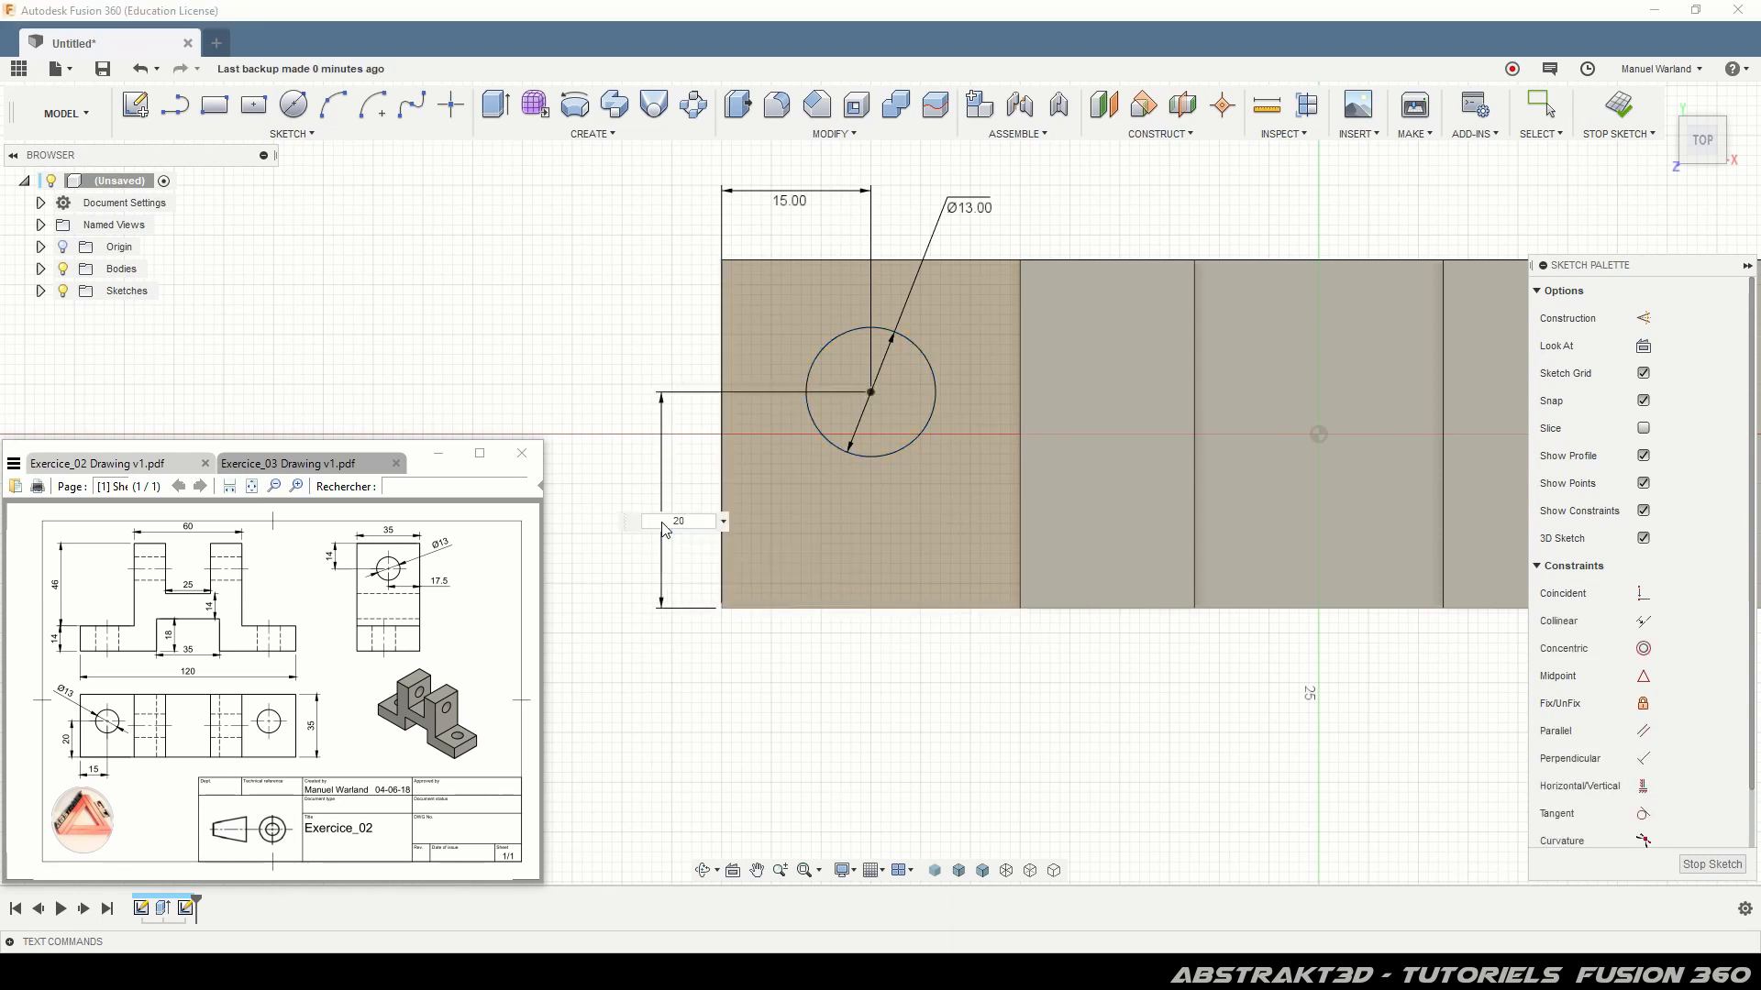
key(Return)
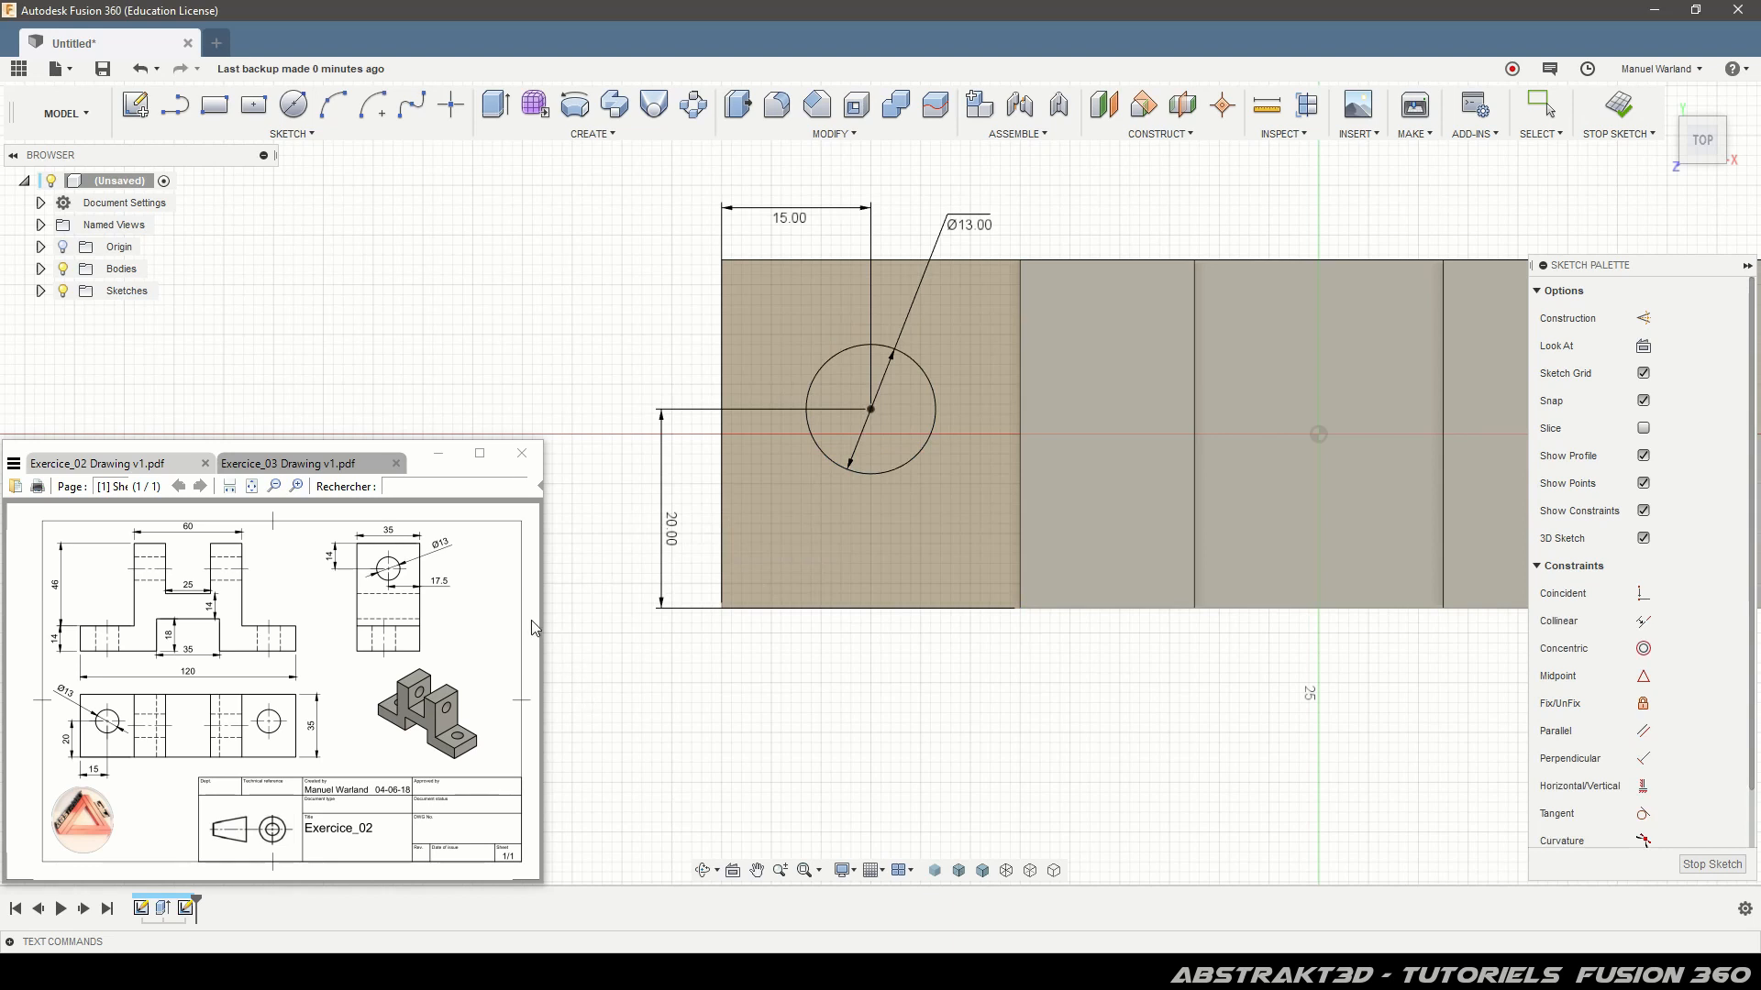
scroll(616, 576, down, 3)
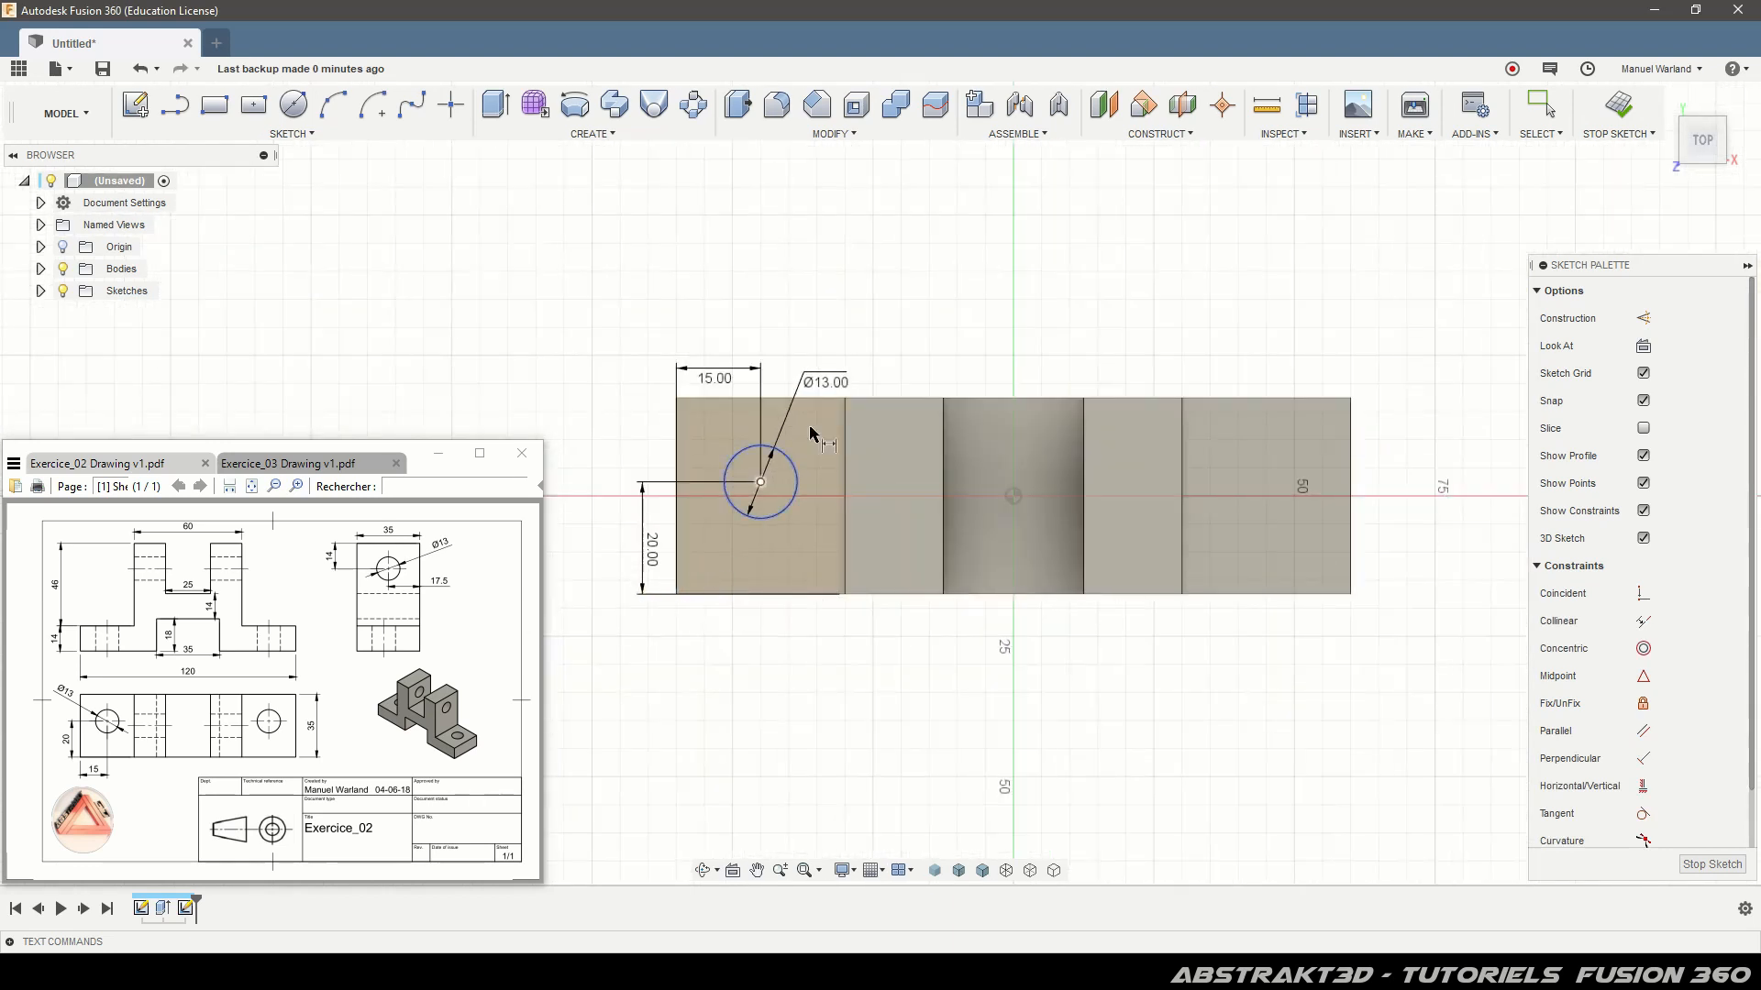
- Draw a vertical line from the origin to beyond the base's rear edge and delete the stray short horizontal segment
click(174, 105)
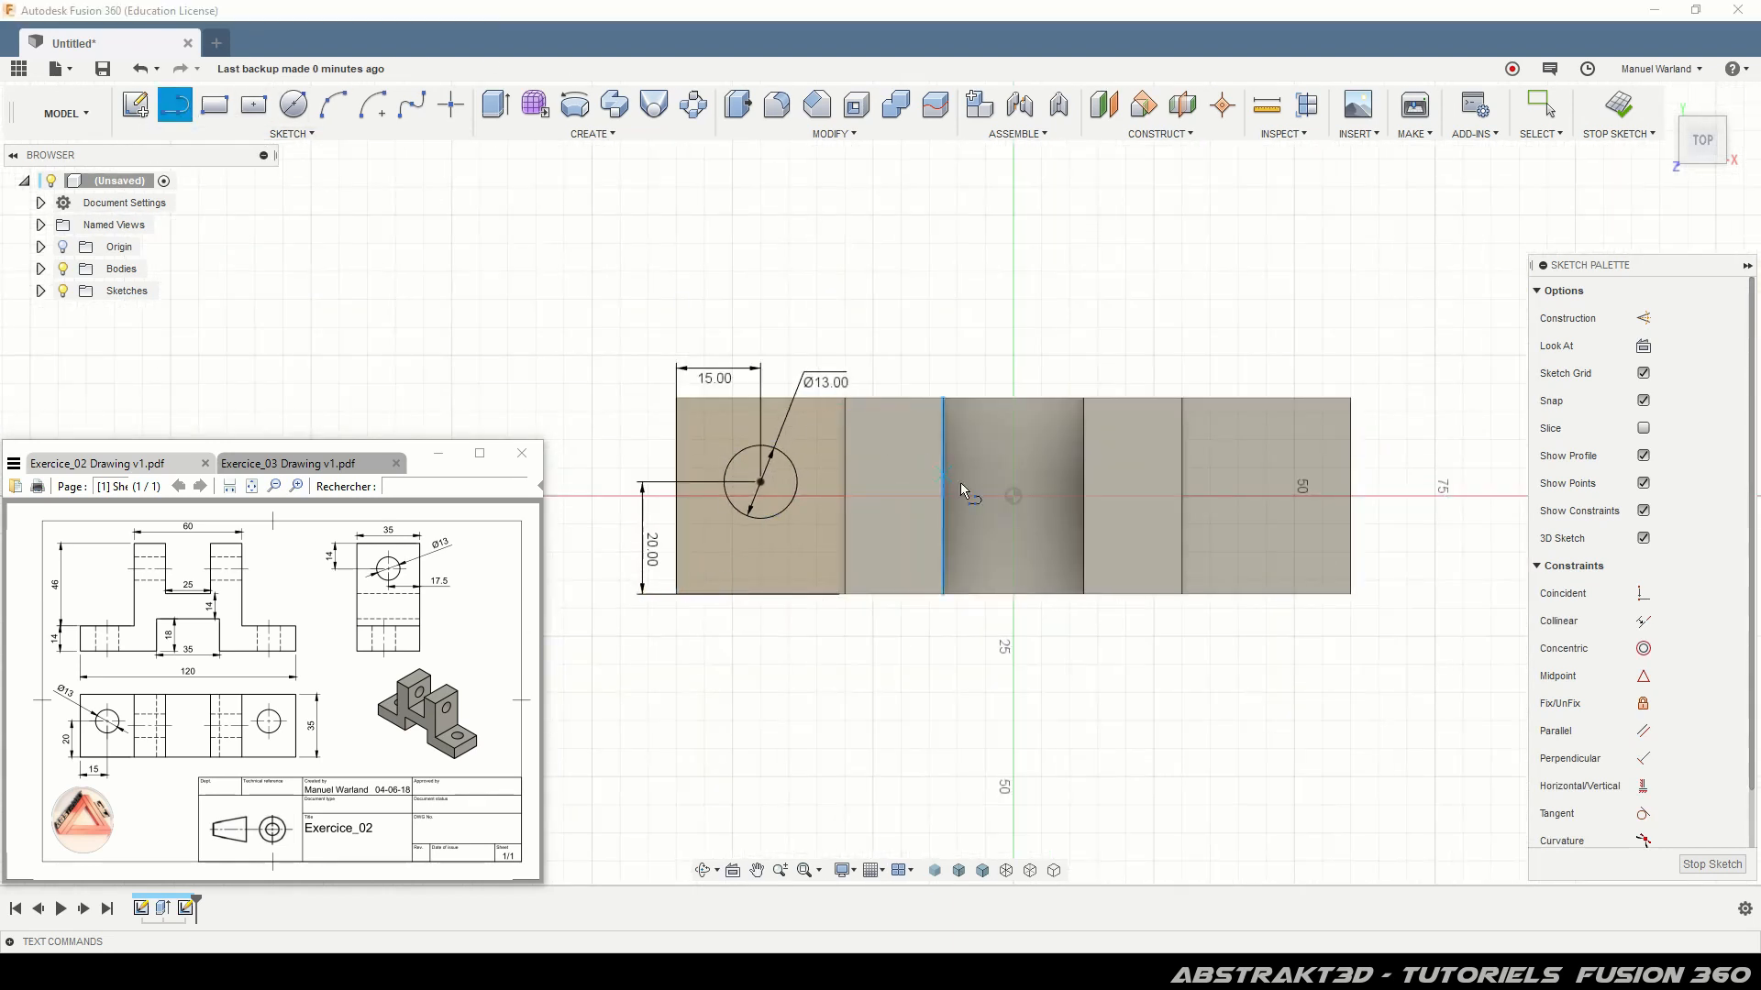
click(1013, 495)
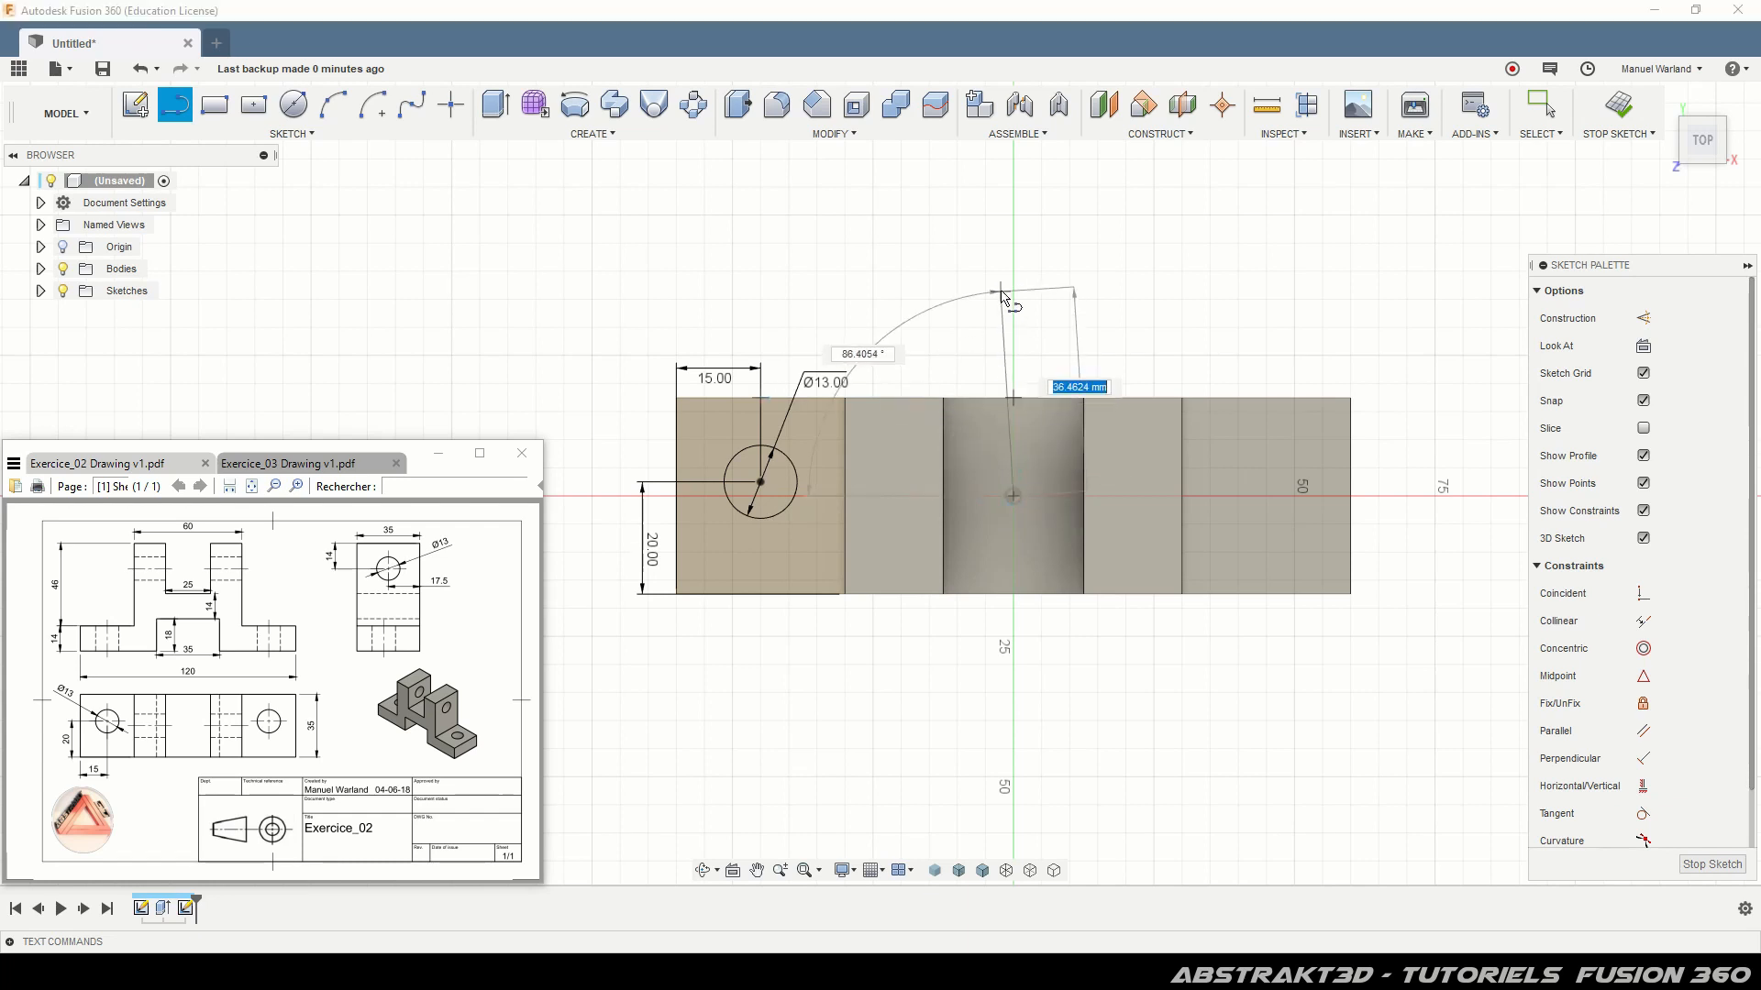
click(1014, 266)
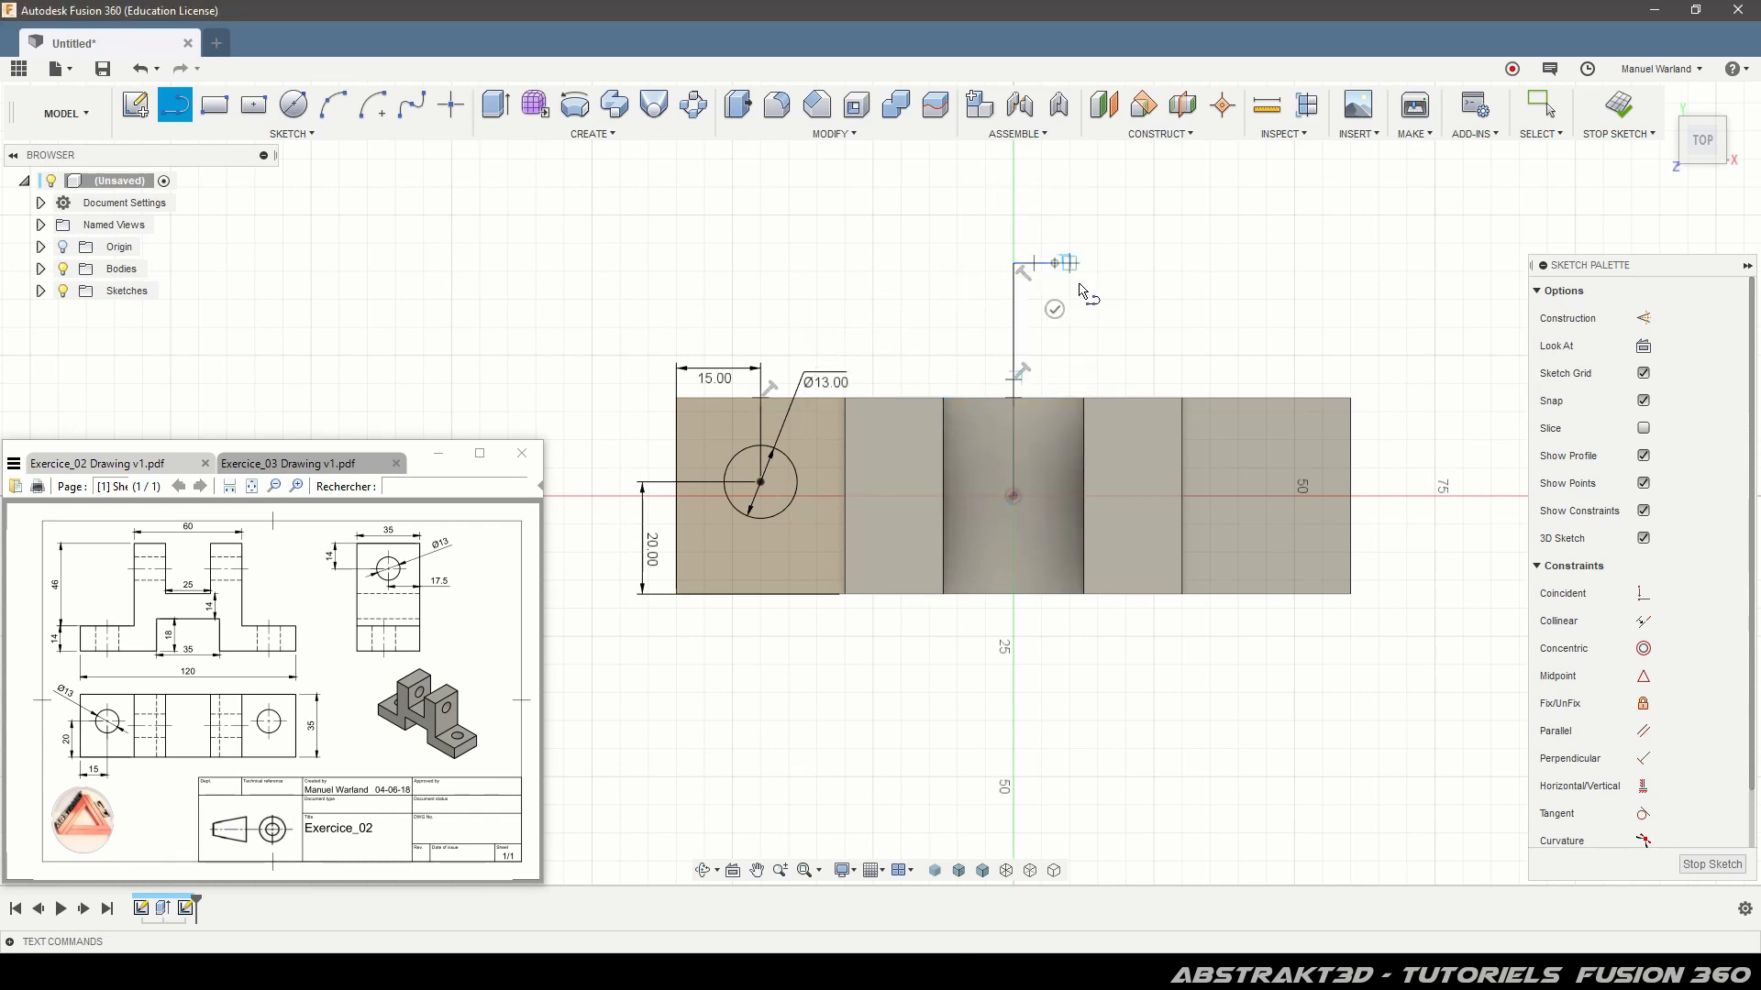
double_click(1055, 264)
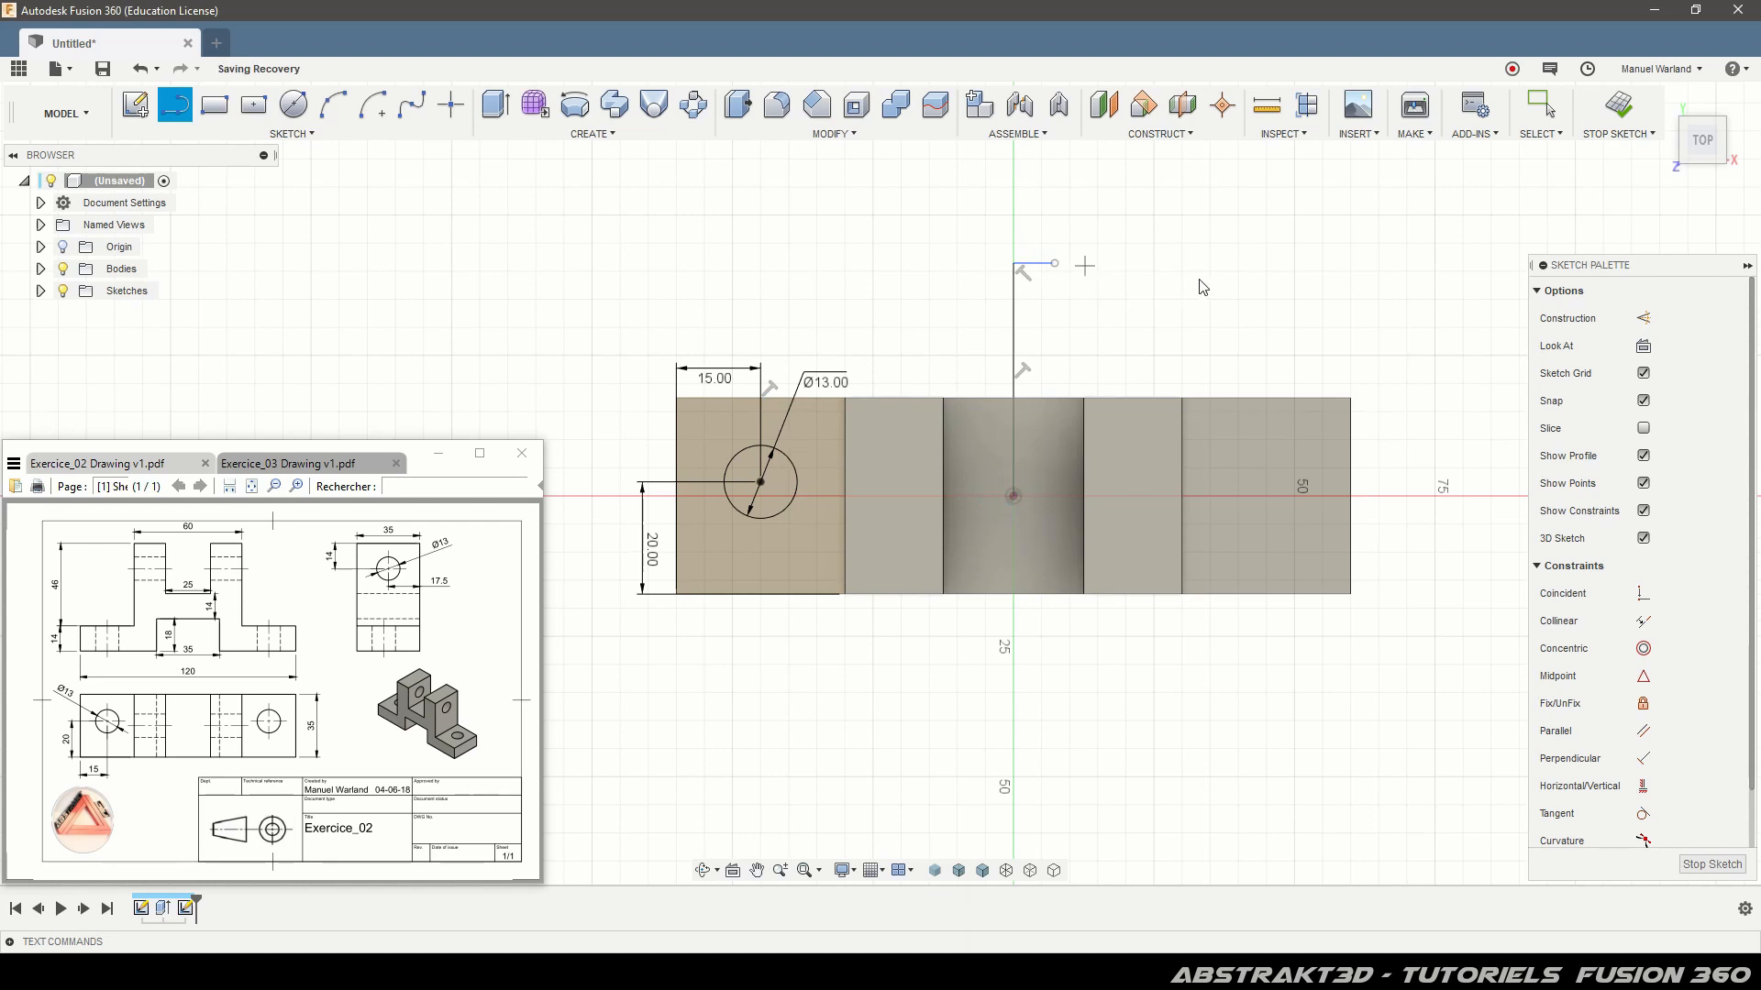
key(Escape)
click(1039, 266)
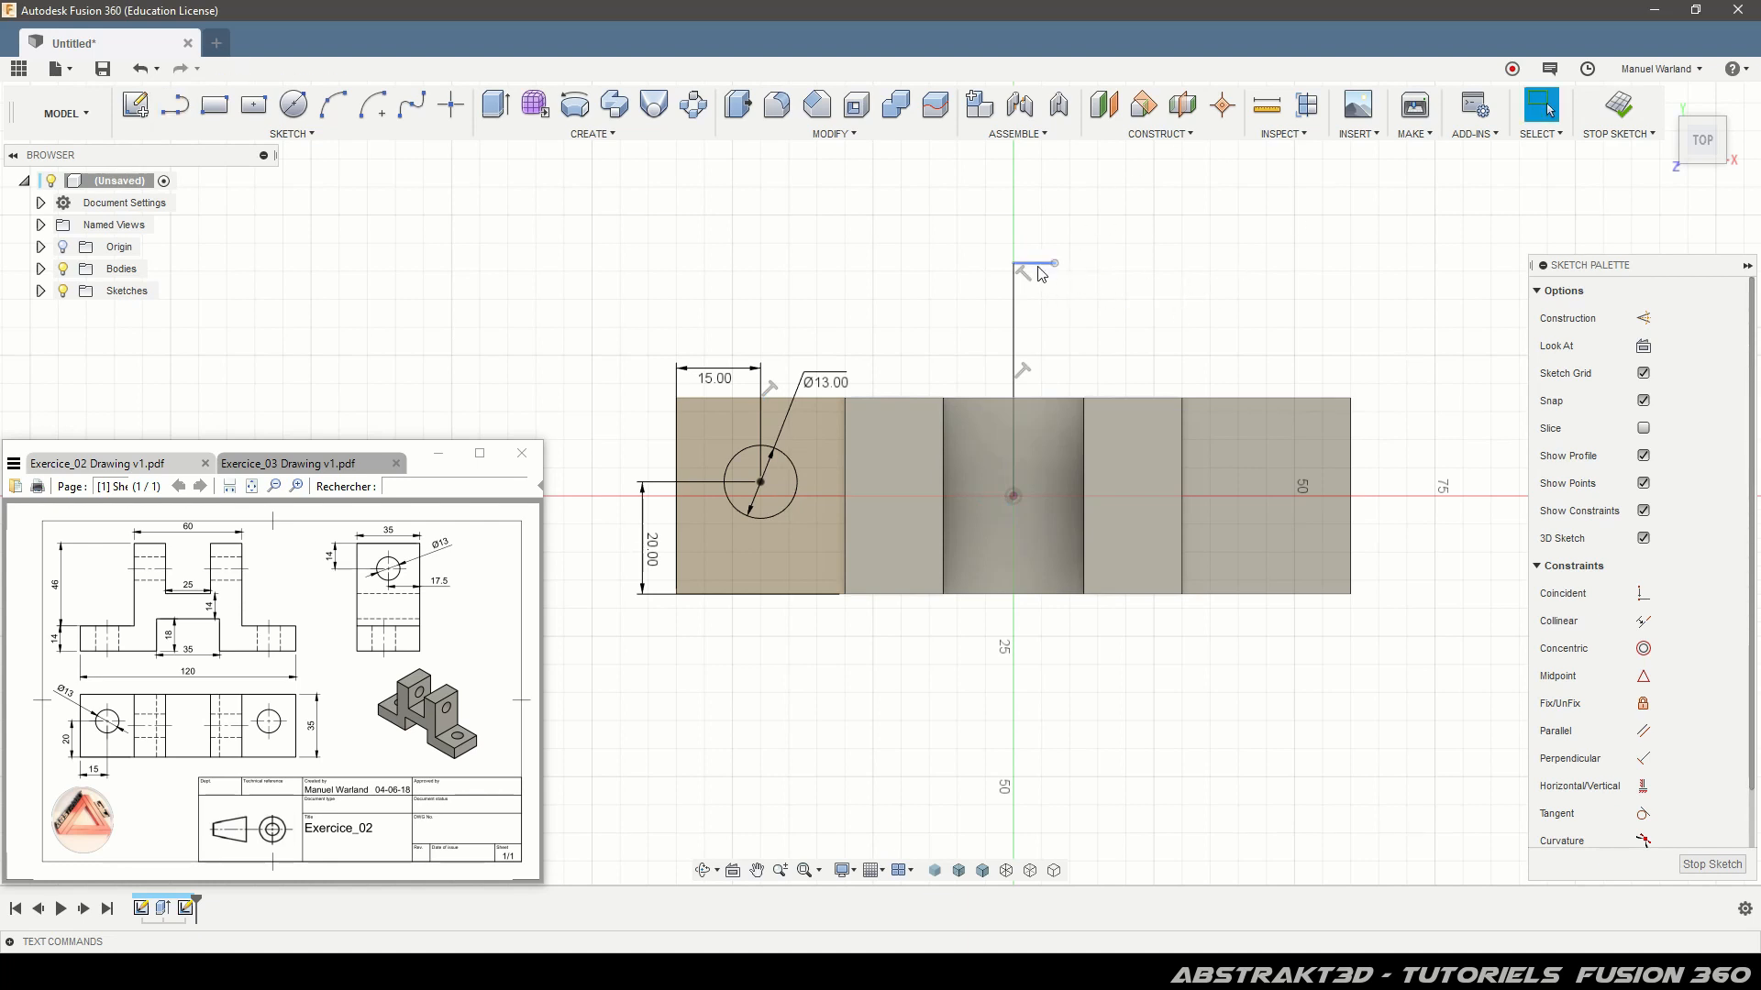
key(Delete)
- Convert the vertical centre line into a construction line
click(1013, 314)
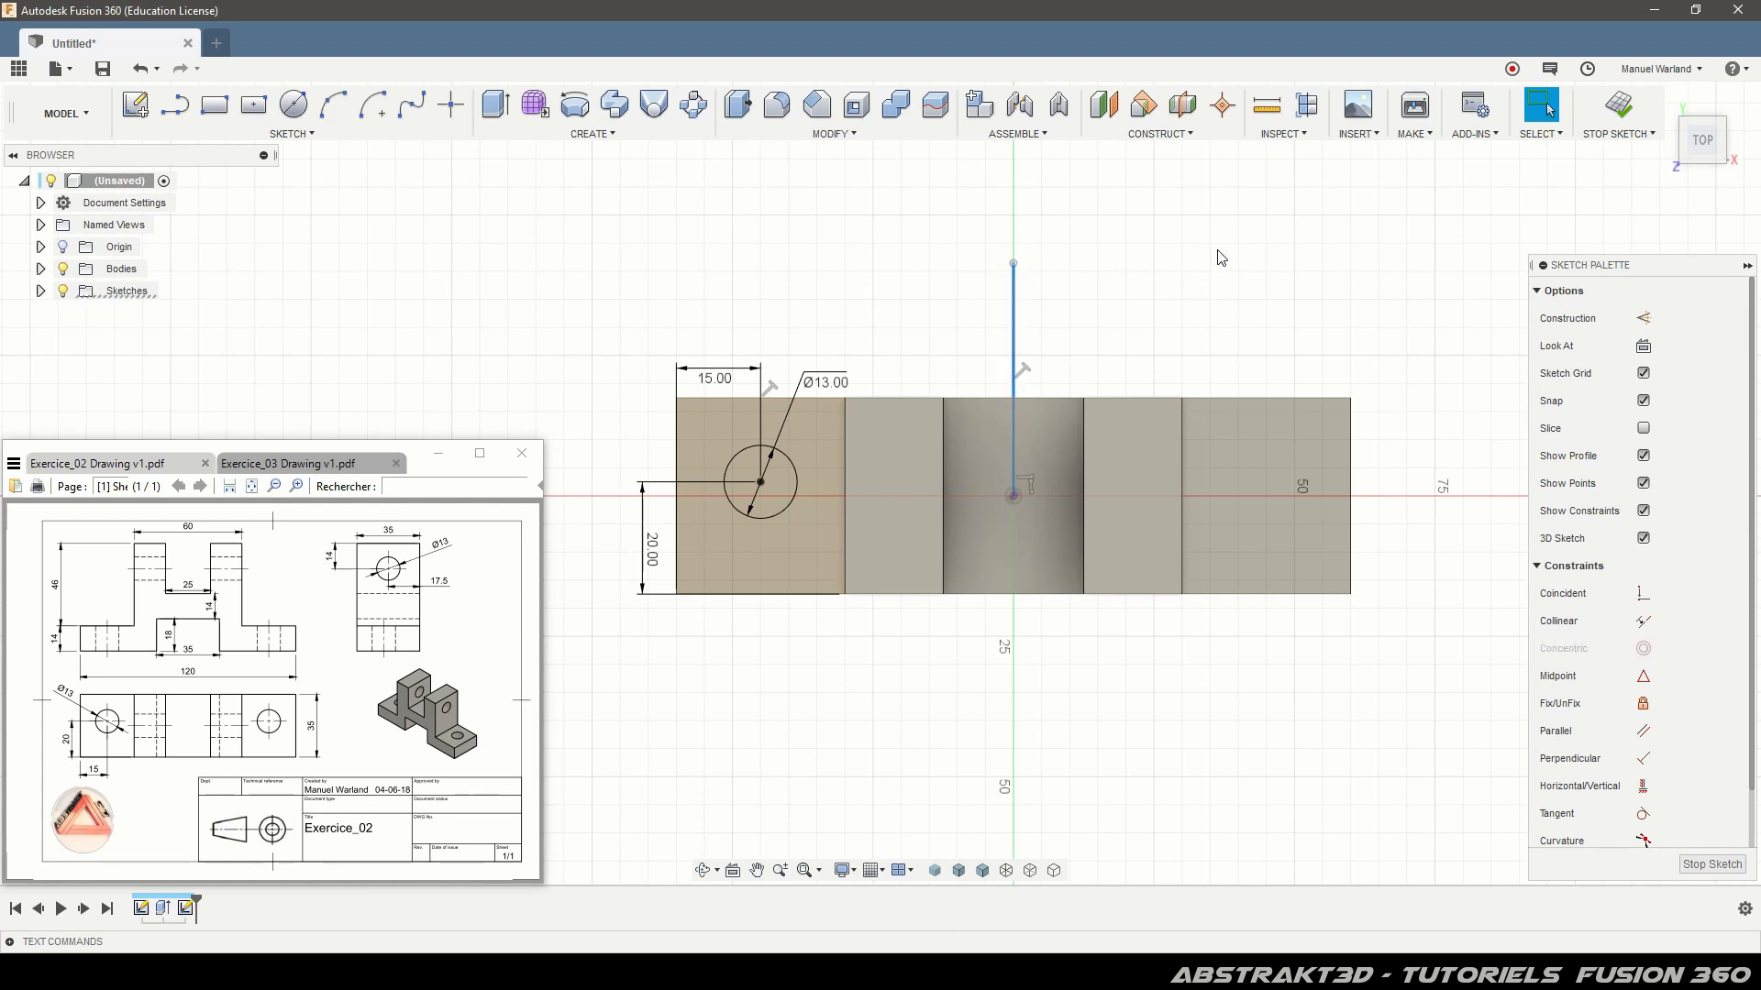
key(x)
key(Escape)
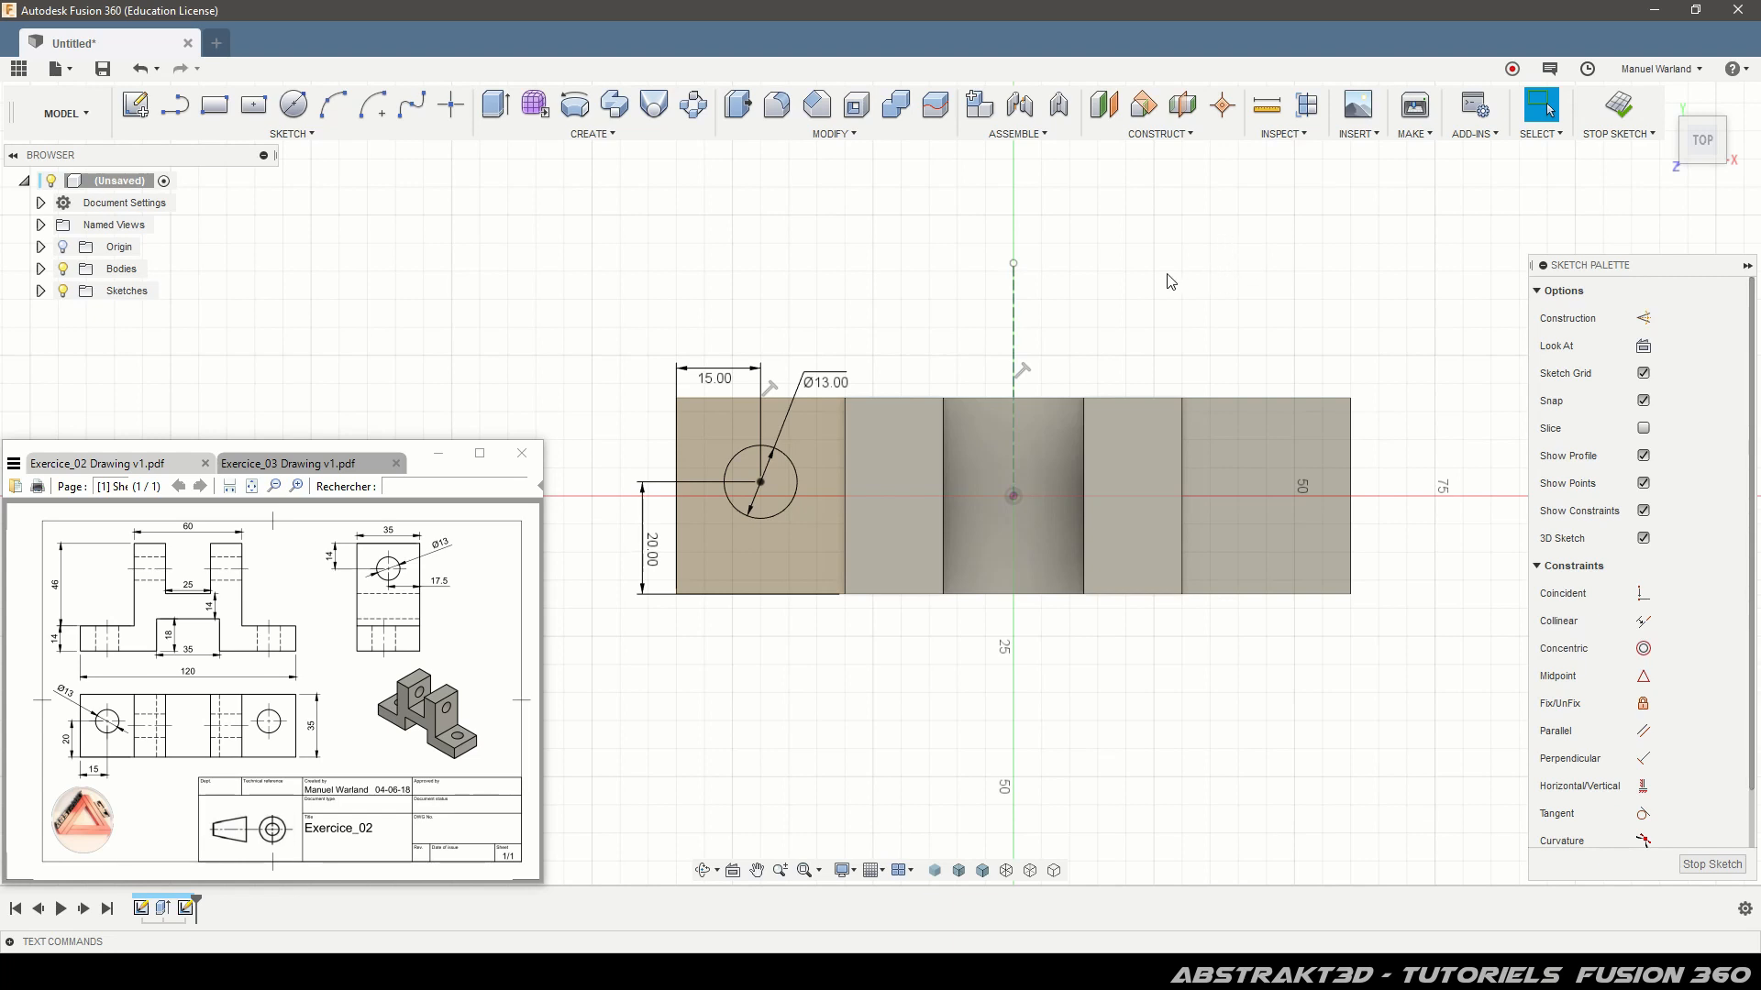
- Mirror the 13 mm circle about the vertical construction line onto the right foot and finish the sketch
click(292, 134)
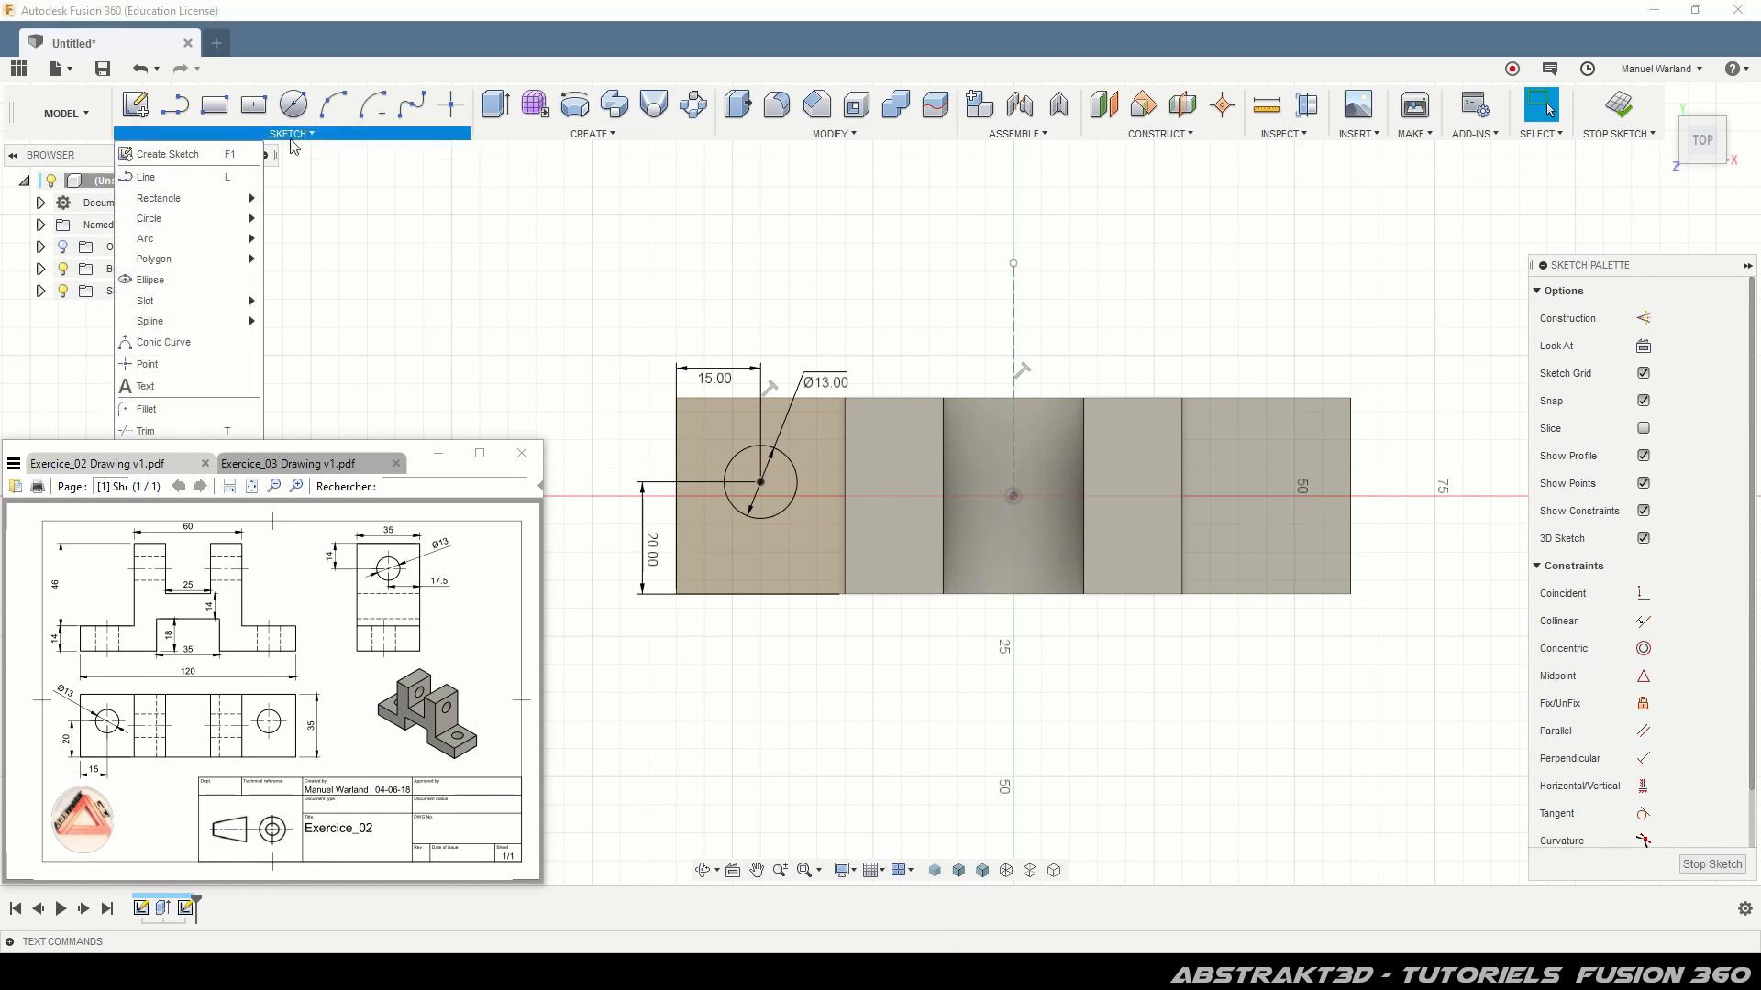
click(438, 453)
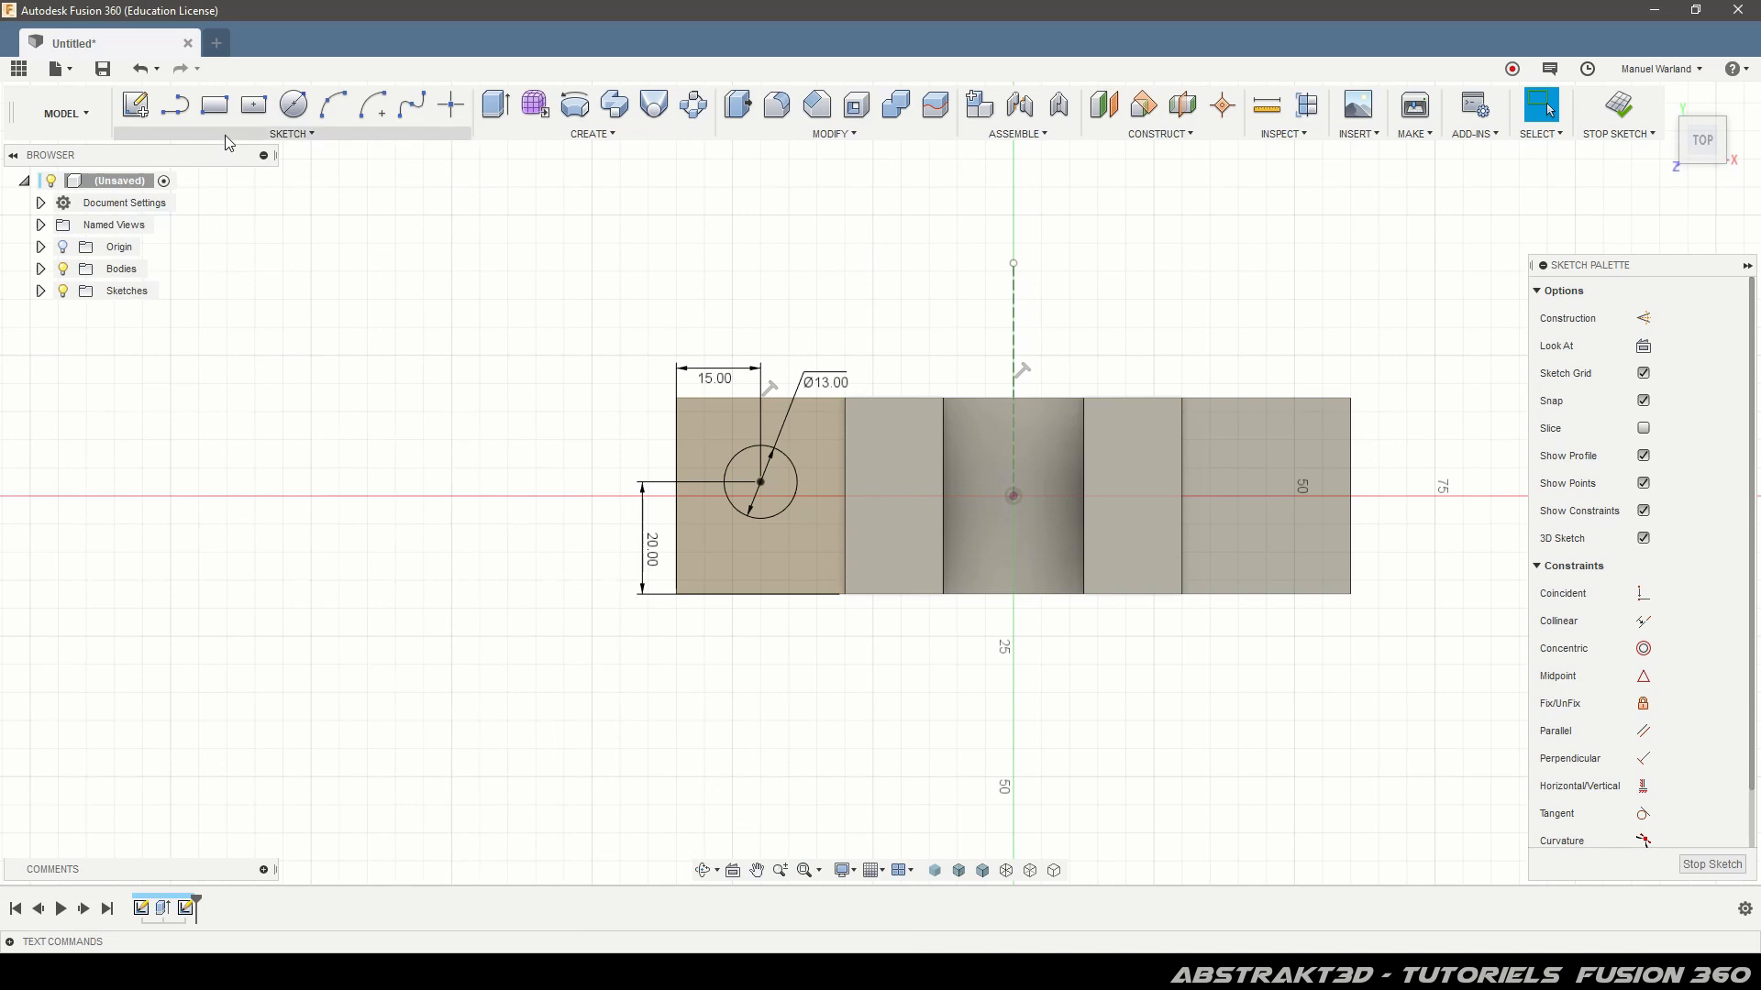
click(288, 135)
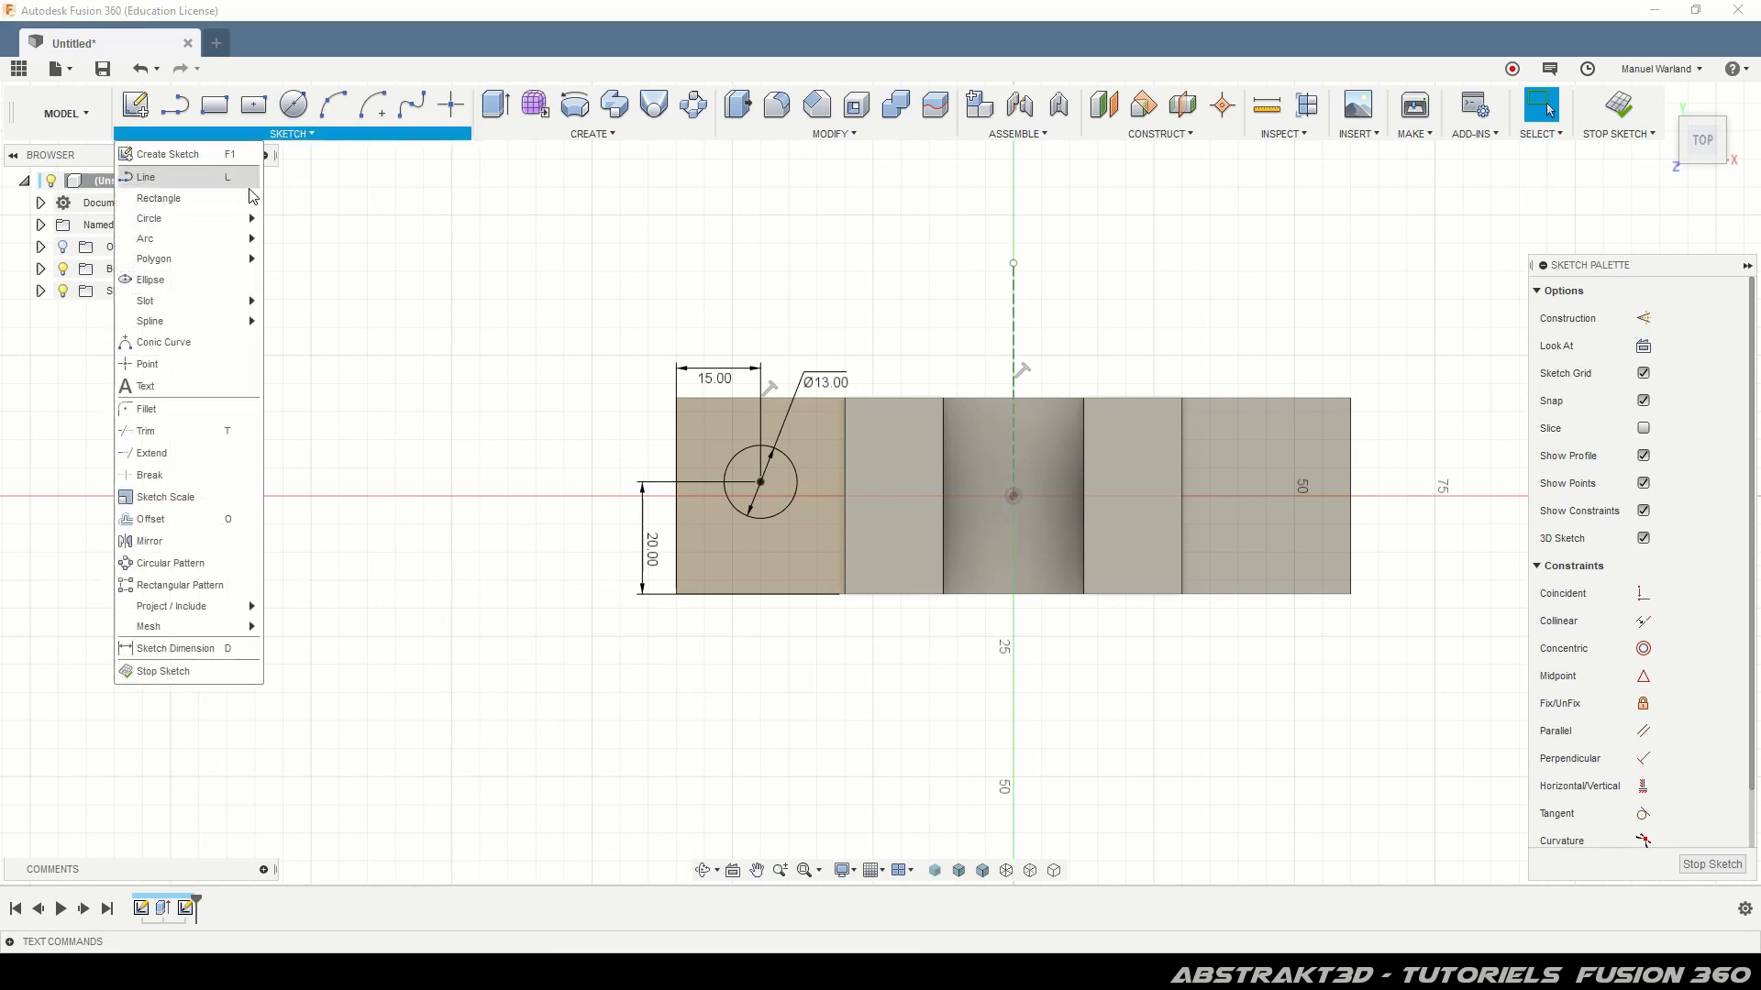
click(189, 543)
click(790, 464)
click(1384, 319)
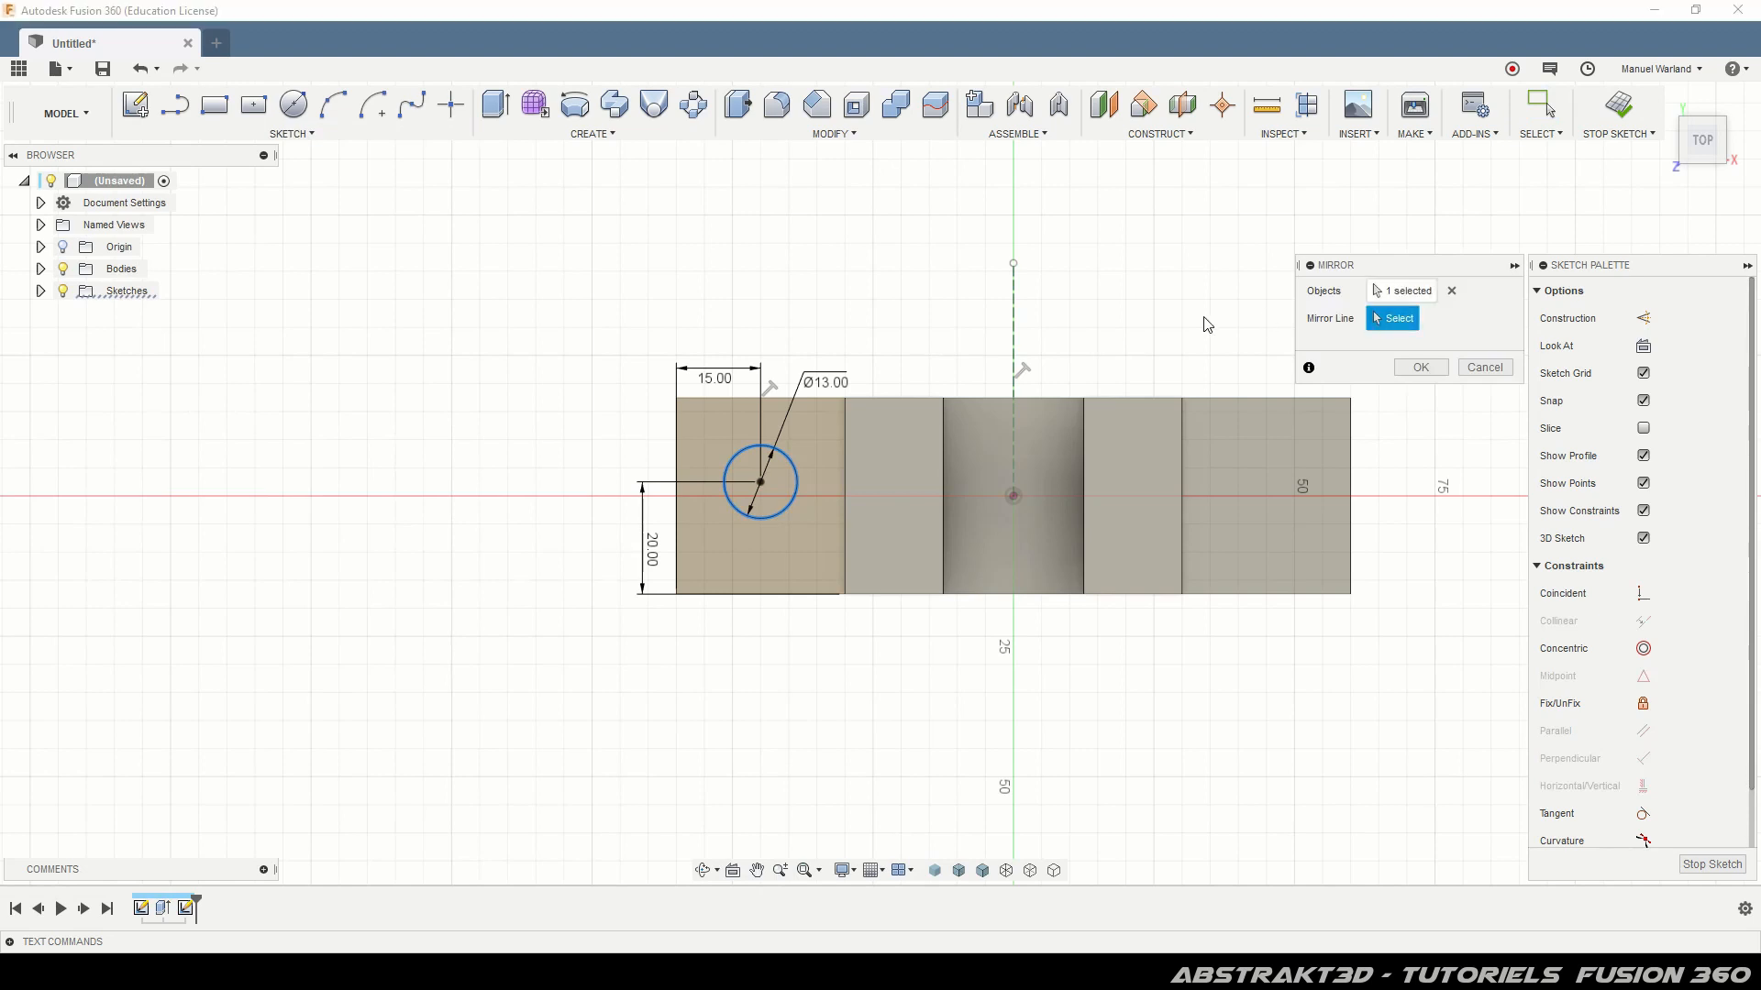
click(1013, 315)
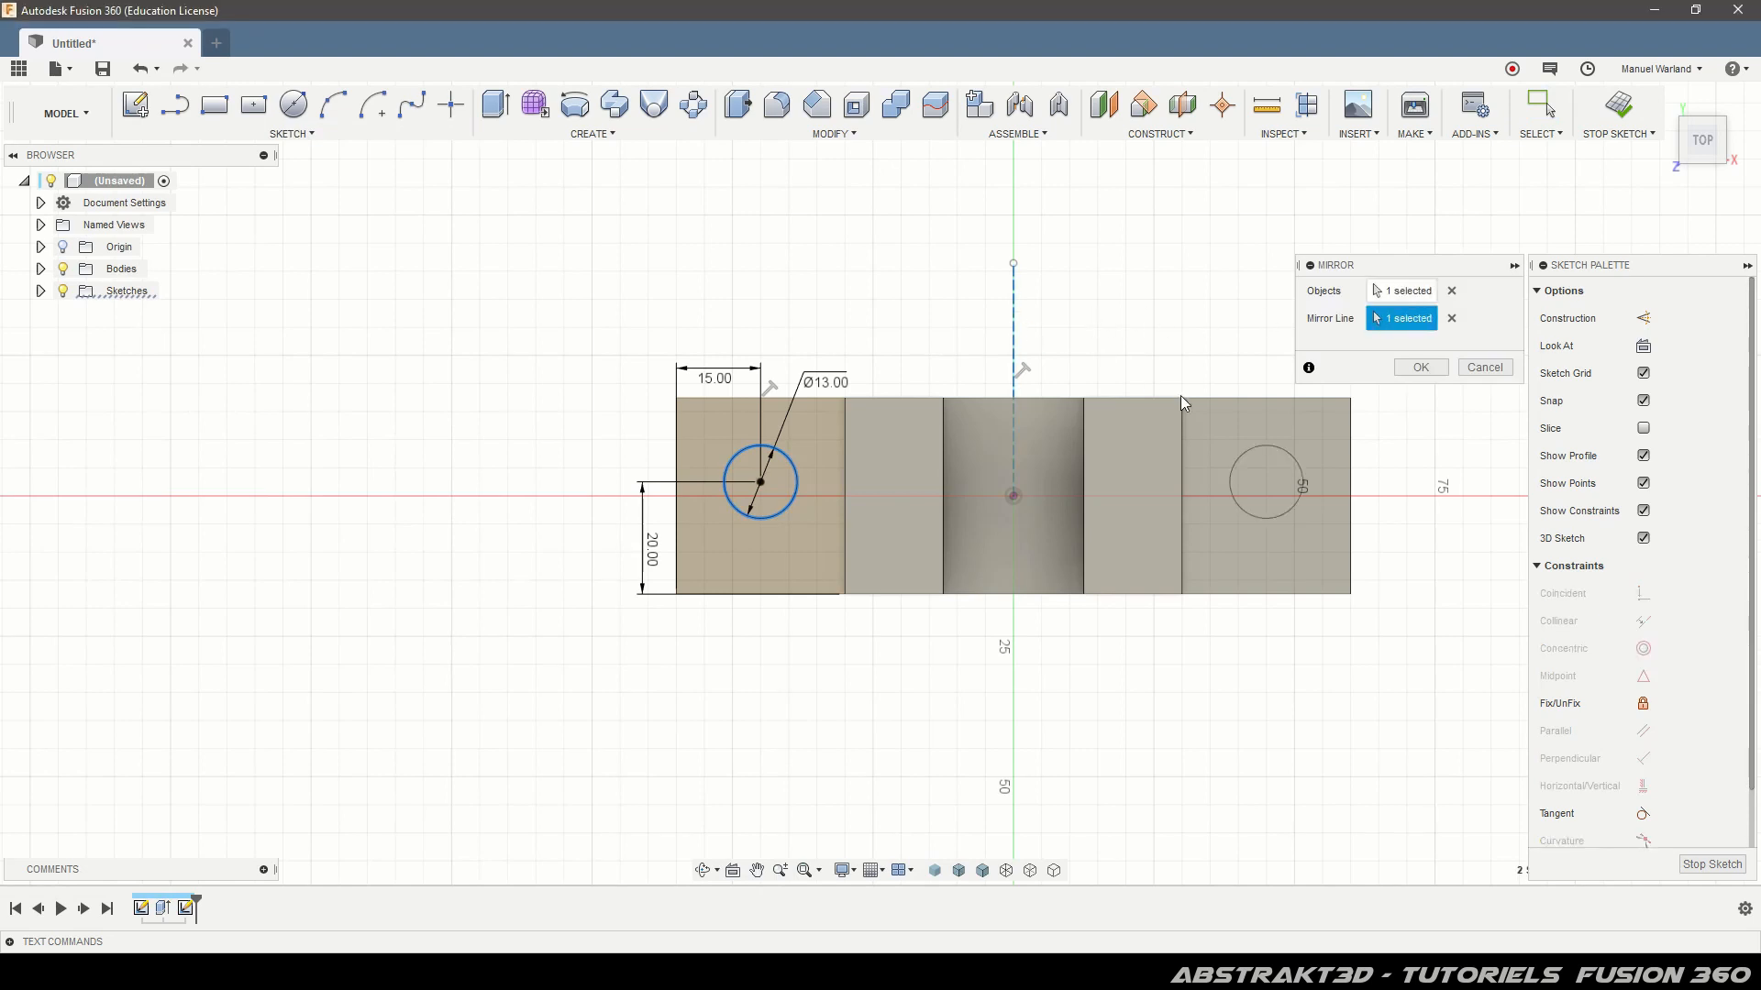
click(1433, 368)
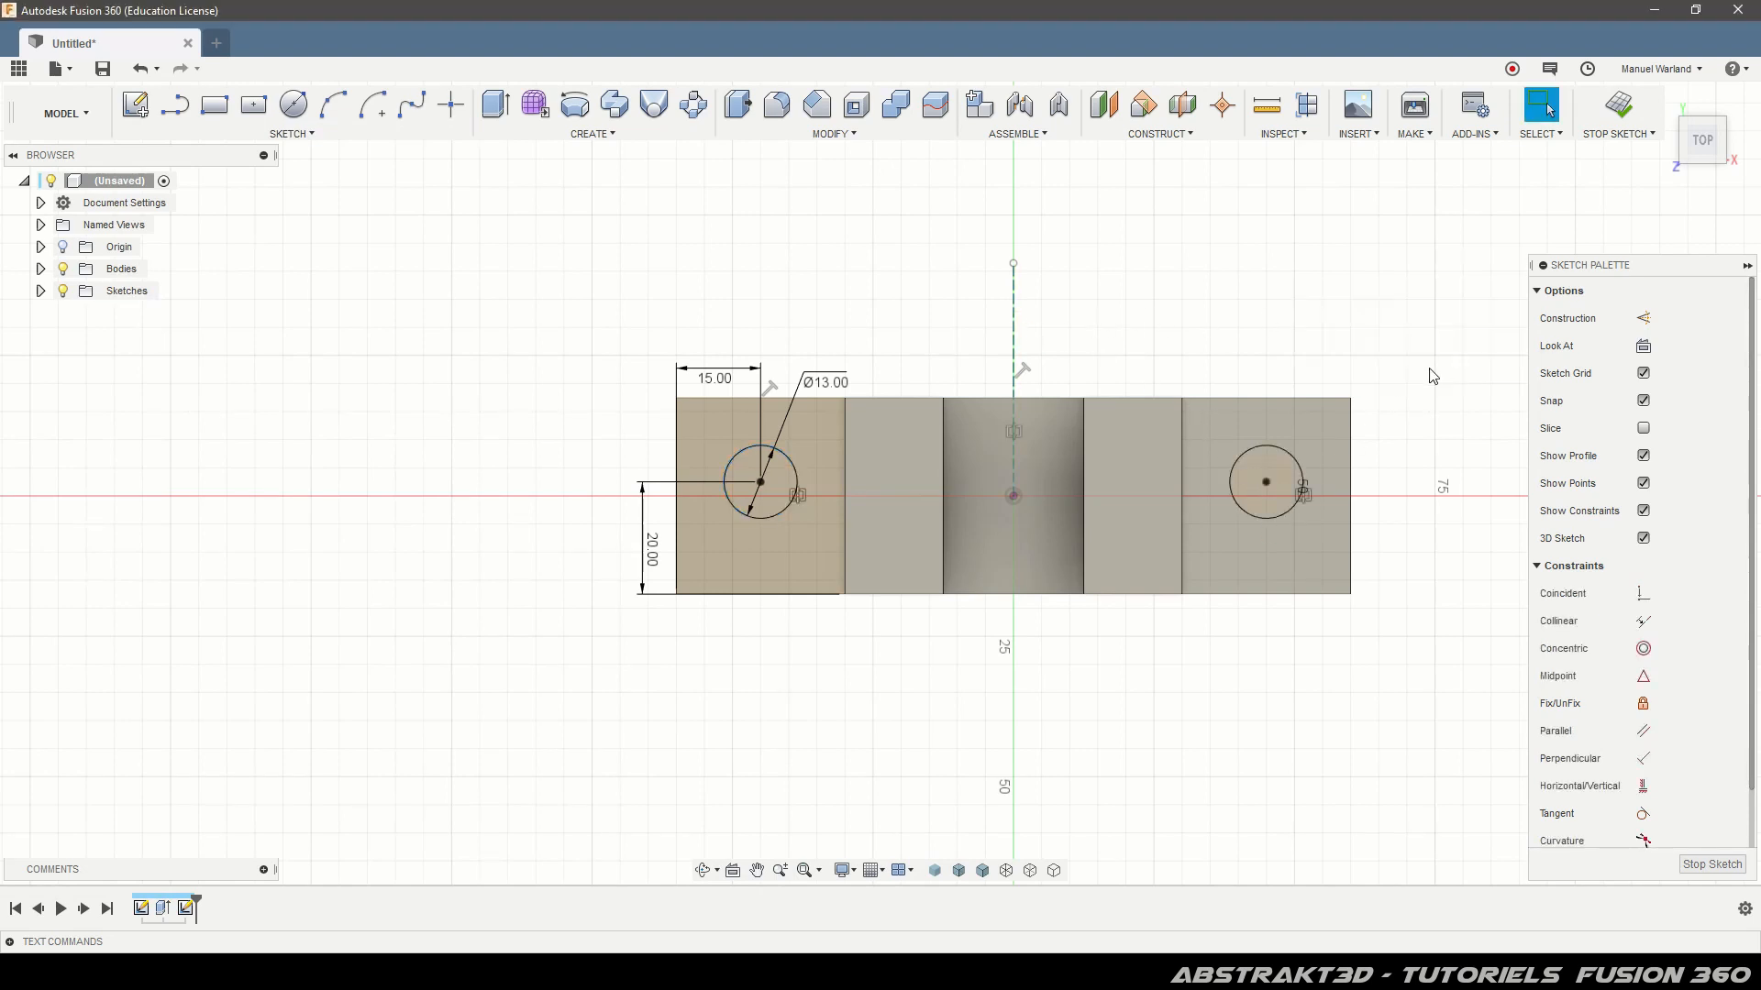
click(1707, 867)
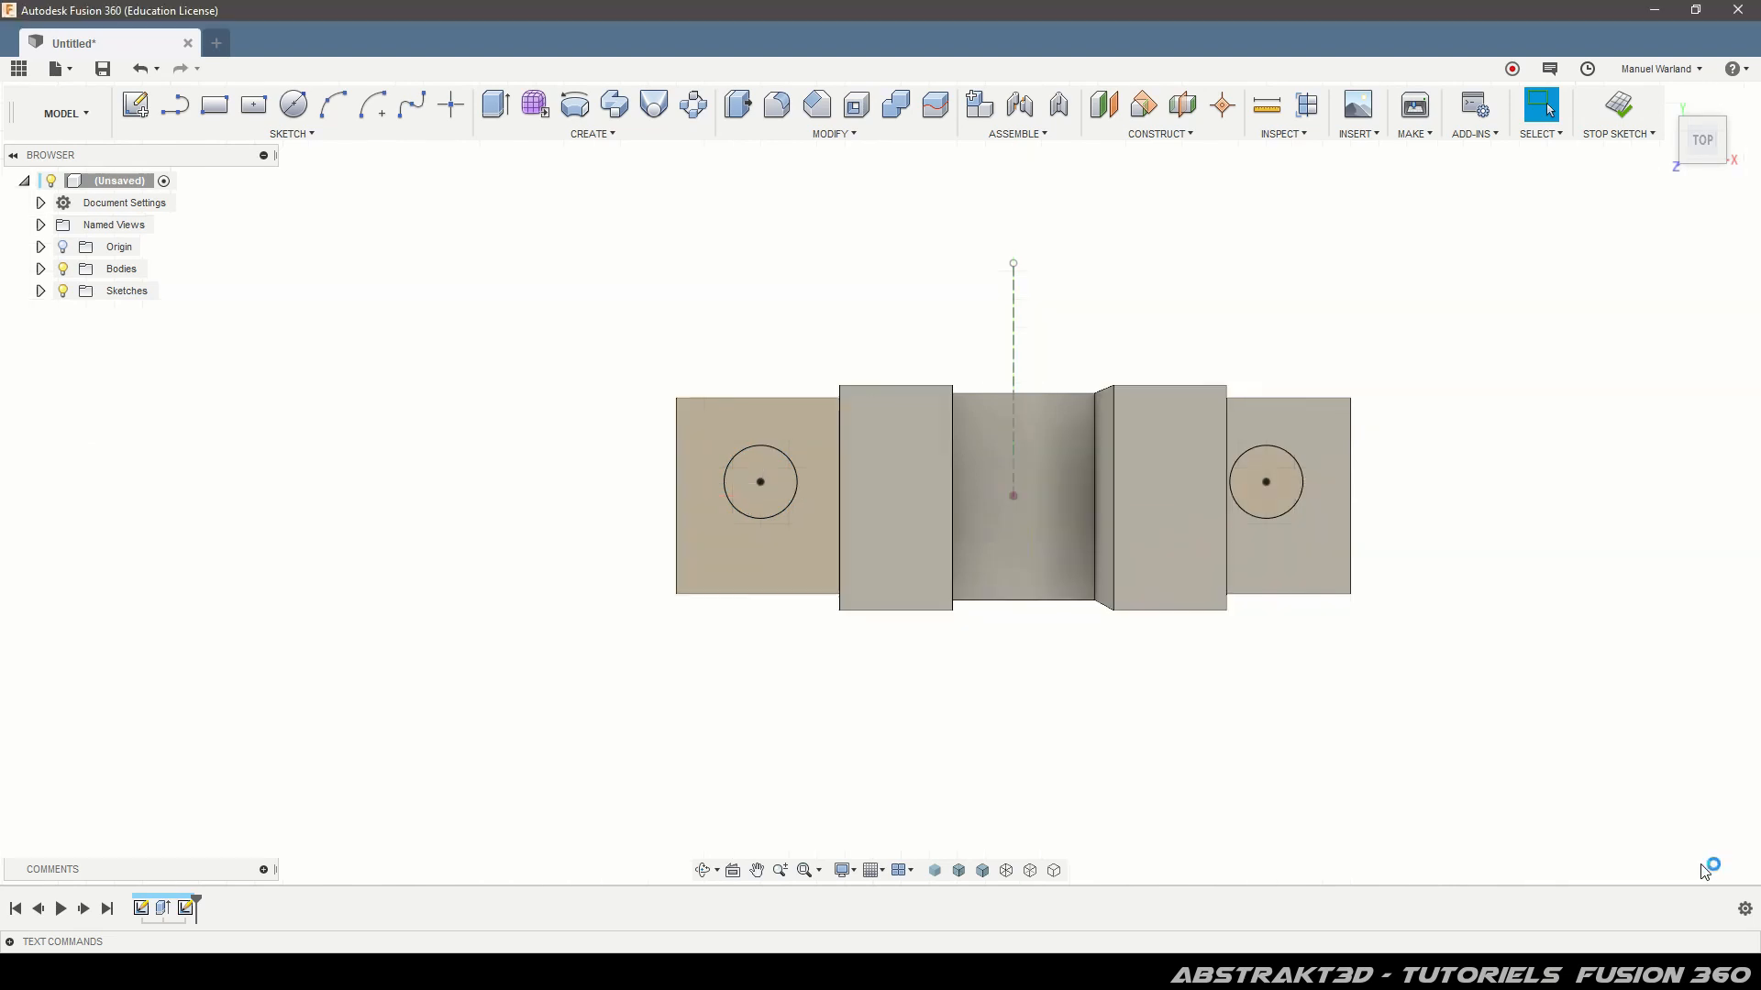
- Extrude both foot circles downward as a cut with the extent set to All
mouse_move(1011, 695)
shift+middle_down()
mouse_move(1018, 679)
mouse_move(1046, 698)
shift+middle_up()
scroll(842, 405, up, 3)
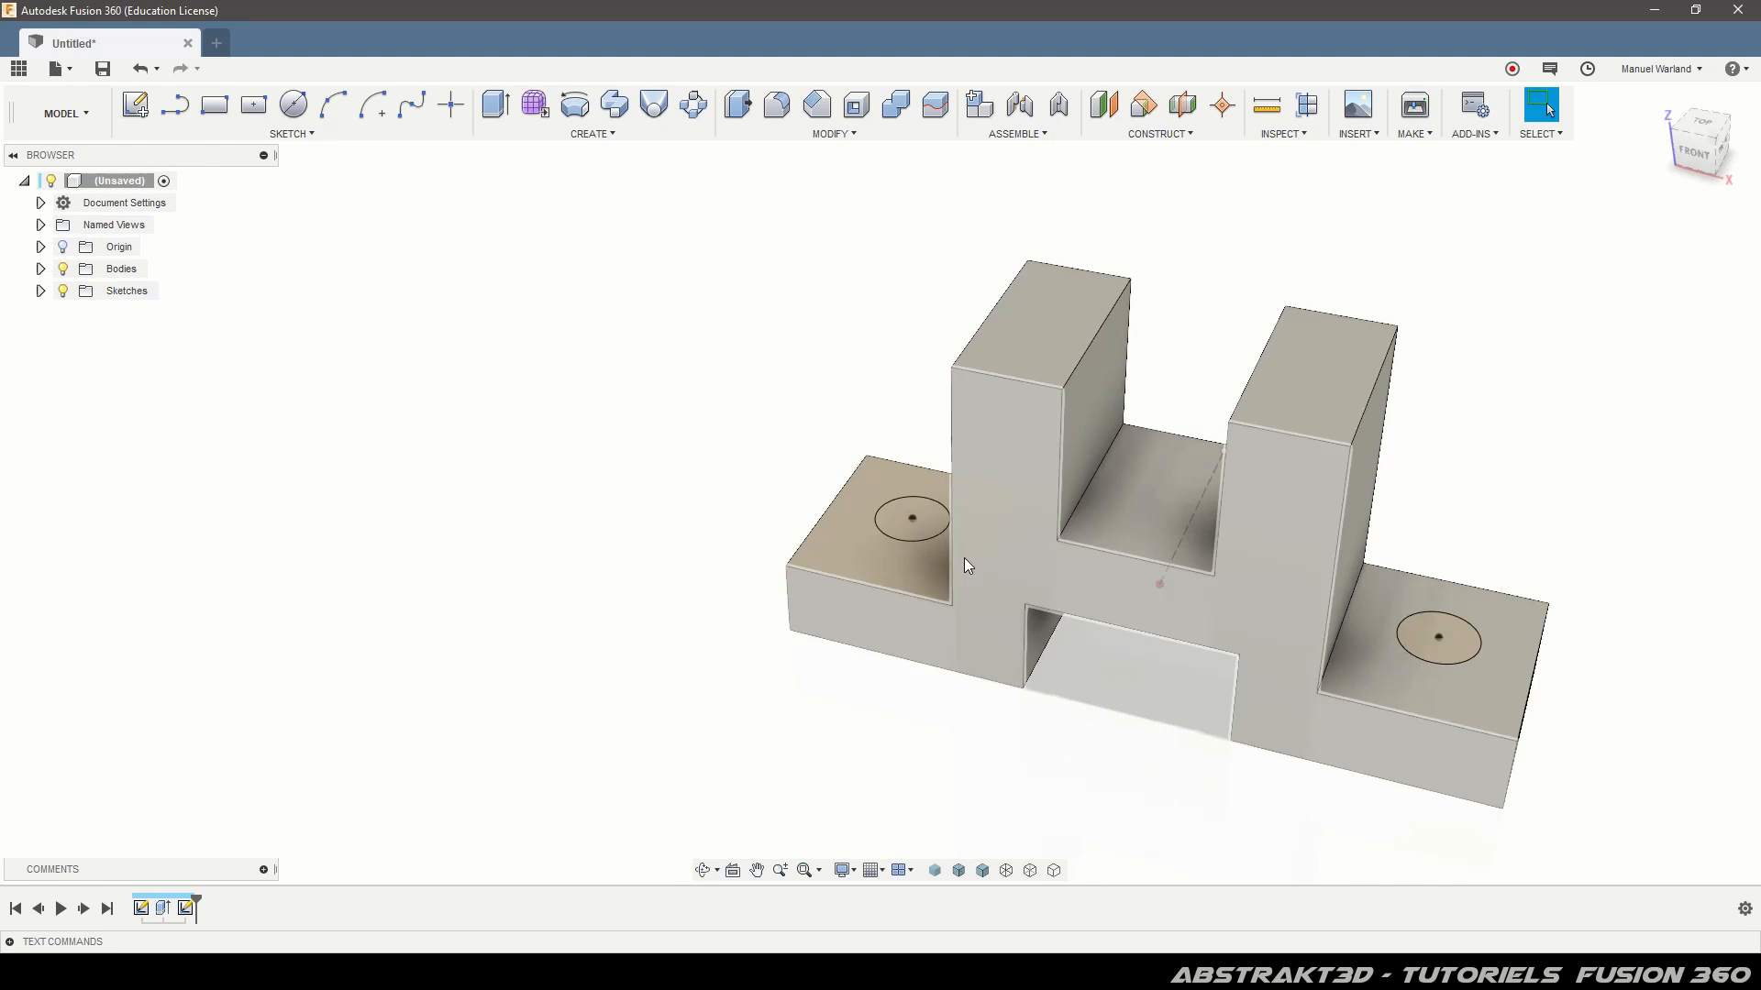
click(937, 522)
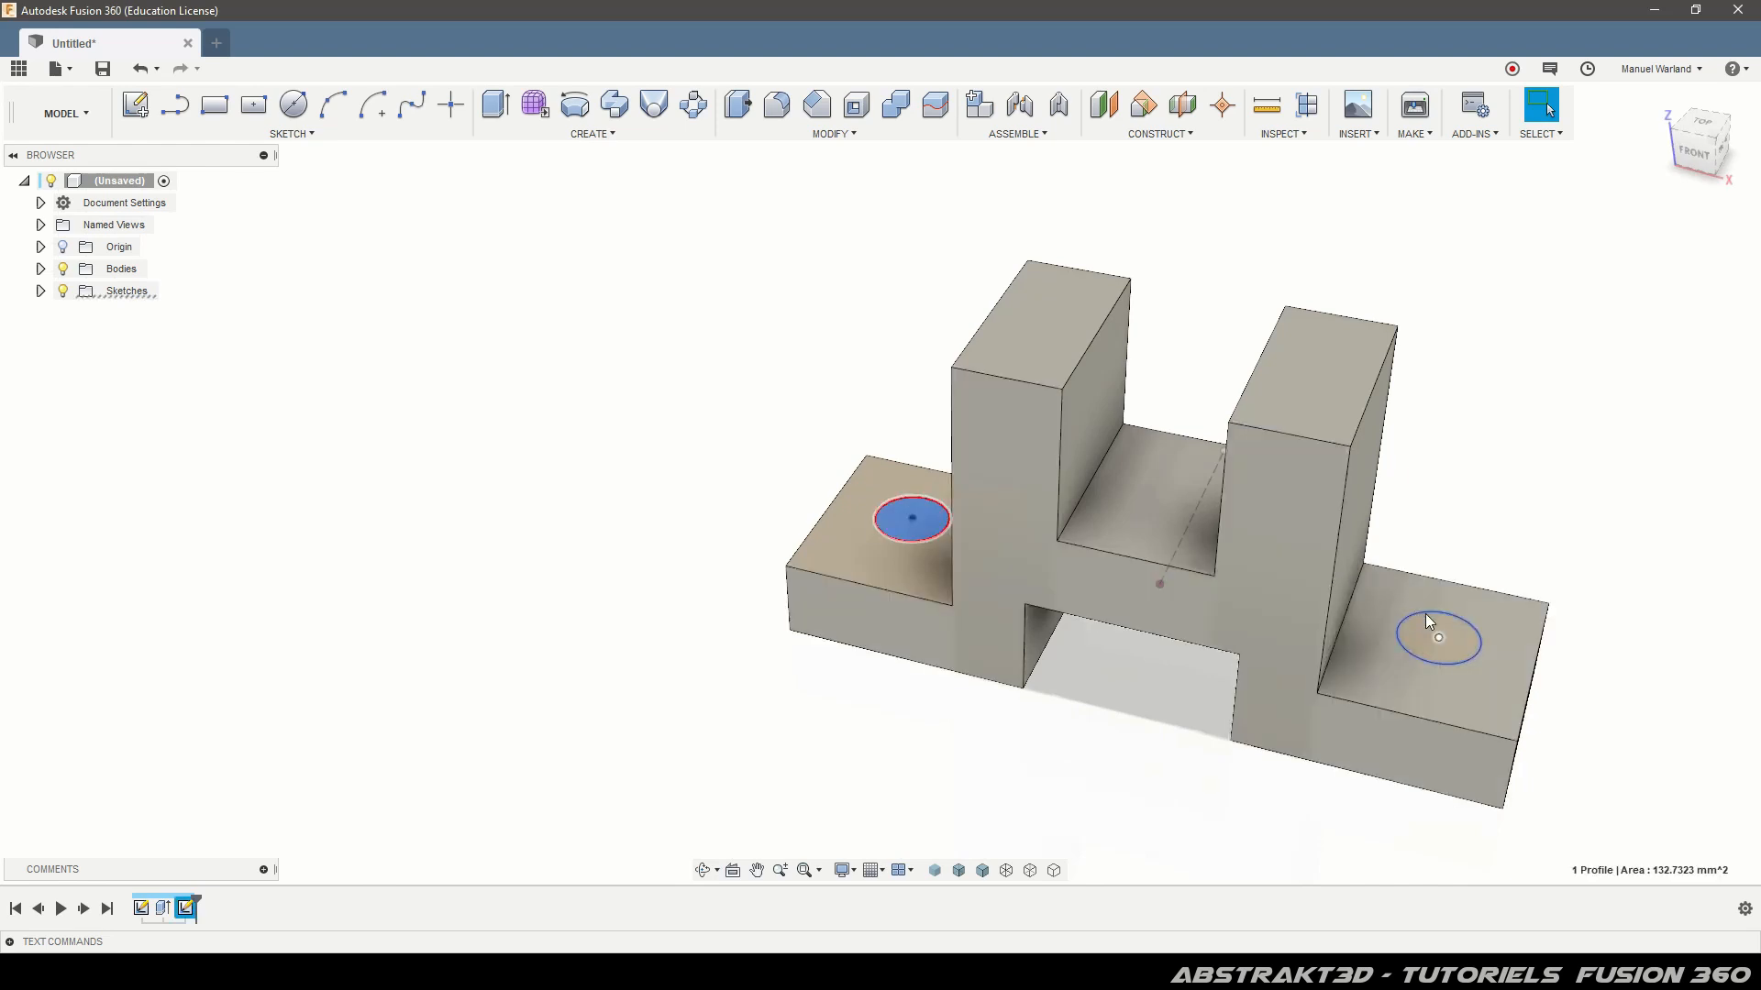
click(1465, 649)
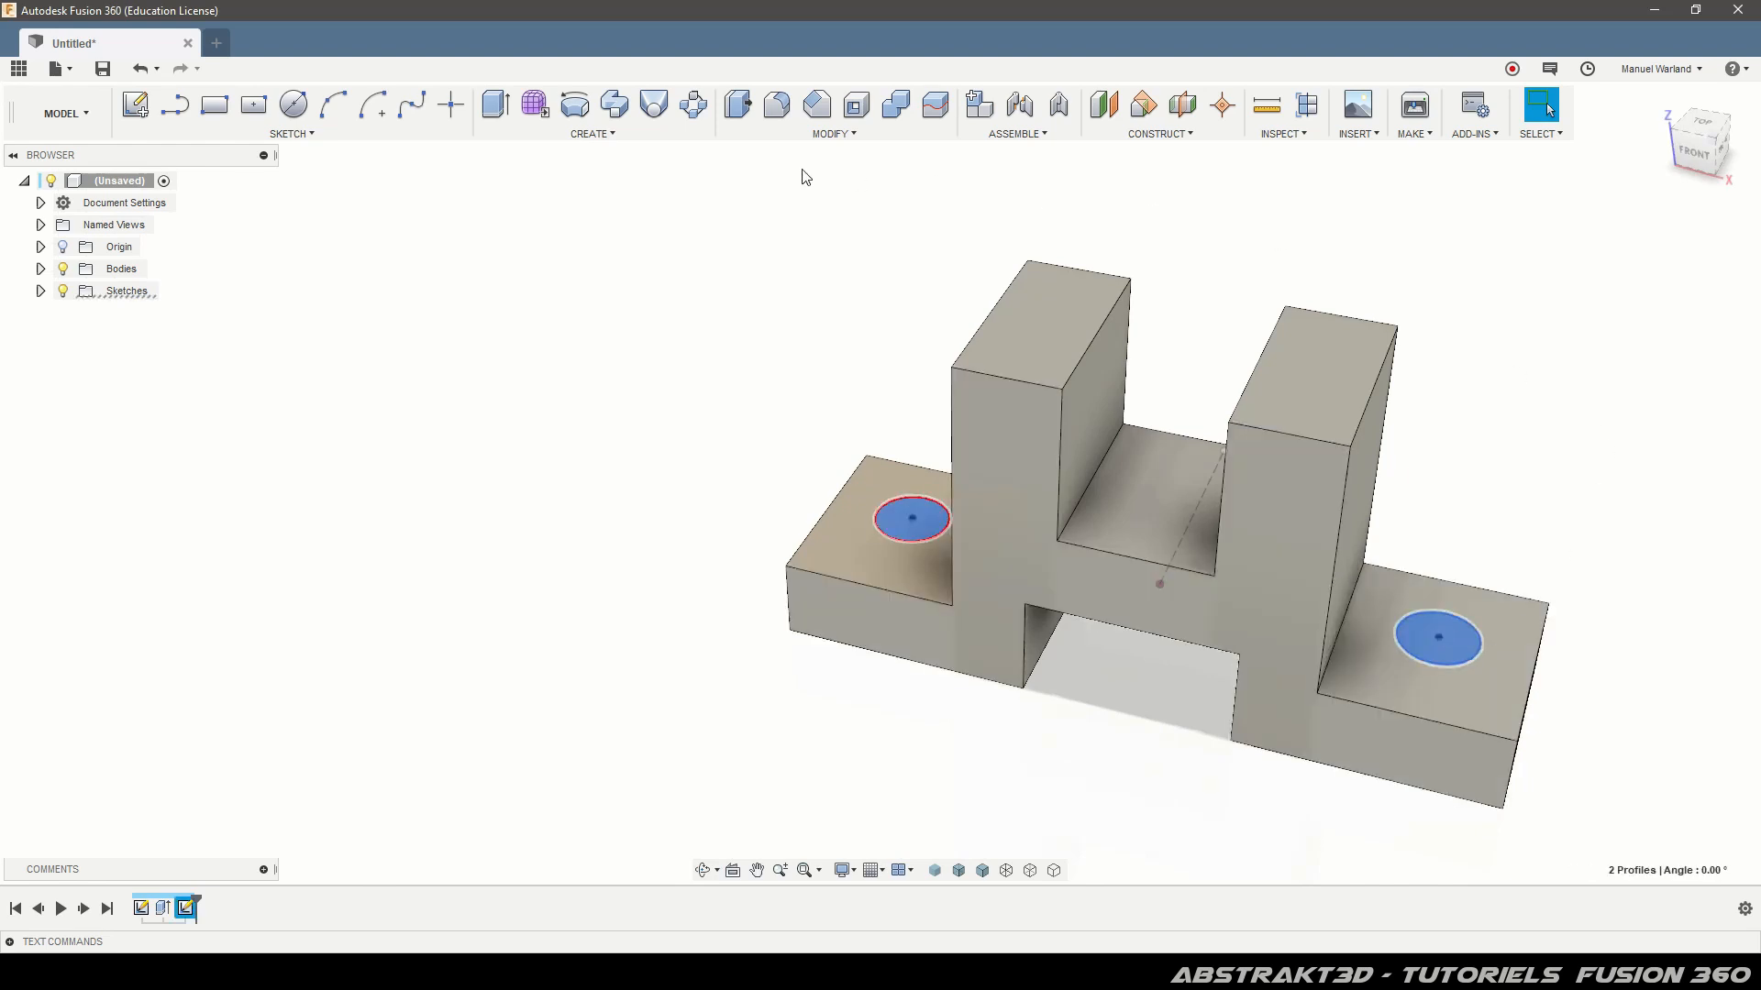
click(493, 107)
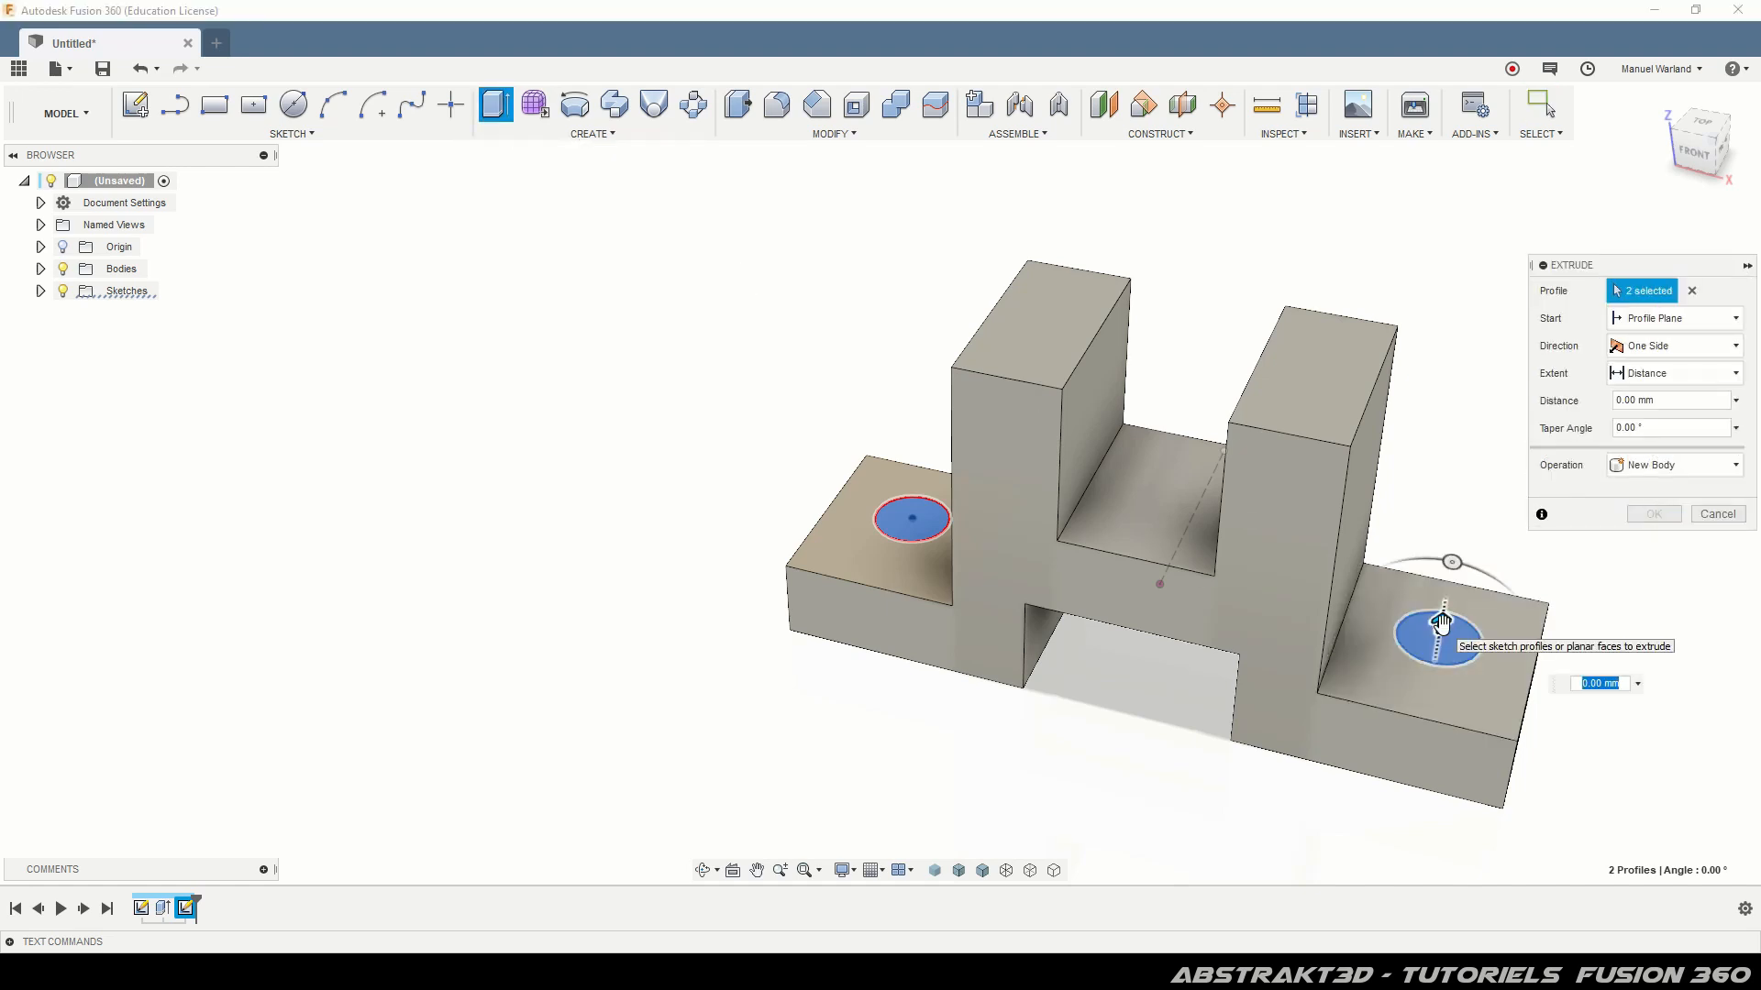
drag(1441, 623, 1404, 800)
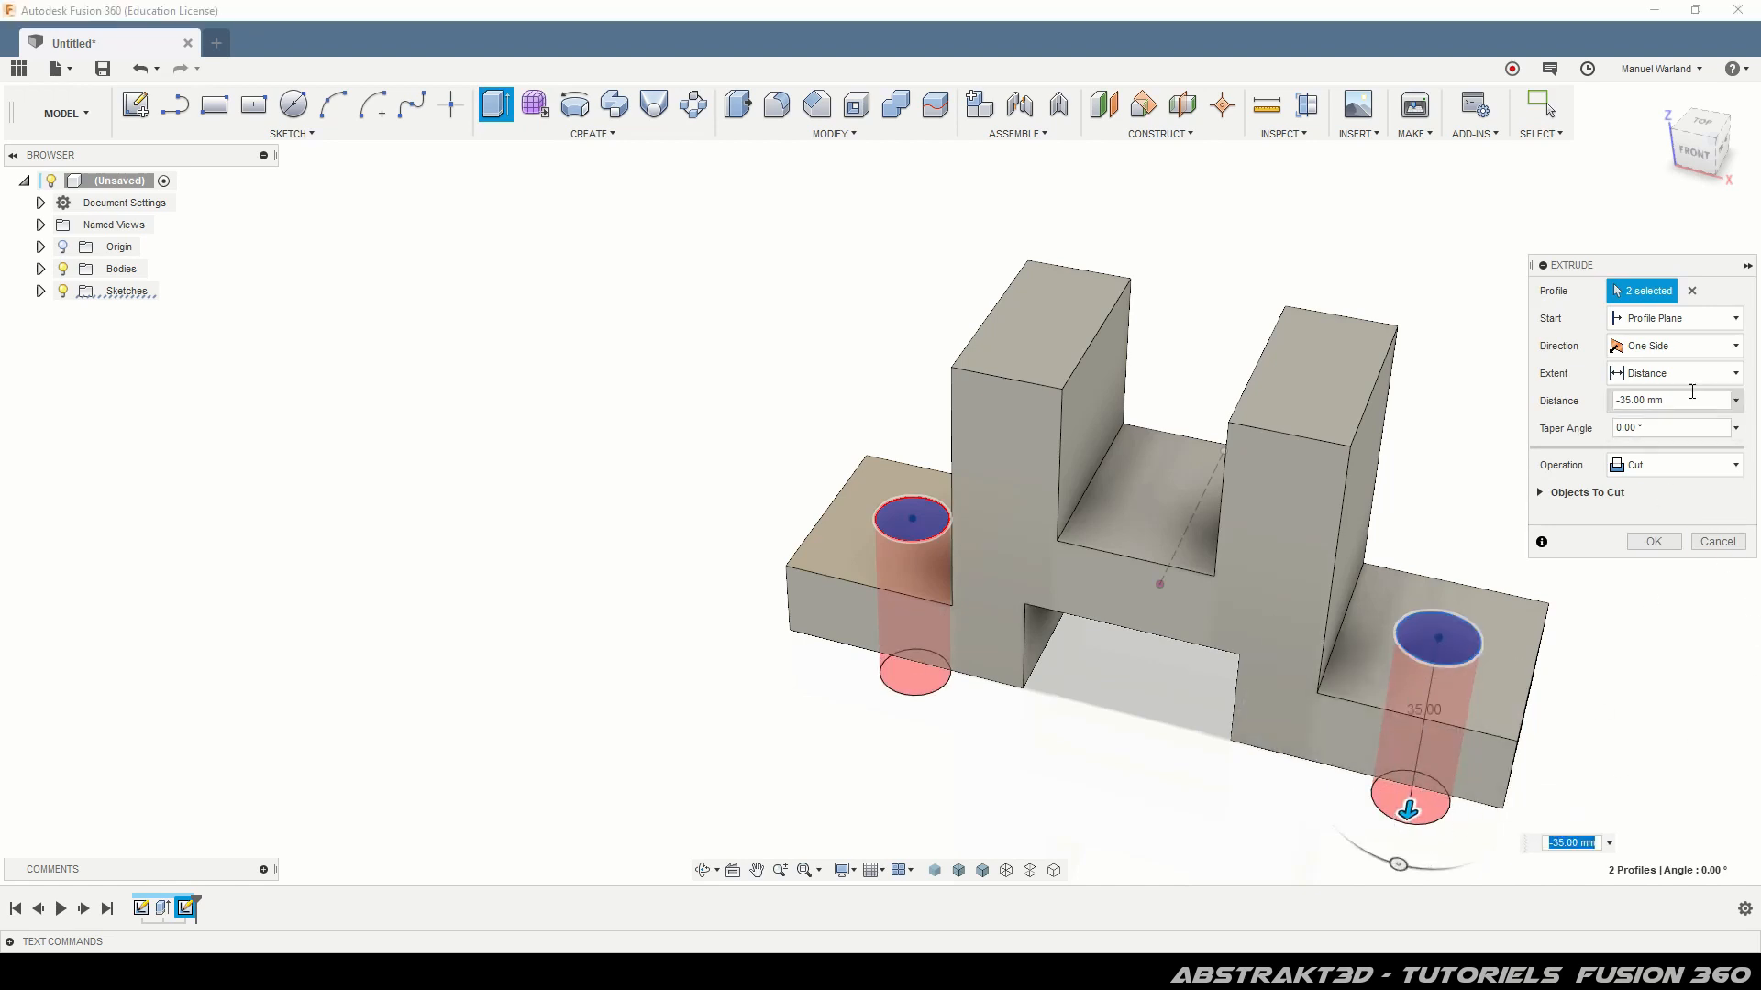
click(1702, 376)
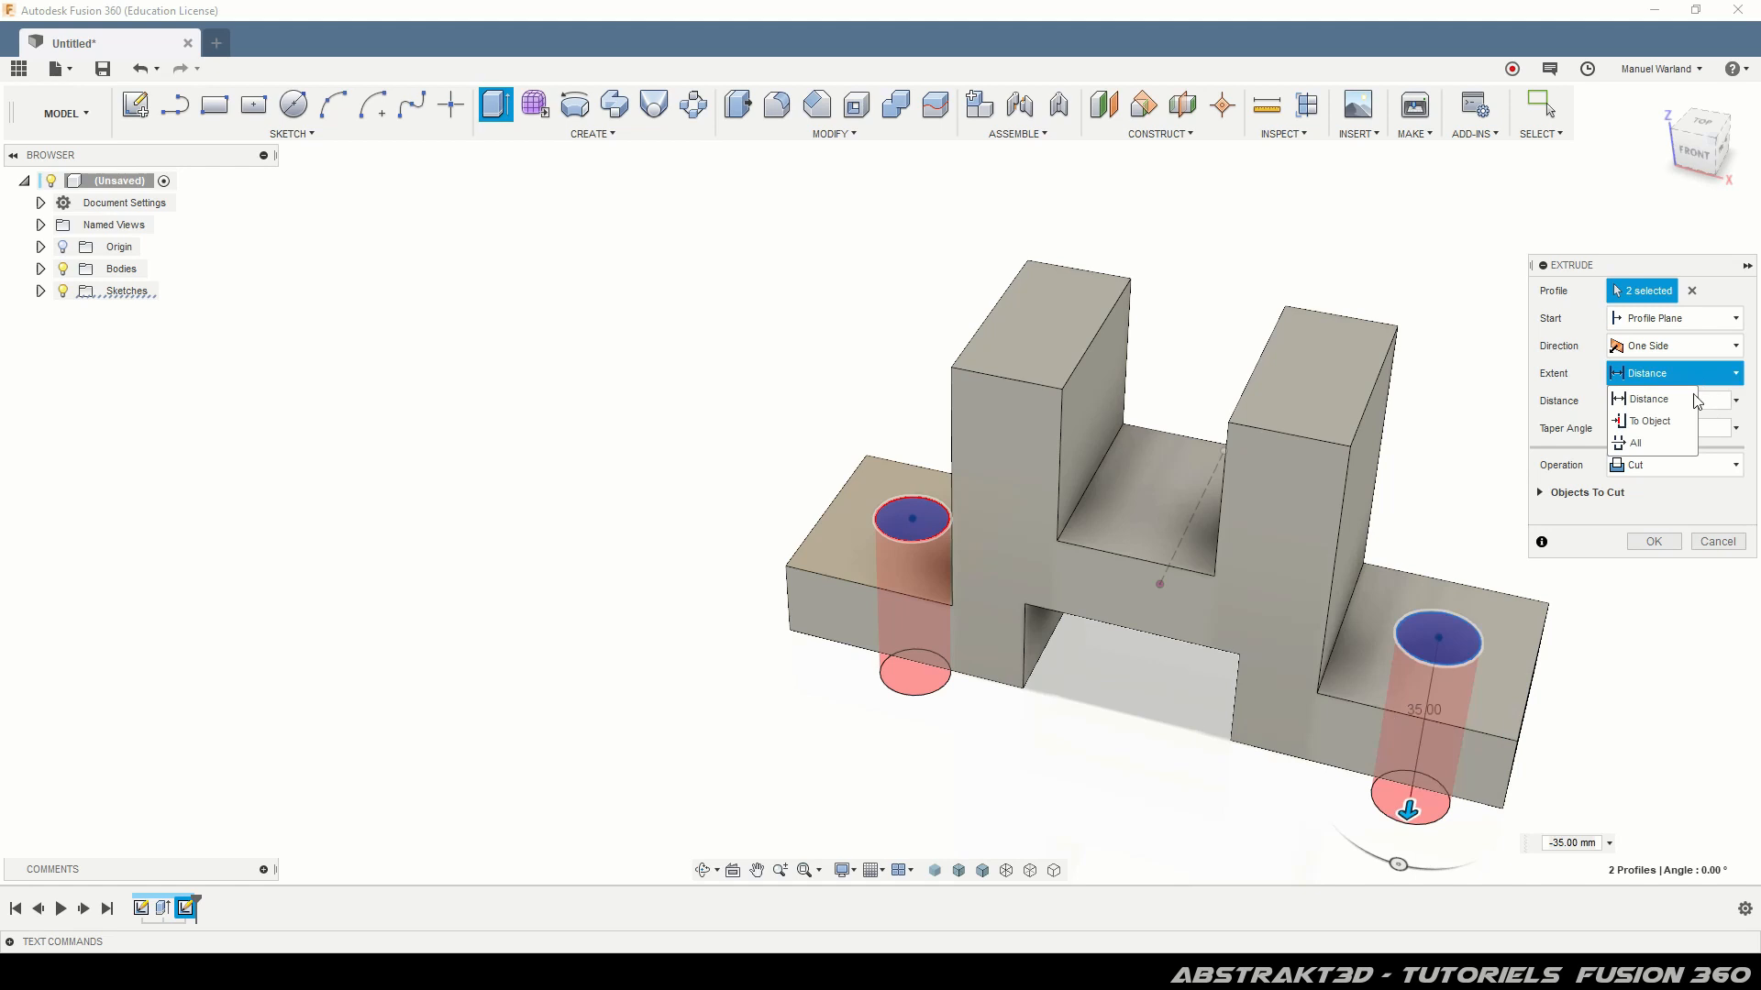
click(1665, 449)
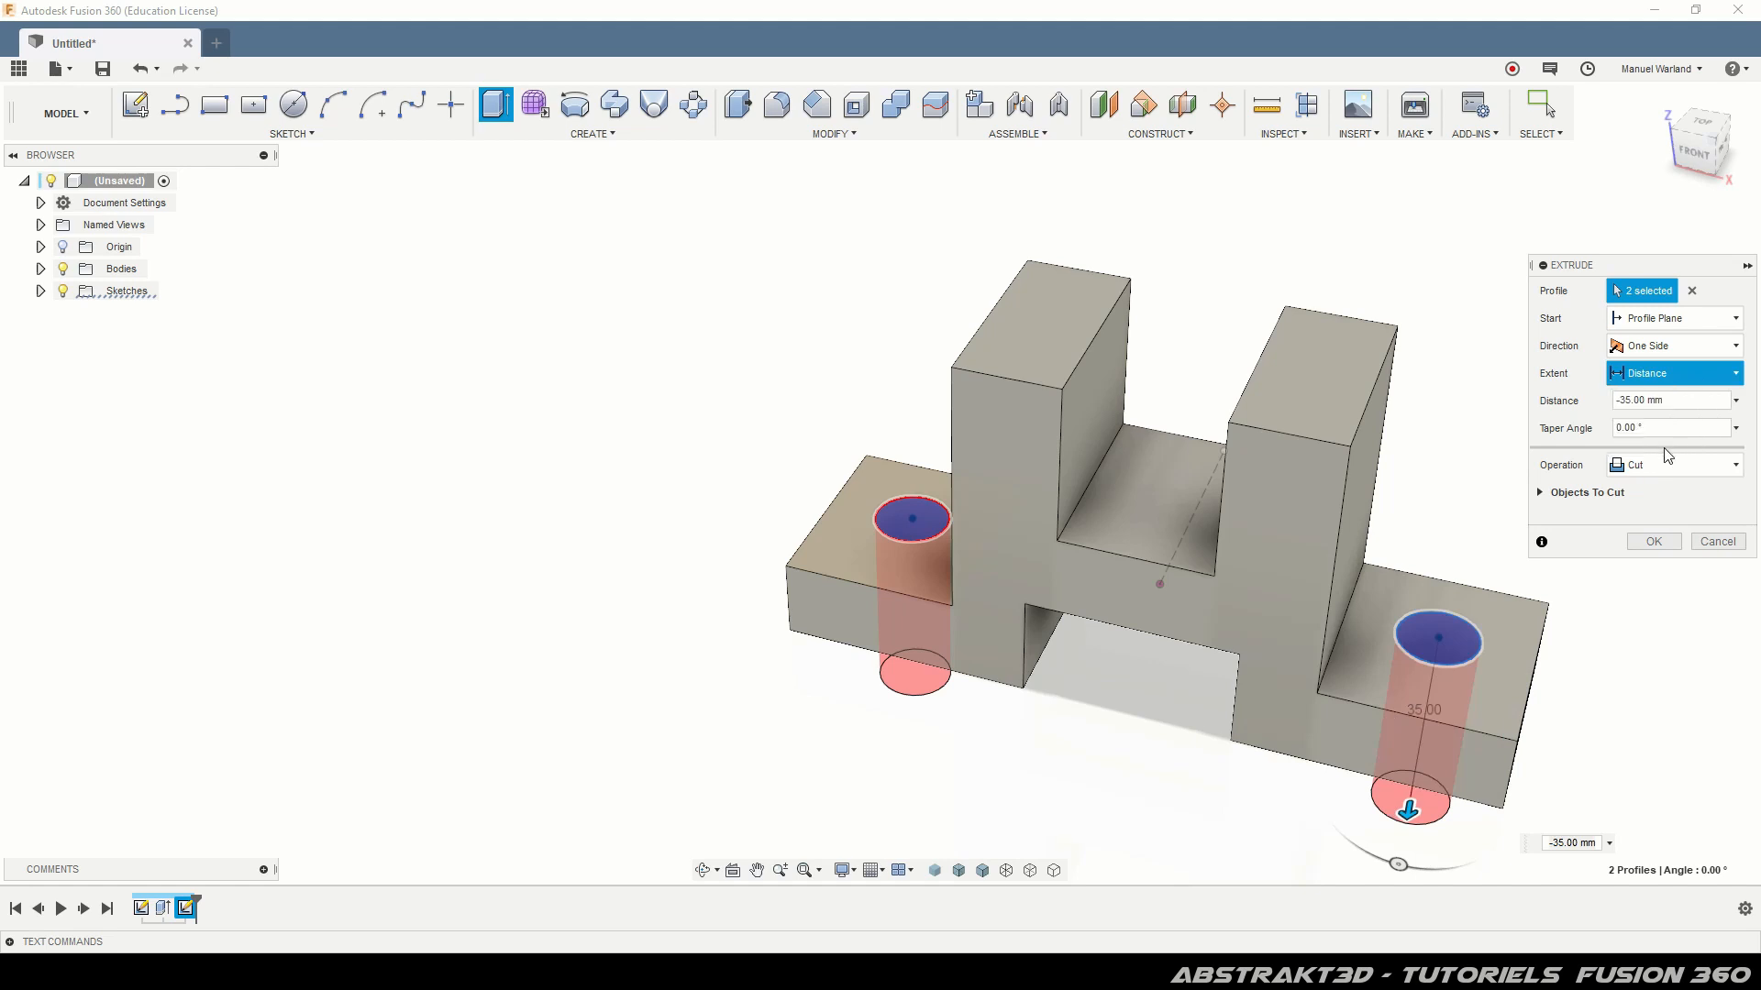
mouse_move(1334, 848)
shift+middle_down()
mouse_move(1318, 735)
mouse_move(1325, 801)
mouse_move(1301, 813)
mouse_move(1339, 825)
mouse_move(1325, 816)
shift+middle_up()
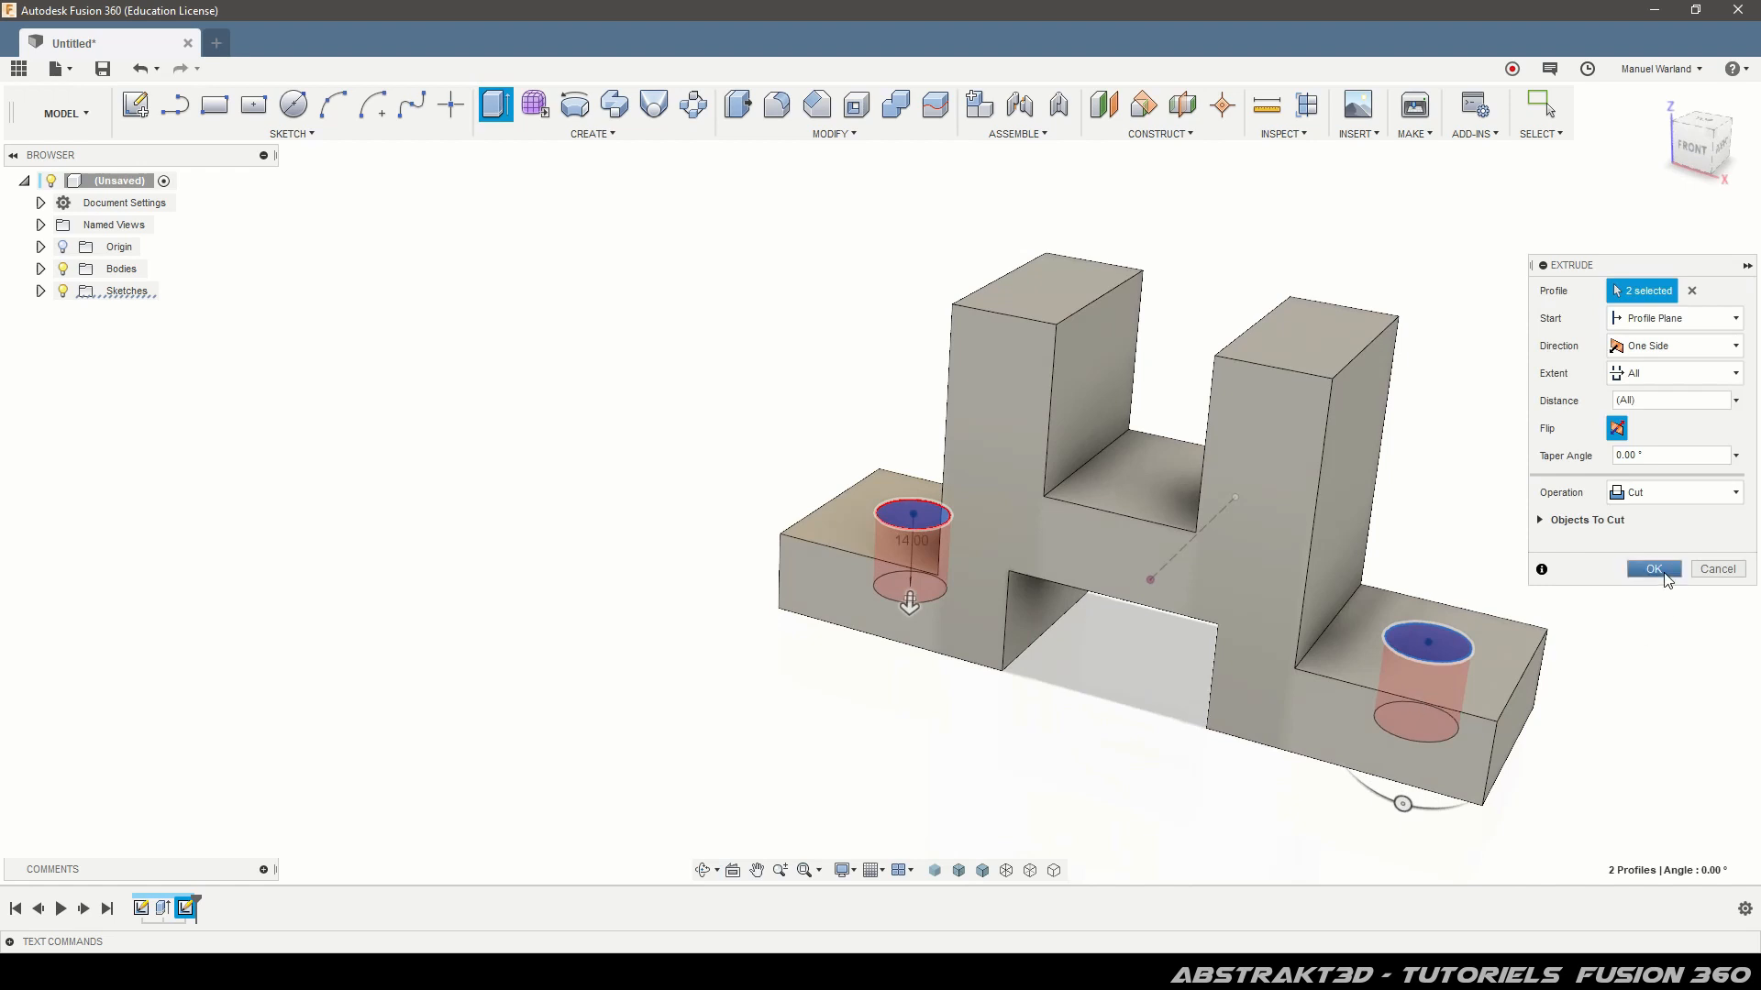
click(1653, 570)
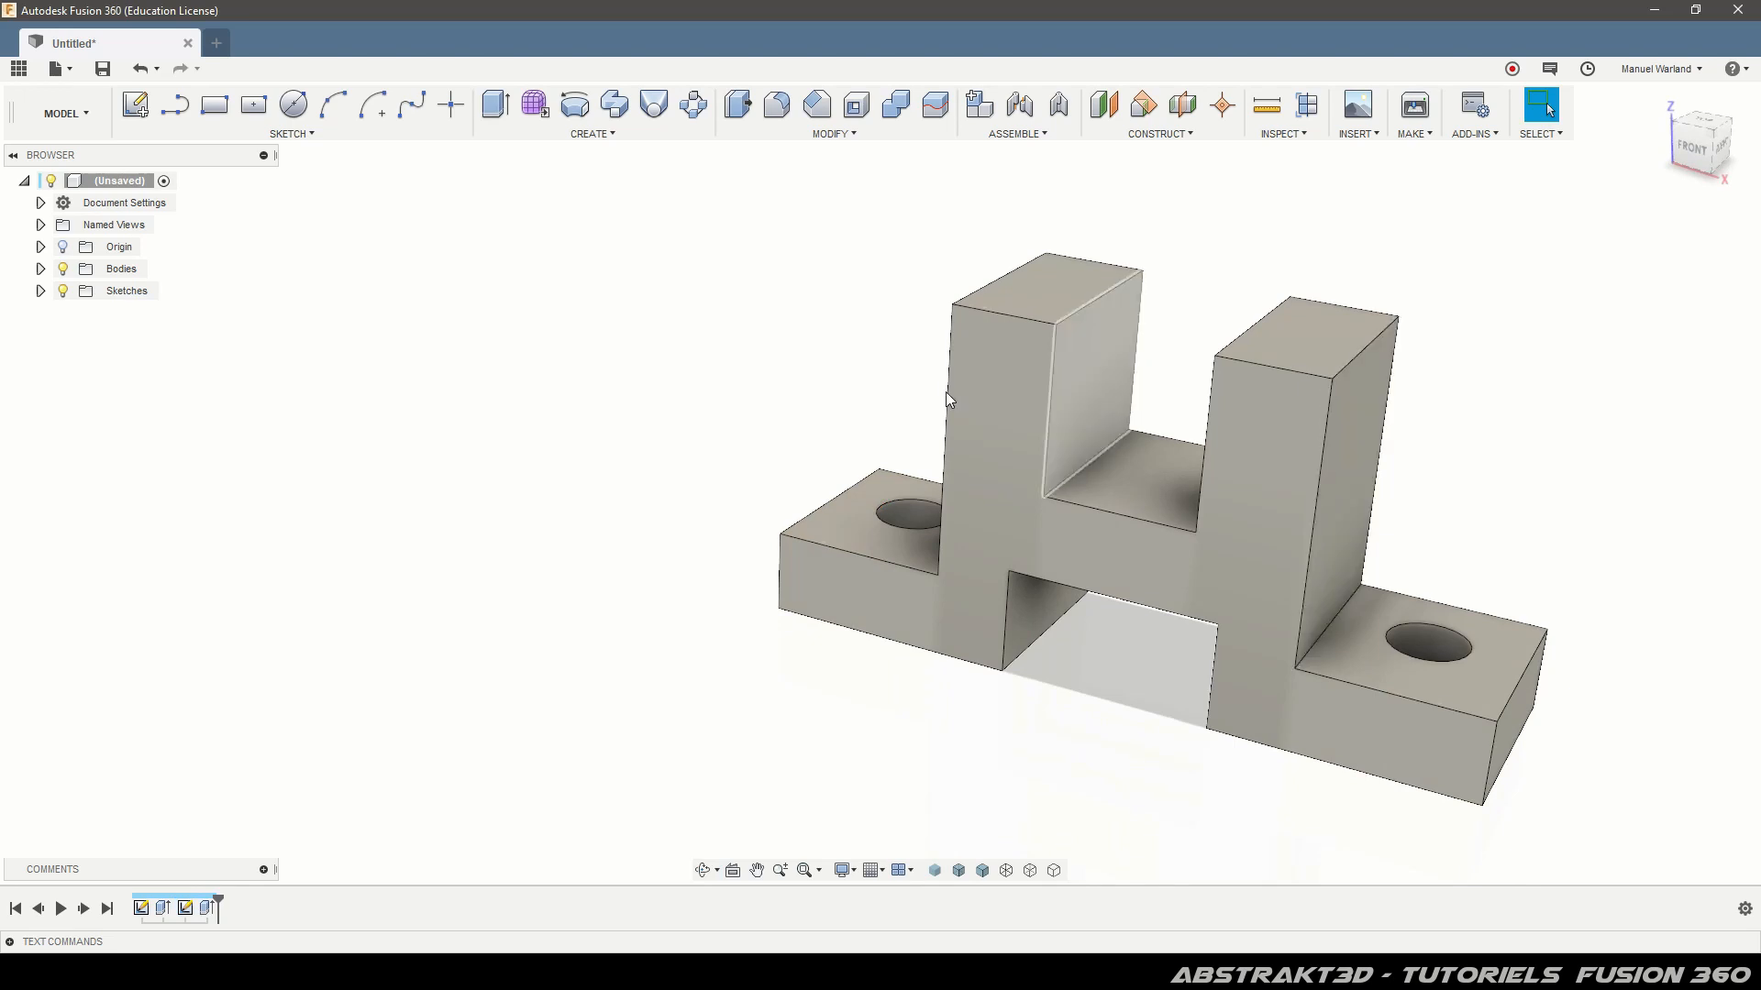
- With the reference drawing and origin planes shown, start a sketch on the YZ plane and enable Slice
scroll(664, 385, down, 2)
click(1214, 427)
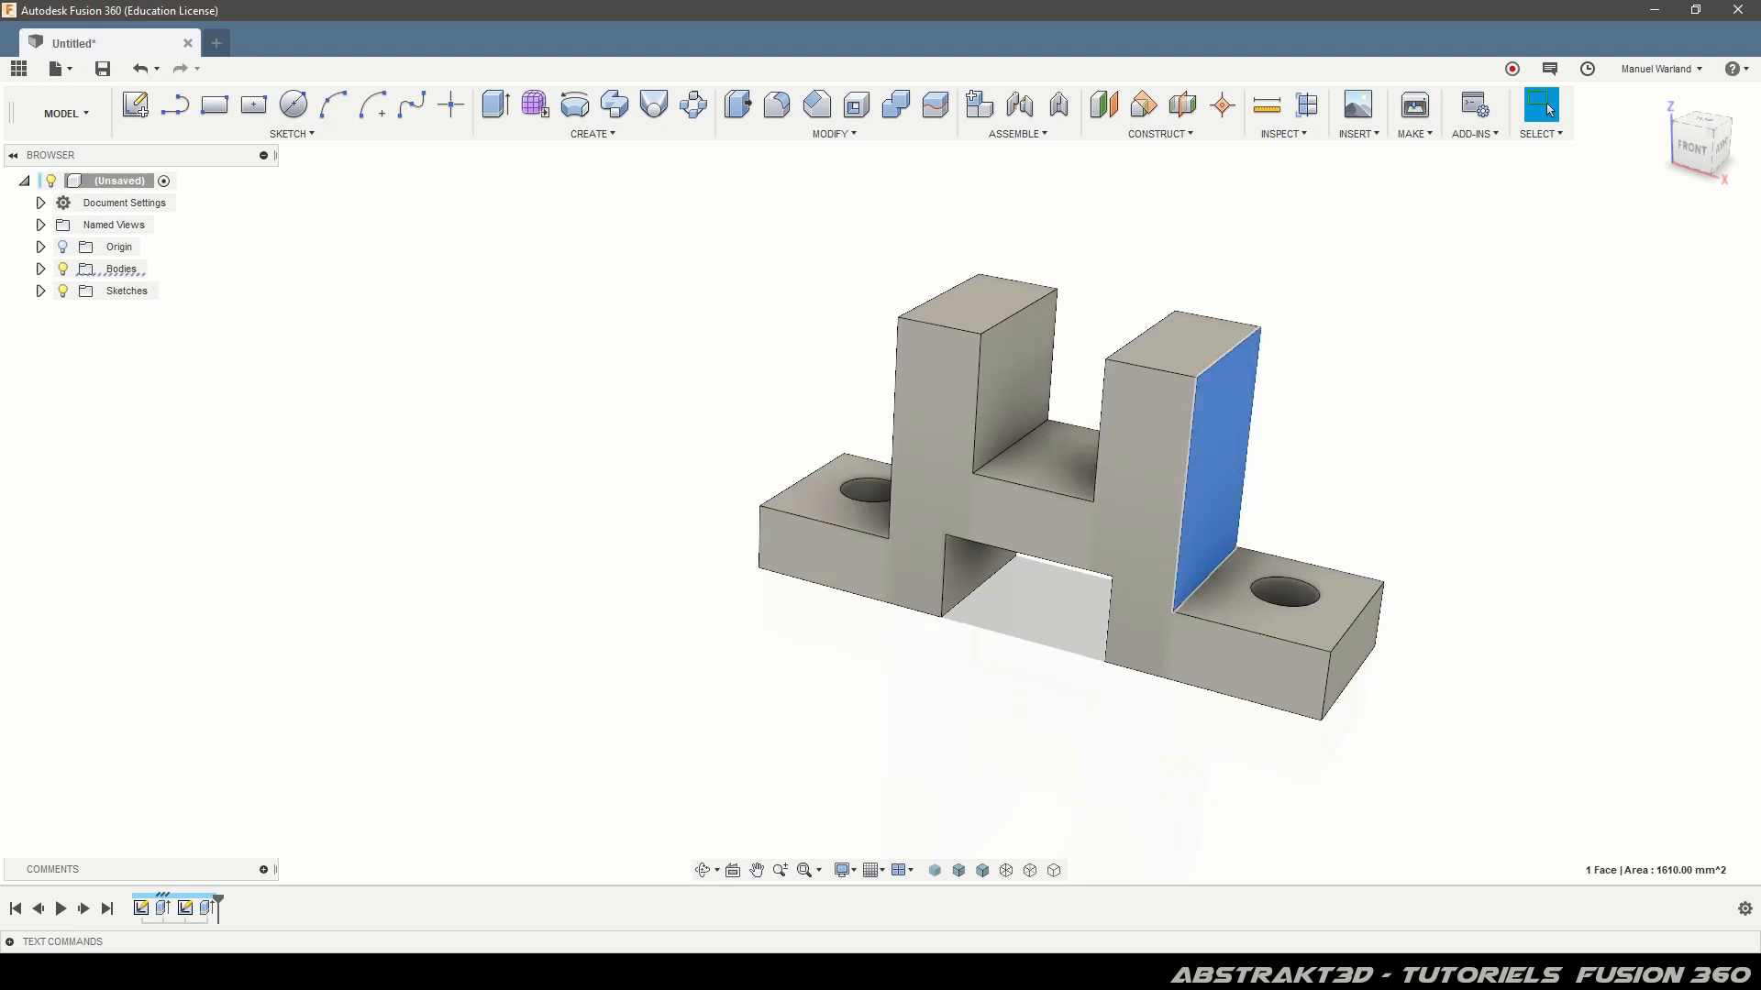
click(798, 972)
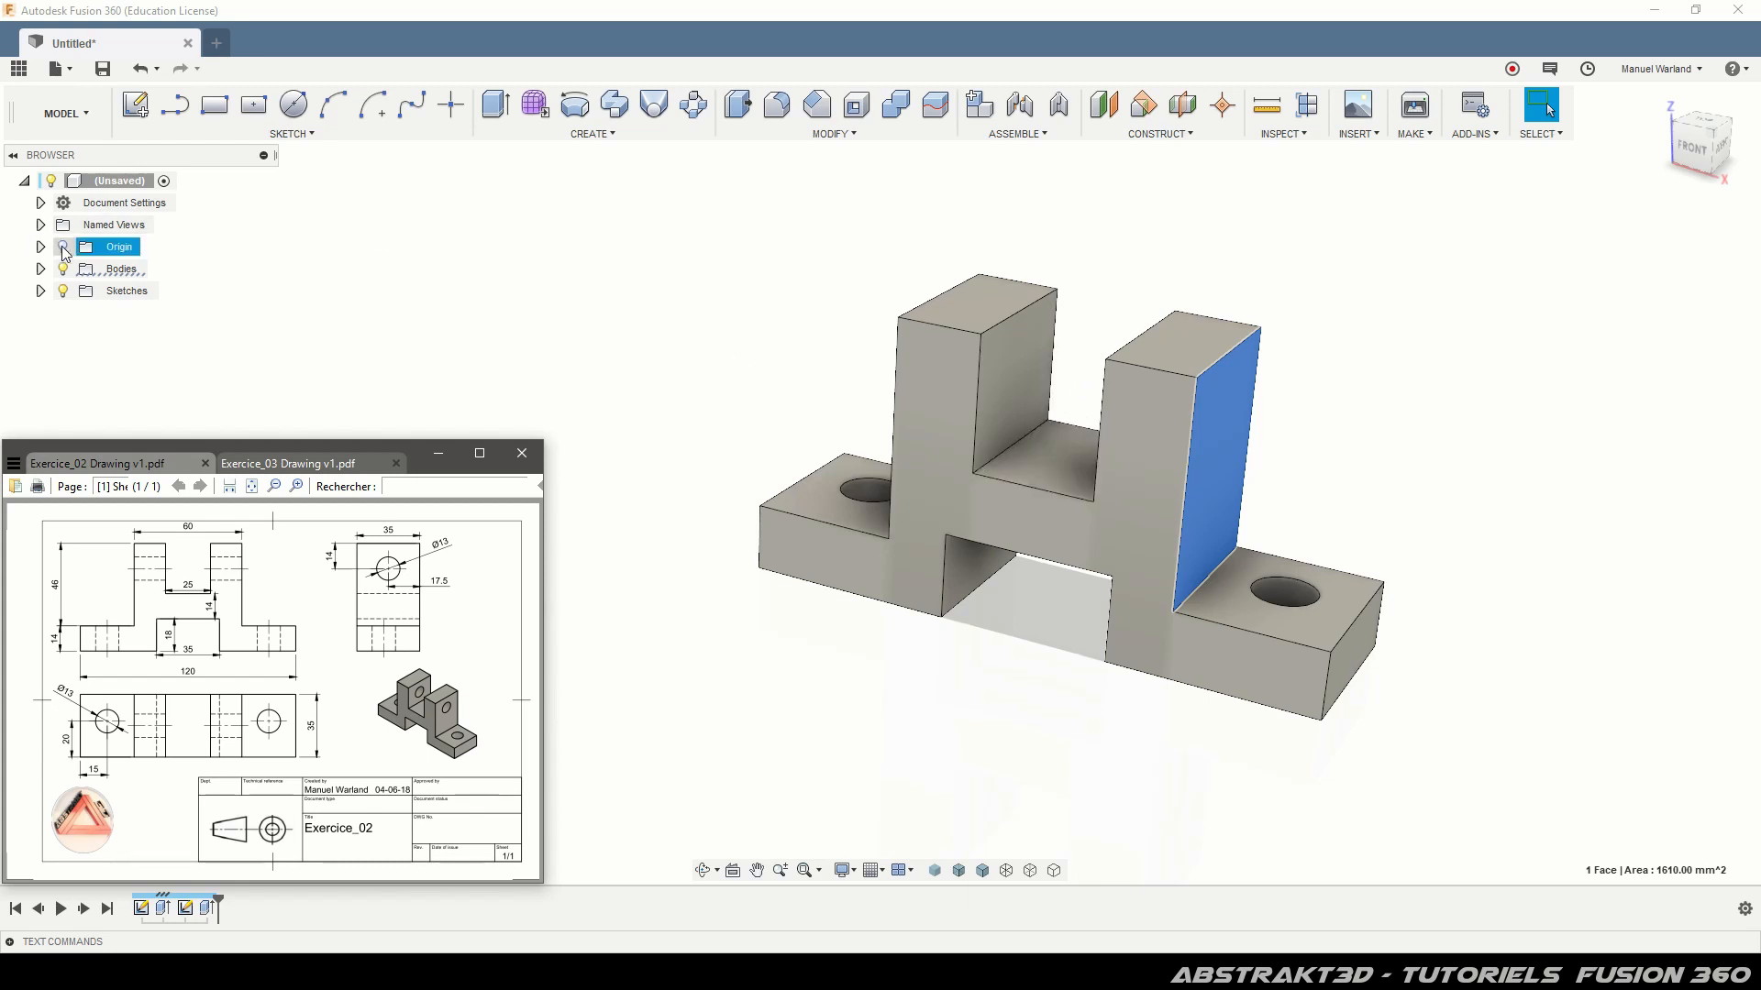
mouse_move(1055, 603)
shift+middle_down()
mouse_move(1014, 649)
mouse_move(1133, 564)
mouse_move(1238, 744)
mouse_move(1182, 724)
shift+middle_up()
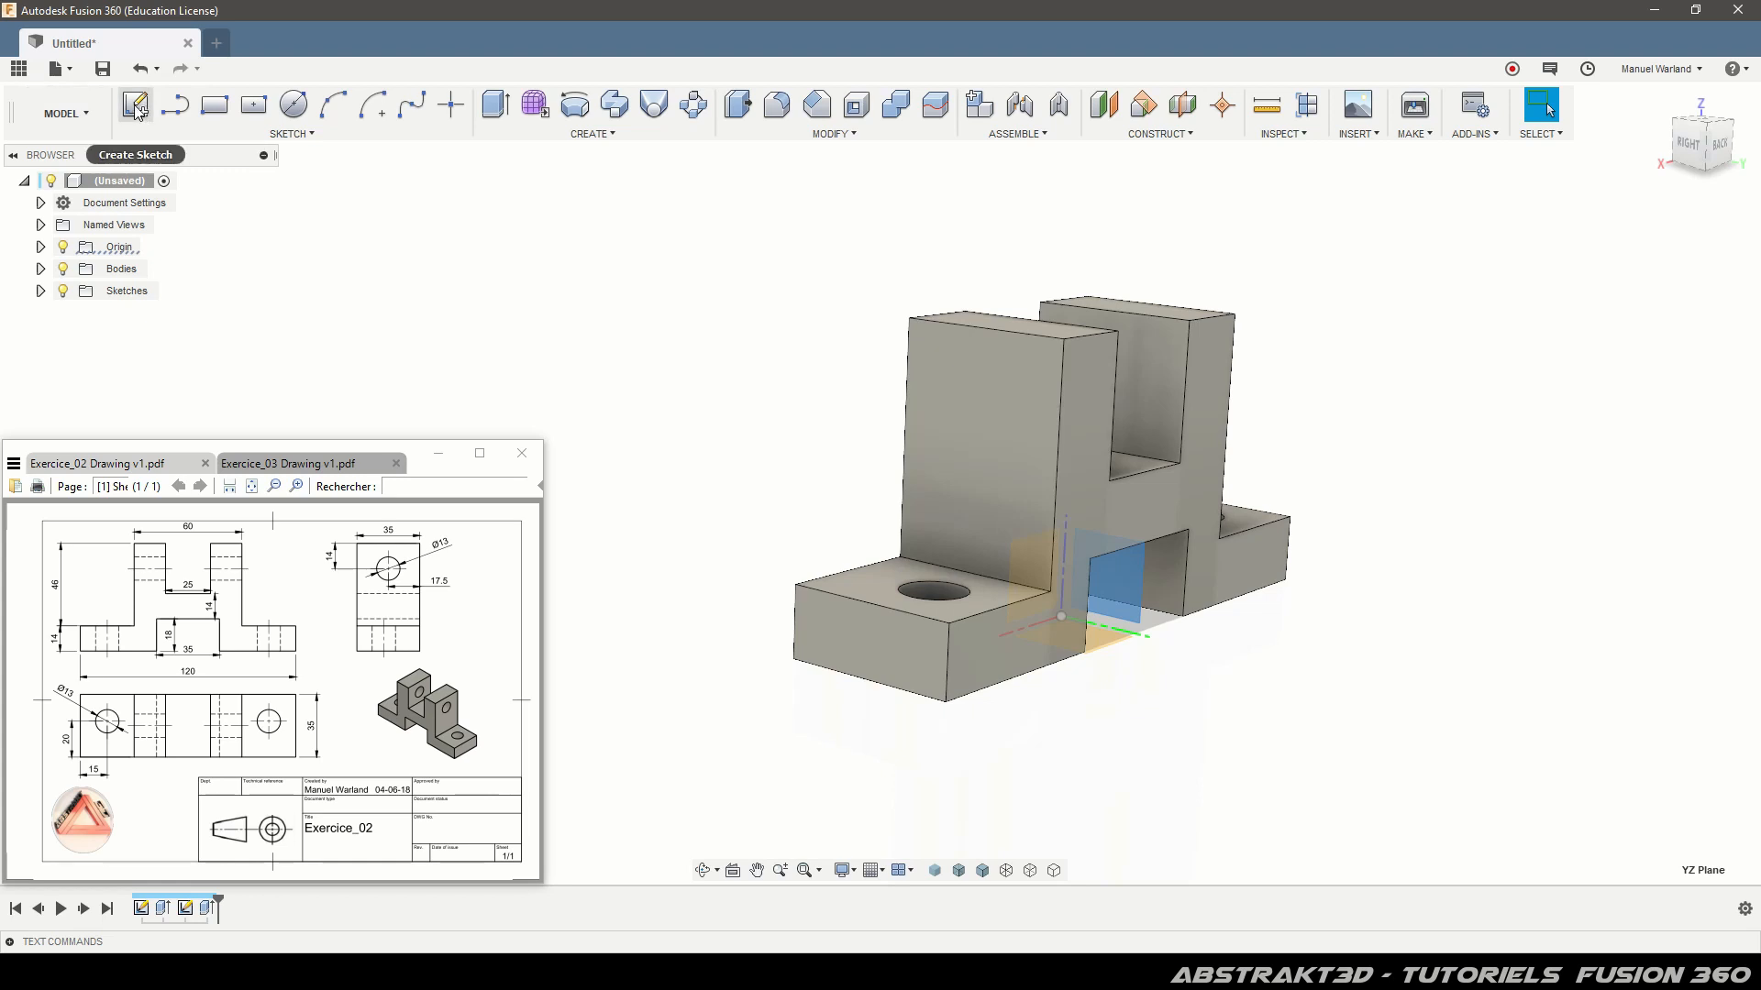
click(1114, 578)
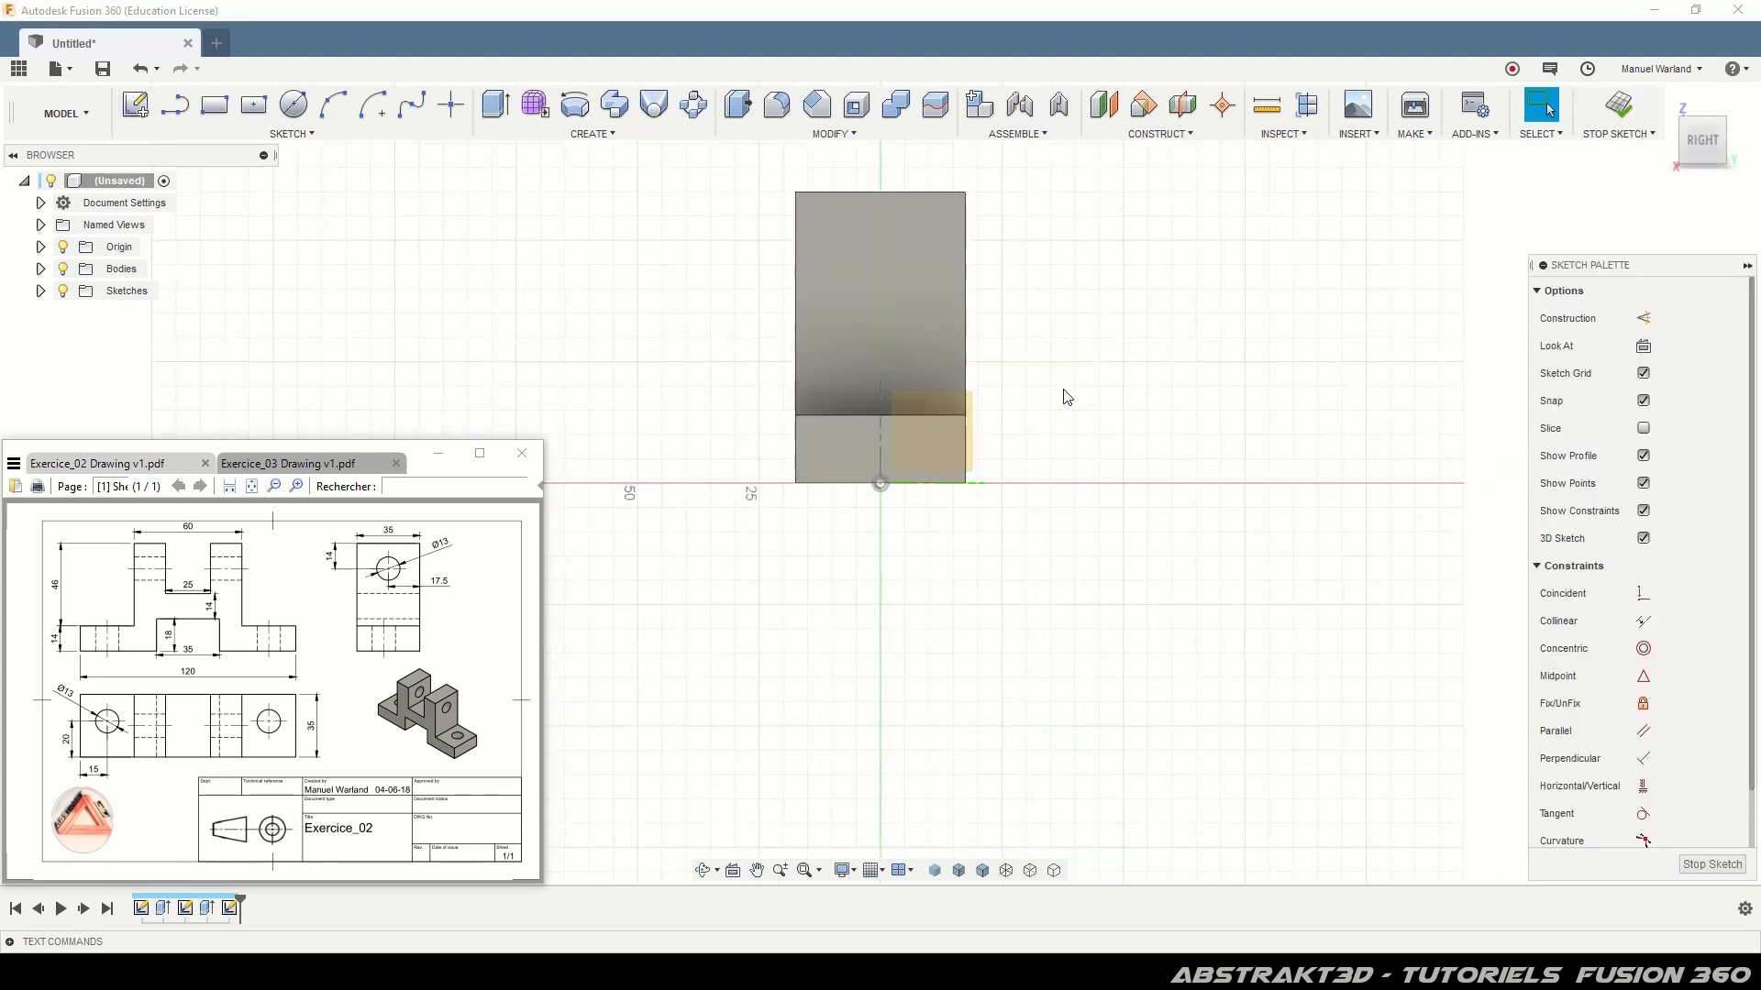
click(1643, 429)
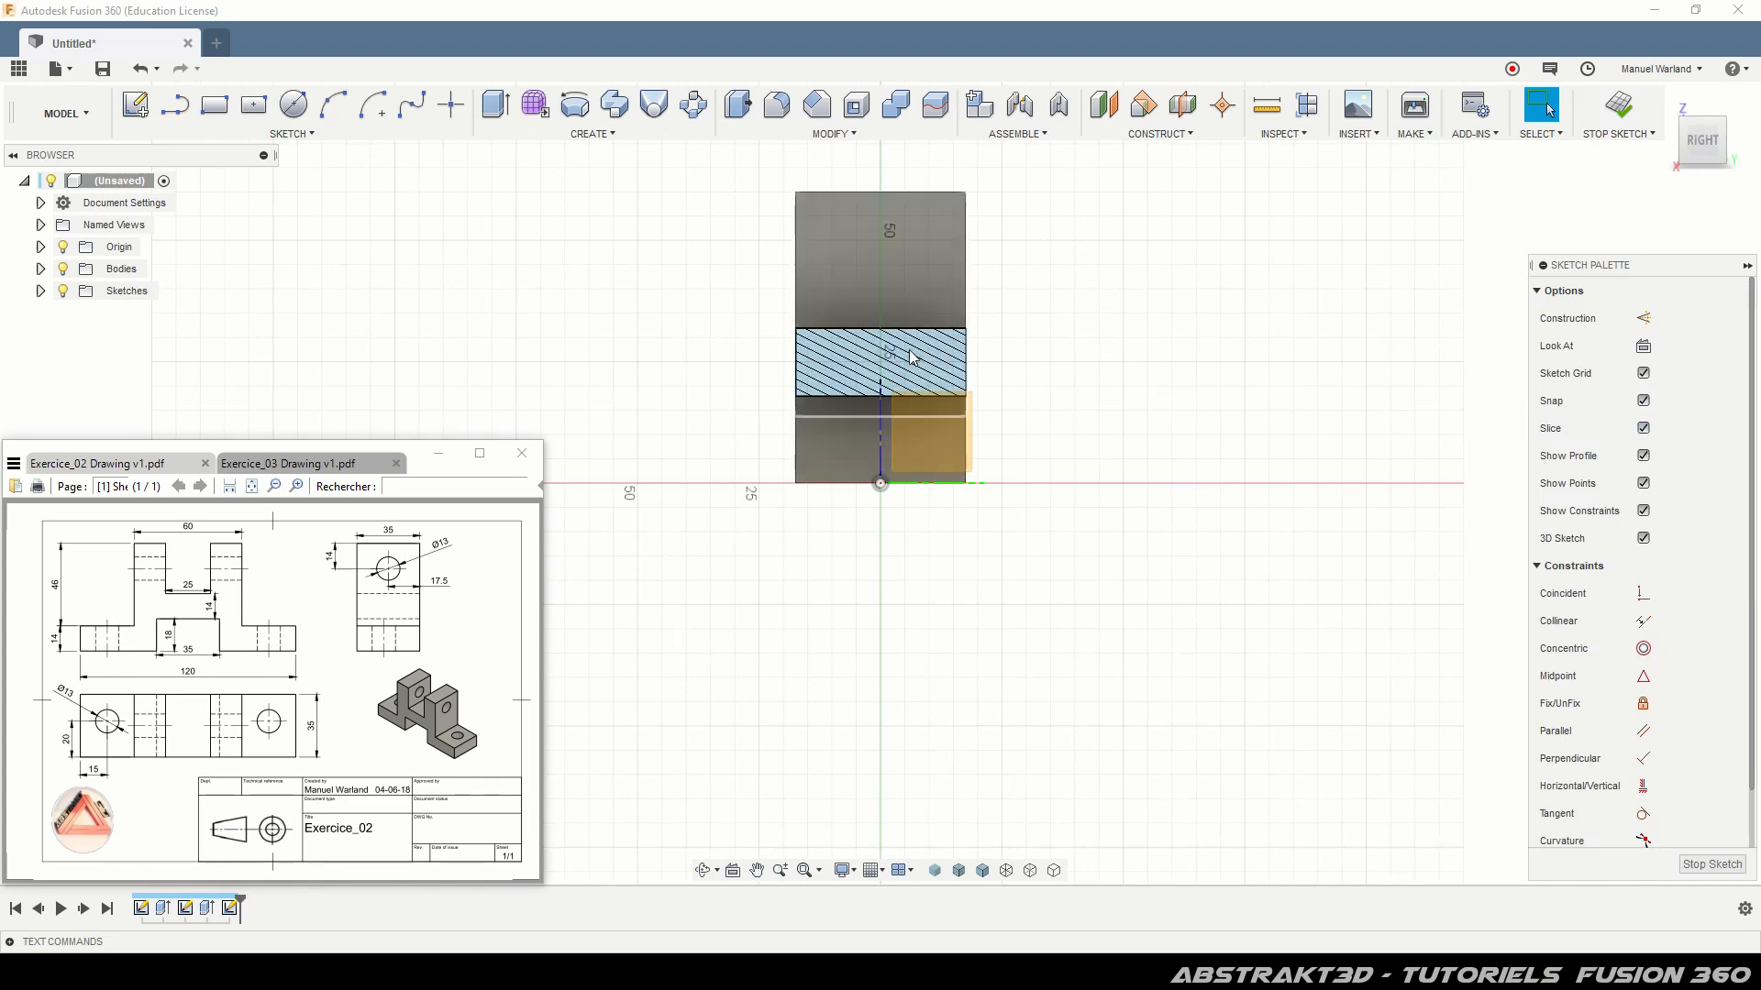
click(954, 383)
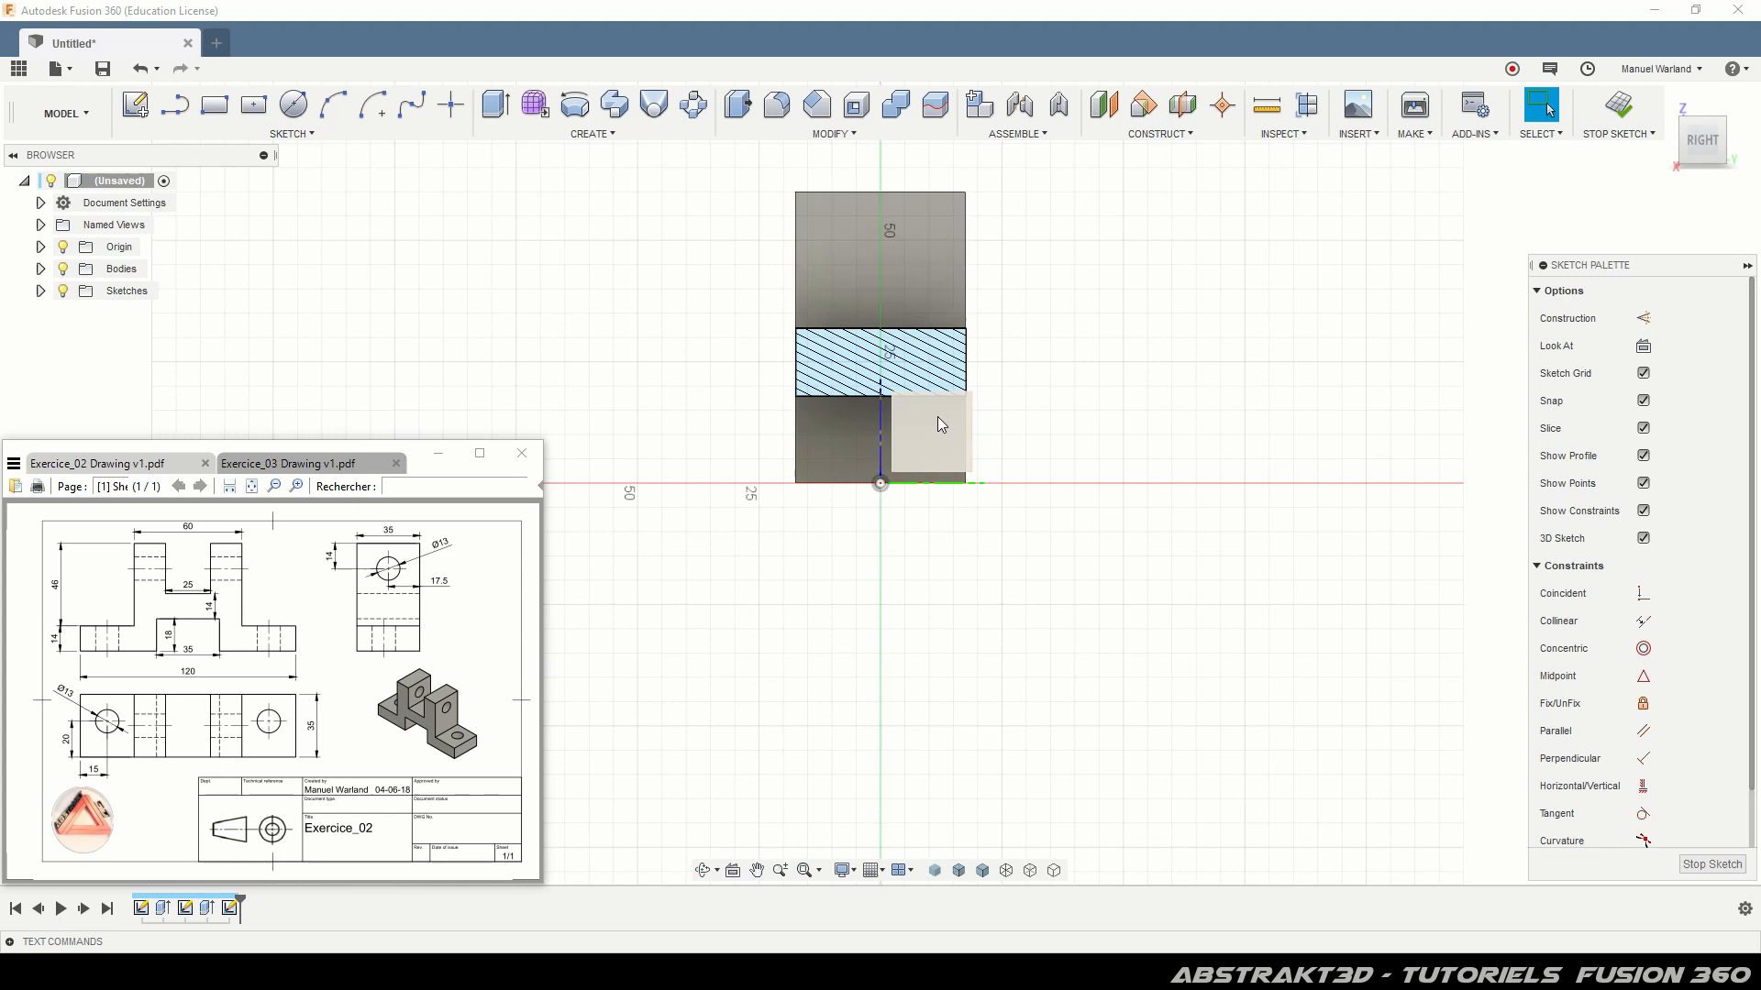
- Project the outline of the upright's inner face above the cross web into the sketch
scroll(867, 200, up, 5)
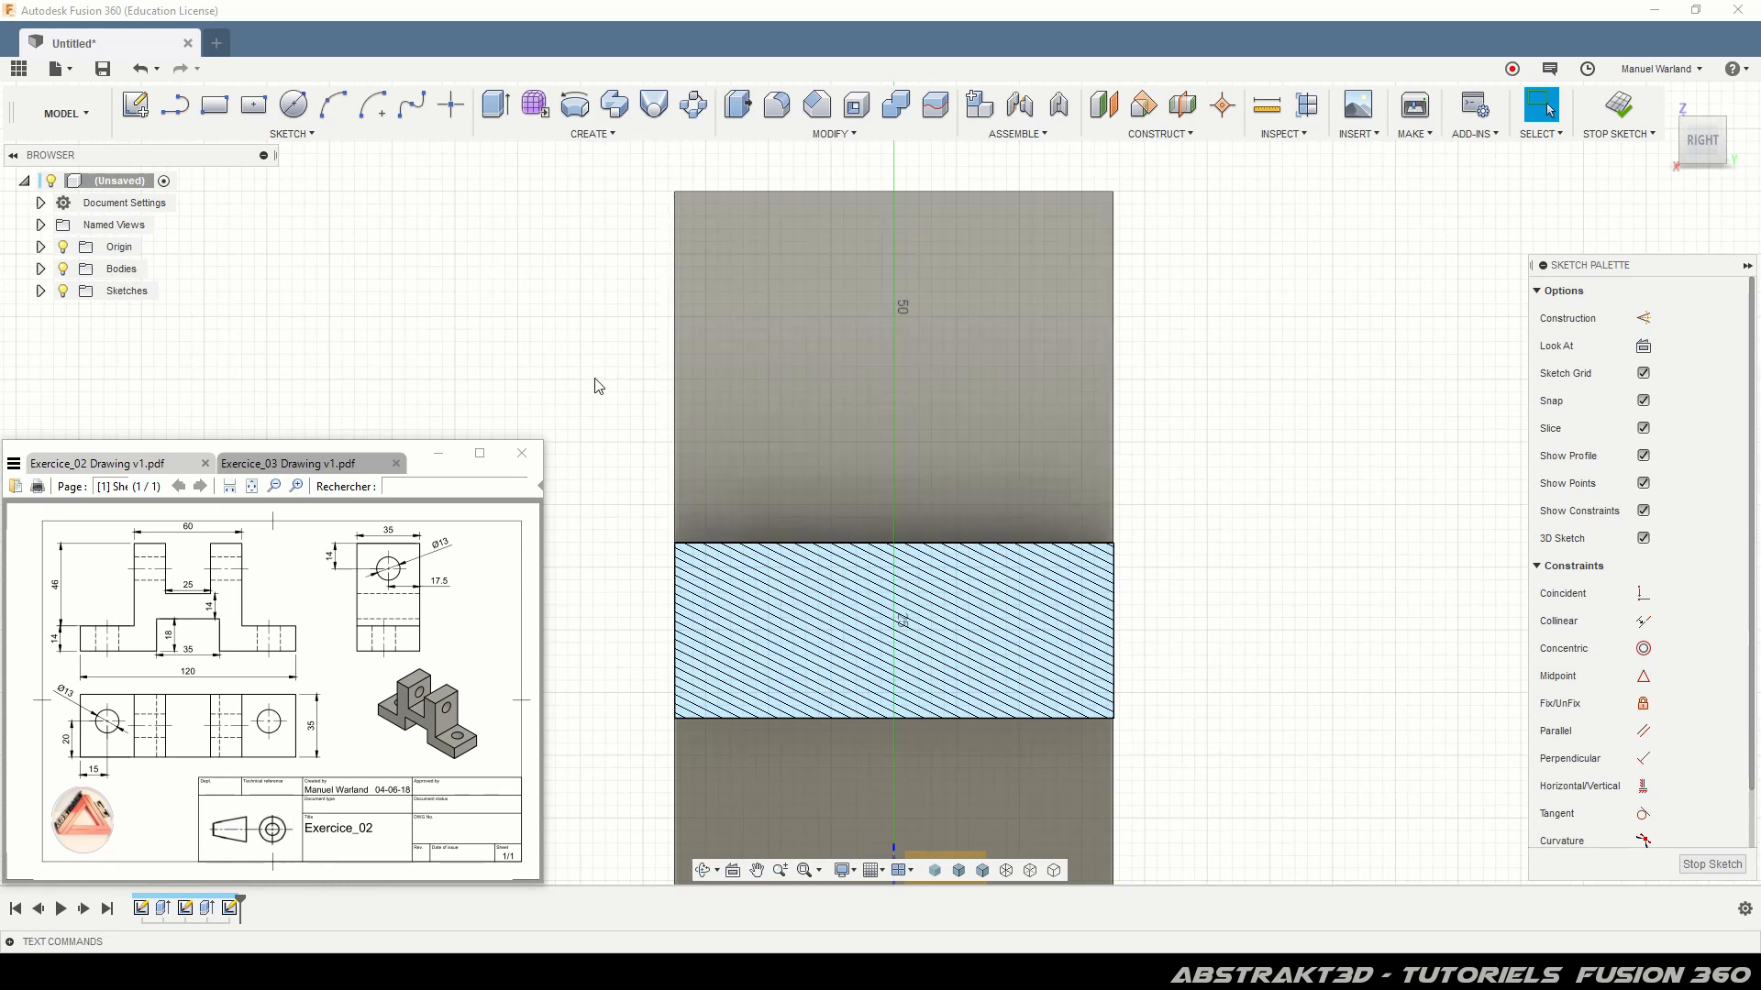
key(p)
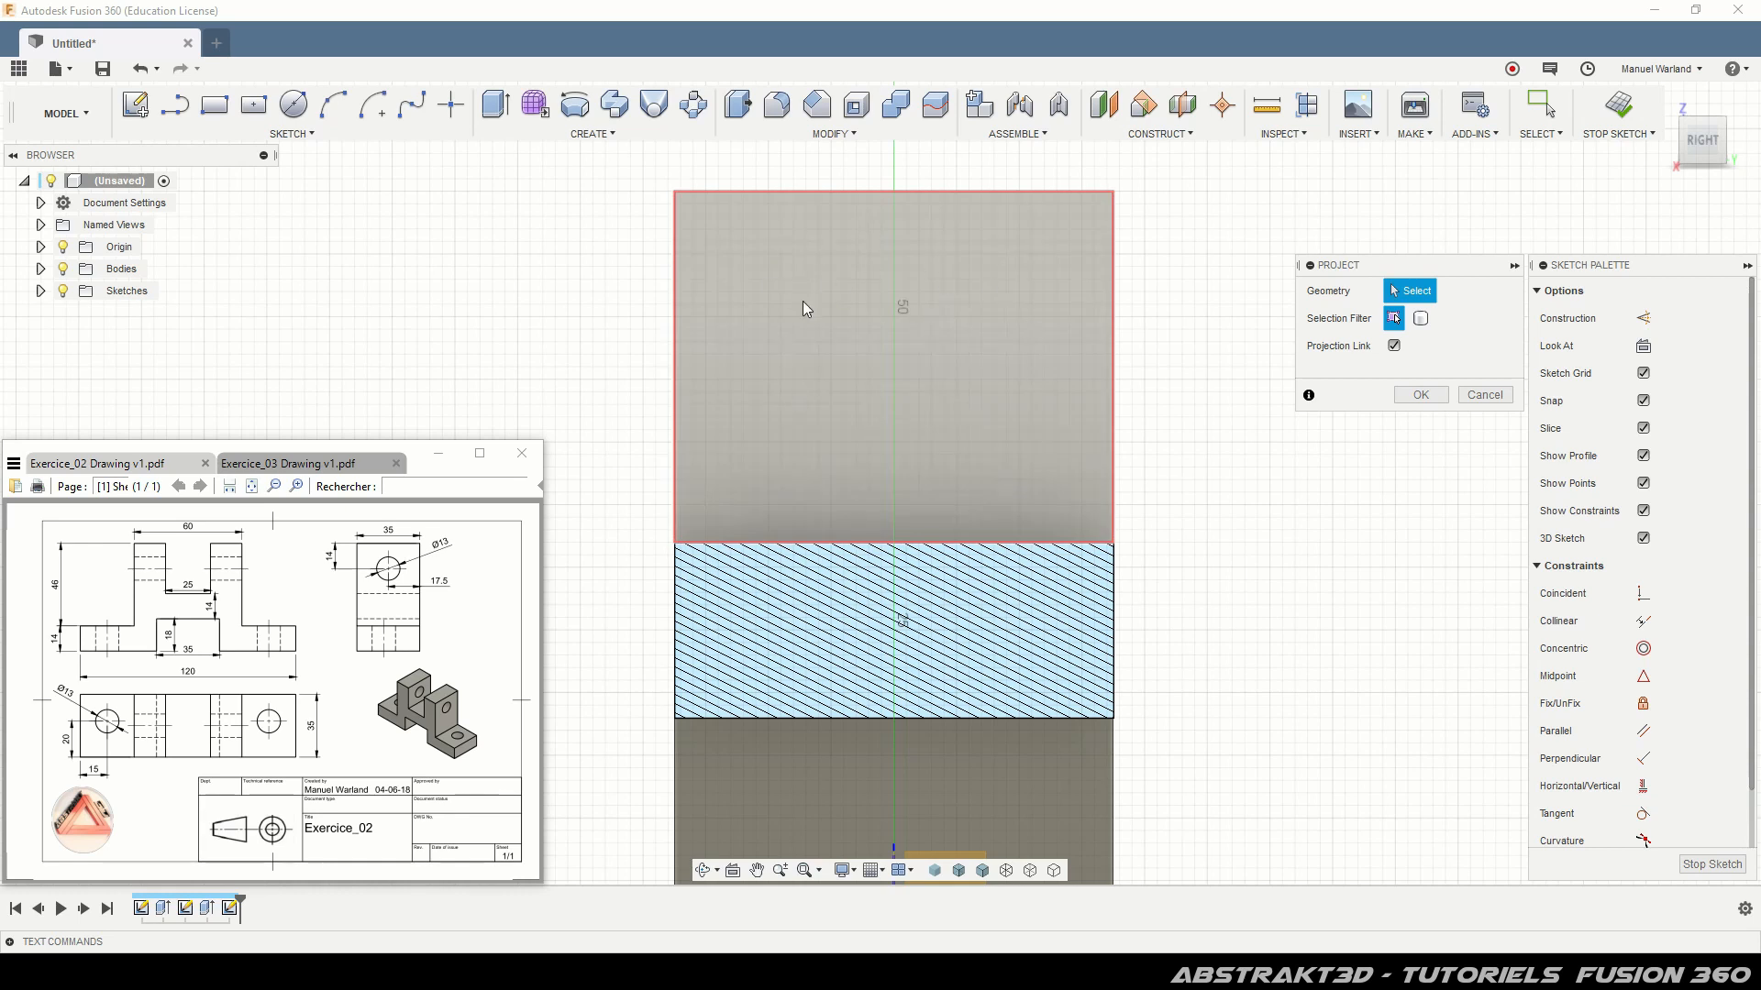
click(887, 376)
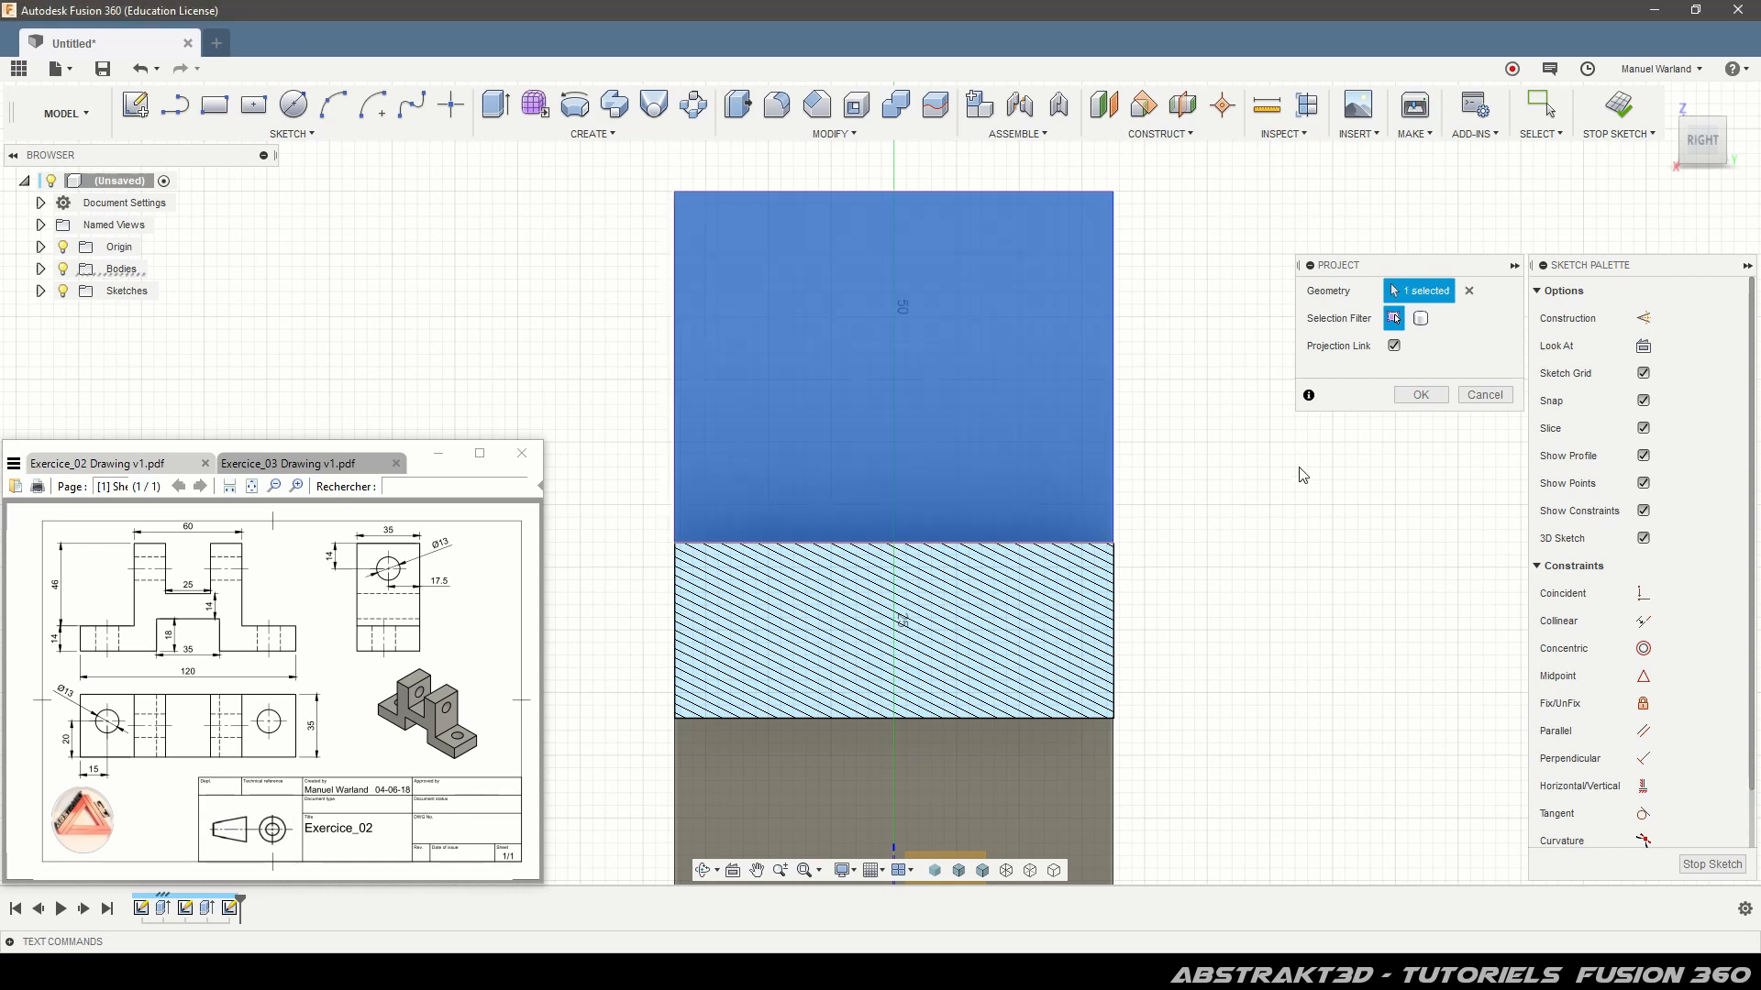
click(1436, 399)
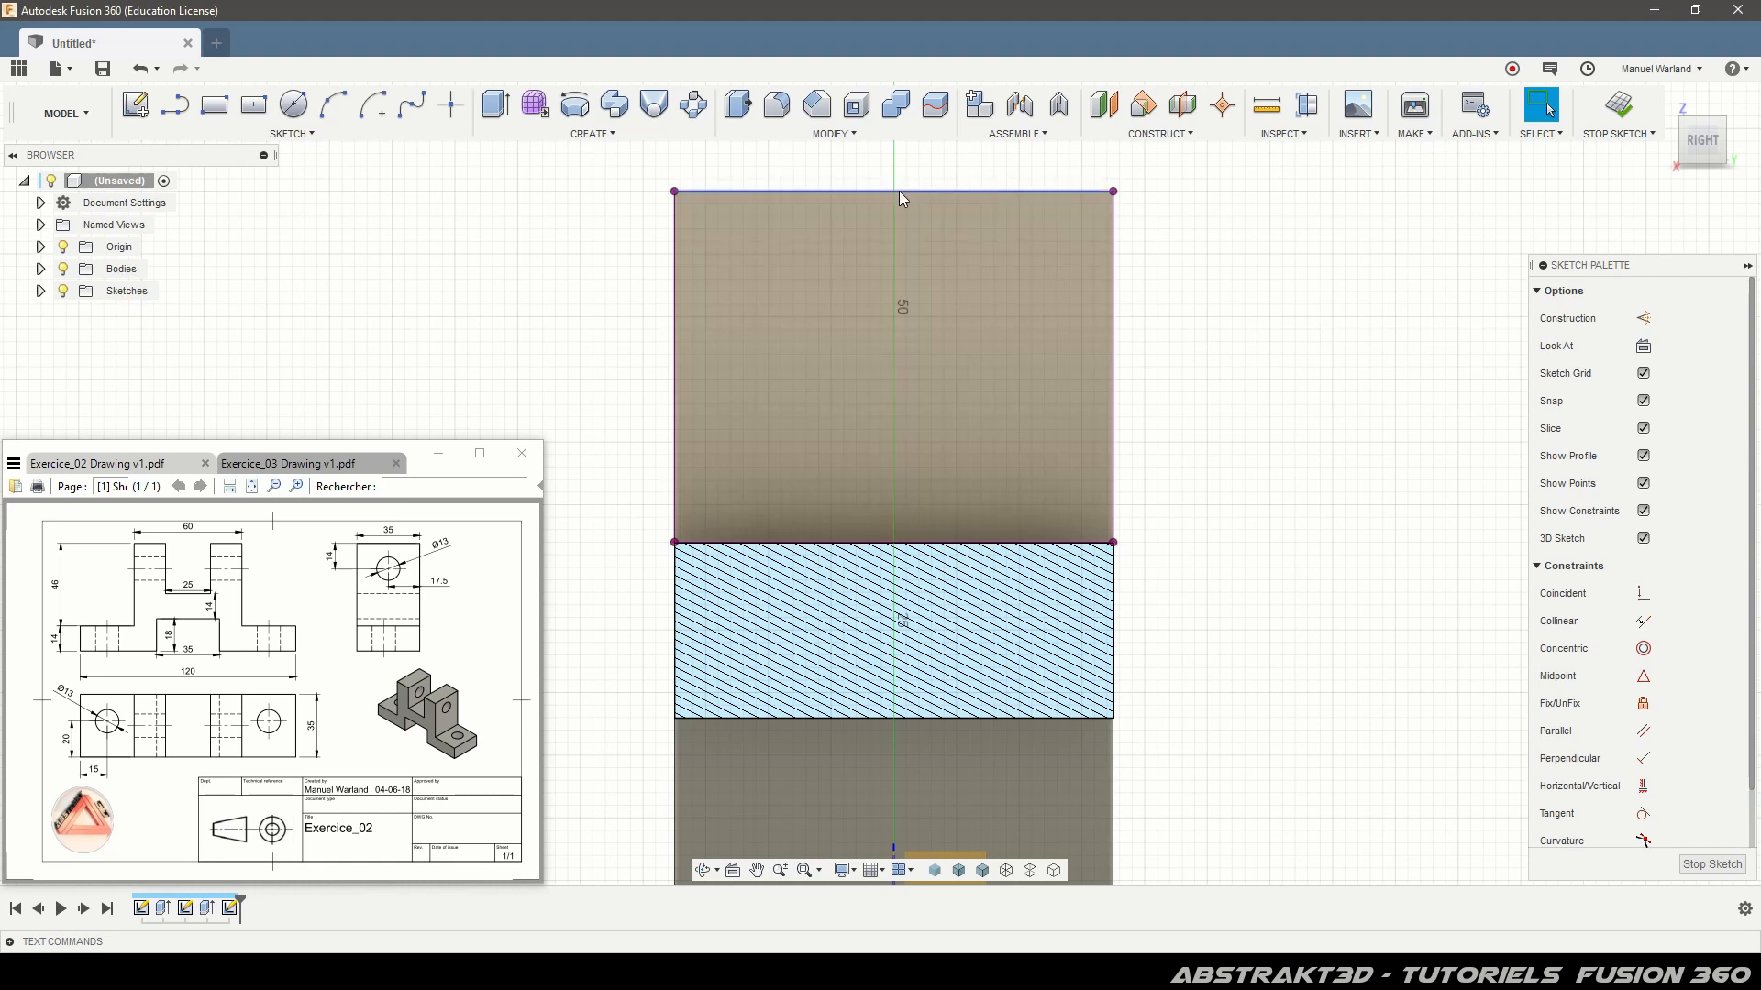
- Hide the bodies and draw a 13 mm circle on the vertical axis inside the projected outline, placing its diameter label outside the outline
click(62, 269)
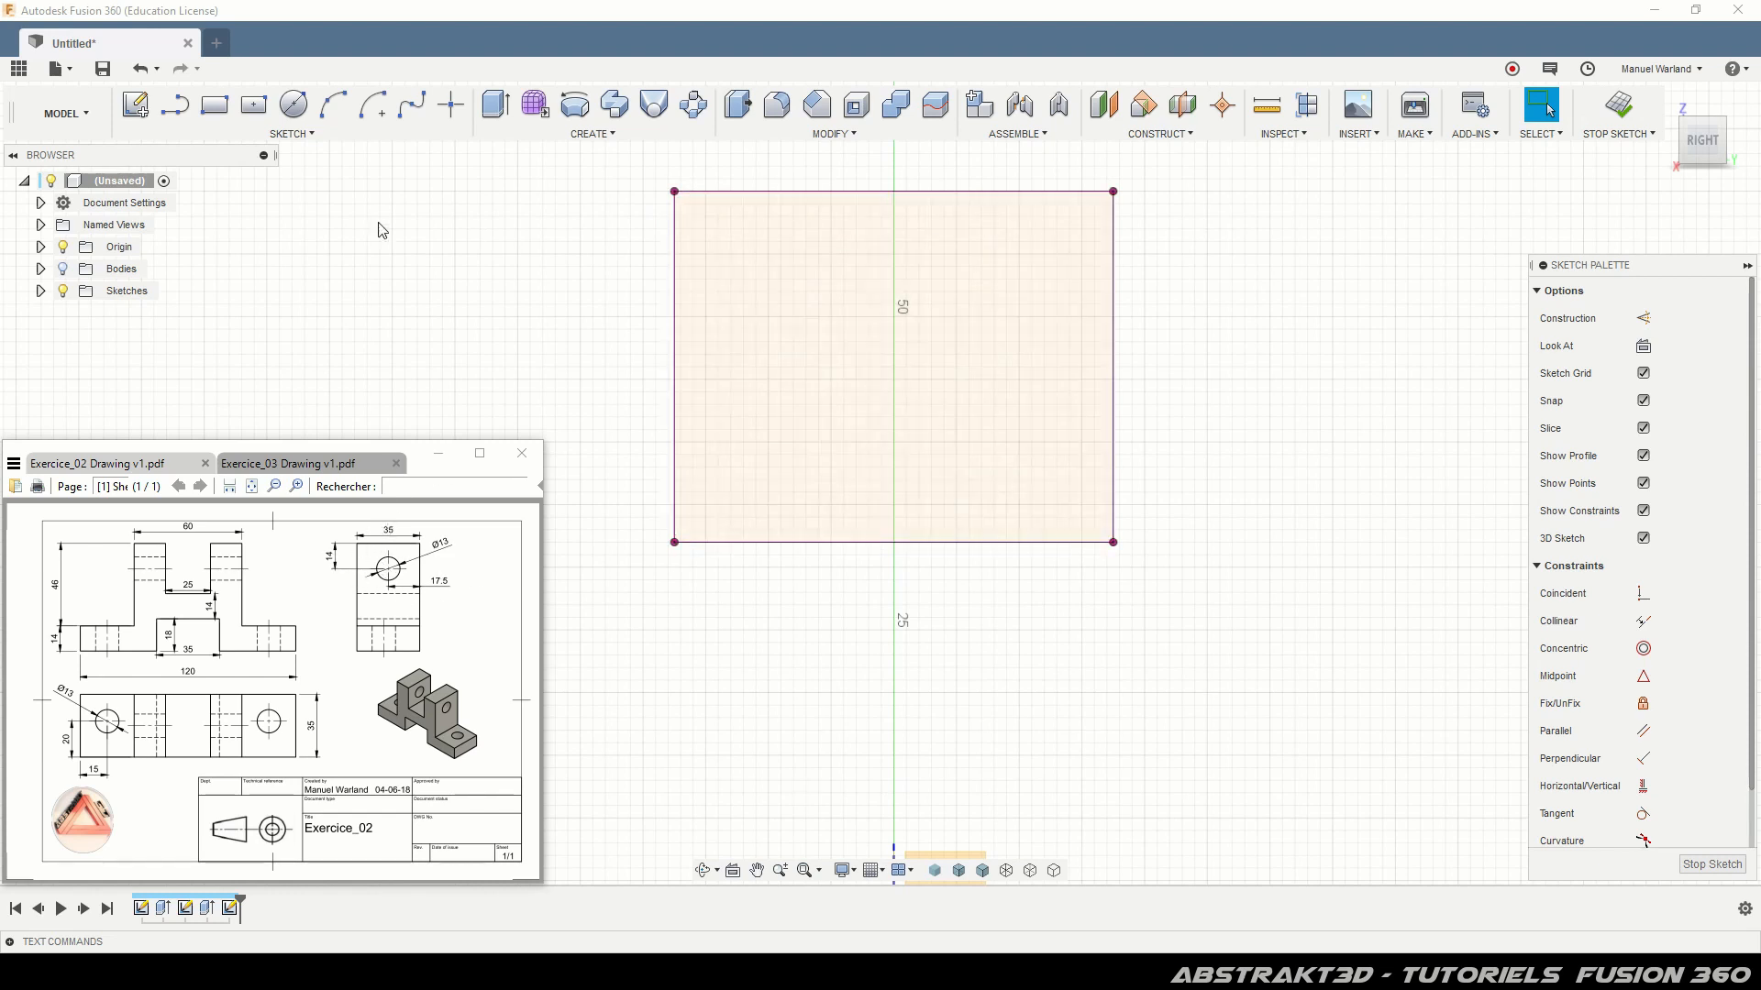
click(293, 103)
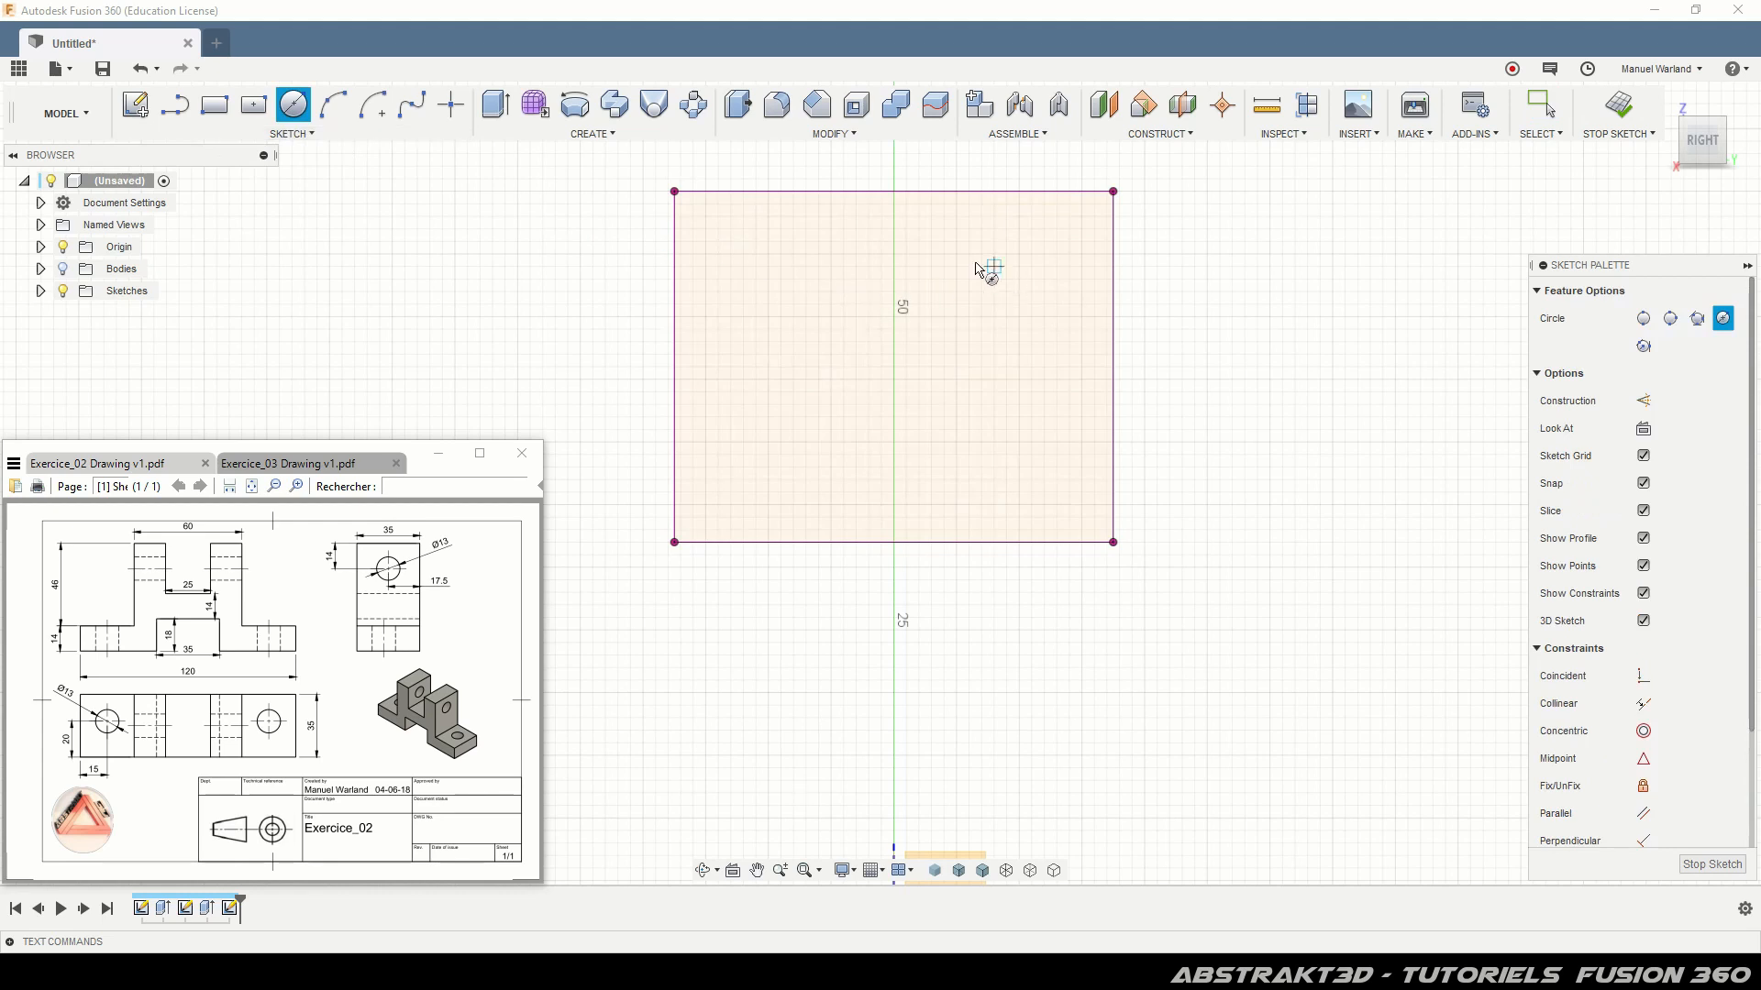
click(894, 303)
text(13)
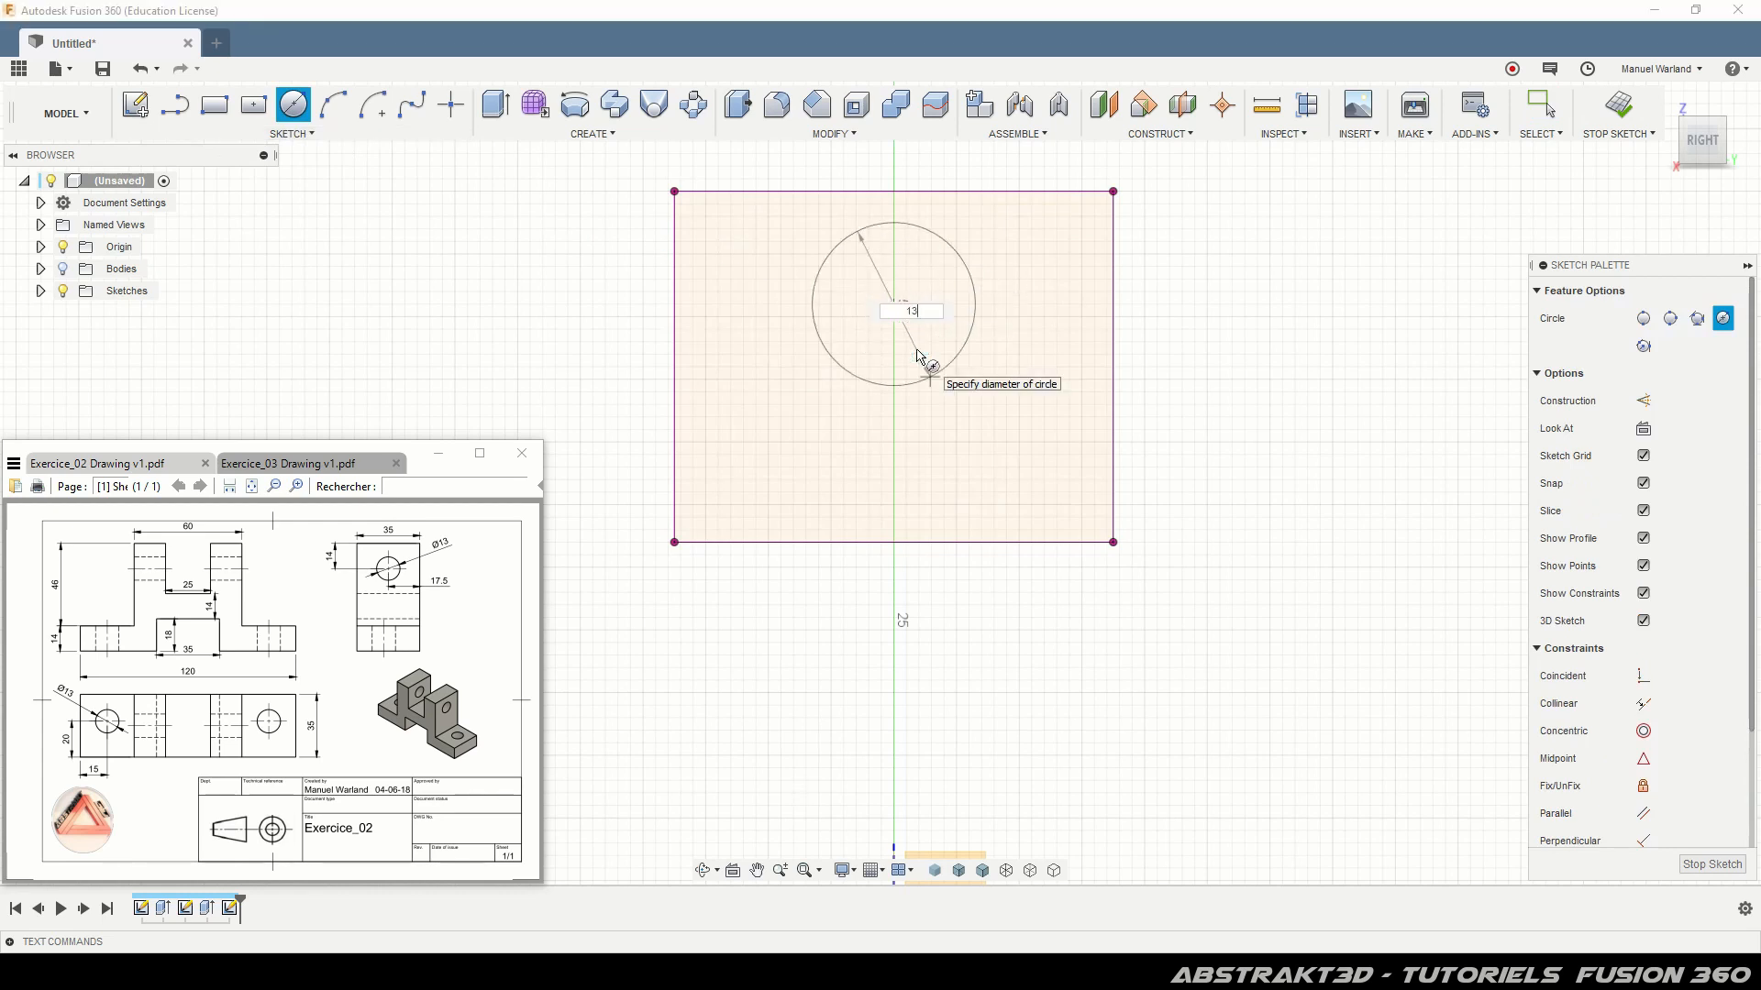
key(Return)
key(Escape)
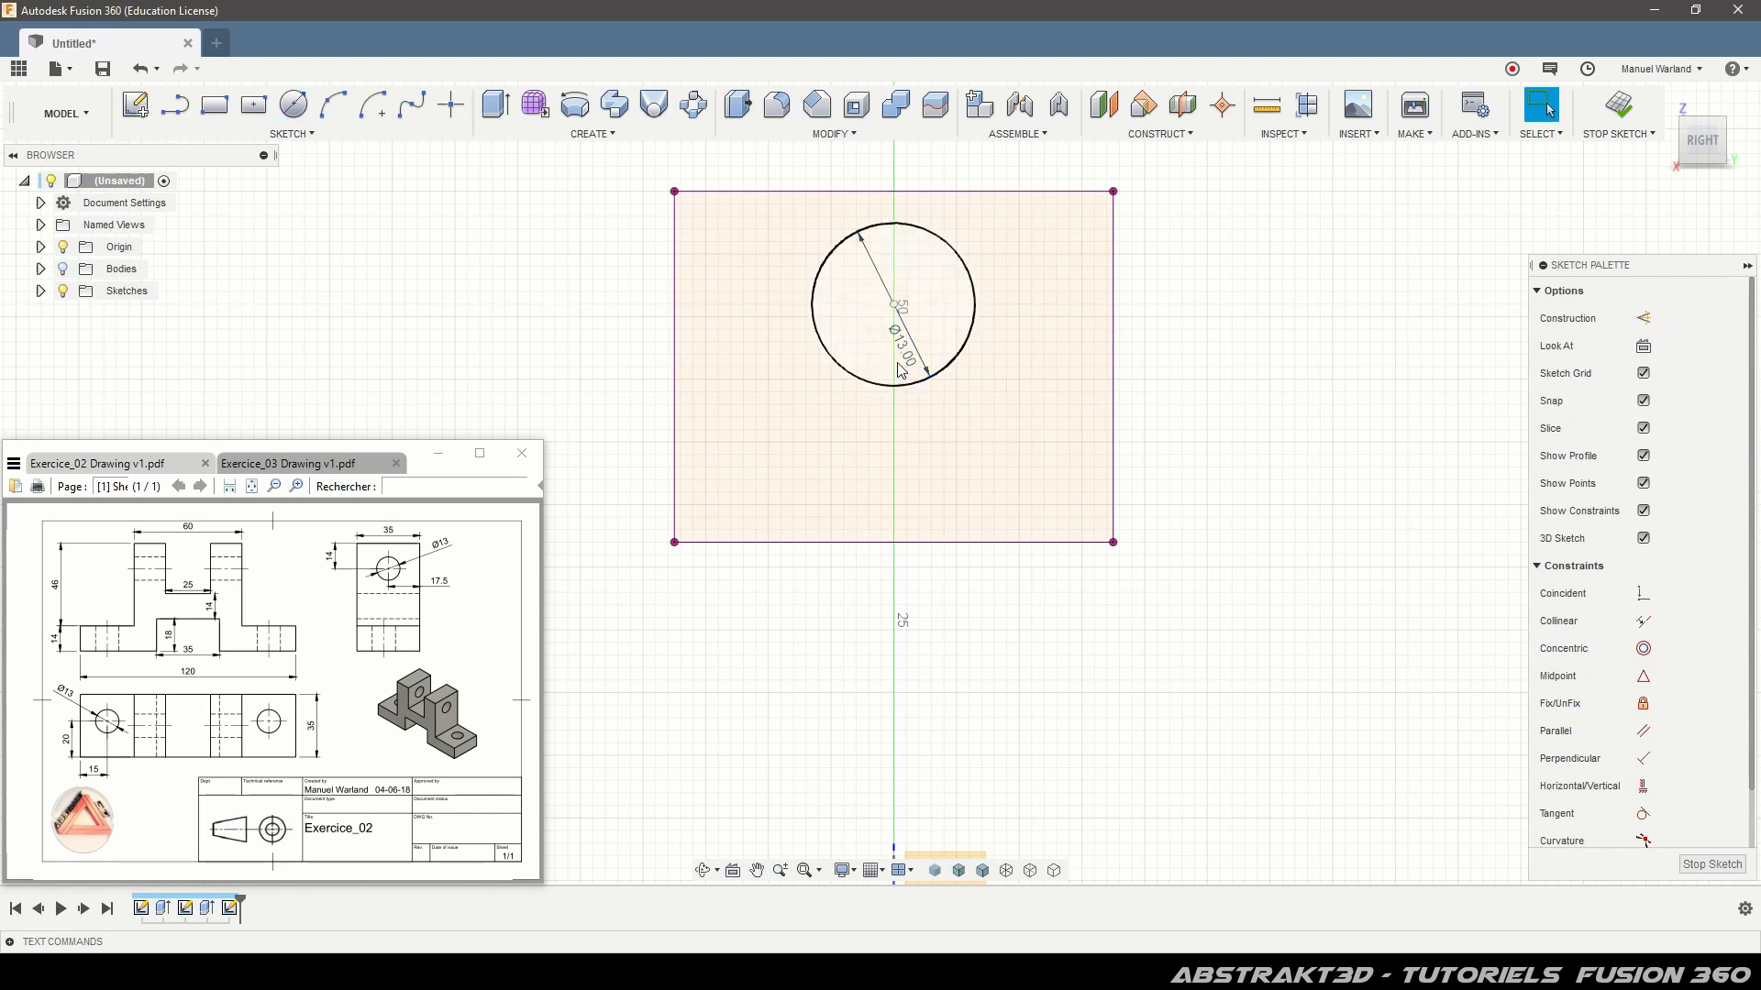
mouse_move(918, 357)
mouse_down()
mouse_move(1055, 240)
mouse_move(1226, 234)
mouse_move(1238, 257)
mouse_up()
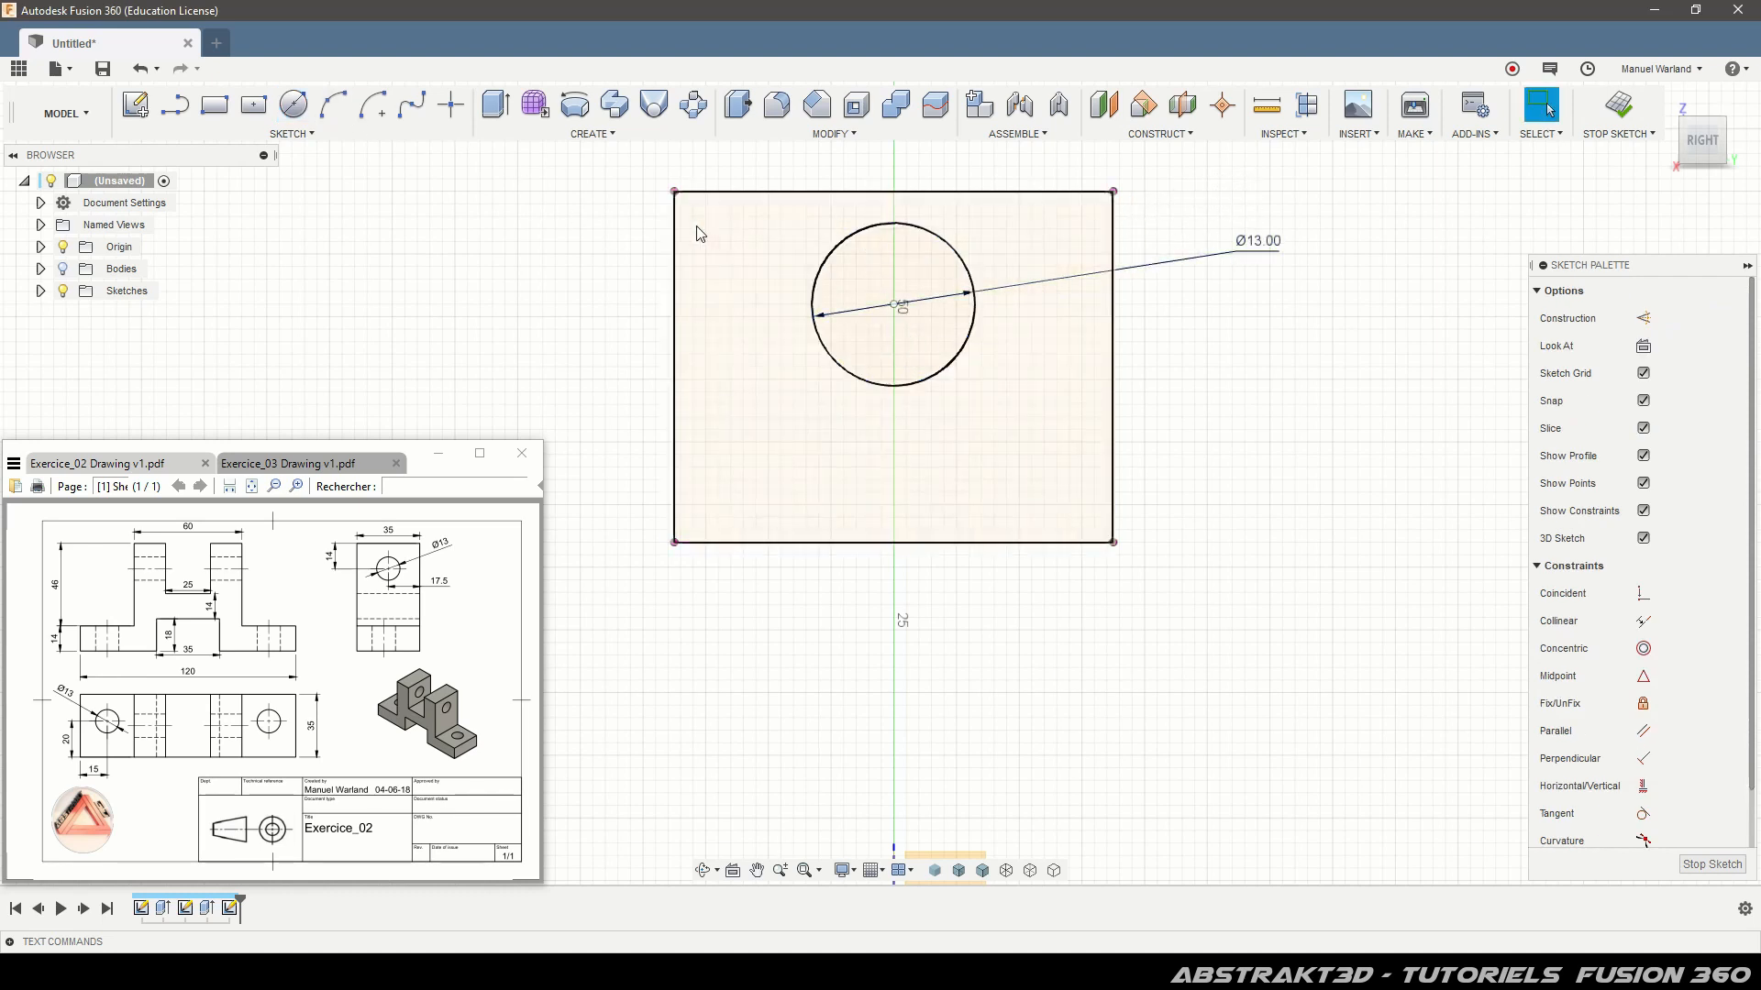
- Dimension the circle's centre 14 mm below the top edge of the projected outline
key(d)
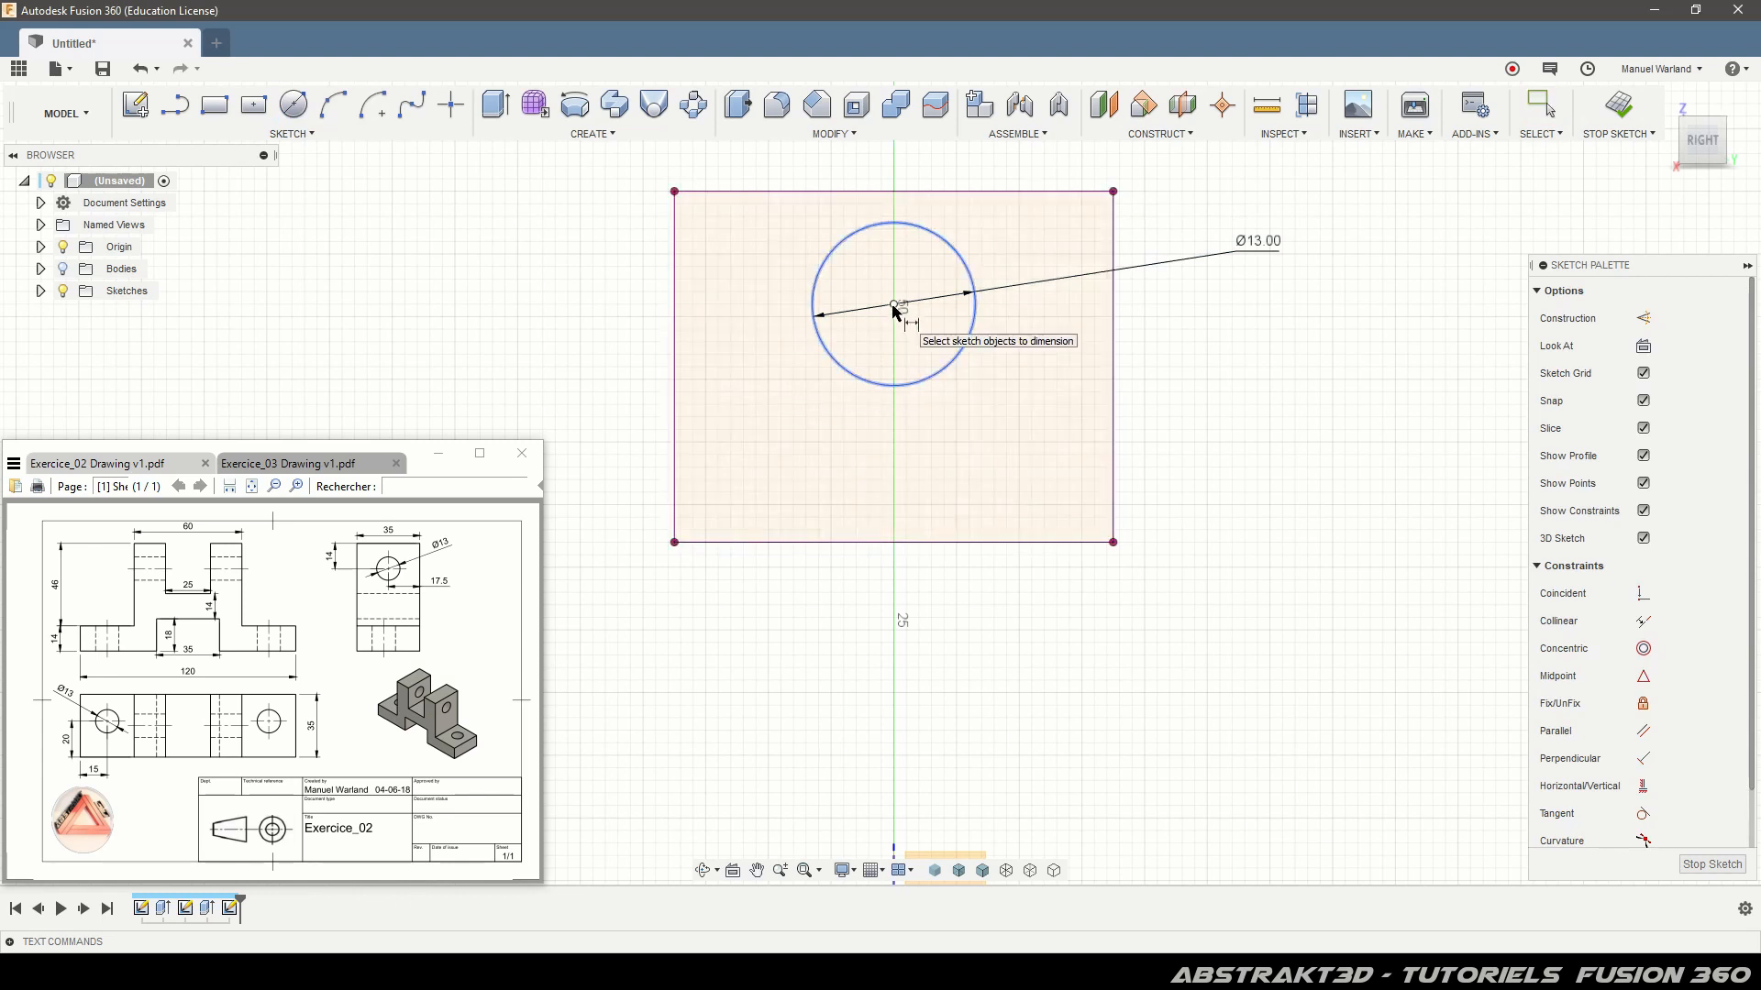
click(919, 193)
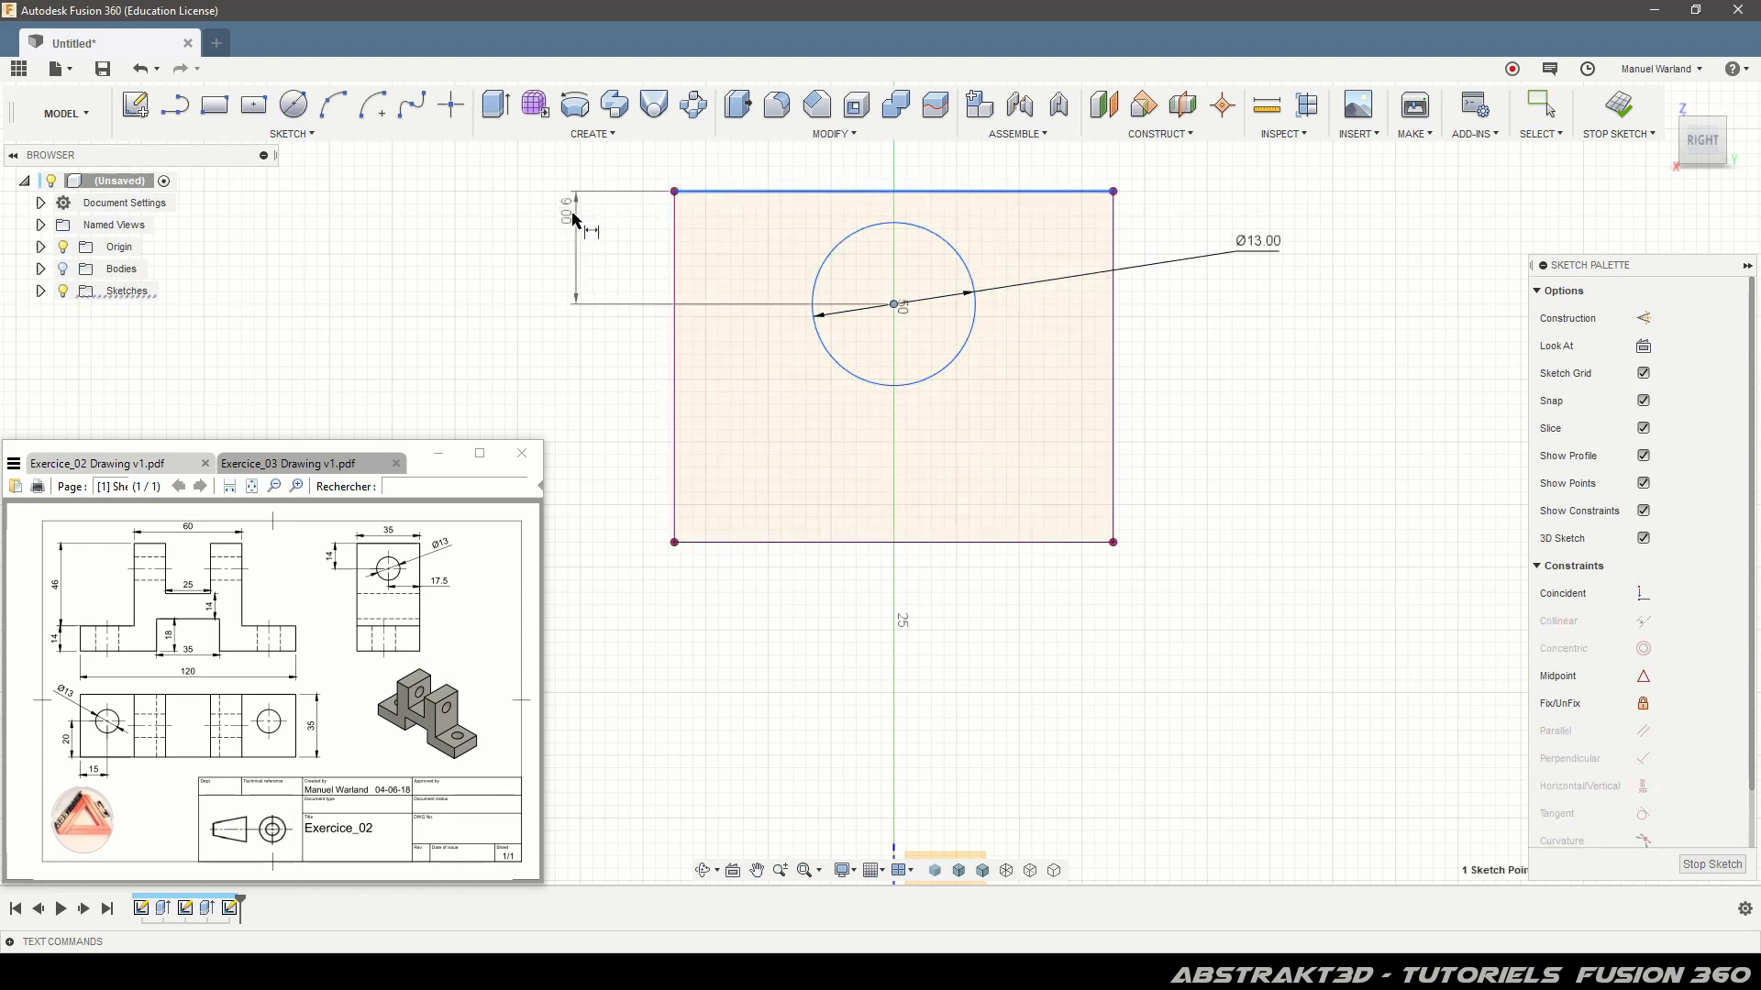
click(580, 248)
text(14)
key(Return)
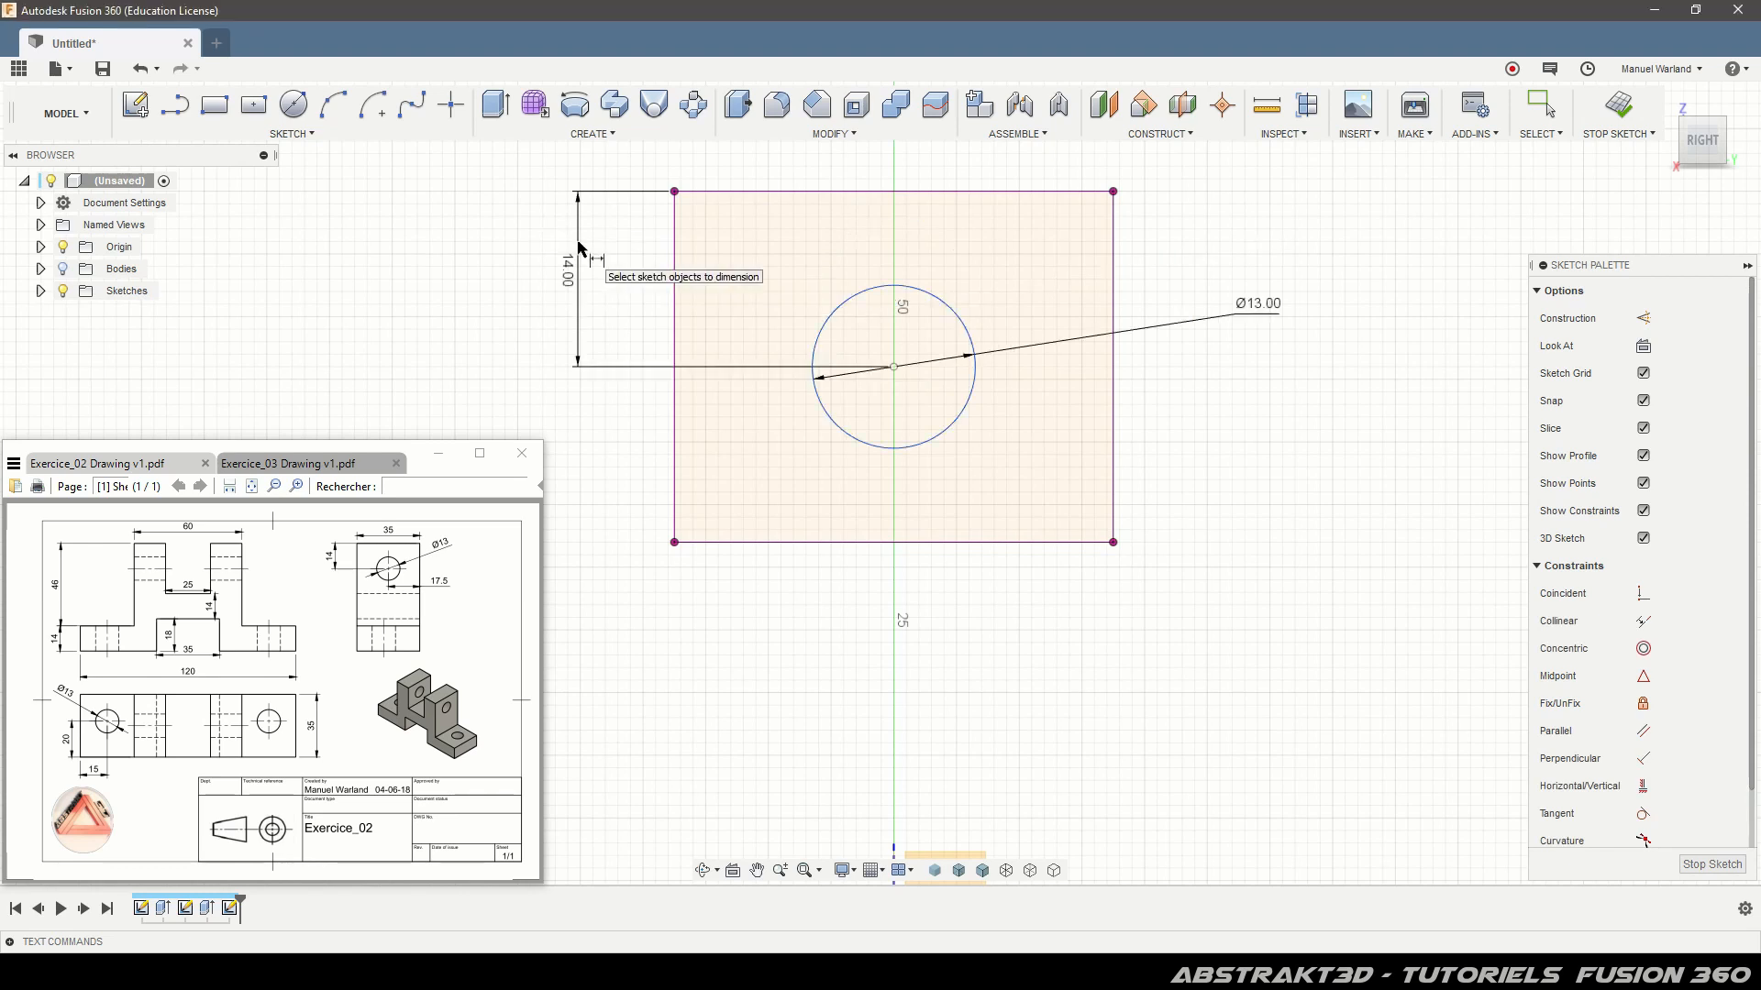
- Dimension the circle's centre 17.5 mm from the left edge of the projected outline and finish the sketch
click(894, 368)
click(677, 409)
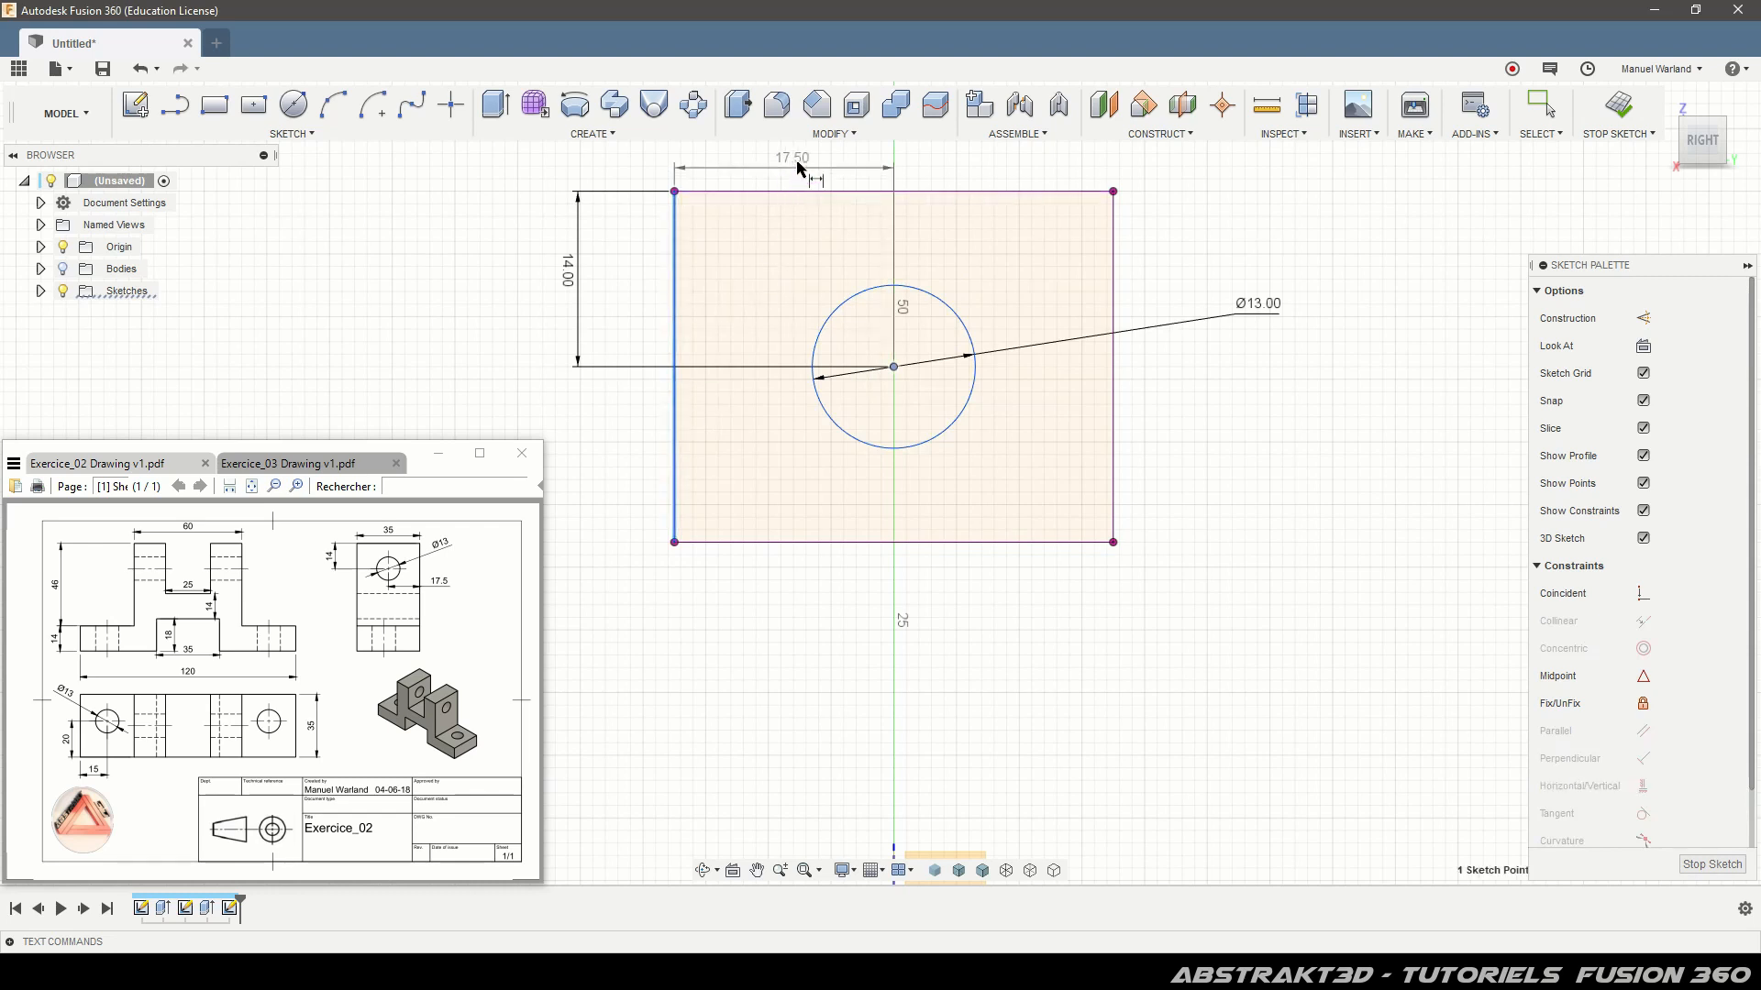
click(795, 171)
text(17.5)
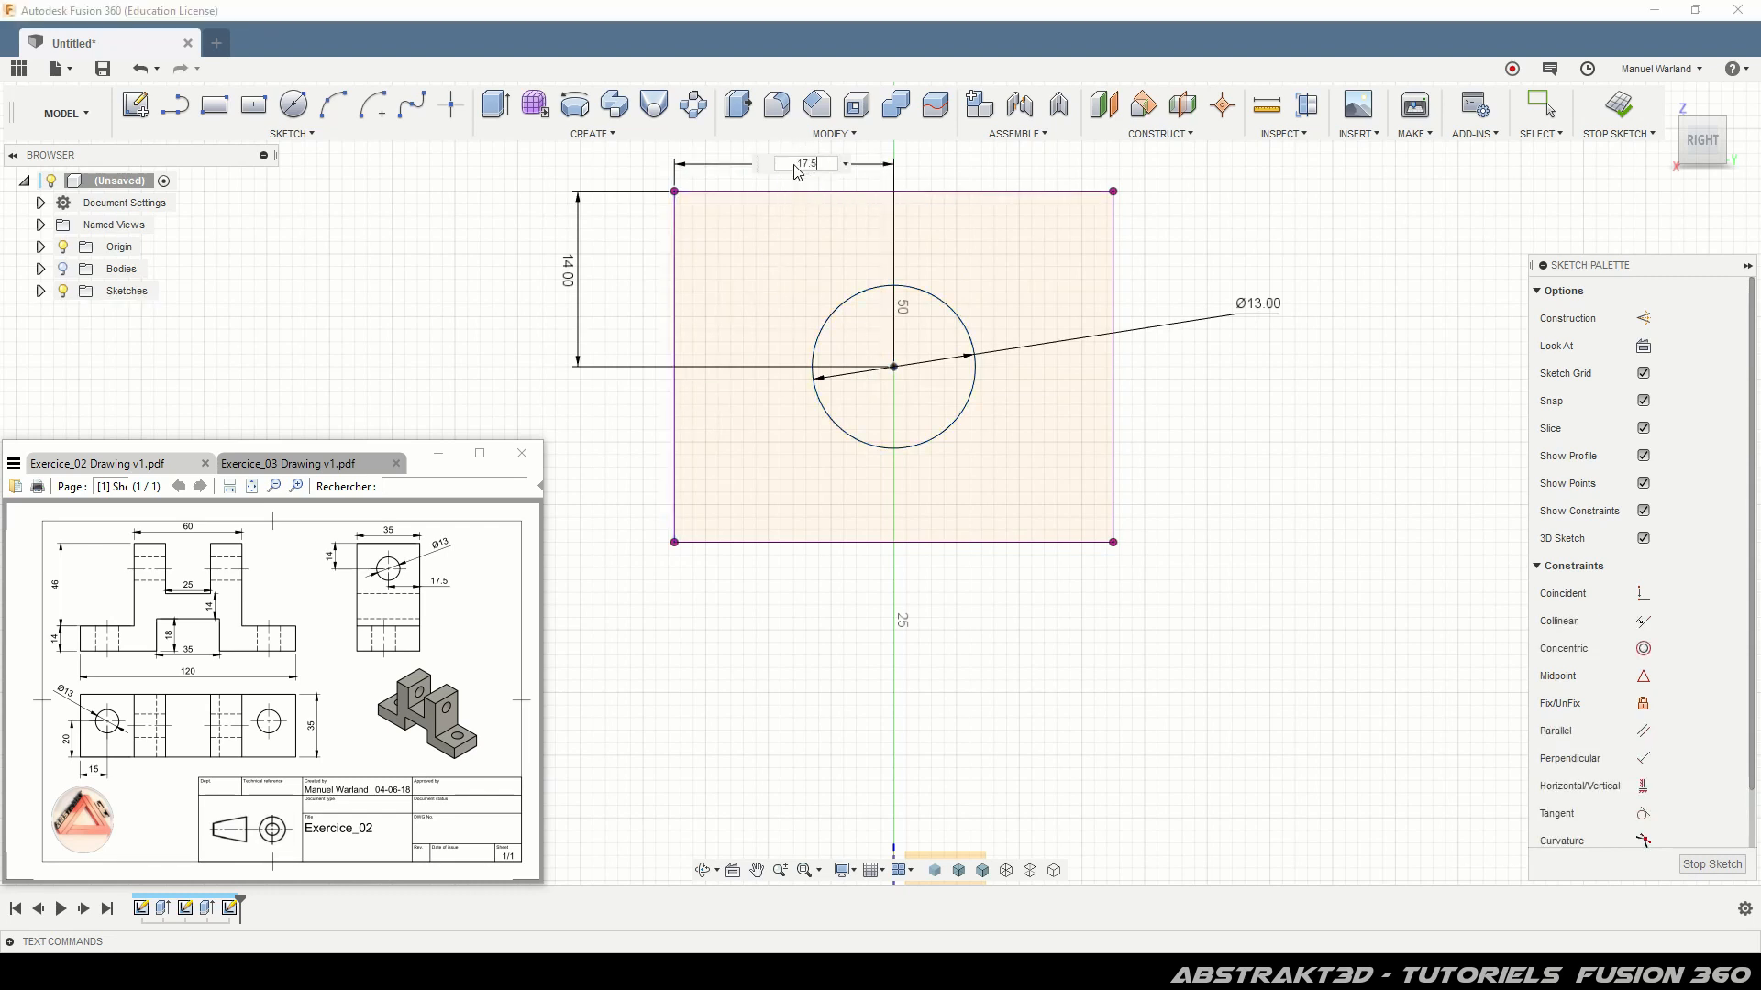
key(Return)
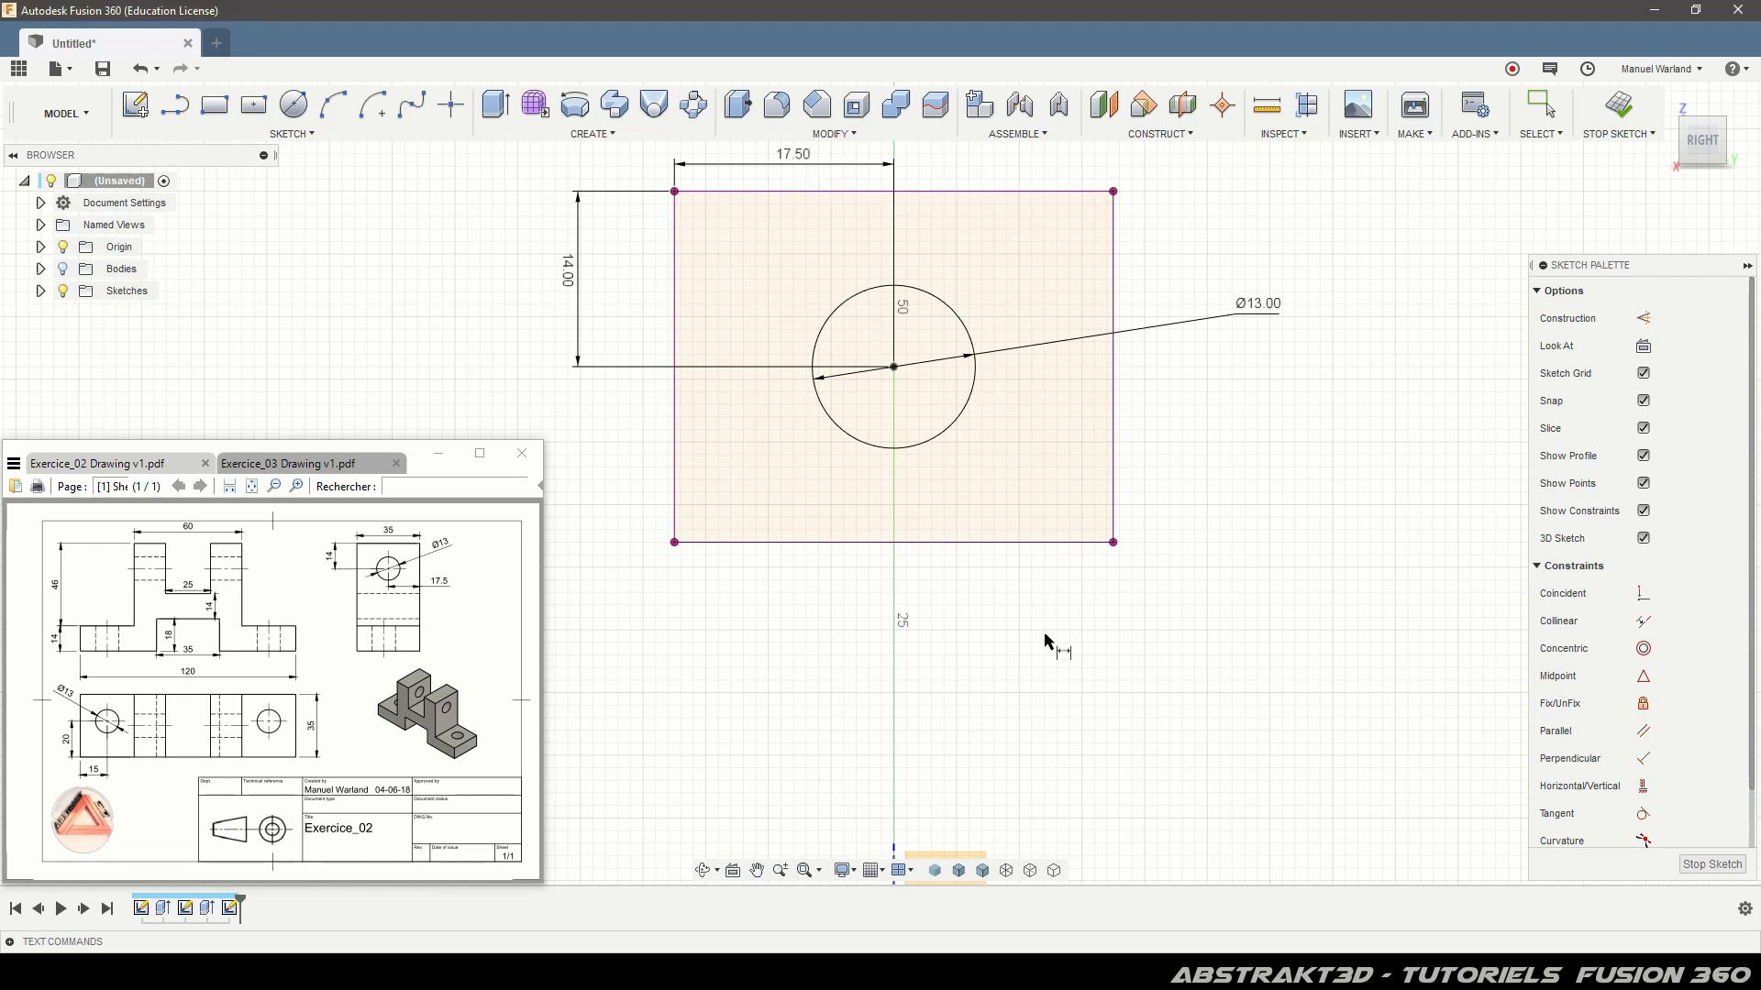
click(1710, 864)
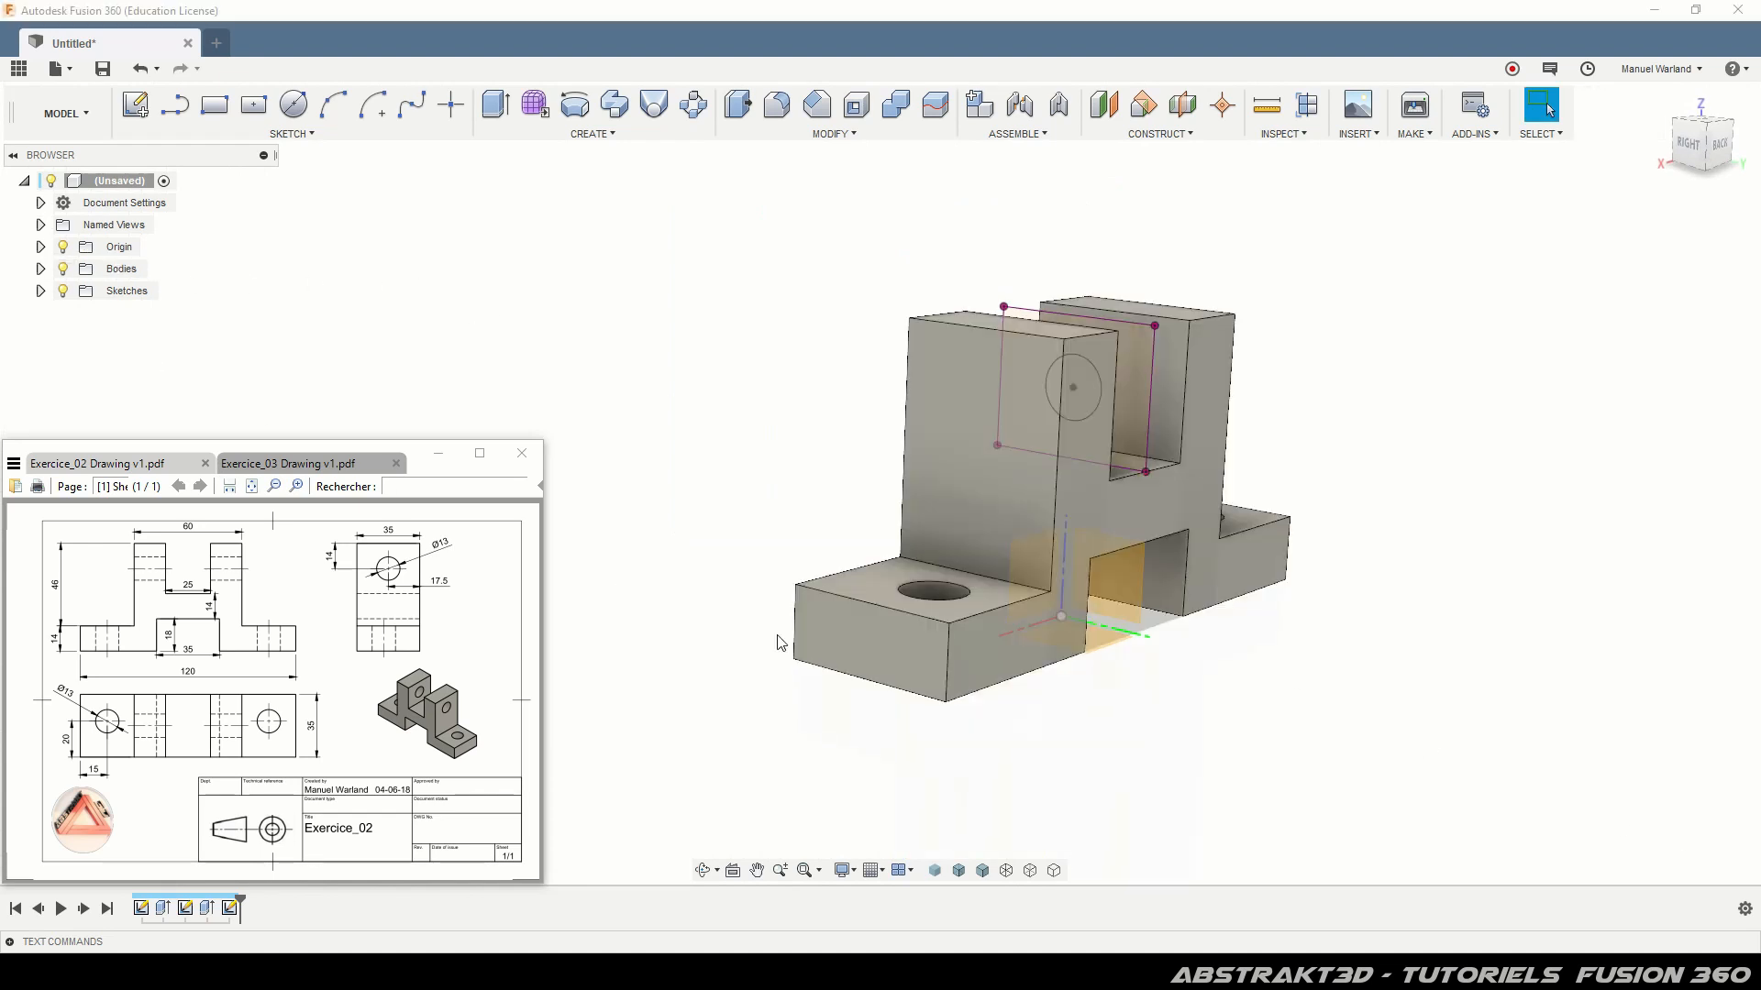
- Minimize the reference drawing and extrude the circle as a symmetric cut, 51 mm per side, through both uprights
shift+middle_drag(676, 605, 837, 603)
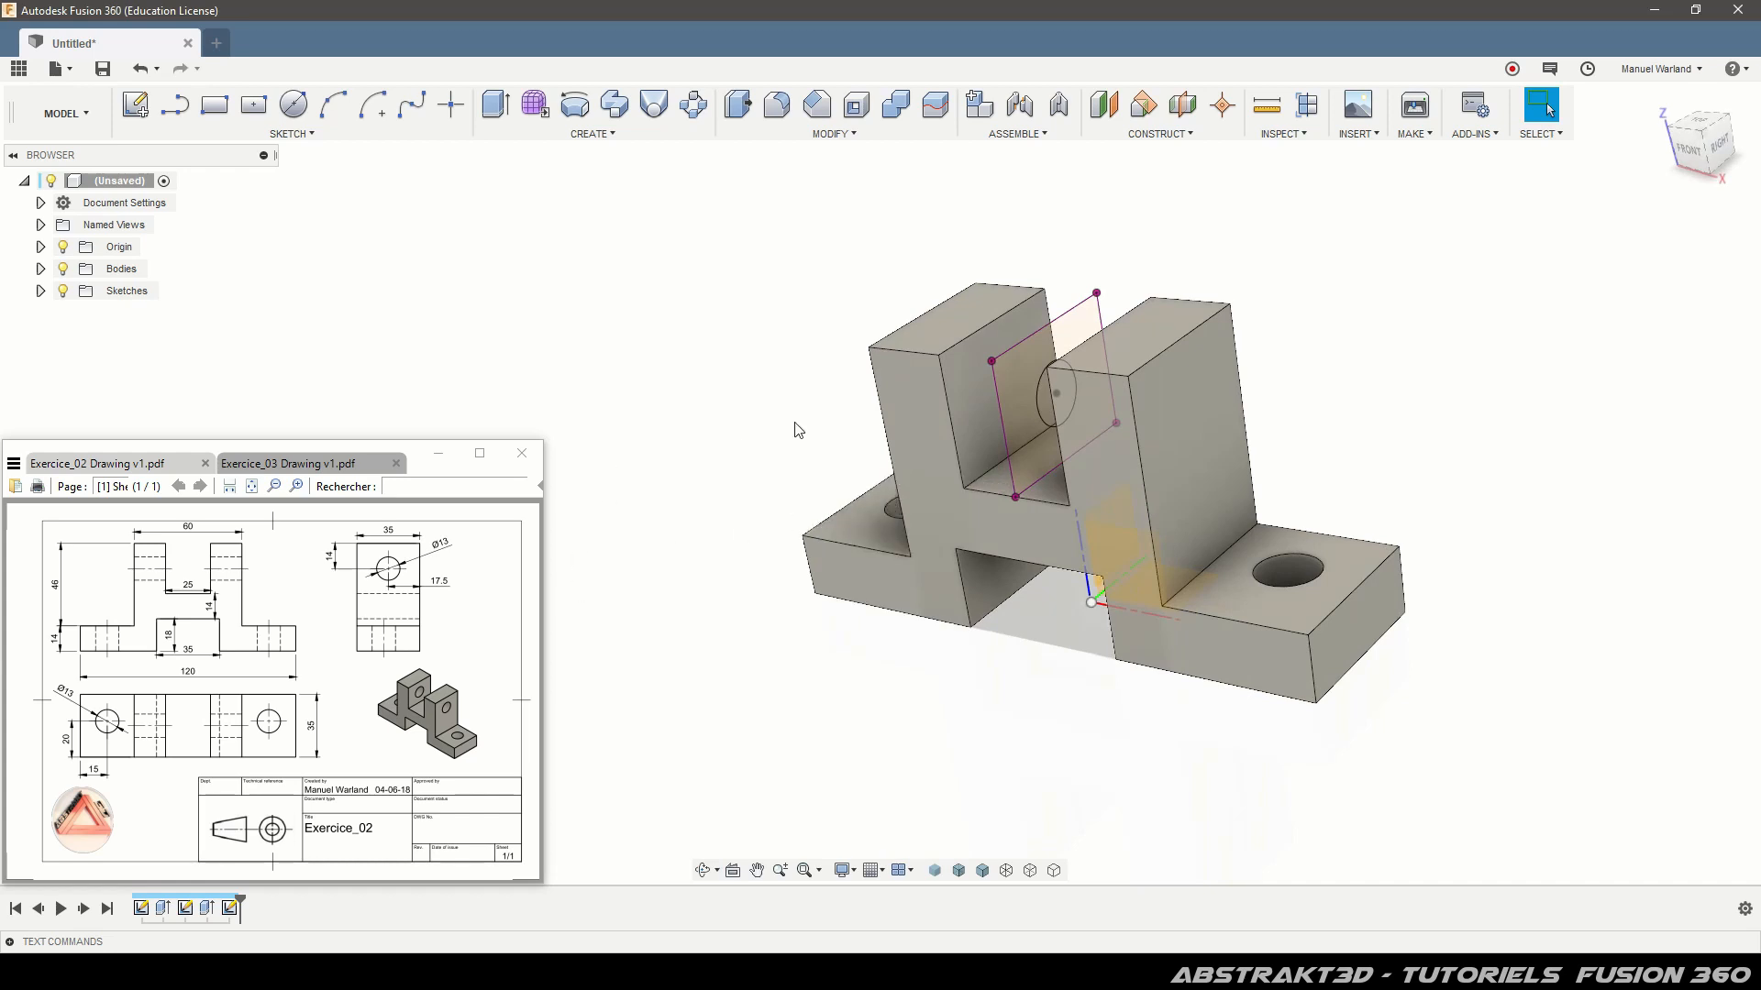
click(436, 464)
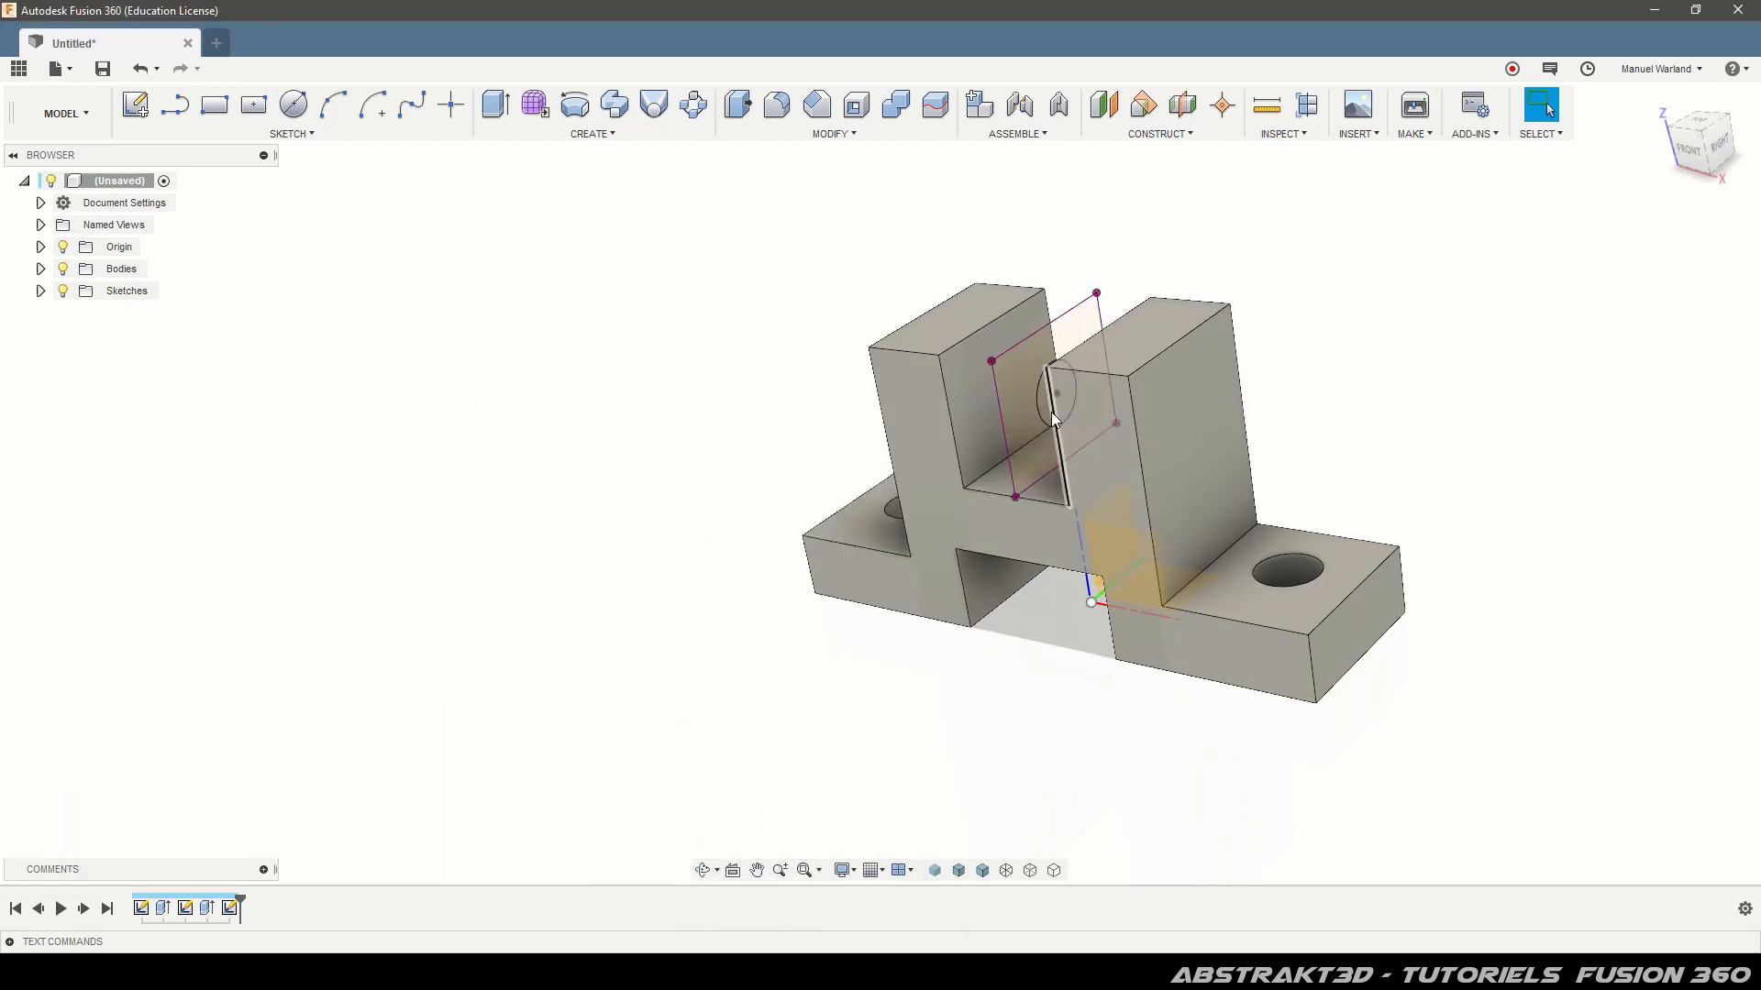
scroll(1051, 411, up, 3)
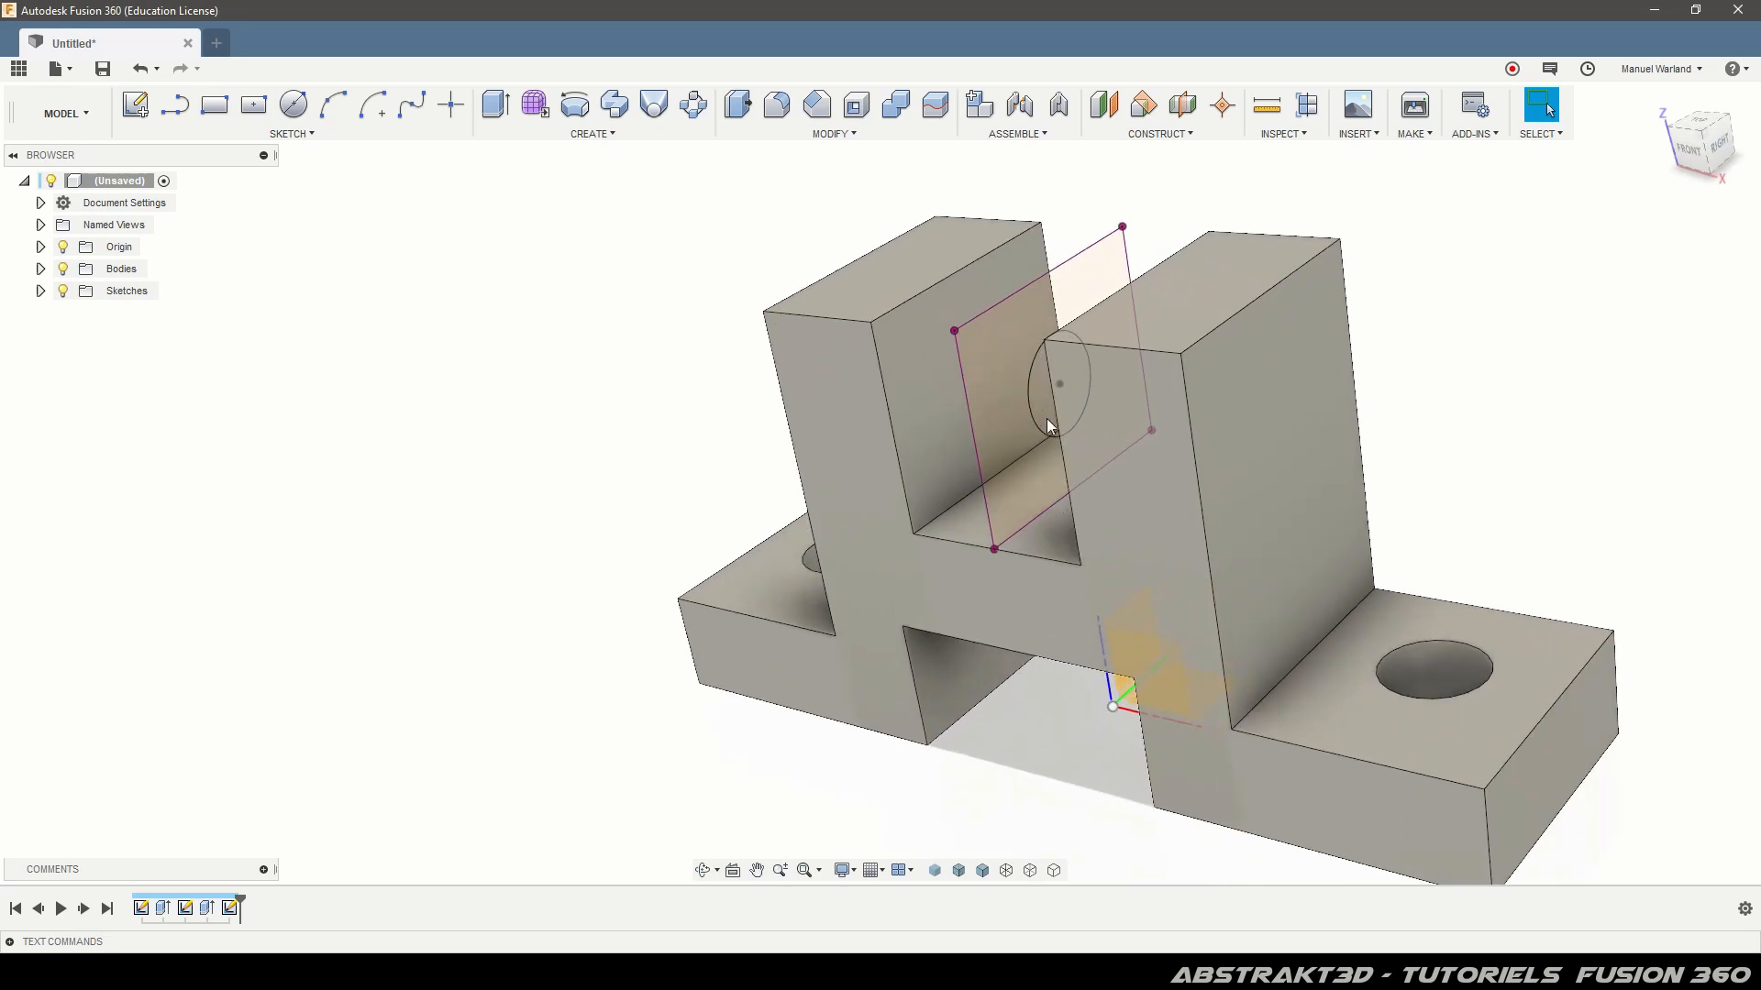
click(1044, 407)
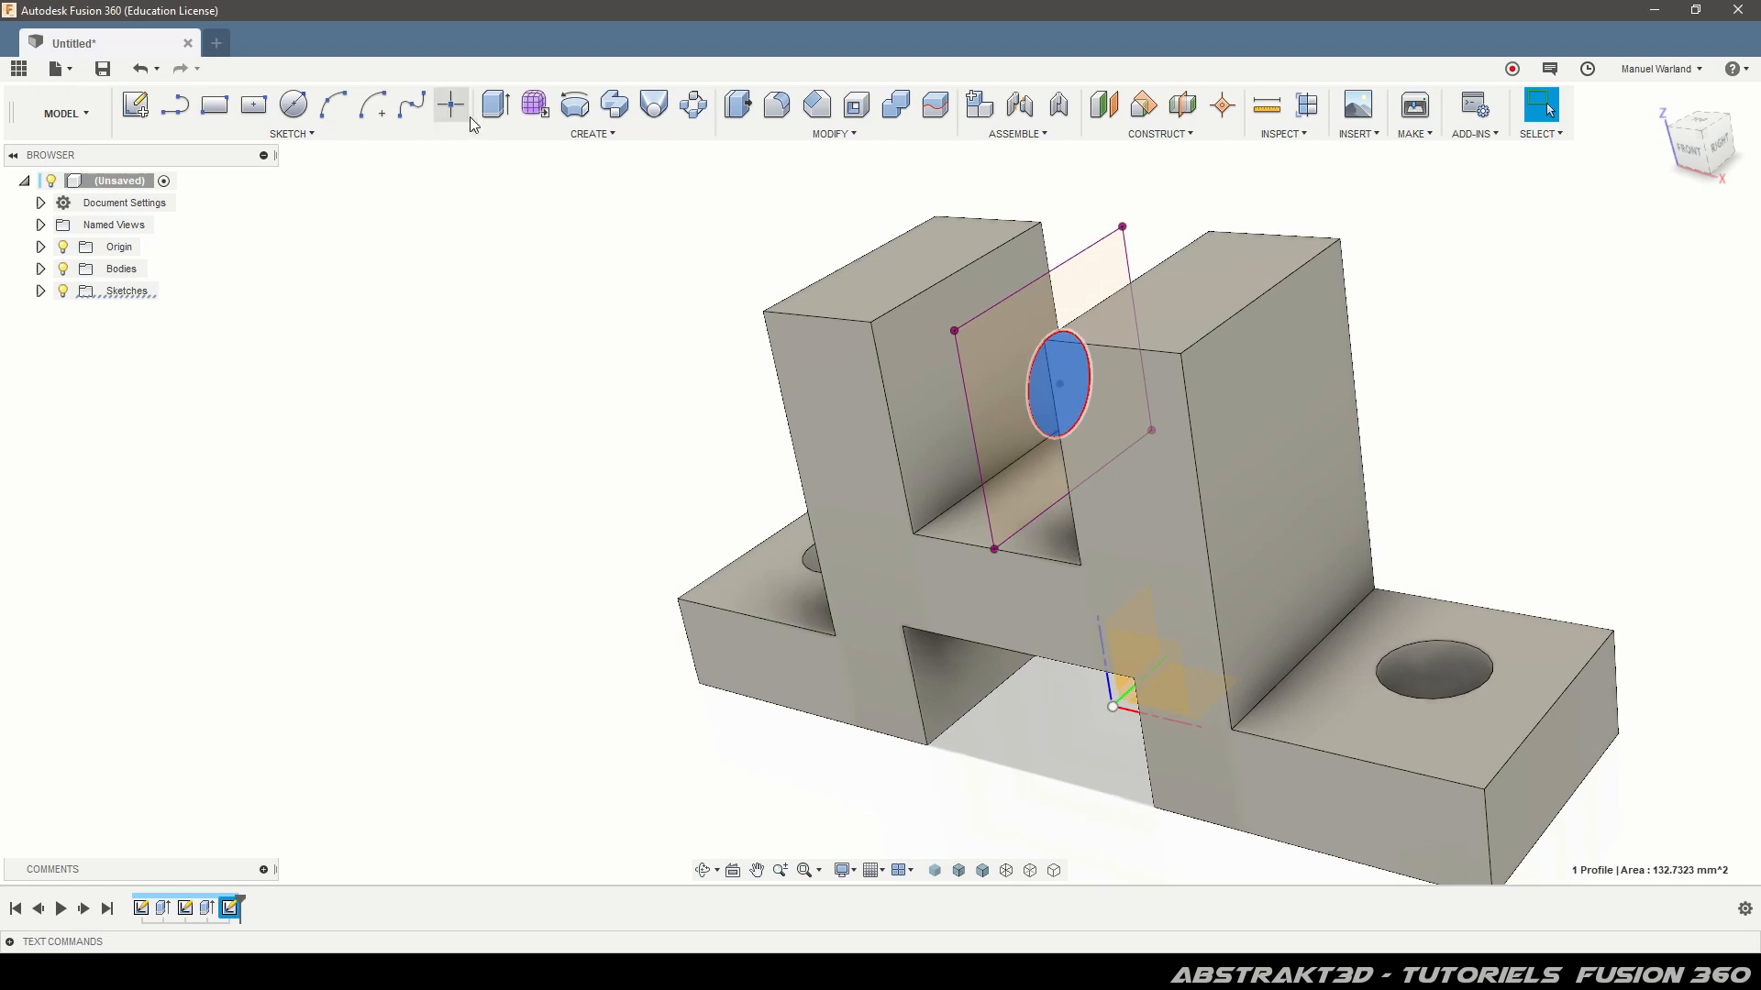
click(495, 105)
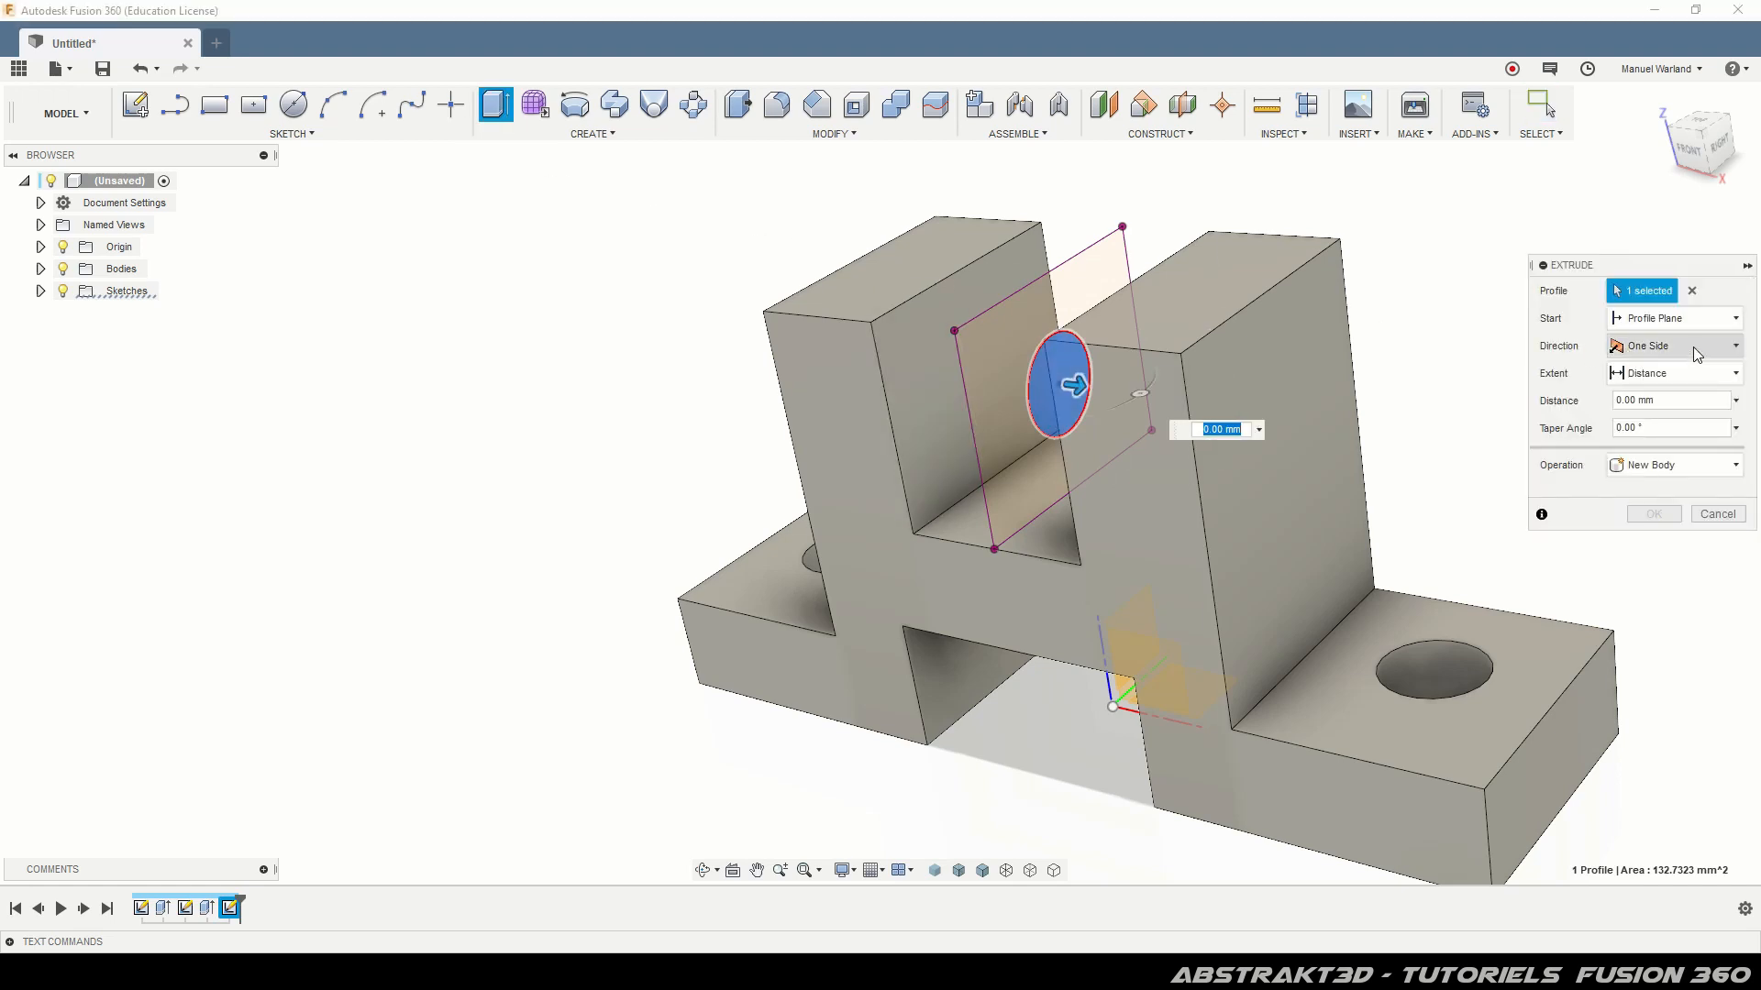
click(1693, 346)
click(1671, 411)
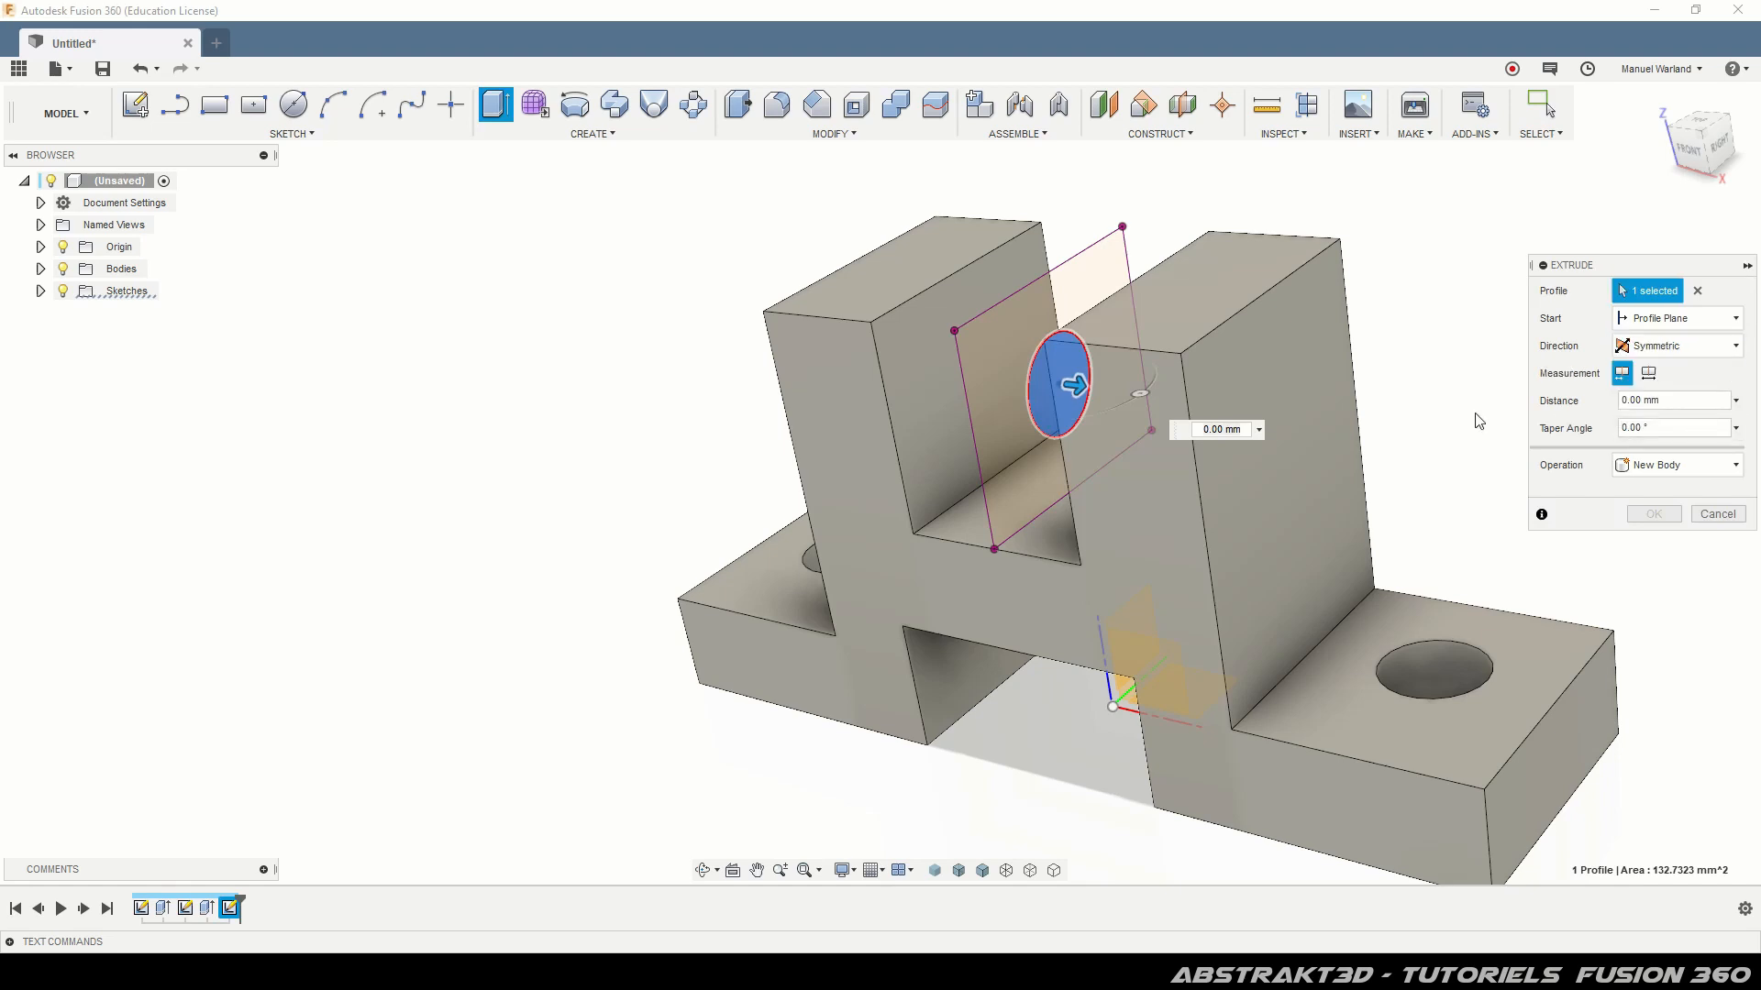
drag(1074, 386, 1464, 509)
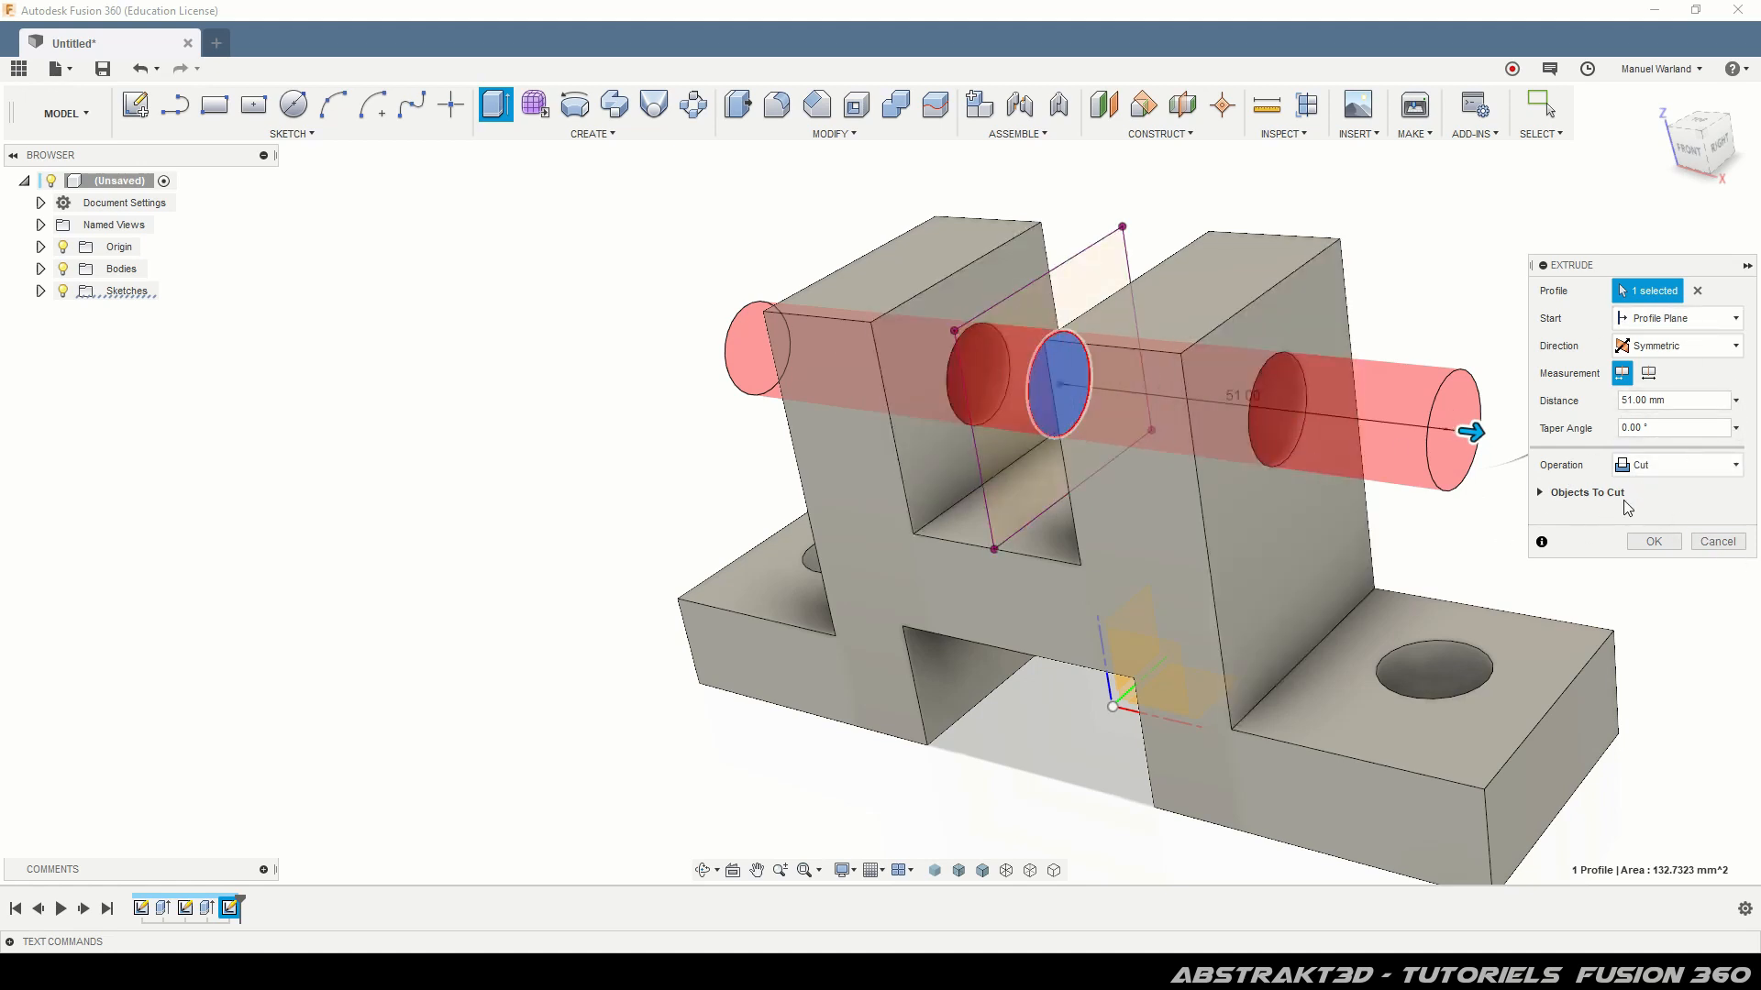
click(1657, 541)
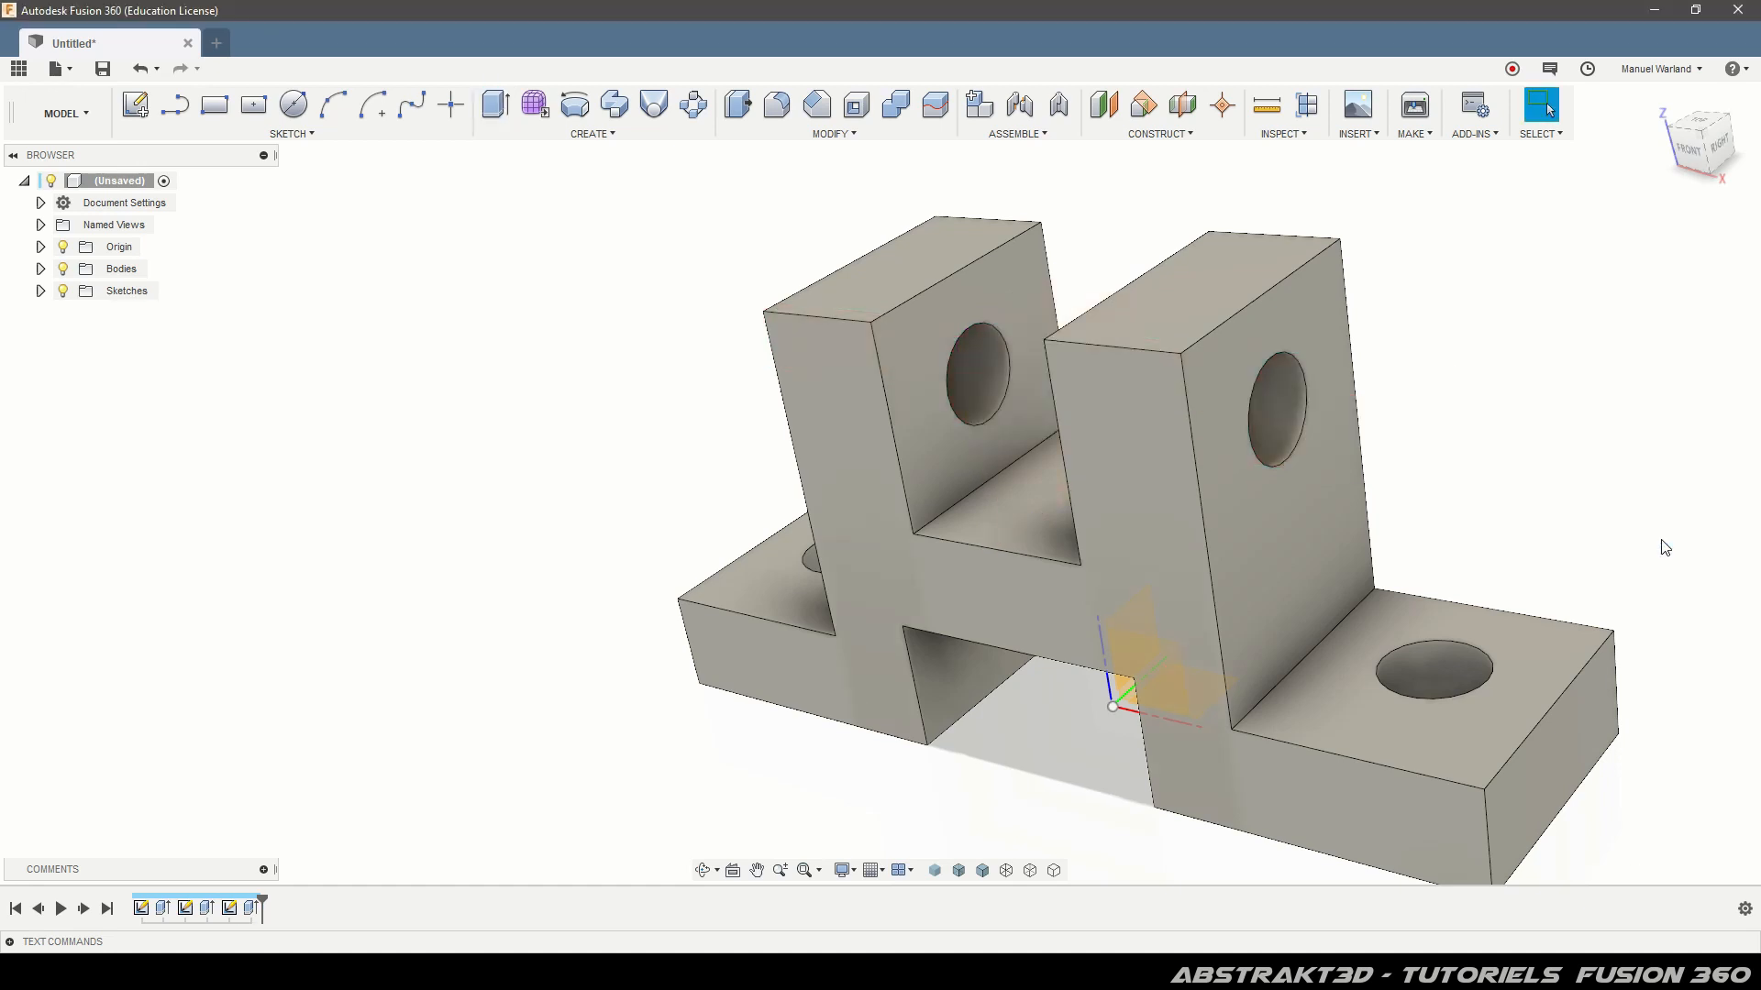
scroll(690, 482, down, 5)
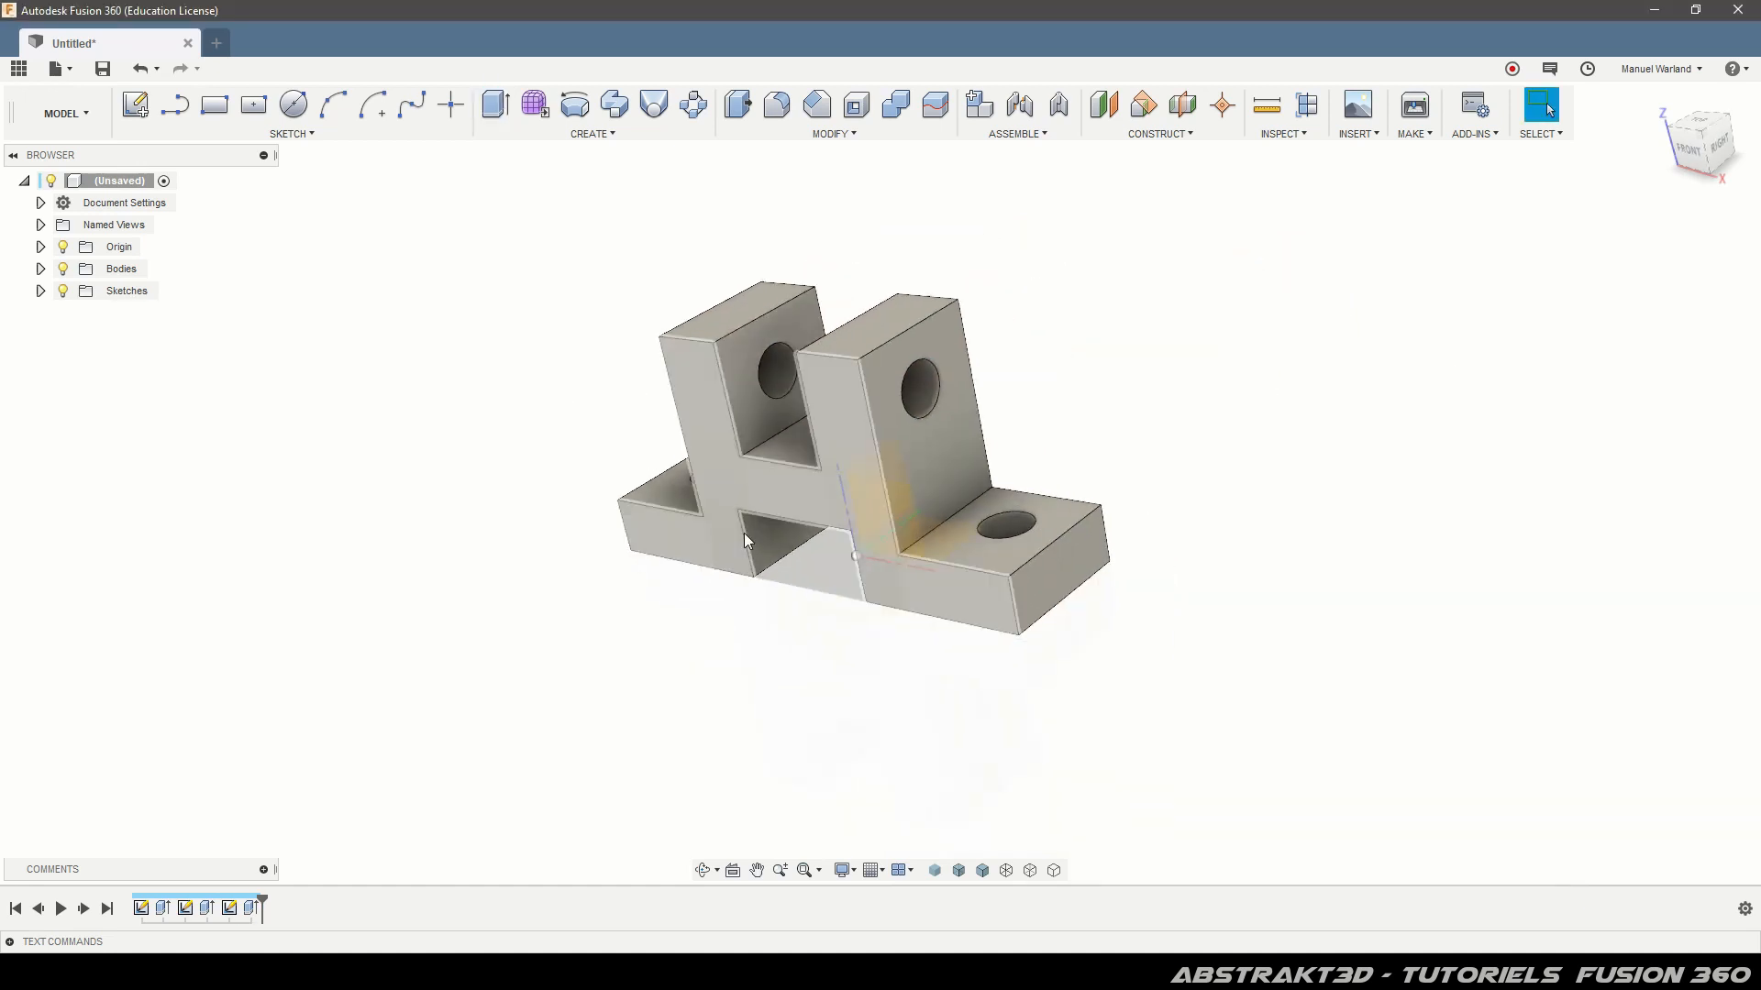
mouse_move(855, 658)
shift+middle_down()
mouse_move(779, 648)
mouse_move(880, 621)
mouse_move(849, 652)
mouse_move(869, 667)
shift+middle_up()
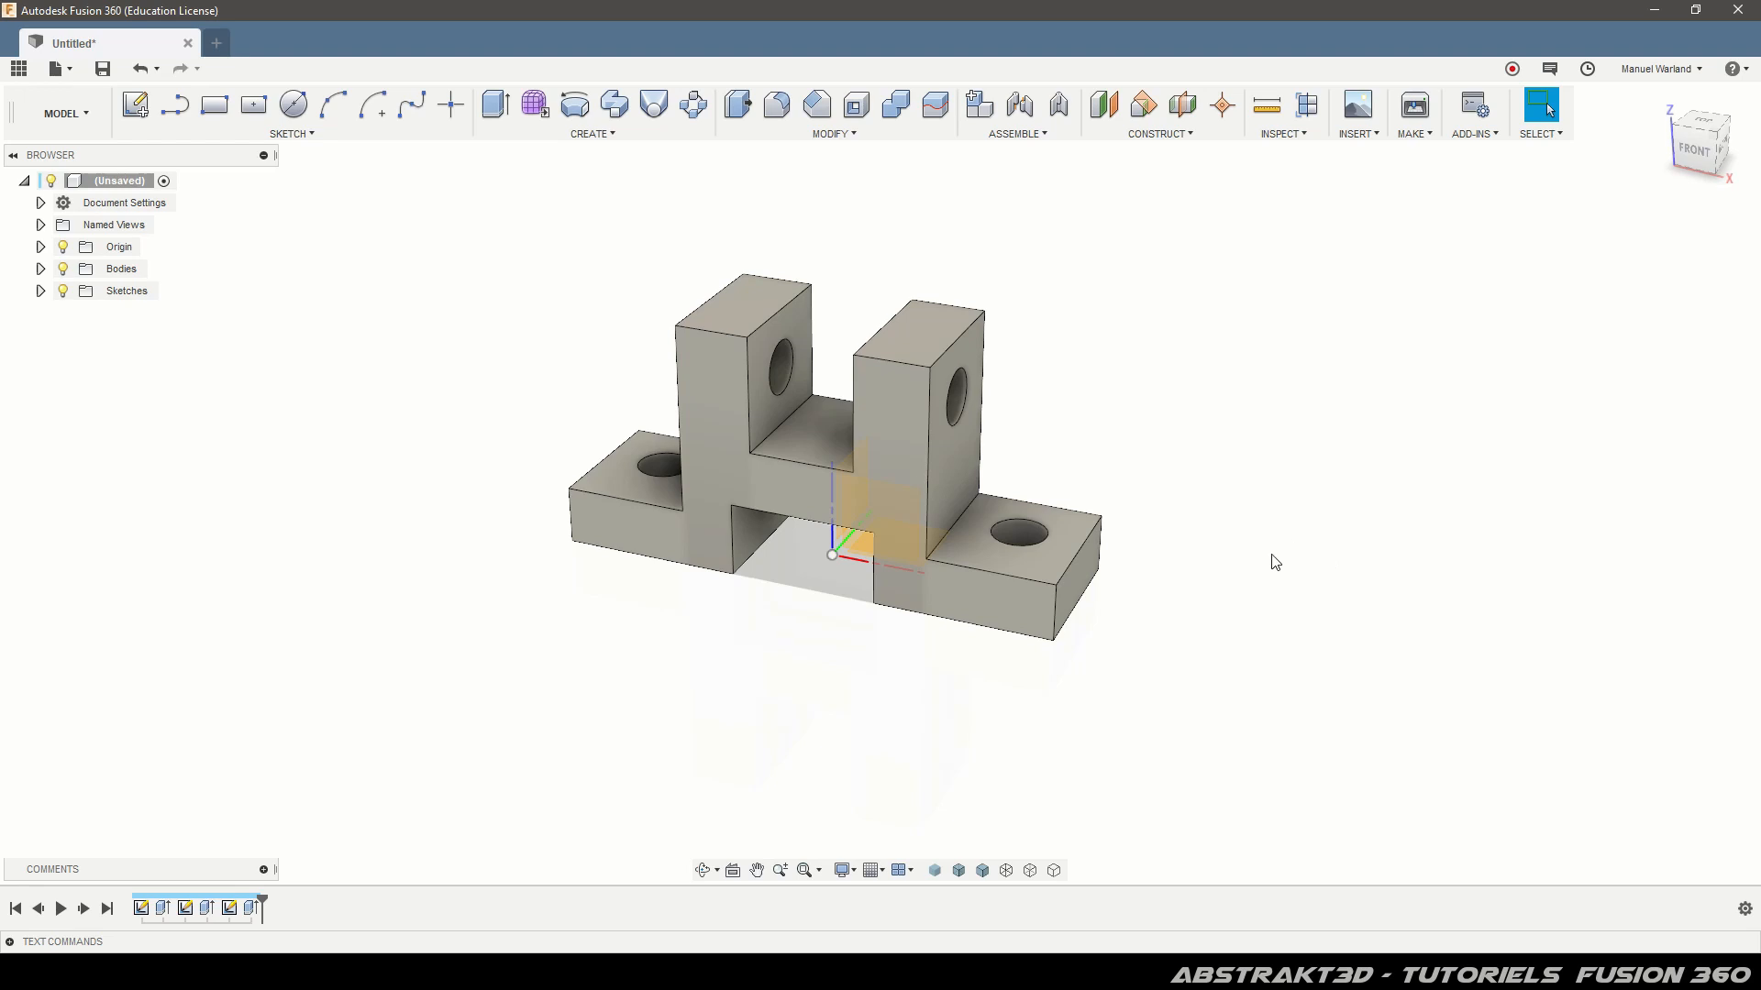
mouse_move(1249, 593)
shift+middle_down()
mouse_move(1229, 559)
mouse_move(1245, 582)
shift+middle_up()
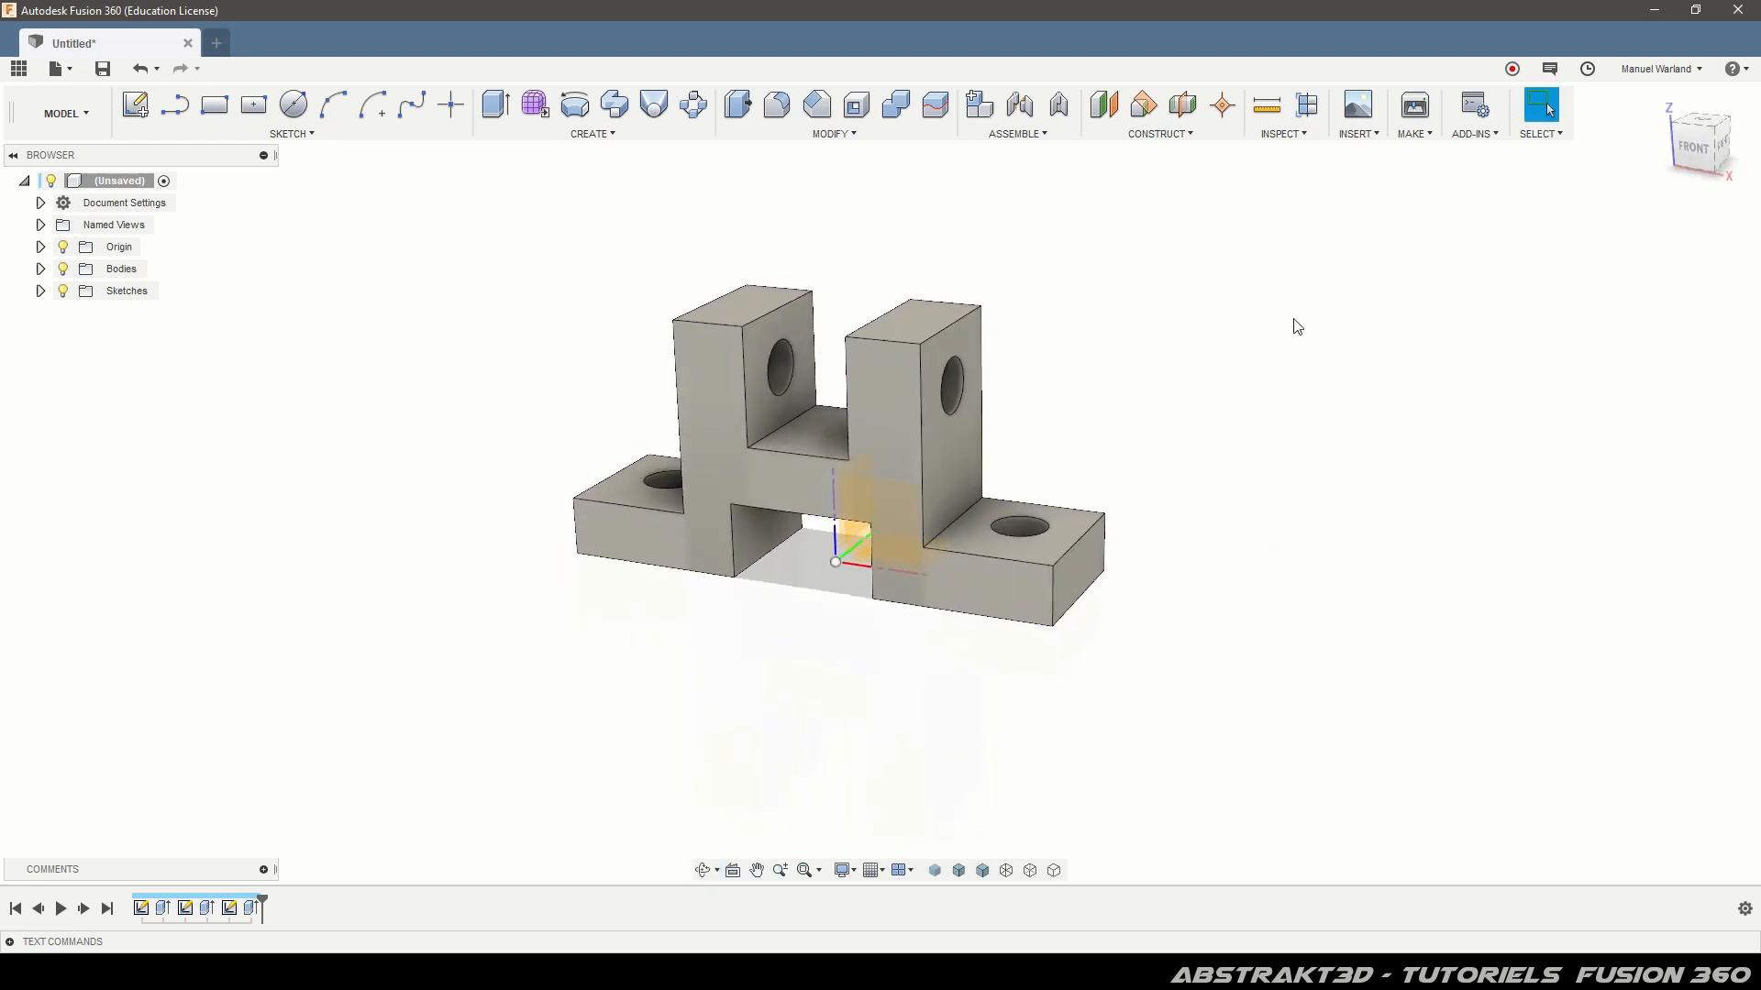